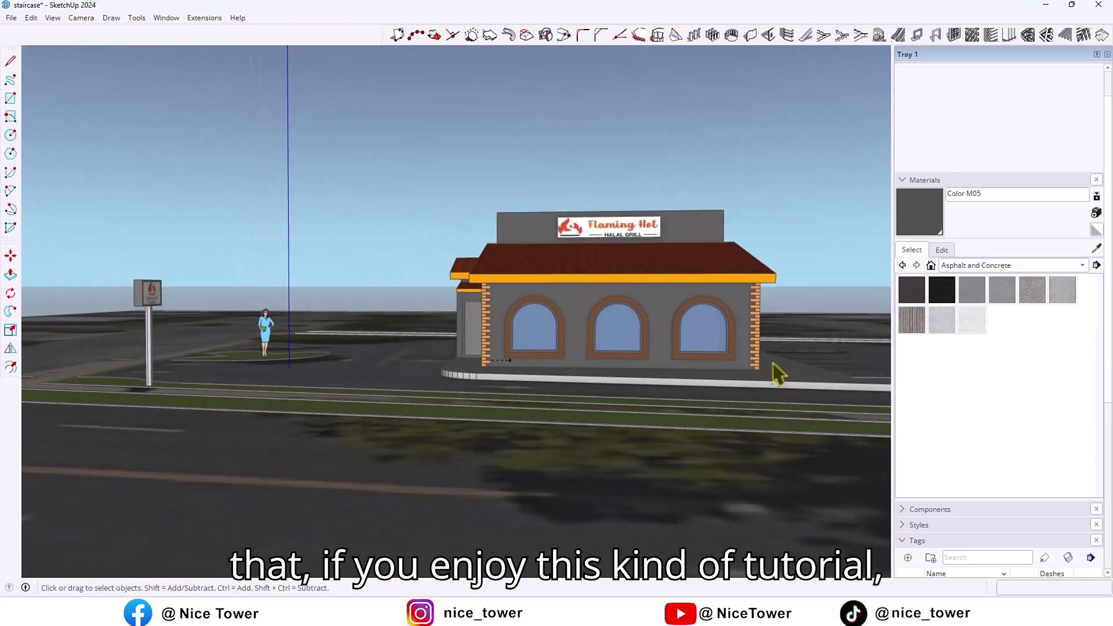
Examine the finished restaurant building and its parking site from several angles and distances.
middle_drag(572, 357, 394, 467)
scroll(574, 345, up, 7)
scroll(393, 465, down, 4)
middle_drag(370, 351, 580, 380)
scroll(600, 322, down, 3)
middle_drag(325, 323, 621, 323)
scroll(582, 304, down, 2)
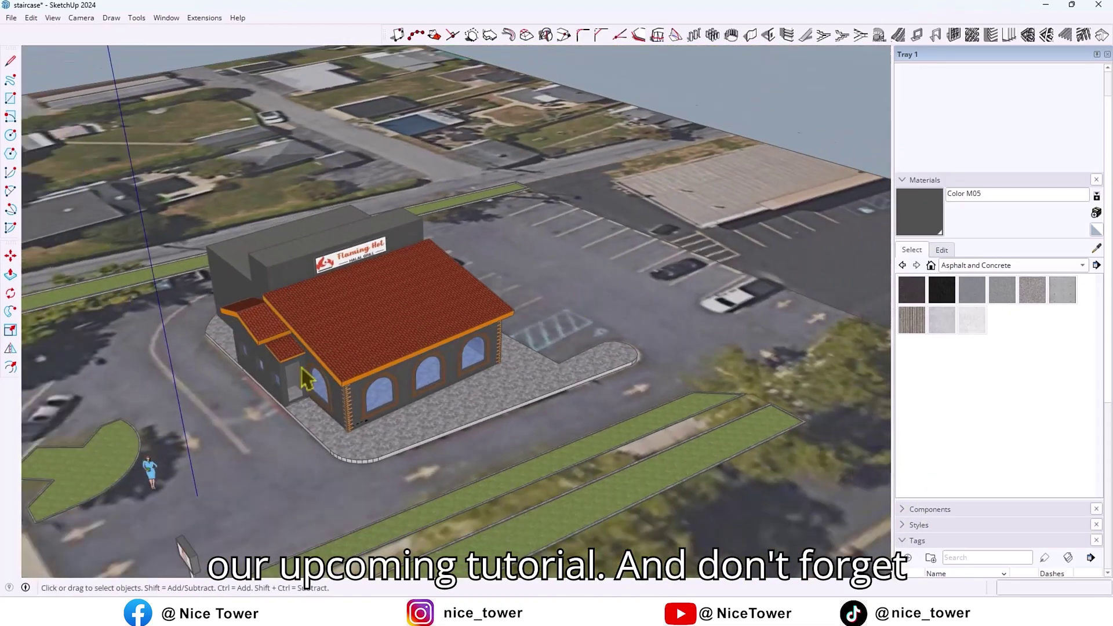
scroll(298, 385, up, 6)
middle_drag(298, 385, 413, 289)
scroll(502, 297, down, 5)
middle_drag(355, 330, 463, 346)
middle_drag(126, 330, 399, 347)
scroll(486, 330, down, 4)
scroll(215, 369, up, 4)
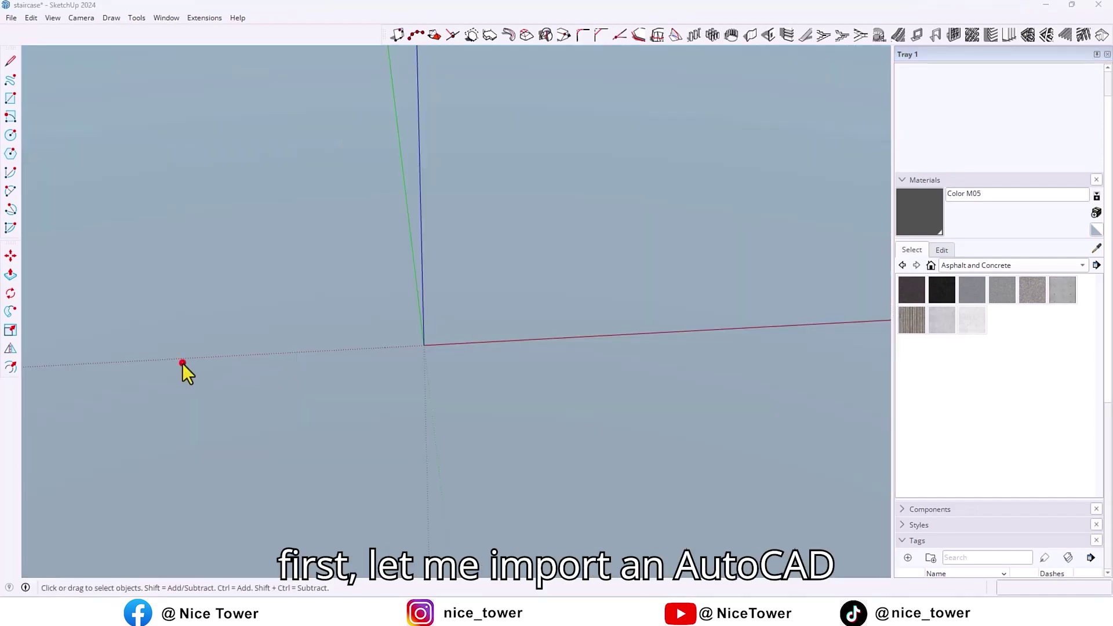
Close the tray and import the AutoCAD floor plan cafe.dwg from the cafe folder.
click(182, 363)
middle_drag(500, 377, 586, 330)
click(1107, 54)
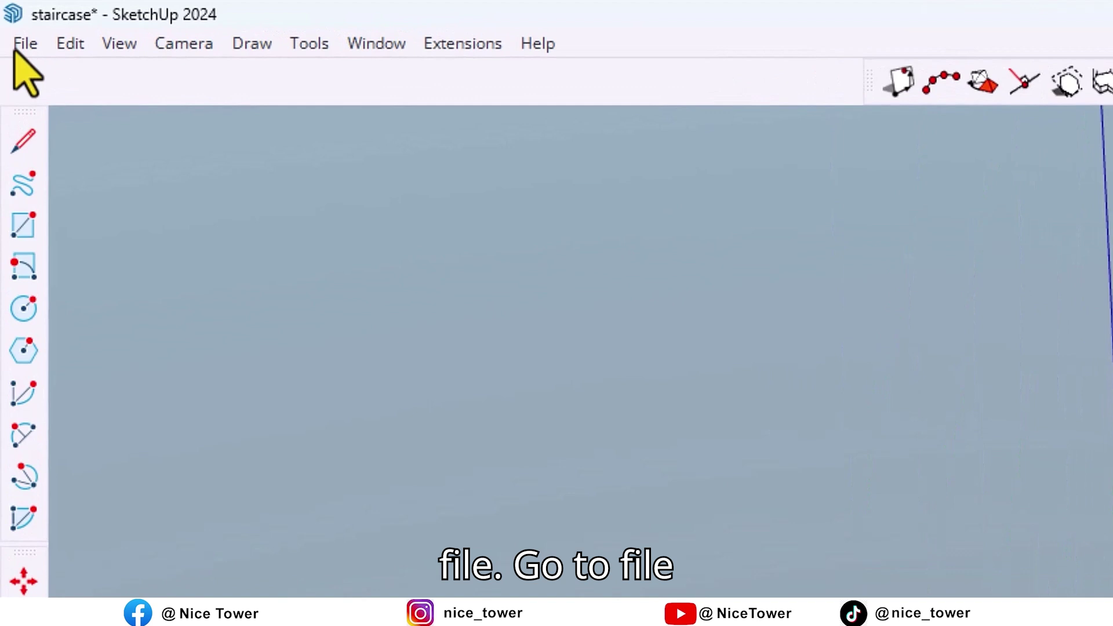
click(24, 44)
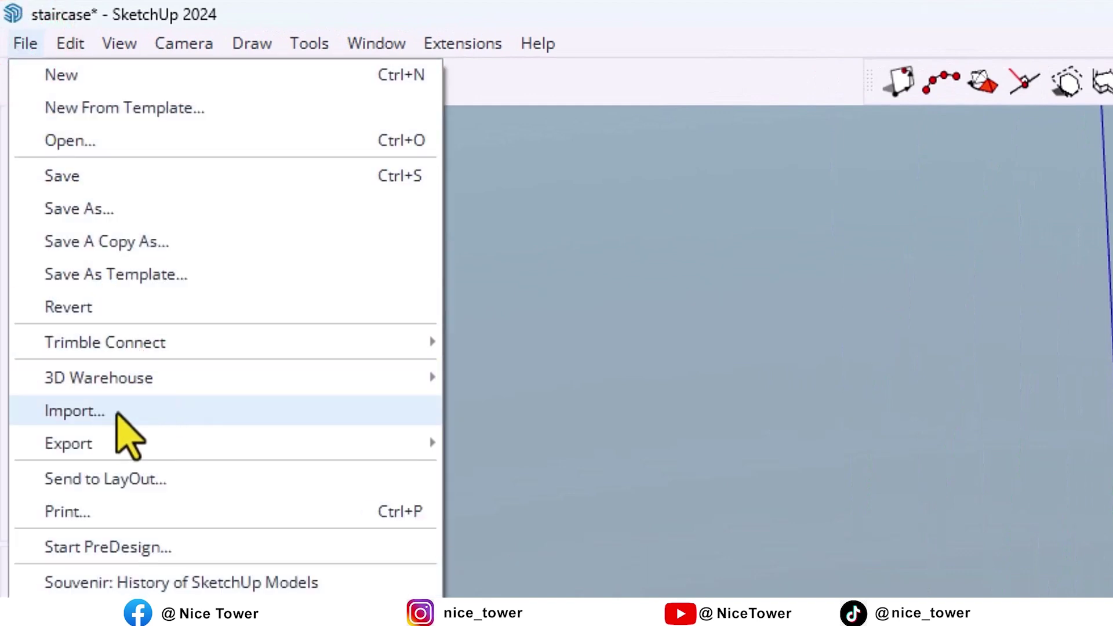
click(157, 413)
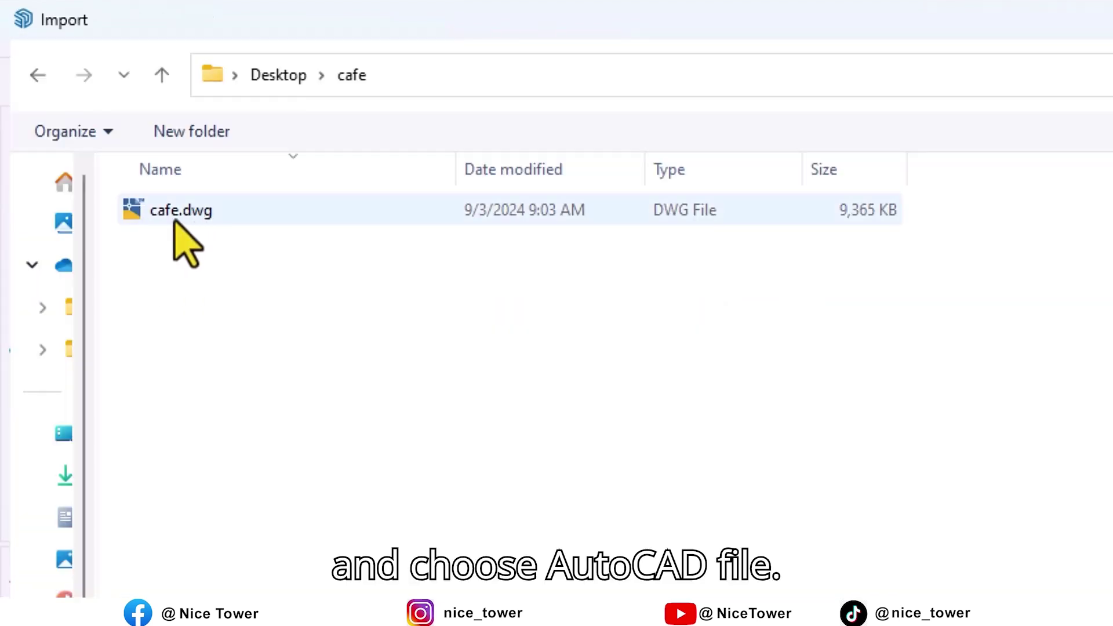
double_click(194, 215)
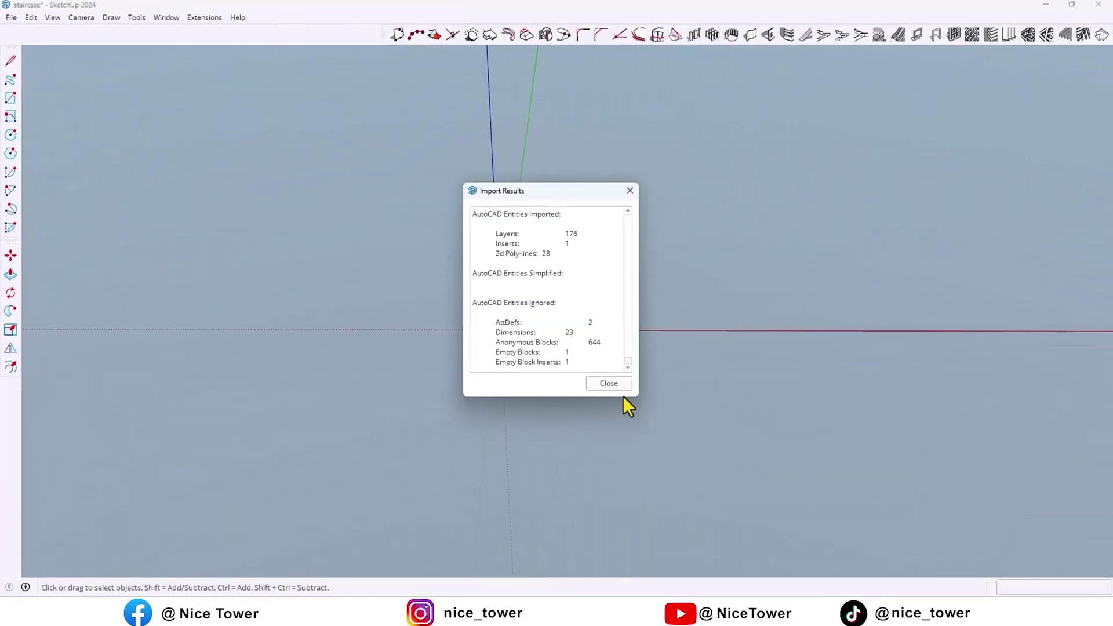
click(616, 387)
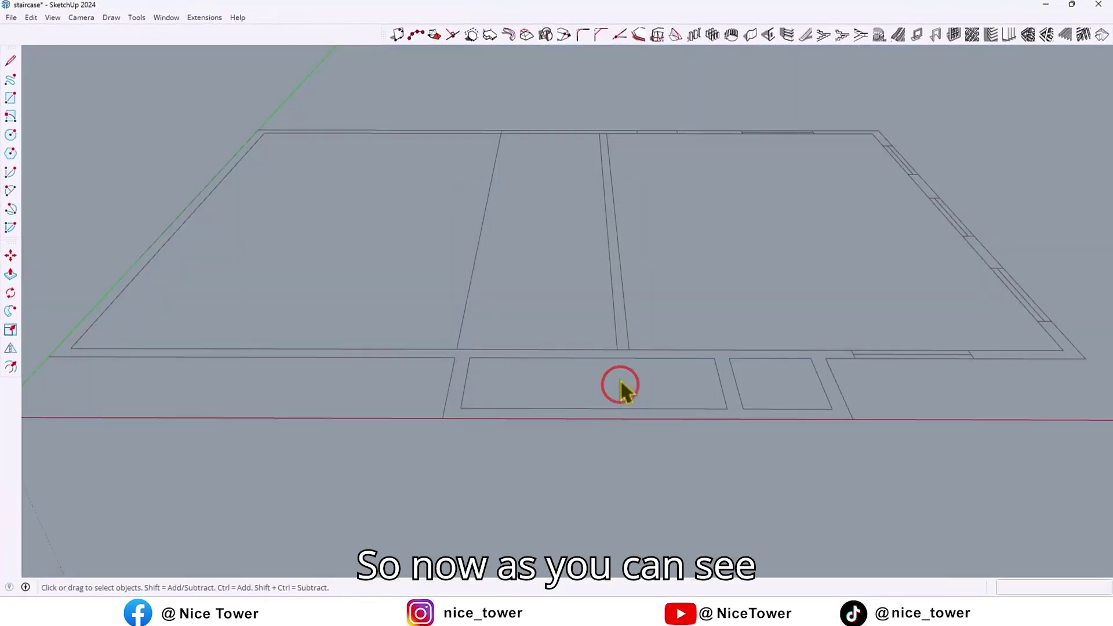
Draw a rectangle along the outer wall outline of the room with the windows, ending at its partition wall.
scroll(452, 335, down, 3)
middle_drag(434, 326, 434, 400)
scroll(642, 342, up, 4)
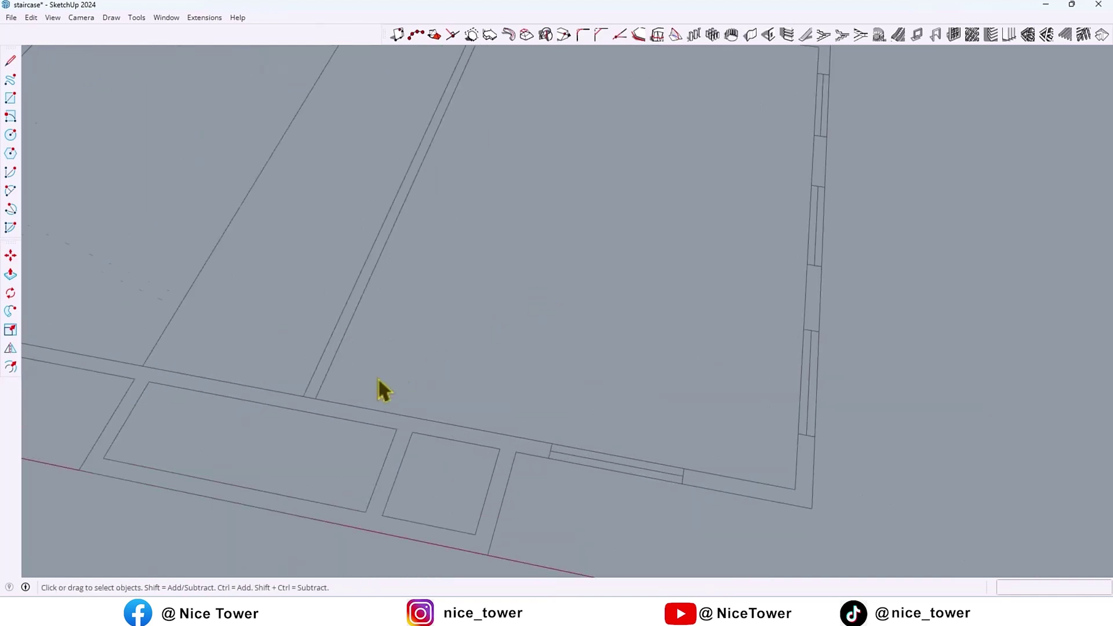
scroll(537, 413, up, 2)
key(r)
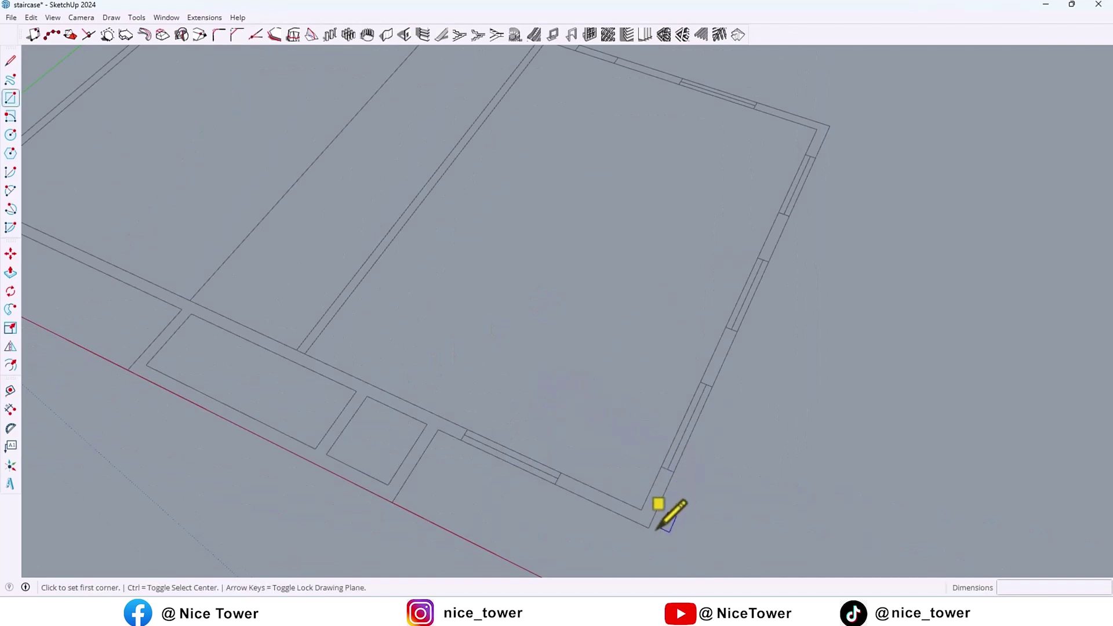
click(649, 527)
scroll(649, 525, down, 3)
scroll(583, 87, up, 6)
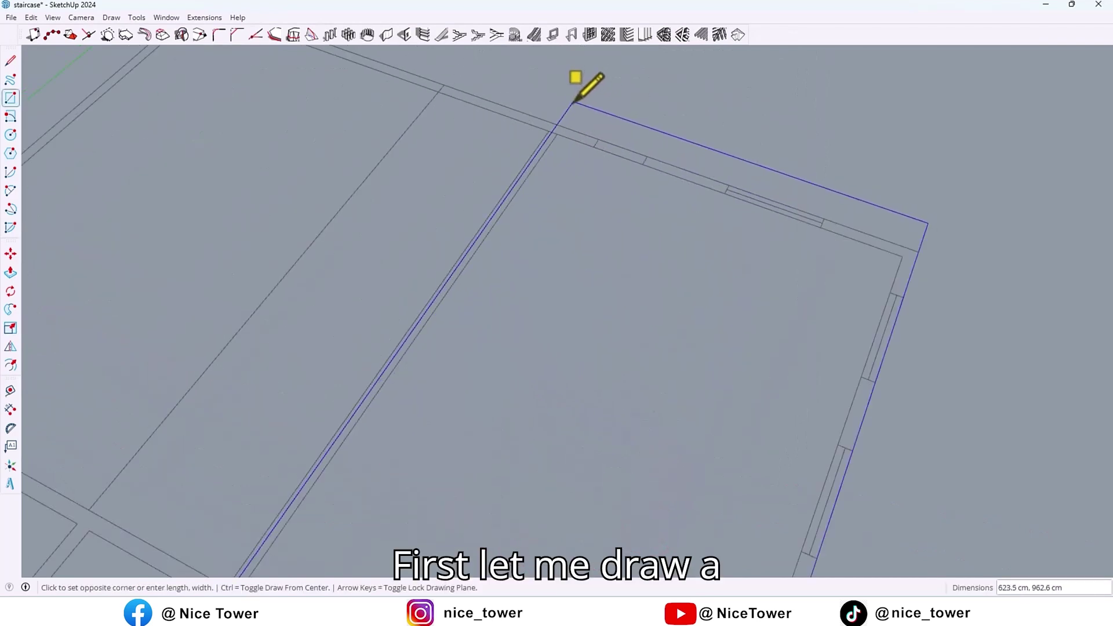
click(549, 129)
scroll(548, 158, down, 5)
middle_drag(524, 283, 564, 276)
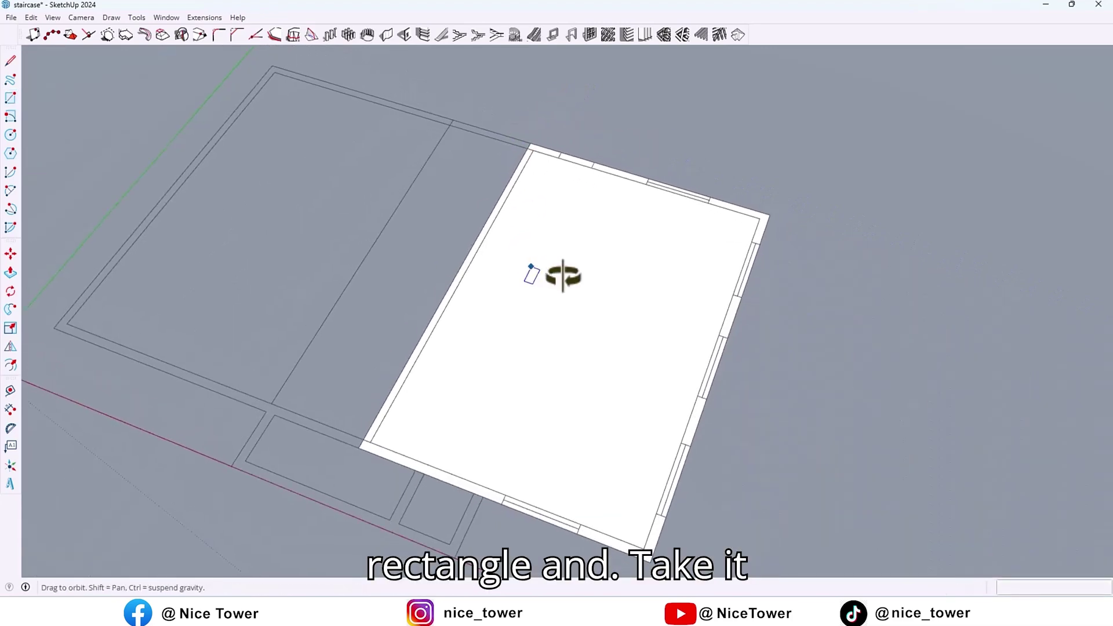
Offset the rectangle inward to the plan's wall thickness and delete the inner face.
key(f)
scroll(458, 302, up, 5)
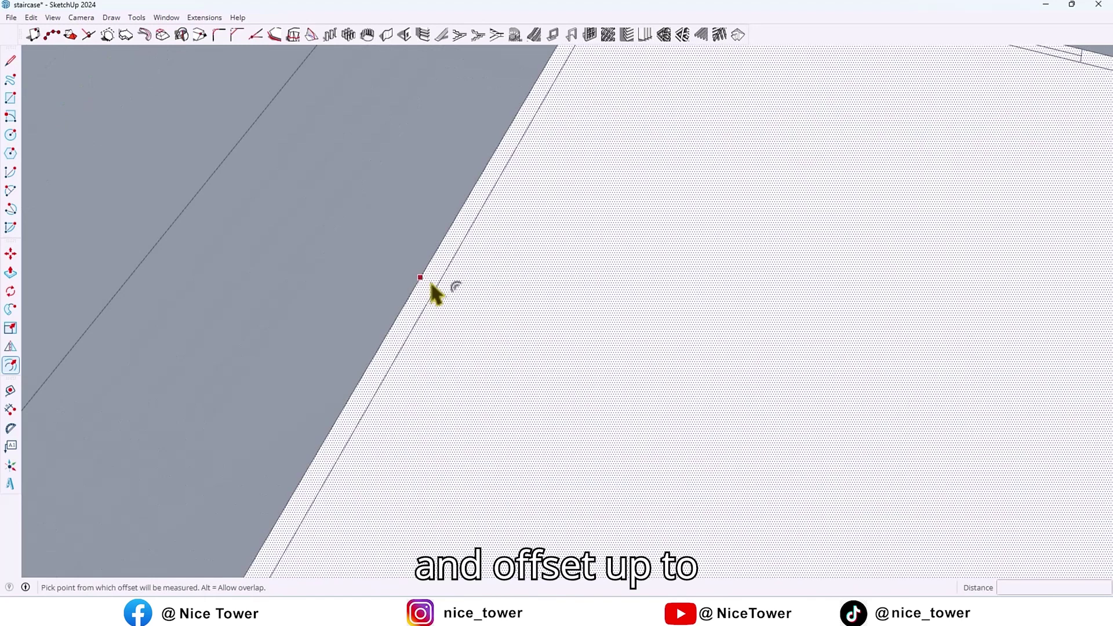
click(429, 282)
click(435, 286)
scroll(516, 328, down, 3)
key(space)
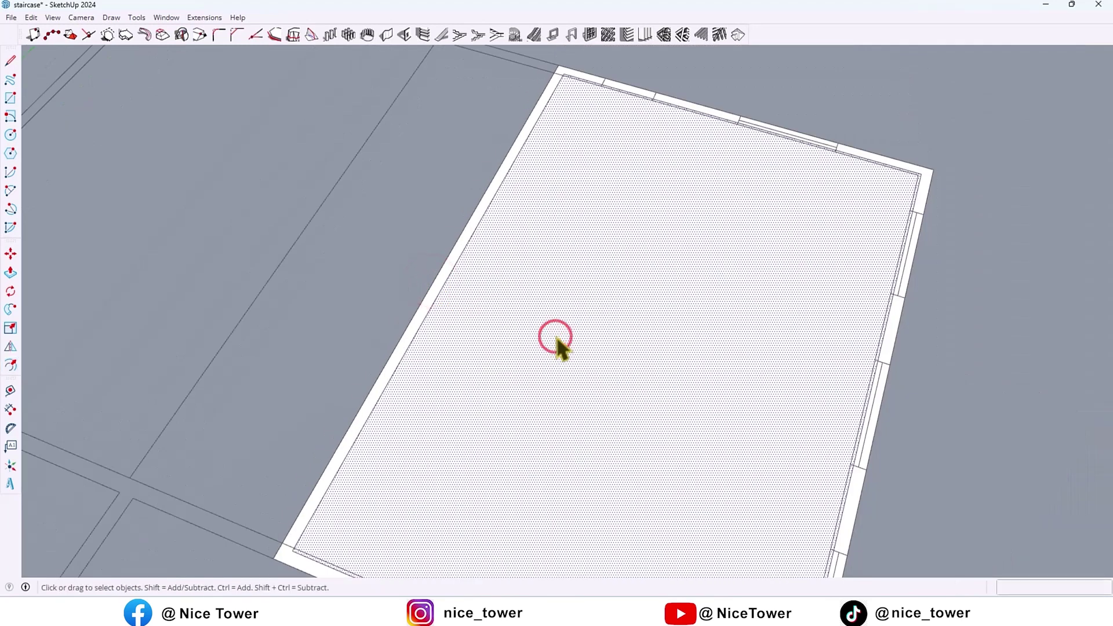
key(Delete)
Push/Pull the wall outline face up 300 cm.
scroll(505, 227, down, 2)
key(p)
middle_drag(505, 227, 631, 117)
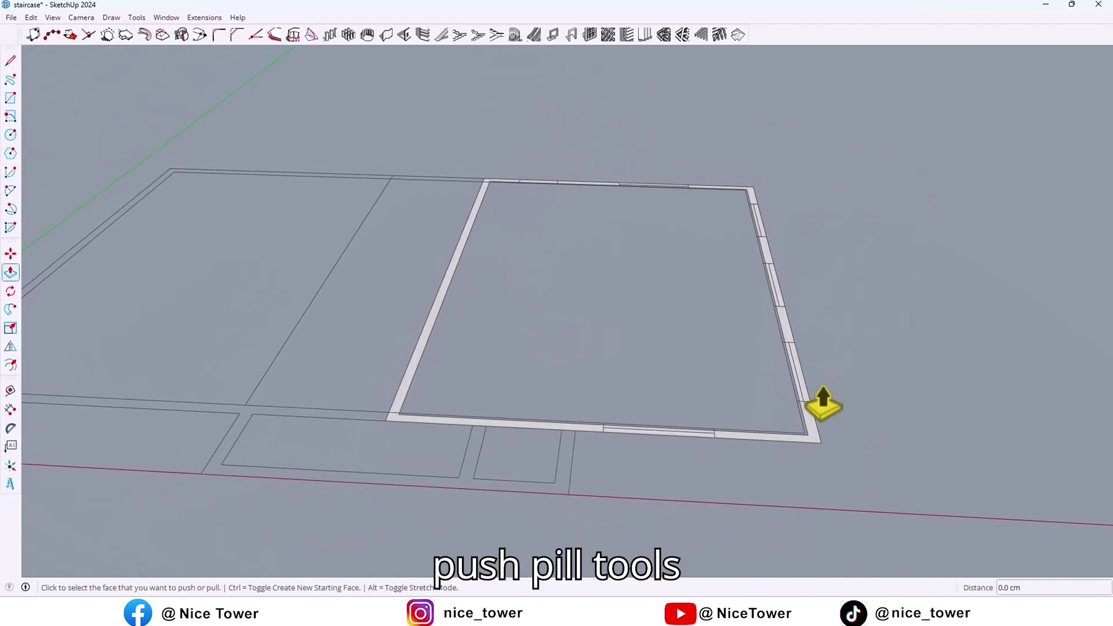
scroll(814, 438, up, 2)
click(811, 439)
scroll(818, 391, down, 6)
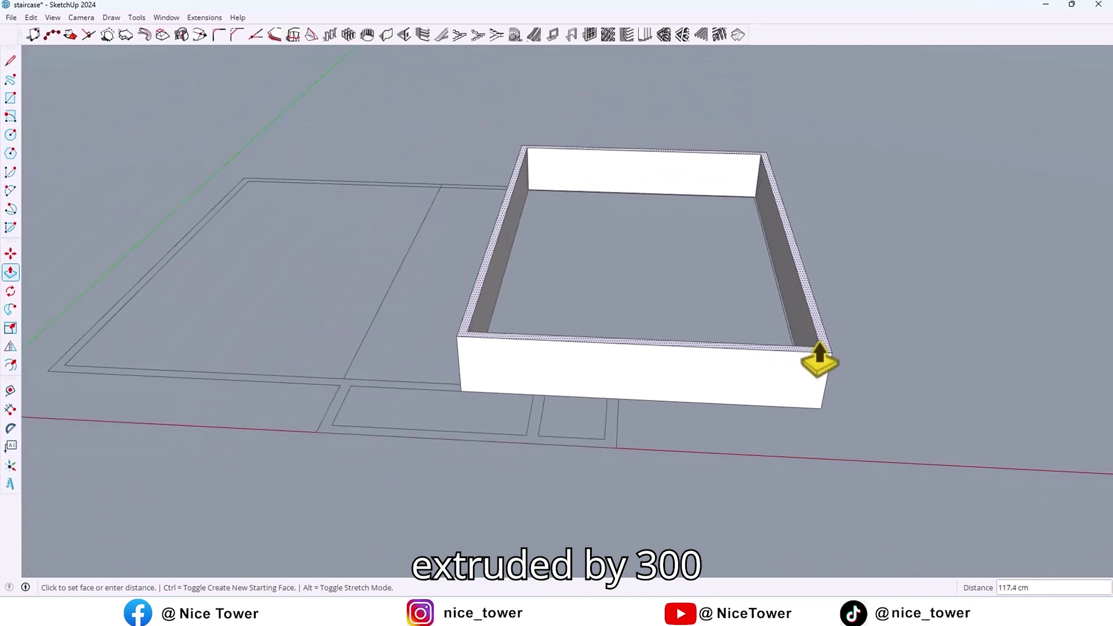
text(300)
key(Return)
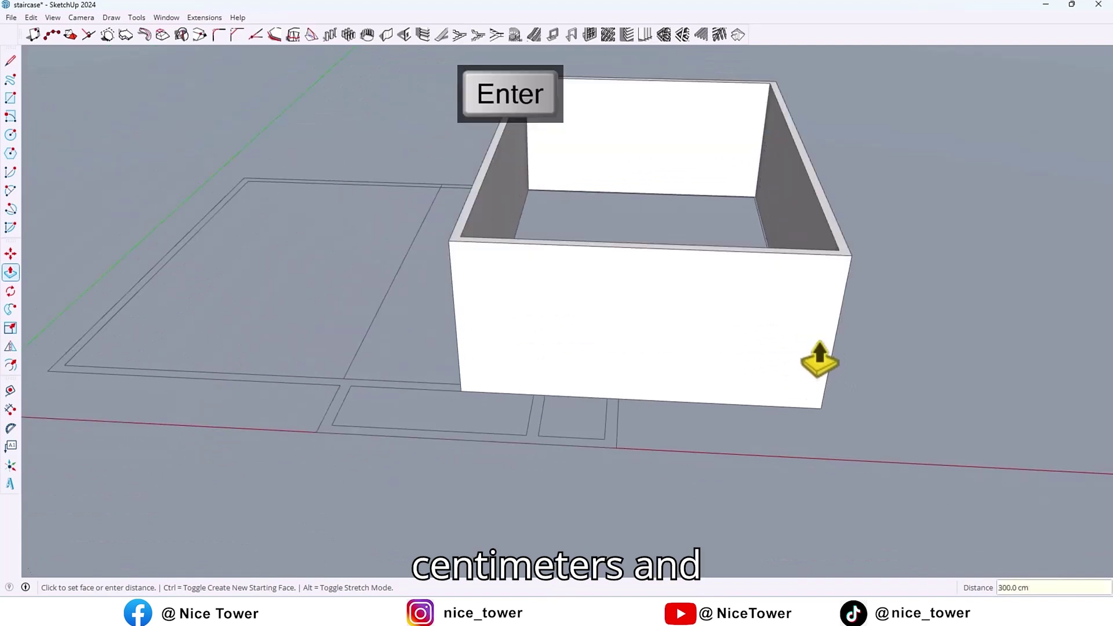
Push away the wall on the partition side through its full thickness and erase the leftover top edge and face.
middle_drag(639, 331, 530, 358)
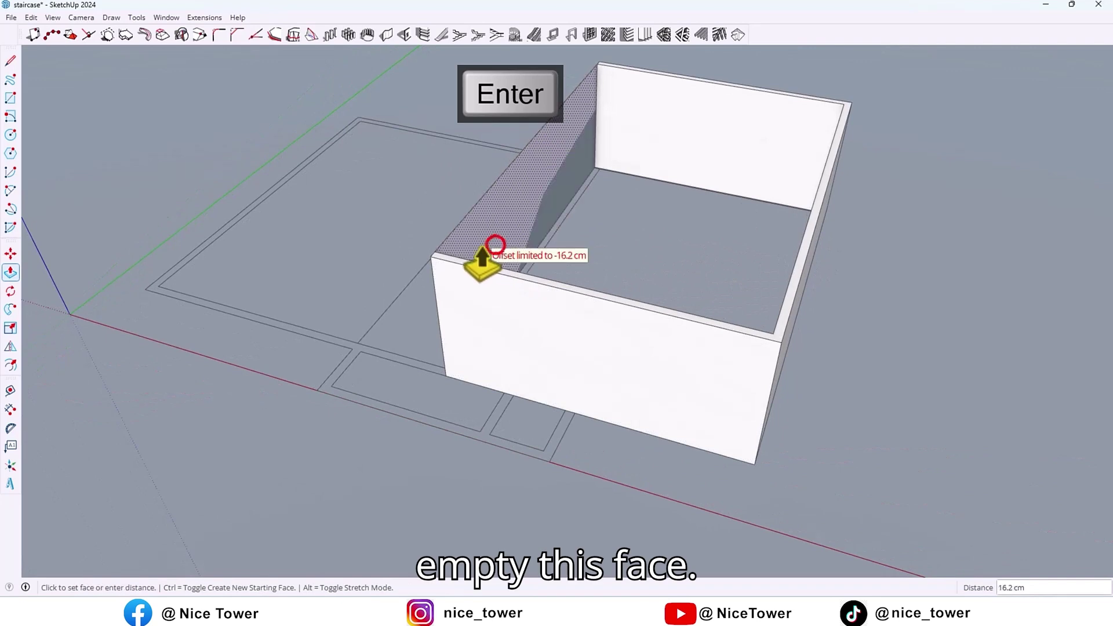
middle_drag(534, 291, 620, 285)
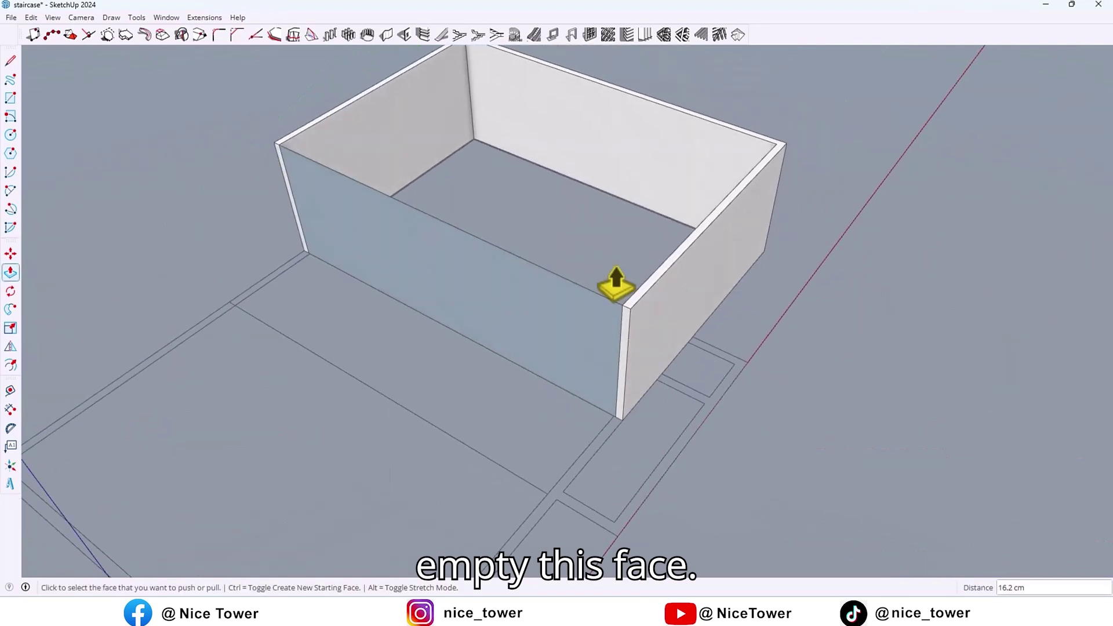
key(e)
click(516, 257)
scroll(485, 307, up, 2)
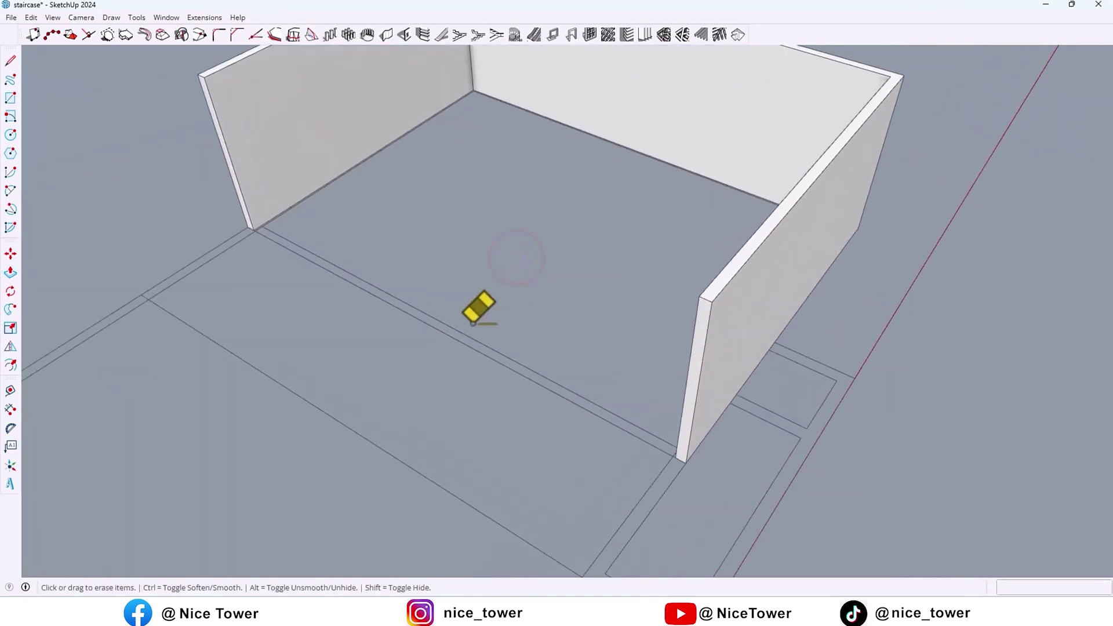
Scale the free end face of the side wall nearest the red axis upward by 1.4 to slope the wall's top.
middle_drag(445, 342, 526, 289)
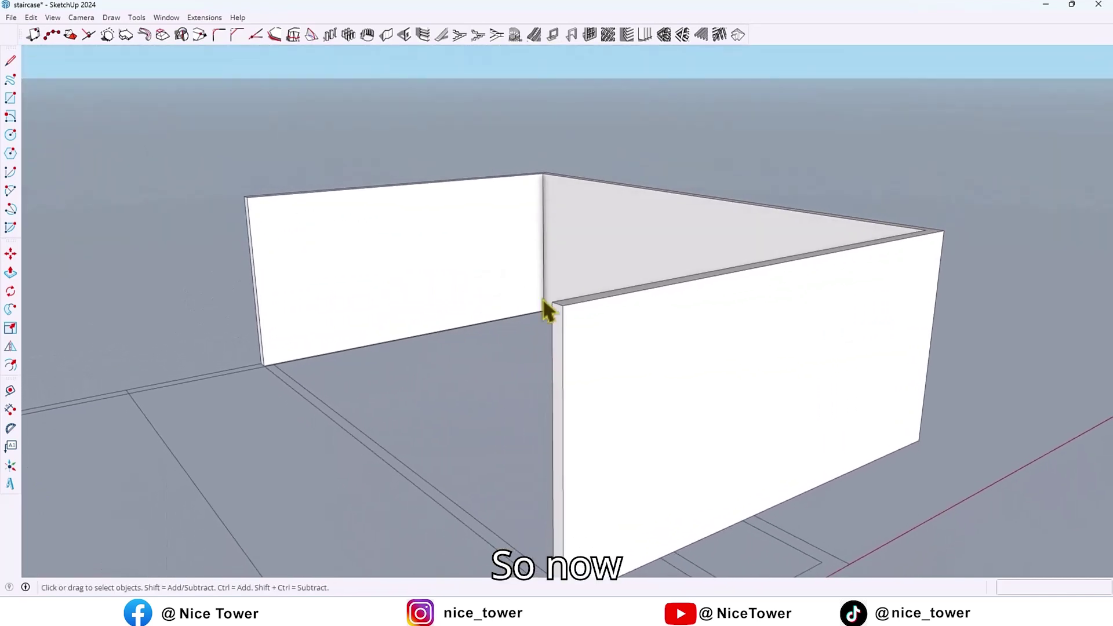
scroll(533, 301, up, 2)
click(555, 328)
key(s)
scroll(489, 365, down, 2)
scroll(522, 335, up, 5)
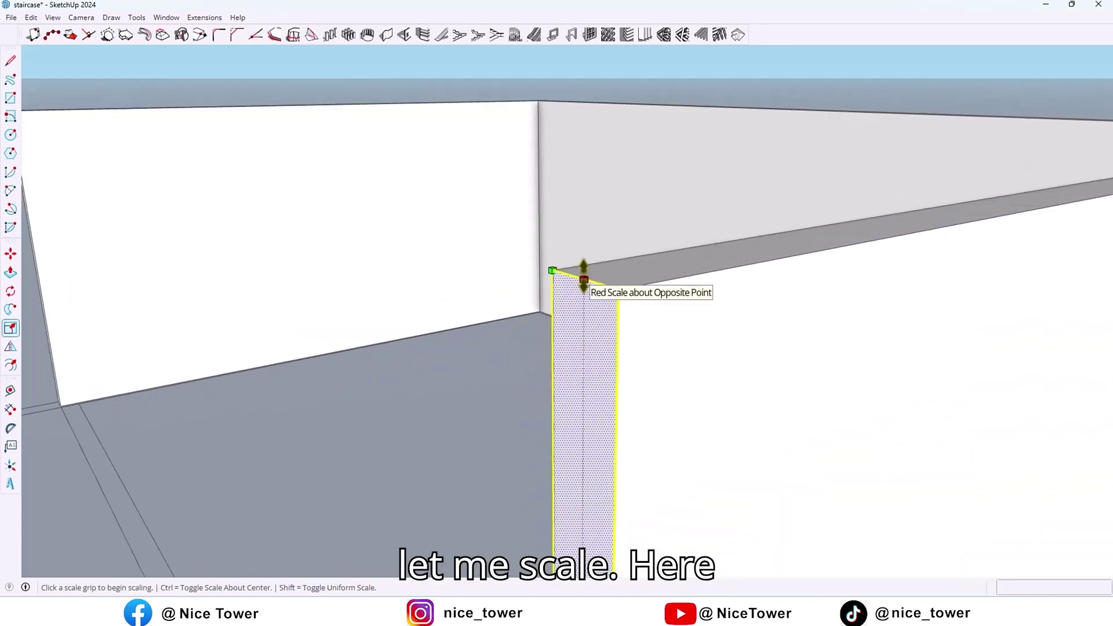
scroll(584, 277, down, 2)
click(584, 276)
scroll(584, 232, down, 2)
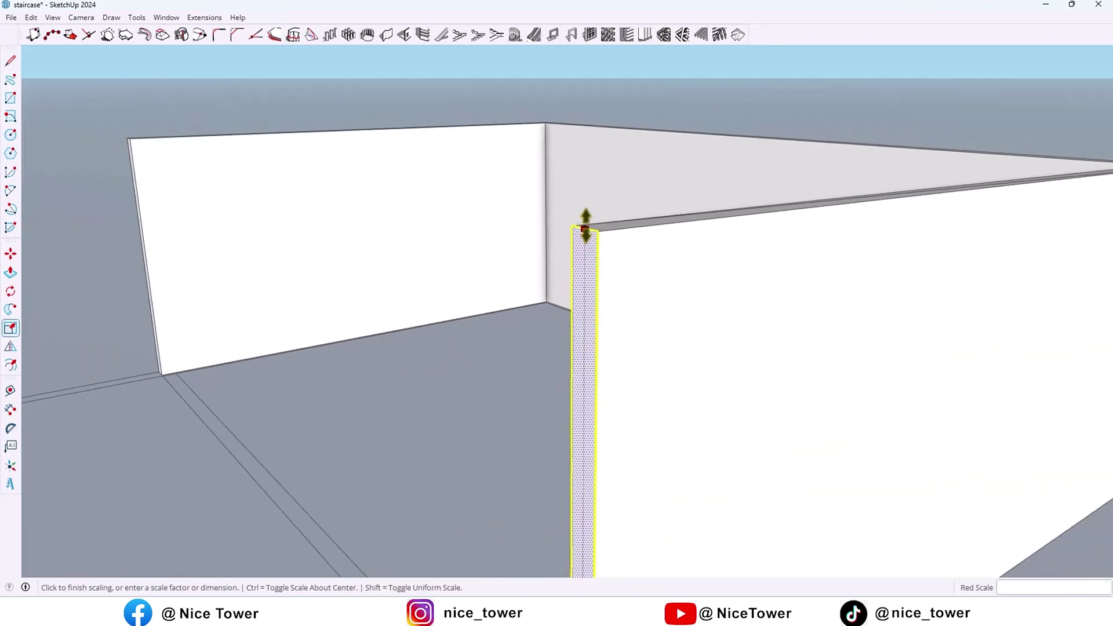
scroll(585, 229, down, 2)
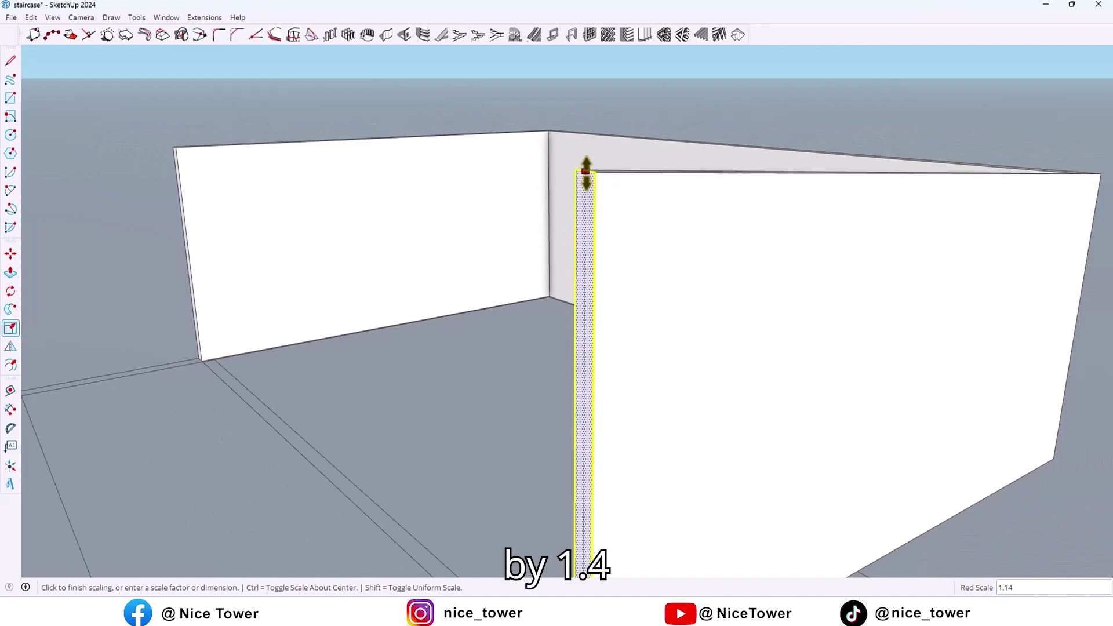
key(Return)
scroll(620, 264, down, 6)
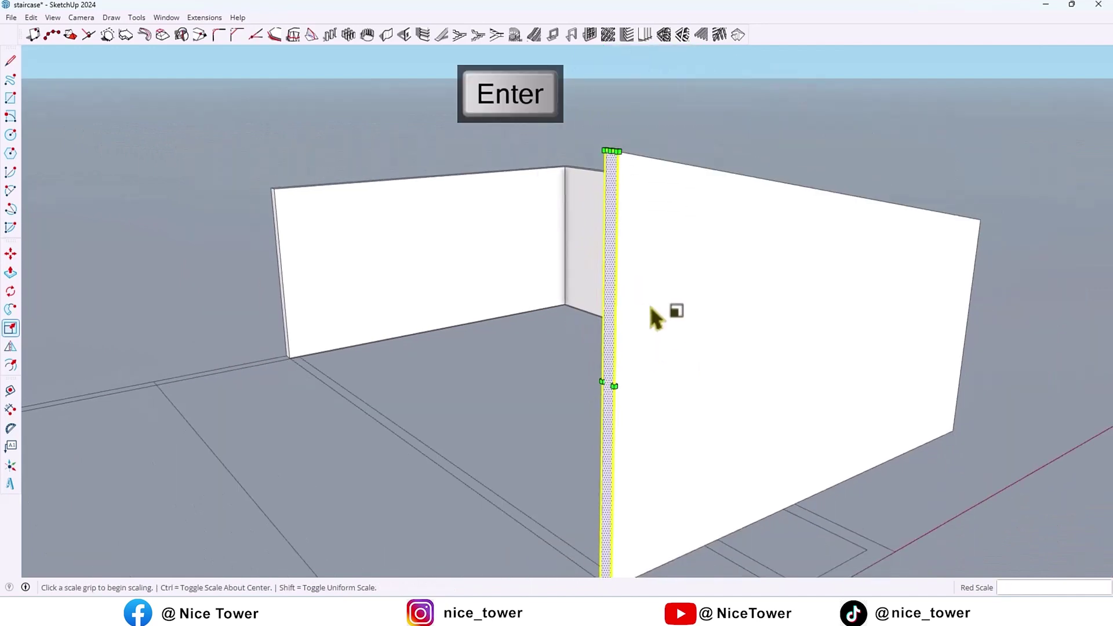
key(Escape)
Scale the opposite side wall's free end face upward by 1.4 to match the slope.
scroll(258, 244, up, 4)
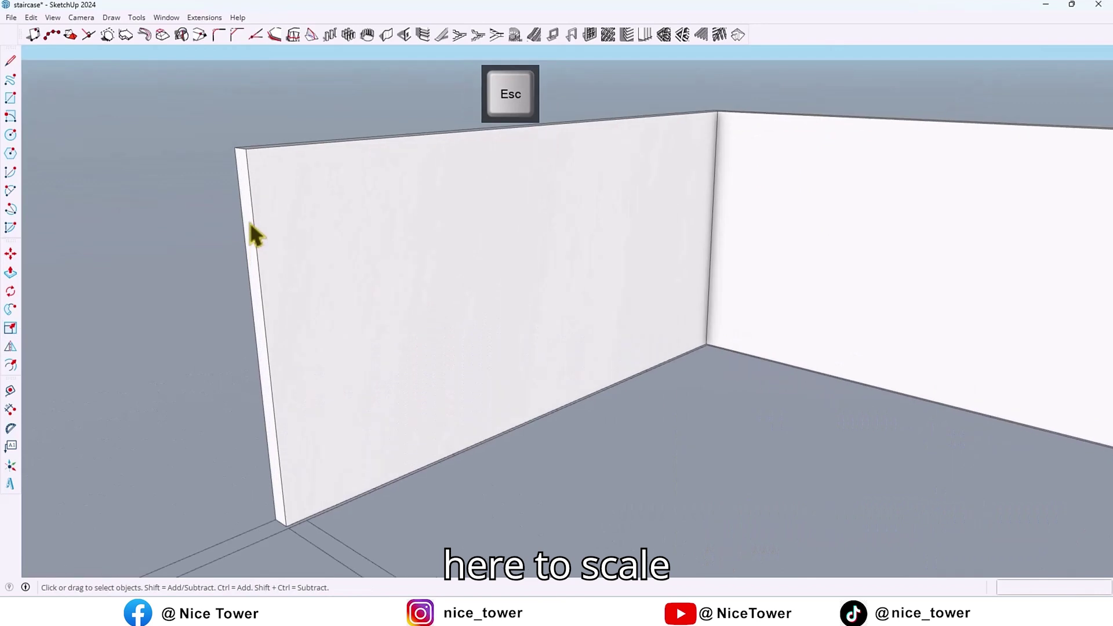
key(s)
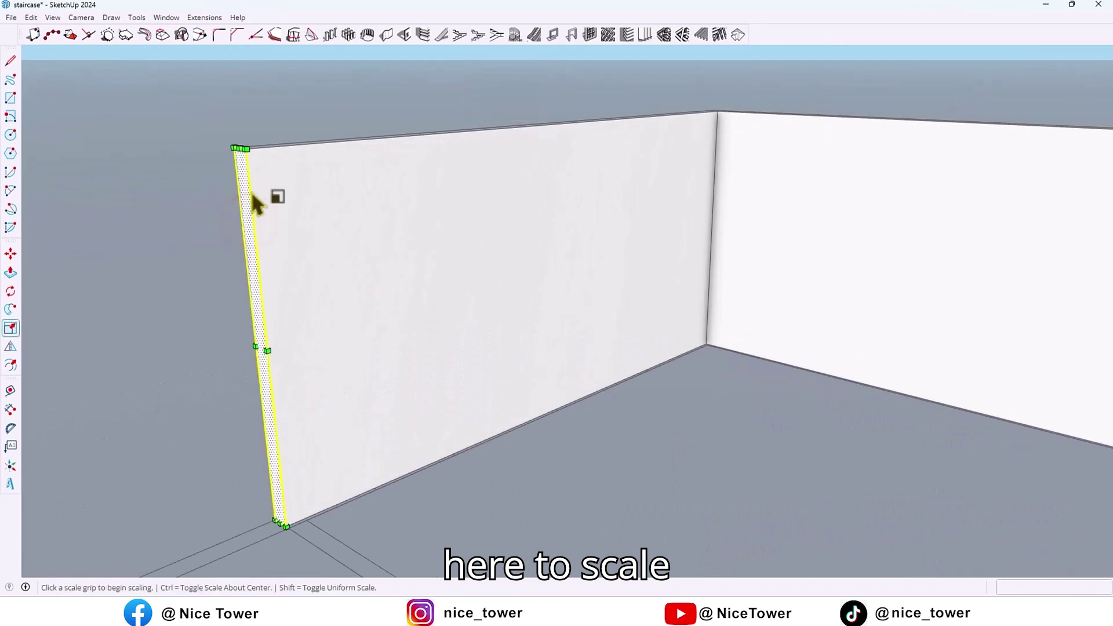
scroll(254, 172, up, 3)
scroll(263, 191, down, 2)
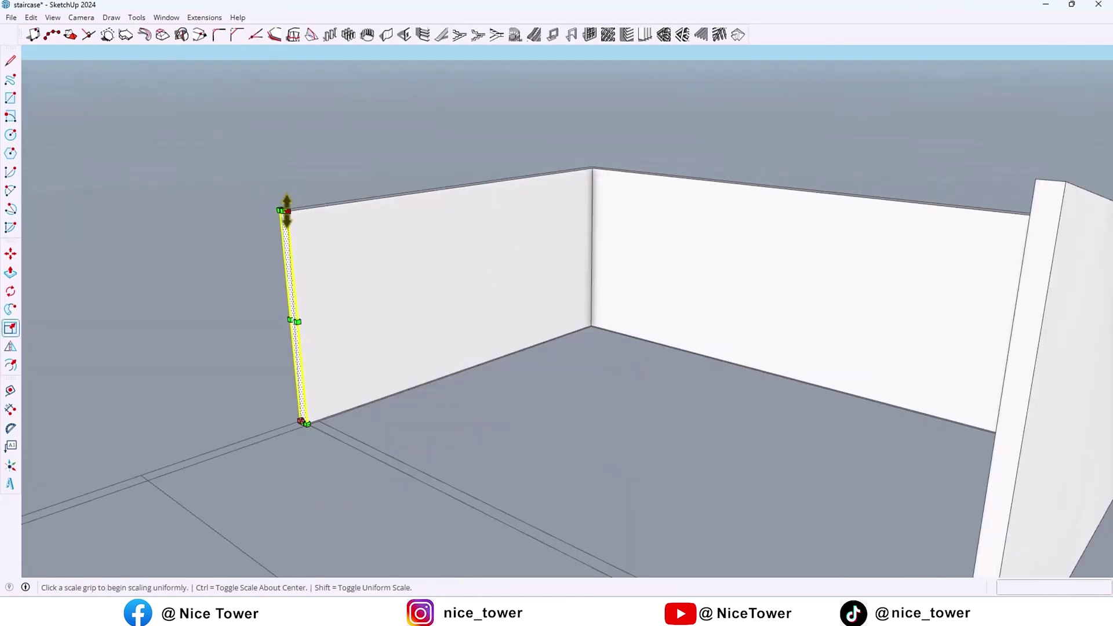
scroll(283, 211, up, 4)
middle_drag(283, 234, 376, 242)
click(255, 216)
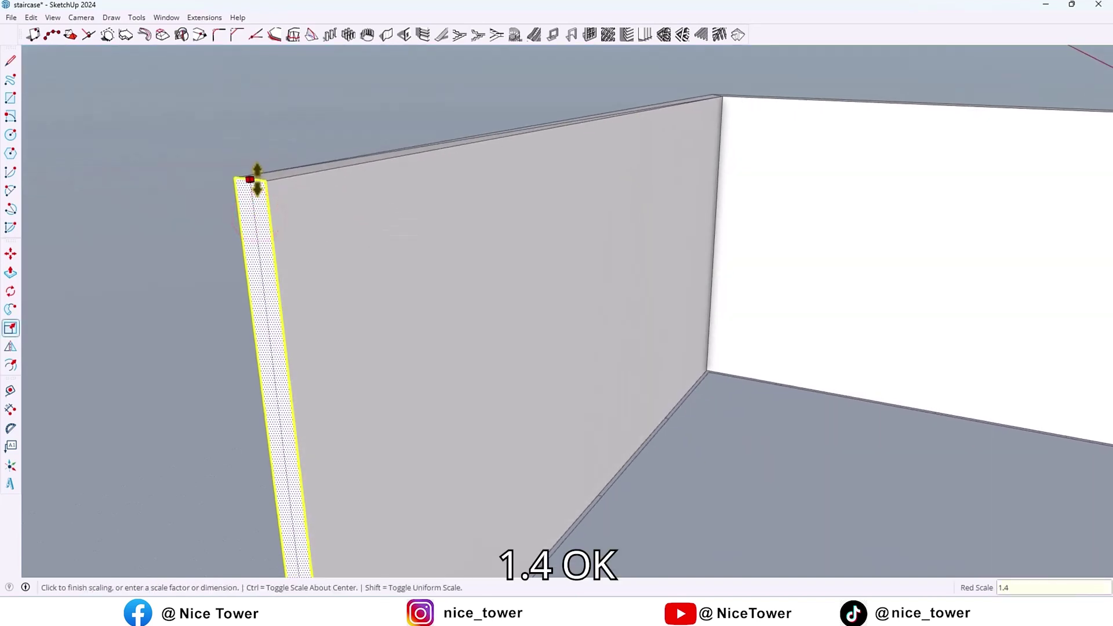
key(Return)
Select all connected geometry of the three walls and make it a group.
scroll(255, 232, down, 8)
middle_drag(526, 292, 318, 271)
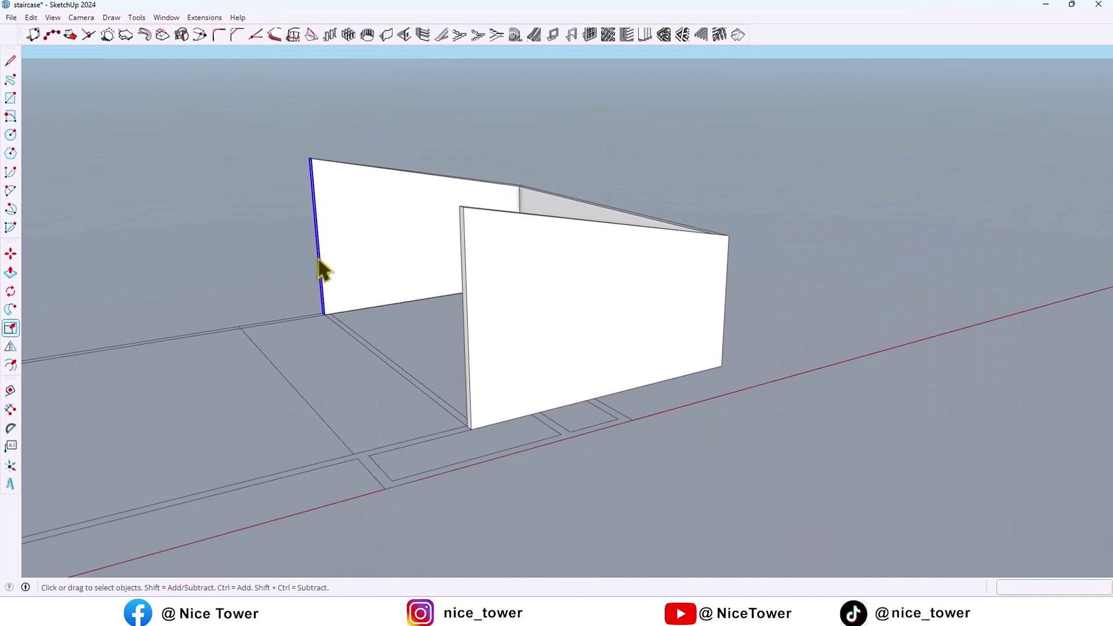
middle_drag(651, 308, 492, 250)
triple_click(492, 251)
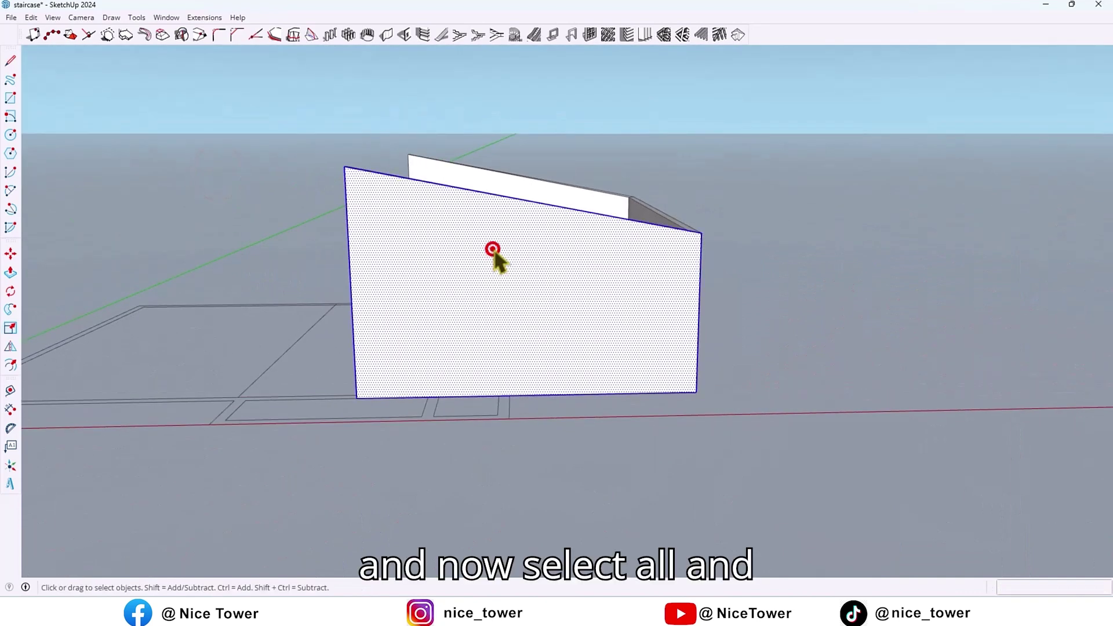
right_click(495, 254)
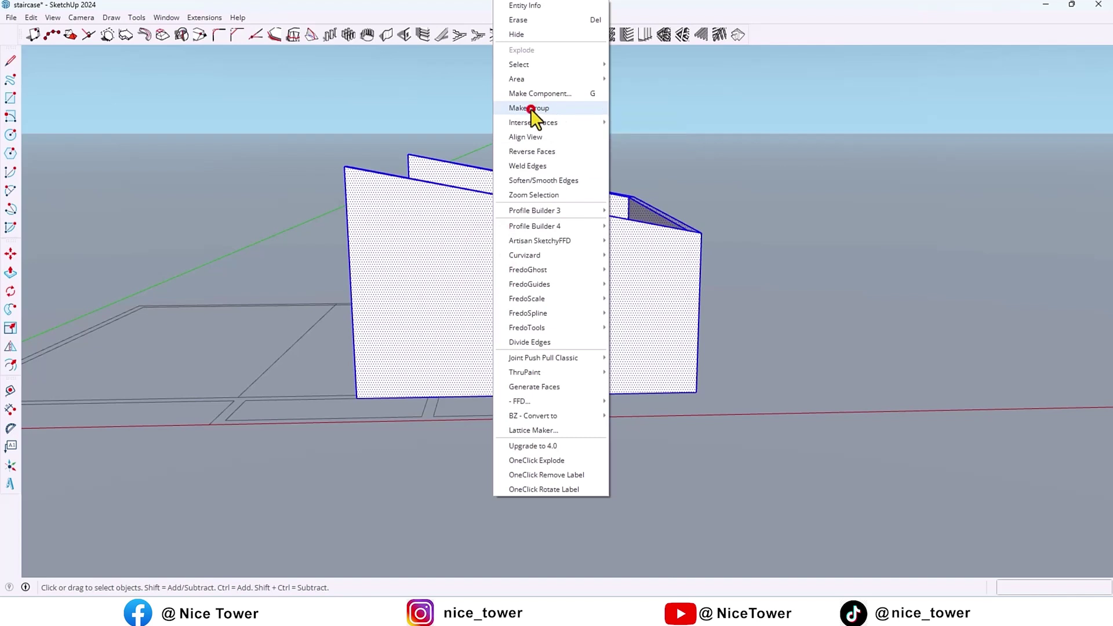
click(530, 109)
click(580, 108)
Draw a 900 × 770 cm rectangle over the unbuilt part of the floor plan and a 900 × 220 cm rectangle over its strip beside the walls.
scroll(580, 174, down, 5)
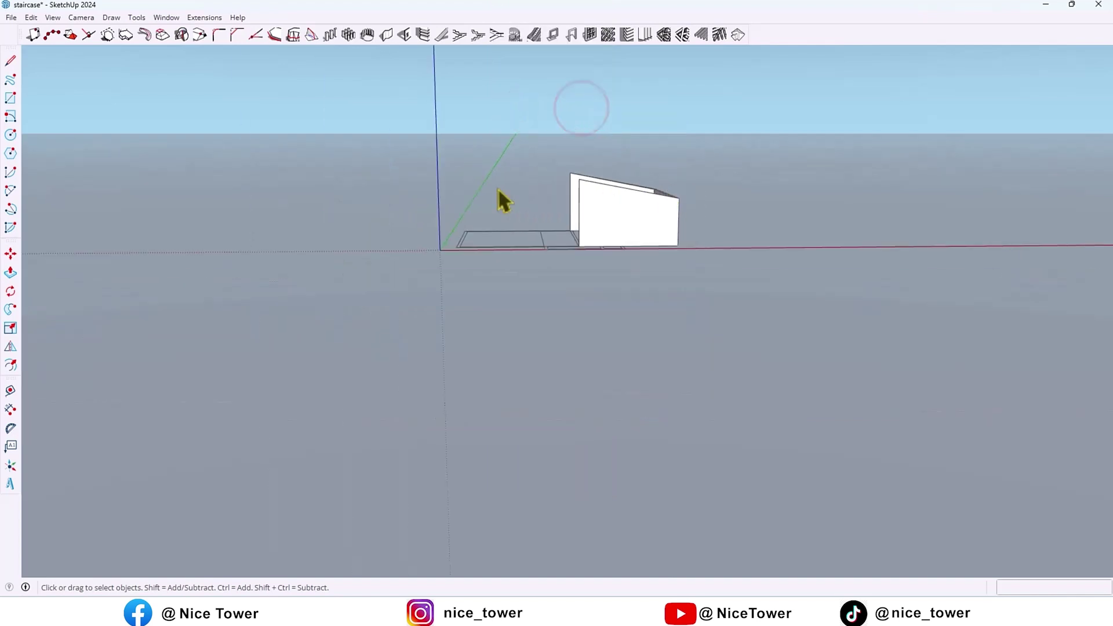
middle_drag(499, 192, 601, 278)
scroll(554, 223, up, 6)
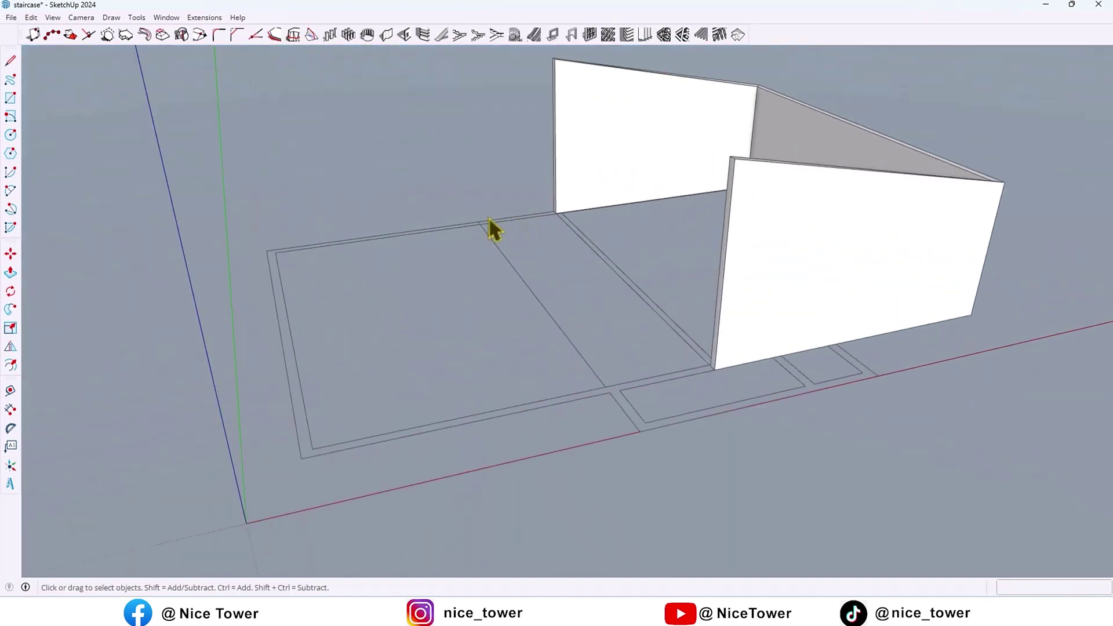
click(10, 98)
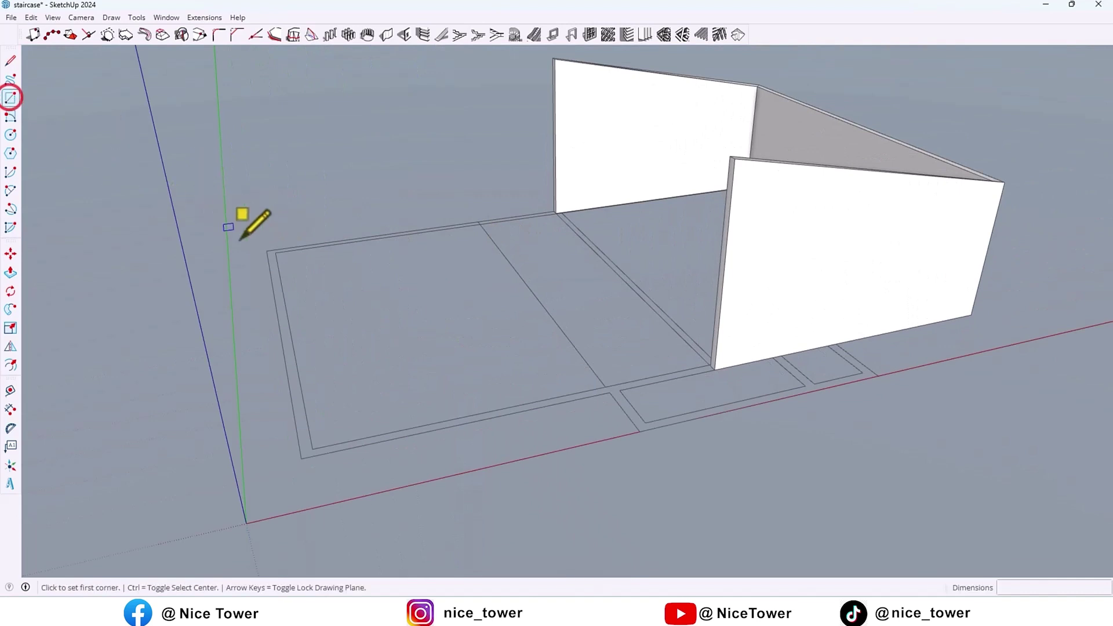
click(264, 246)
scroll(709, 357, up, 5)
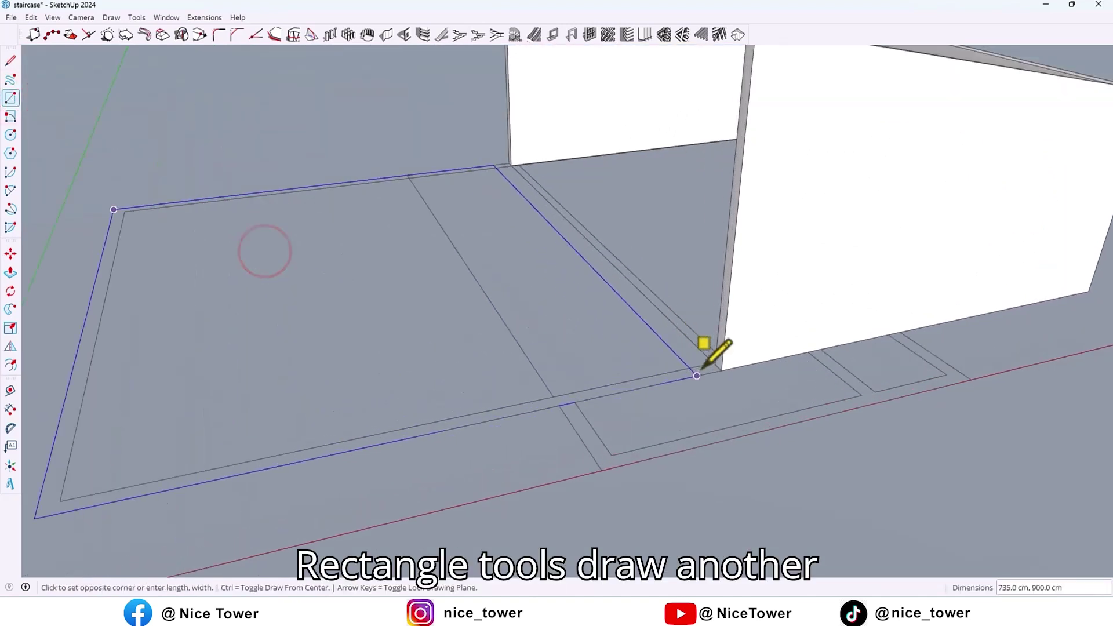
click(722, 371)
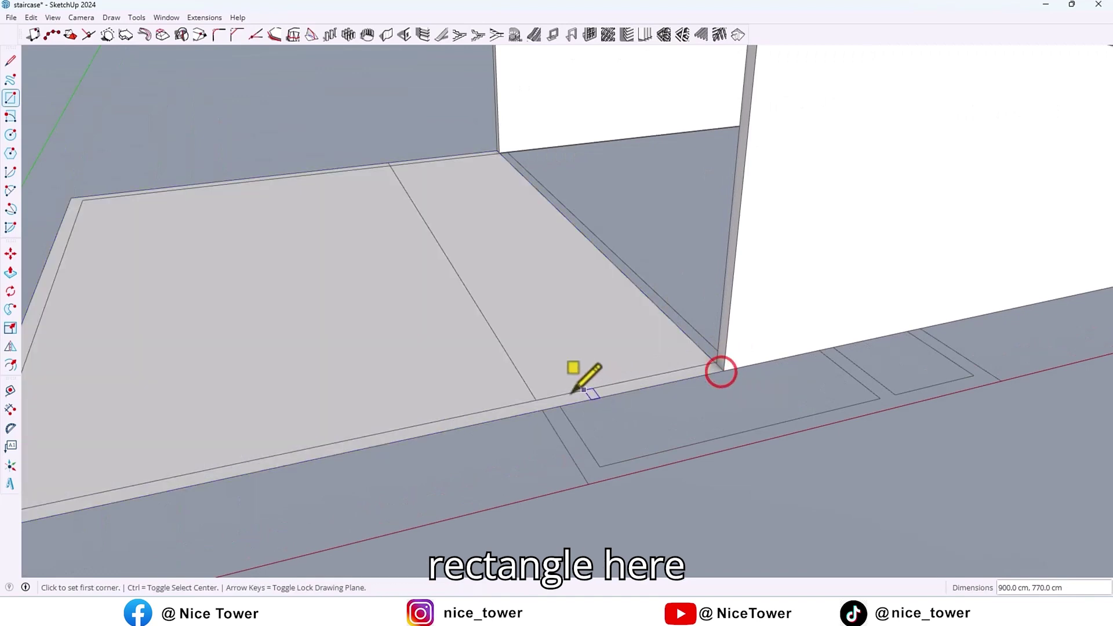
click(388, 162)
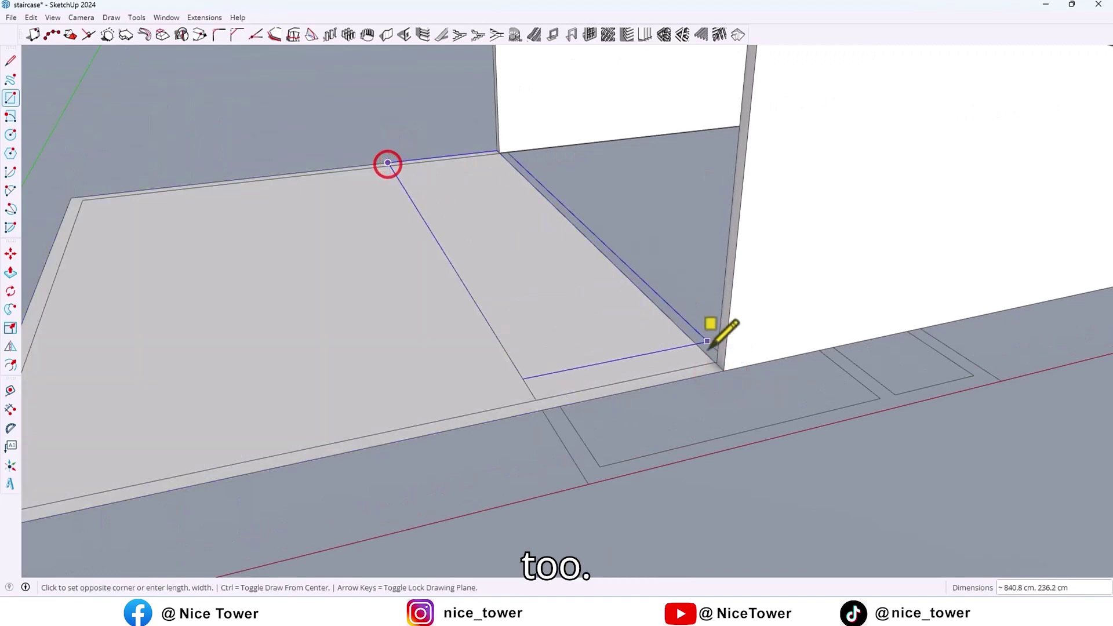
click(722, 371)
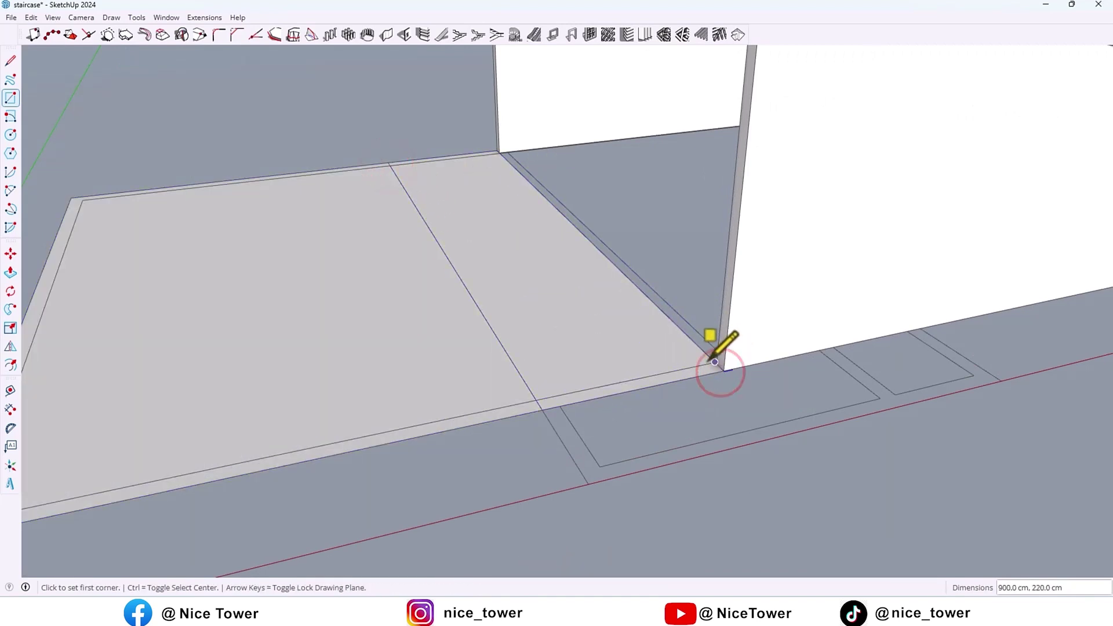
Extrude the narrow strip face beside the walls upward 600 cm.
key(p)
middle_drag(616, 360, 604, 400)
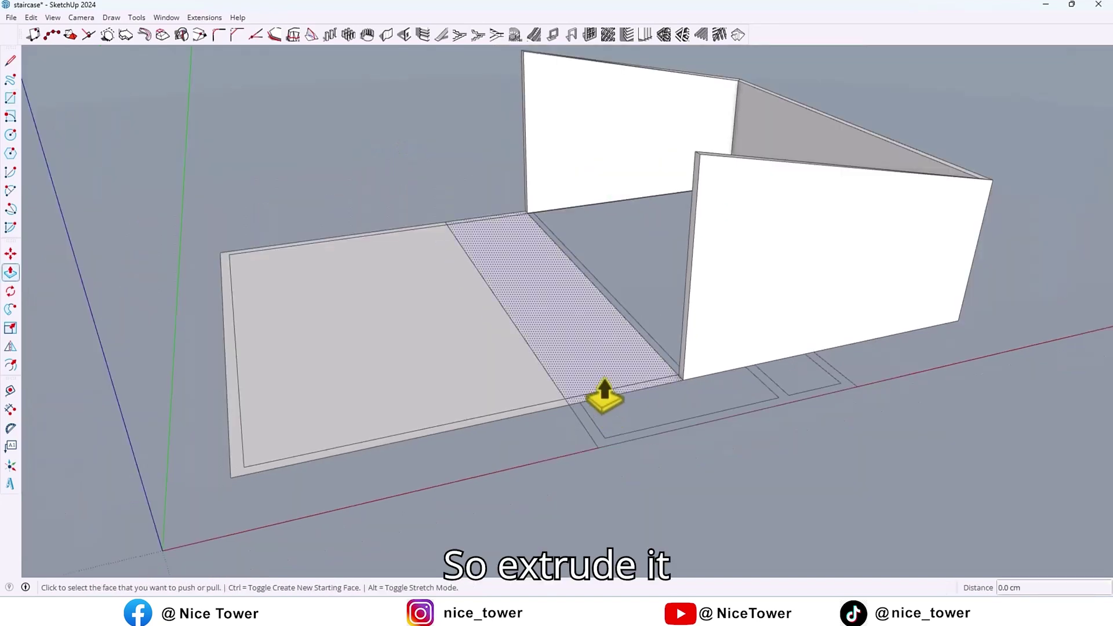
click(599, 364)
scroll(616, 261, down, 5)
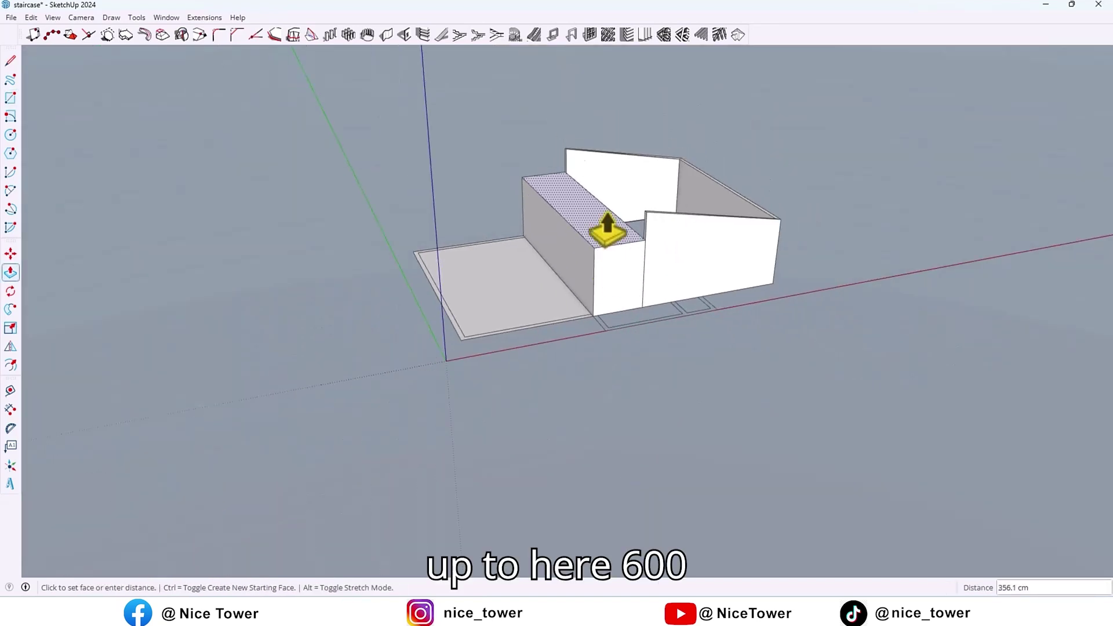
click(595, 185)
Extrude the larger remaining floor face upward 470 cm.
scroll(530, 310, up, 3)
click(536, 307)
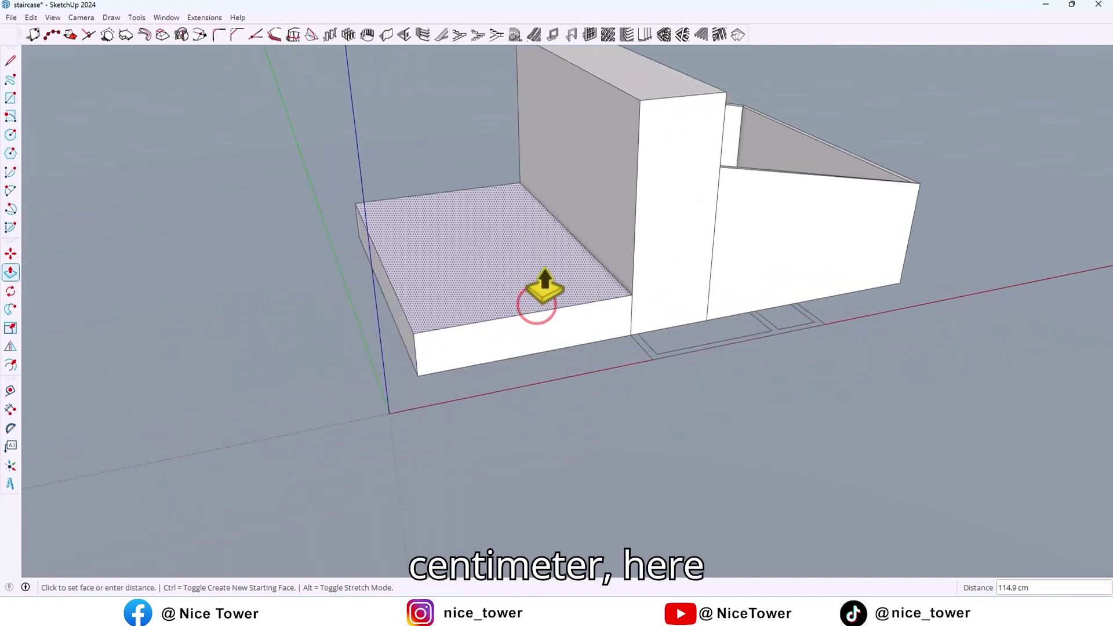
text(470)
key(Return)
Select all connected geometry of the two extruded blocks and make it a group.
middle_drag(651, 355, 1014, 298)
key(Escape)
scroll(557, 232, up, 3)
triple_click(552, 221)
right_click(553, 227)
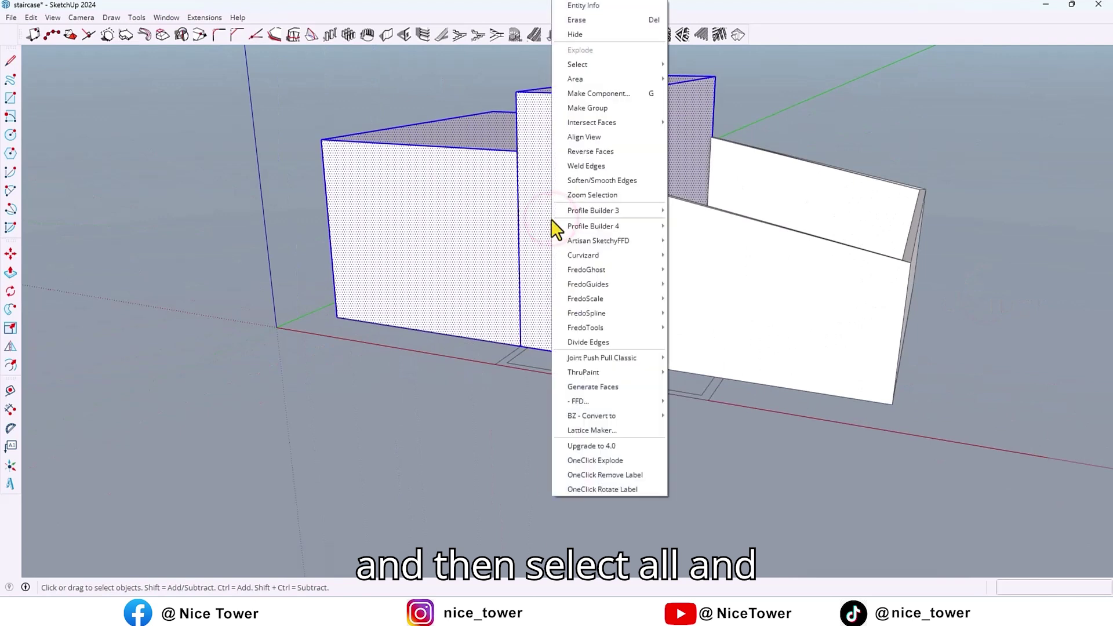
click(592, 108)
Move the 2D floor plan vertically from its corner at the walls' base to above the building, and deselect it.
middle_drag(601, 141, 420, 408)
key(Escape)
scroll(432, 310, down, 3)
key(m)
click(484, 413)
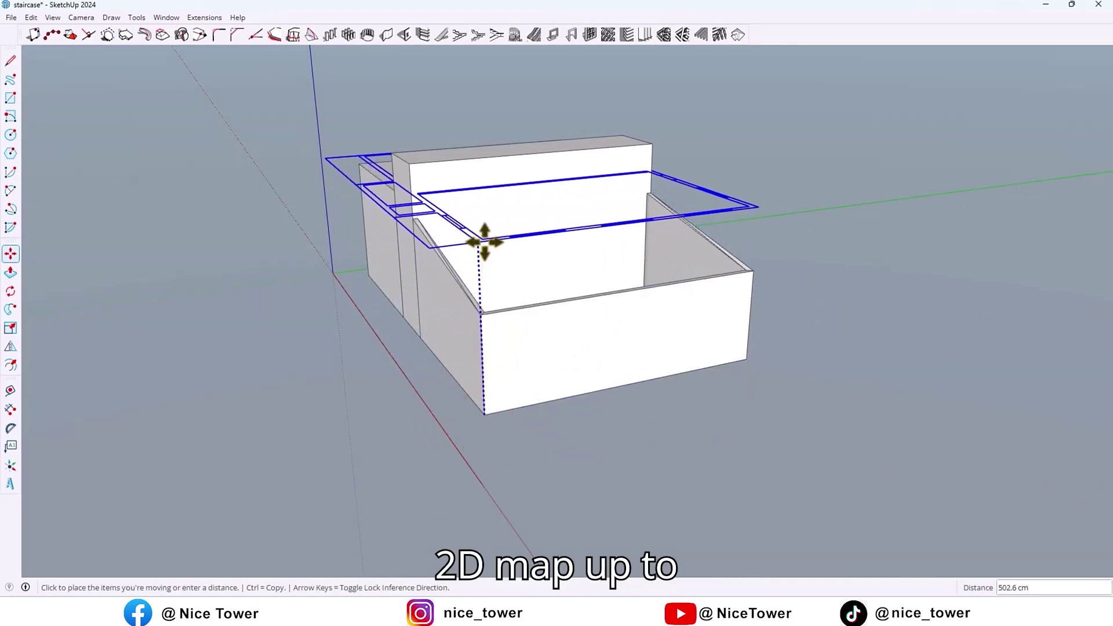
click(481, 130)
mouse_move(531, 199)
middle_down()
mouse_move(531, 273)
mouse_move(450, 273)
mouse_move(566, 273)
middle_up()
key(Escape)
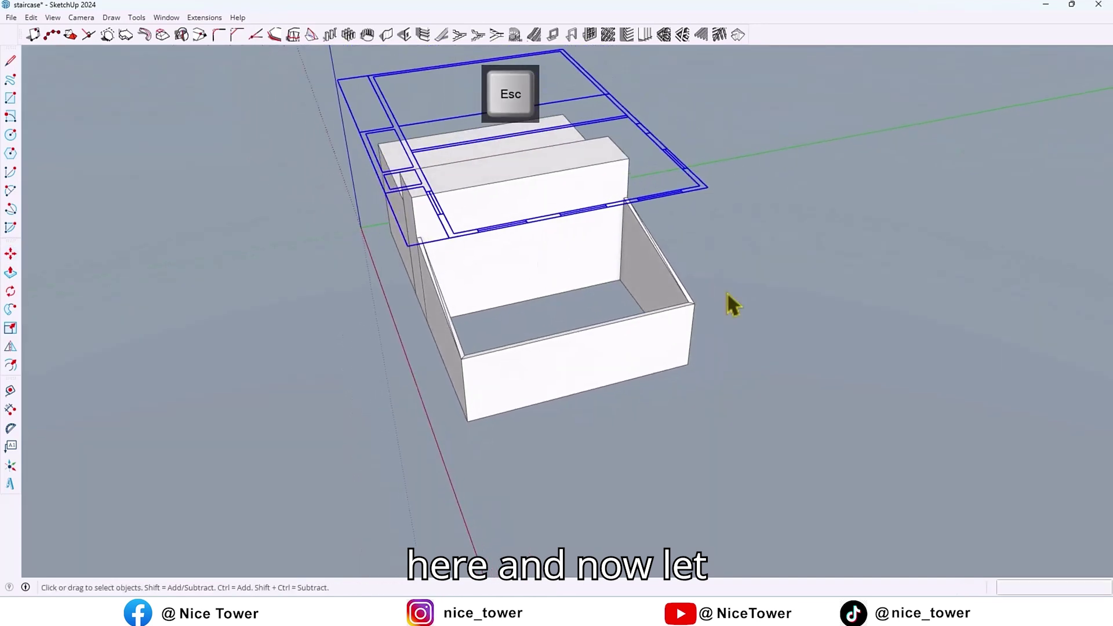
click(817, 299)
Place vertical guides on the front wall aligned with the raised plan's window edges, starting 95 cm from the wall's corner.
mouse_move(817, 298)
middle_down()
mouse_move(684, 316)
mouse_move(661, 354)
mouse_move(526, 321)
mouse_move(522, 296)
mouse_move(553, 294)
middle_up()
scroll(394, 388, up, 2)
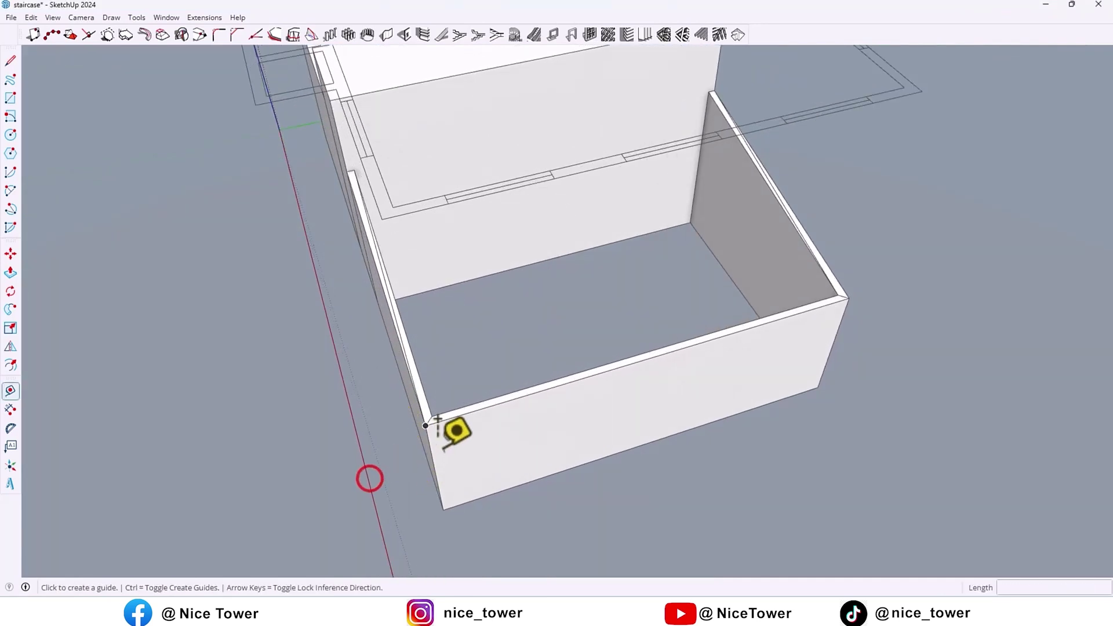
click(429, 447)
scroll(430, 446, down, 1)
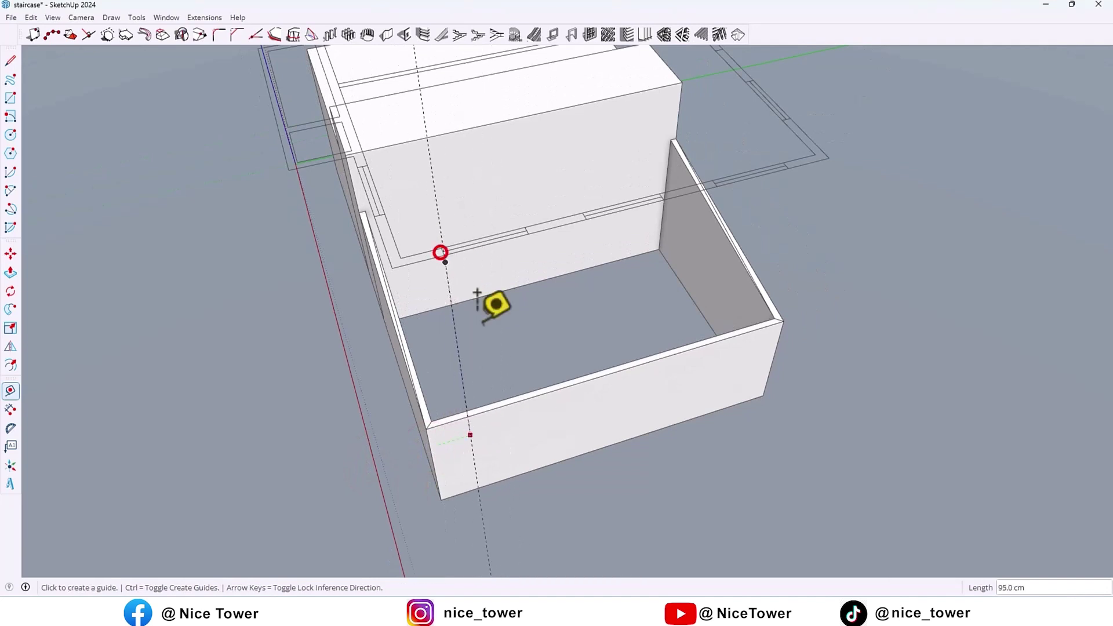
click(441, 253)
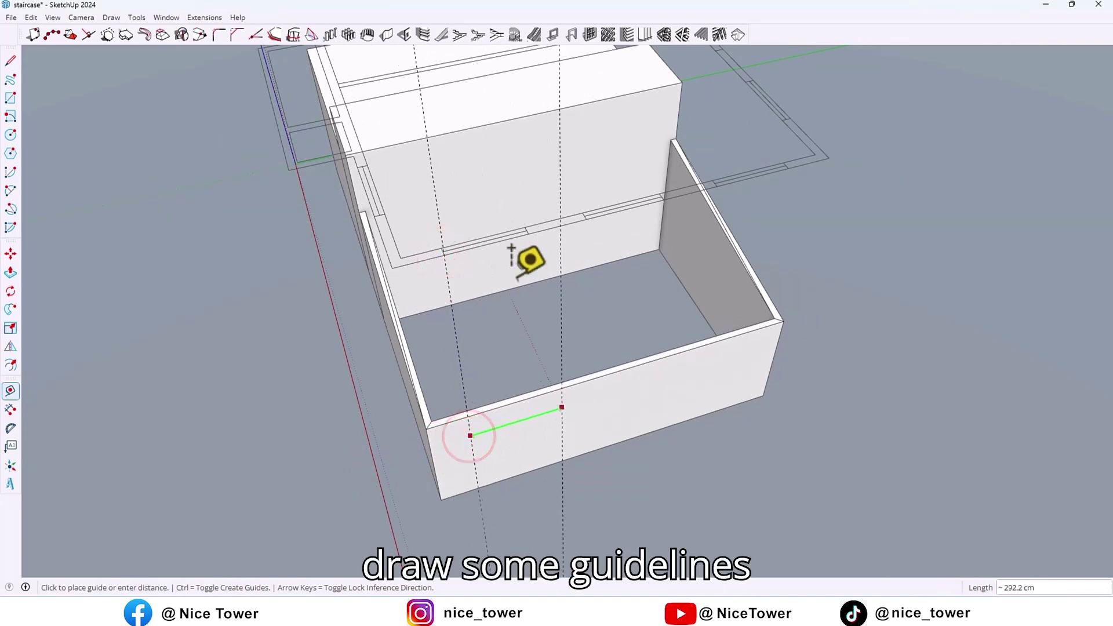
click(534, 423)
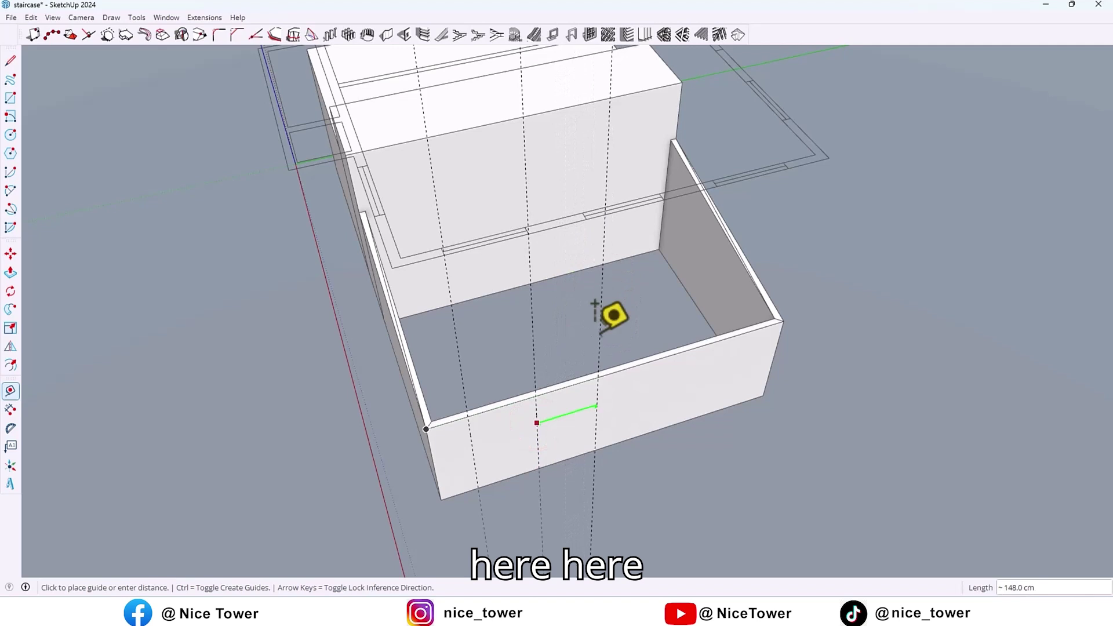
click(585, 219)
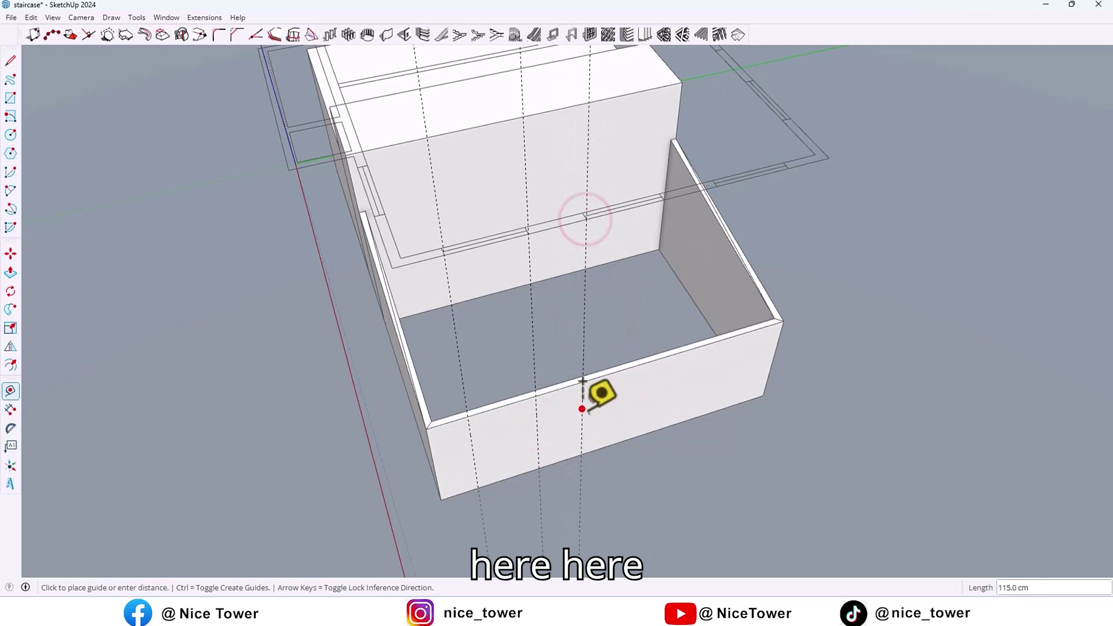
click(641, 390)
click(713, 184)
Continue the vertical guides around to the opposite side wall, aligned with the raised plan's window edges.
middle_drag(749, 214, 652, 372)
click(649, 385)
middle_drag(765, 216, 507, 429)
click(563, 215)
click(565, 452)
click(722, 190)
click(695, 403)
click(765, 184)
Place two vertical guides on the side wall nearest the red axis at the plan's window edges.
middle_drag(570, 344, 985, 371)
scroll(697, 437, up, 2)
click(715, 440)
click(661, 82)
click(634, 400)
click(536, 81)
Open the wall group and place horizontal guides on the front wall 50 cm above its base edge and 90 cm above that guide.
click(634, 391)
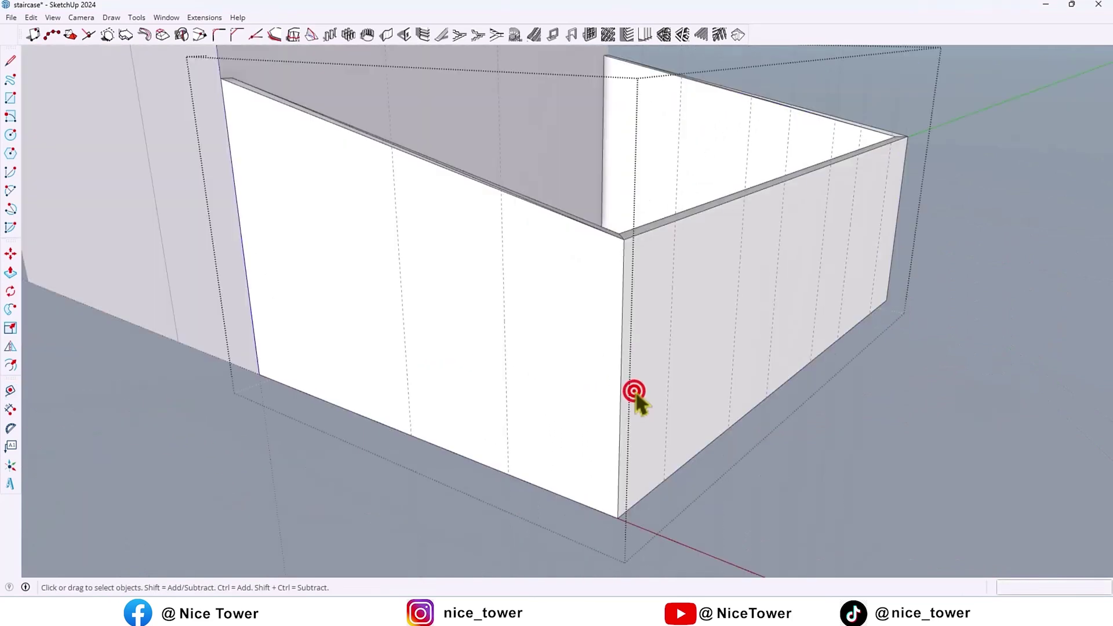
mouse_move(634, 395)
middle_down()
mouse_move(703, 377)
mouse_move(633, 367)
mouse_move(642, 378)
middle_up()
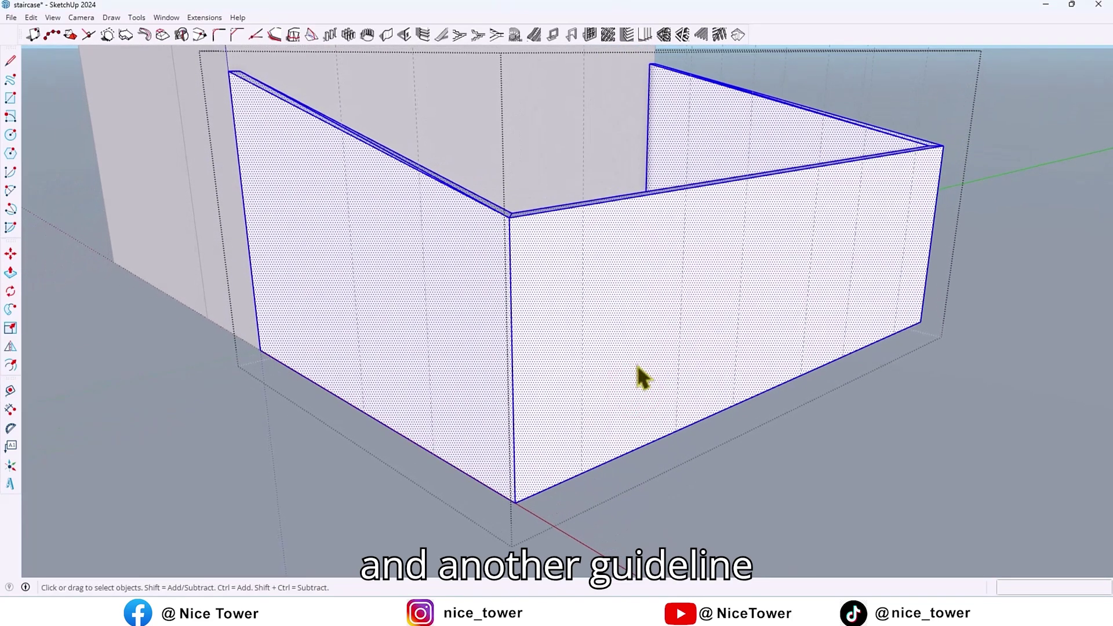
key(t)
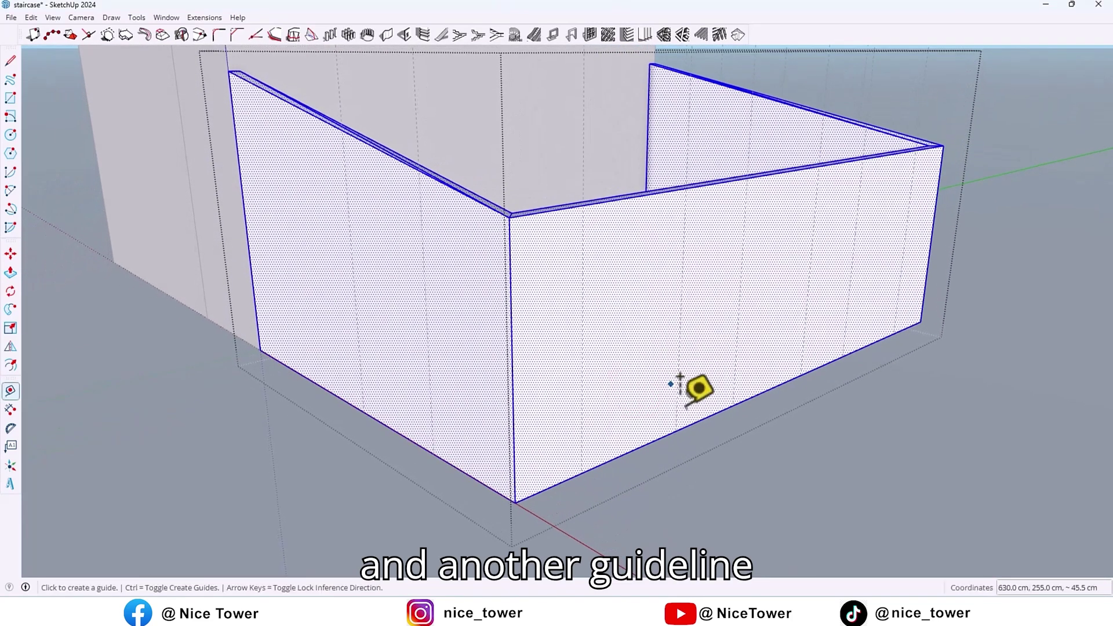
click(639, 447)
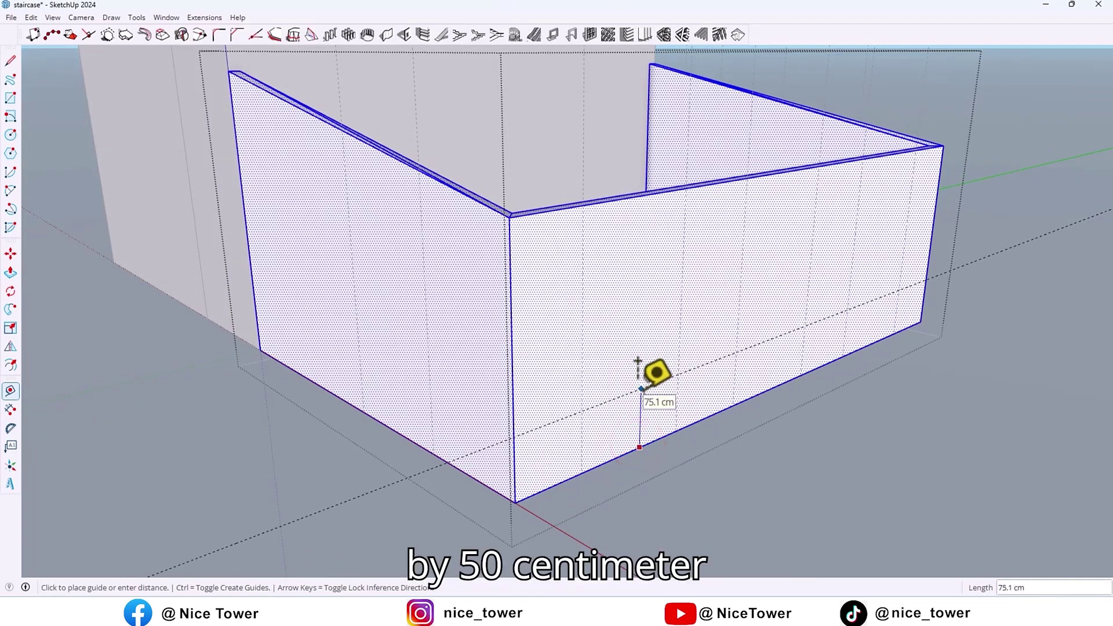
key(Return)
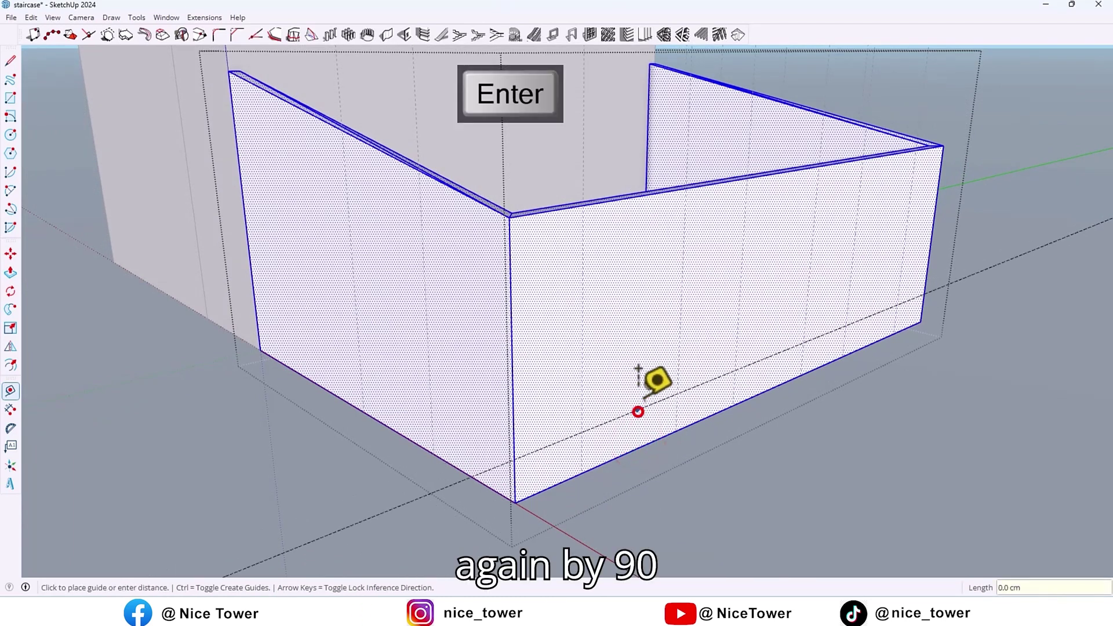
key(Return)
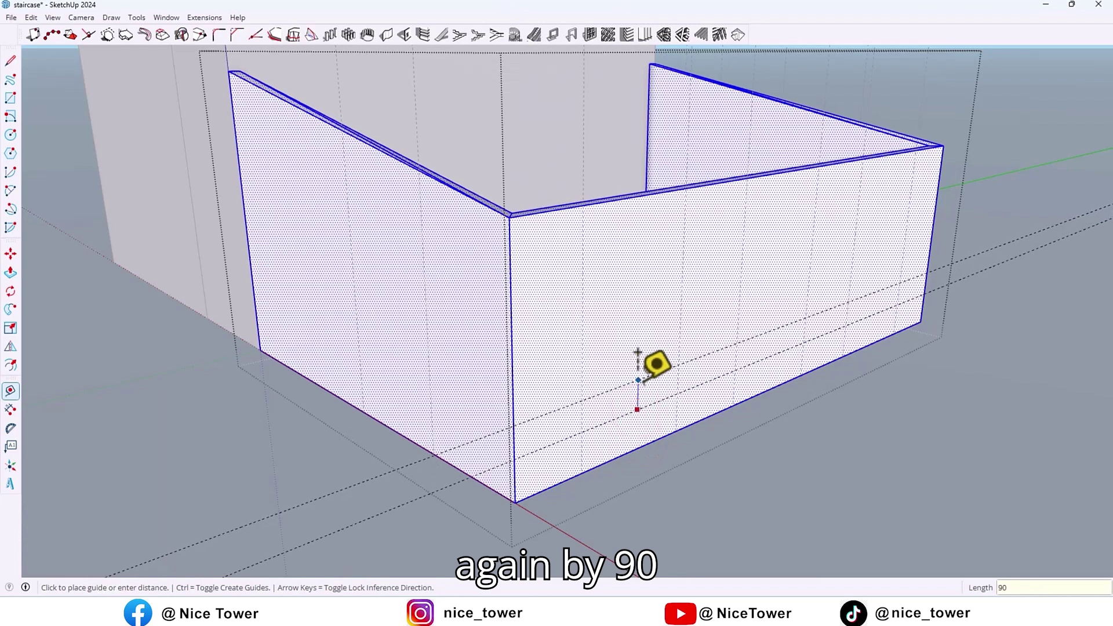
Draw a window rectangle on the front wall between the first two vertical guides and the two horizontal guides.
middle_drag(639, 350, 618, 326)
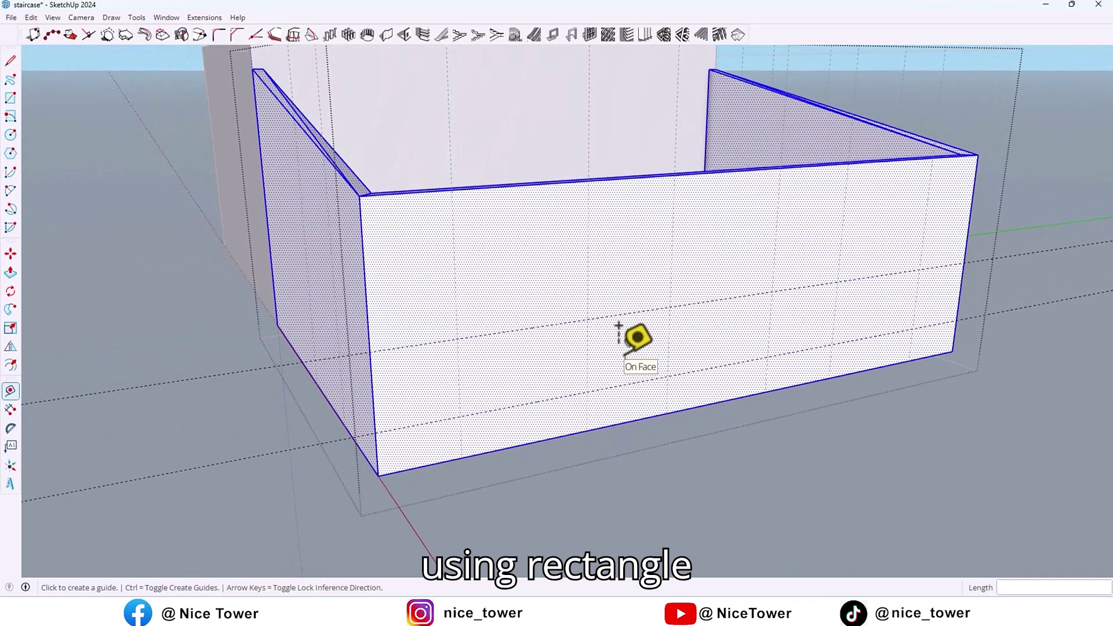
key(r)
scroll(489, 392, up, 4)
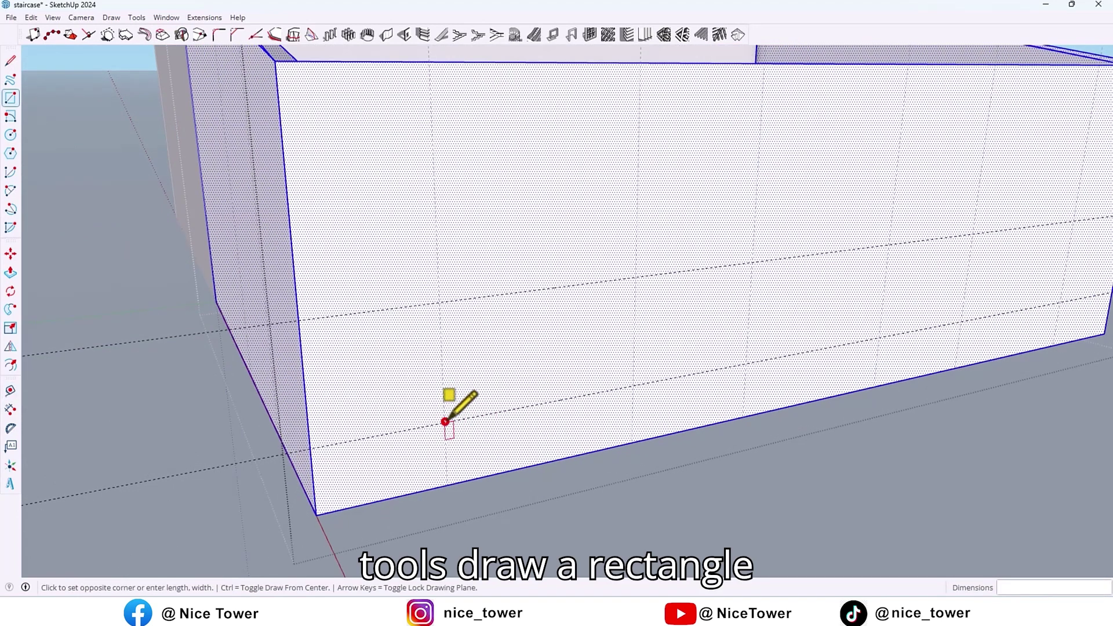
click(632, 273)
Draw a semicircular arc with 50 sides over the window rectangle's top edge and erase the line between them.
middle_drag(632, 272, 606, 362)
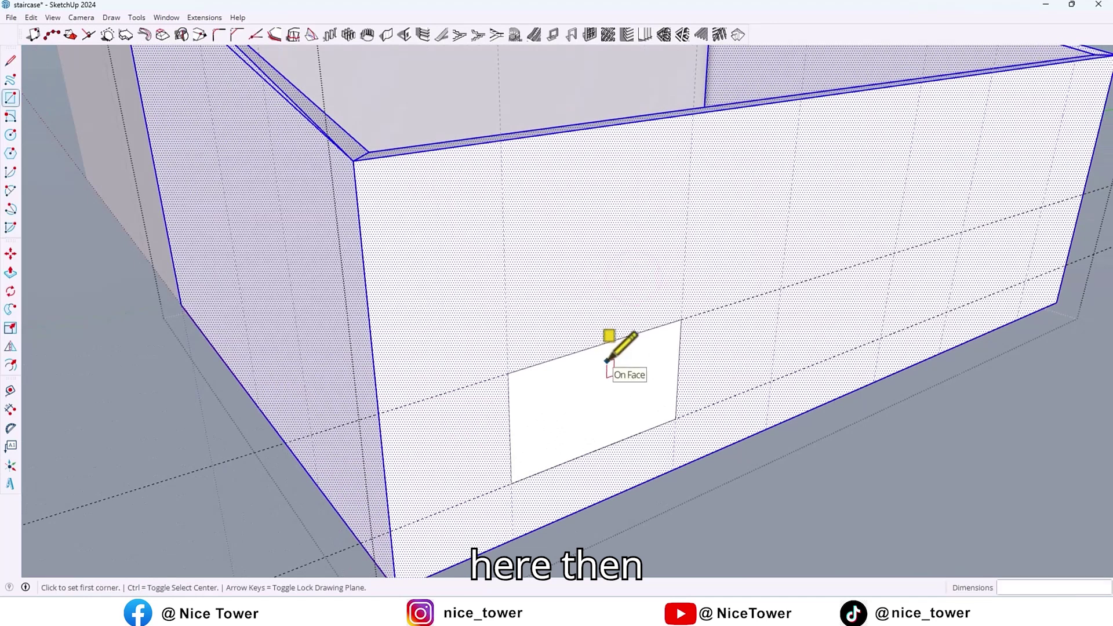
text(50)
key(Return)
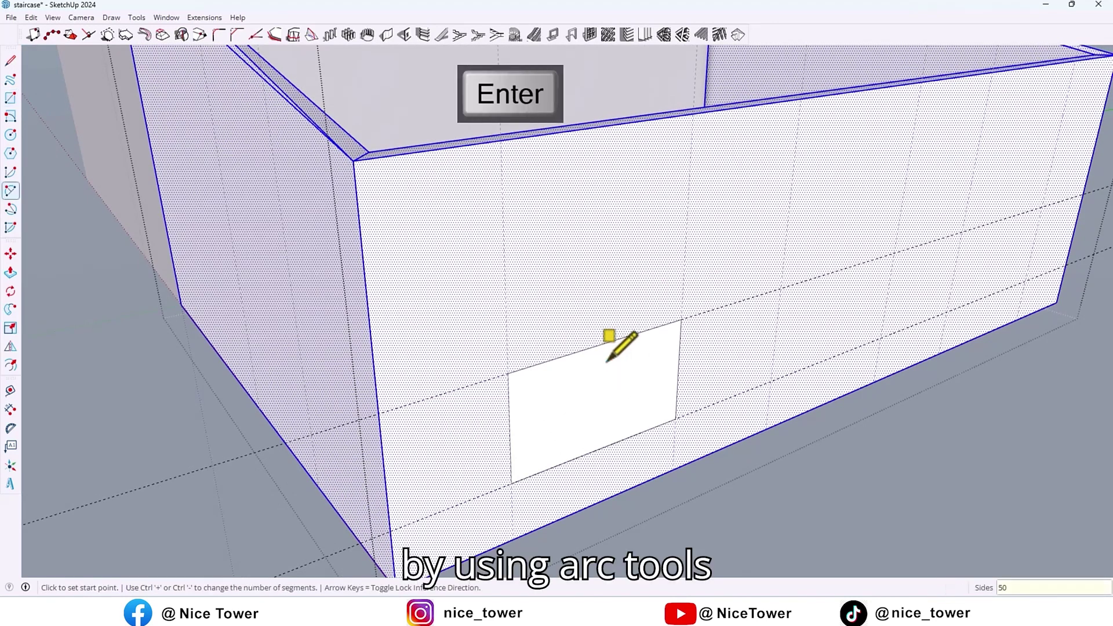
click(508, 373)
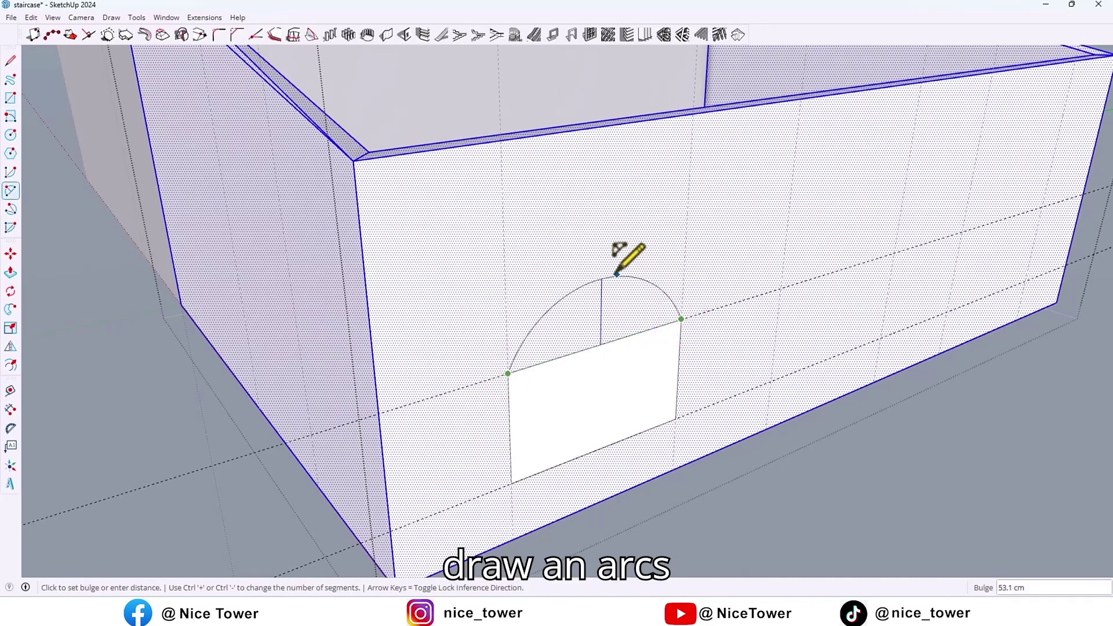
middle_drag(609, 270, 498, 181)
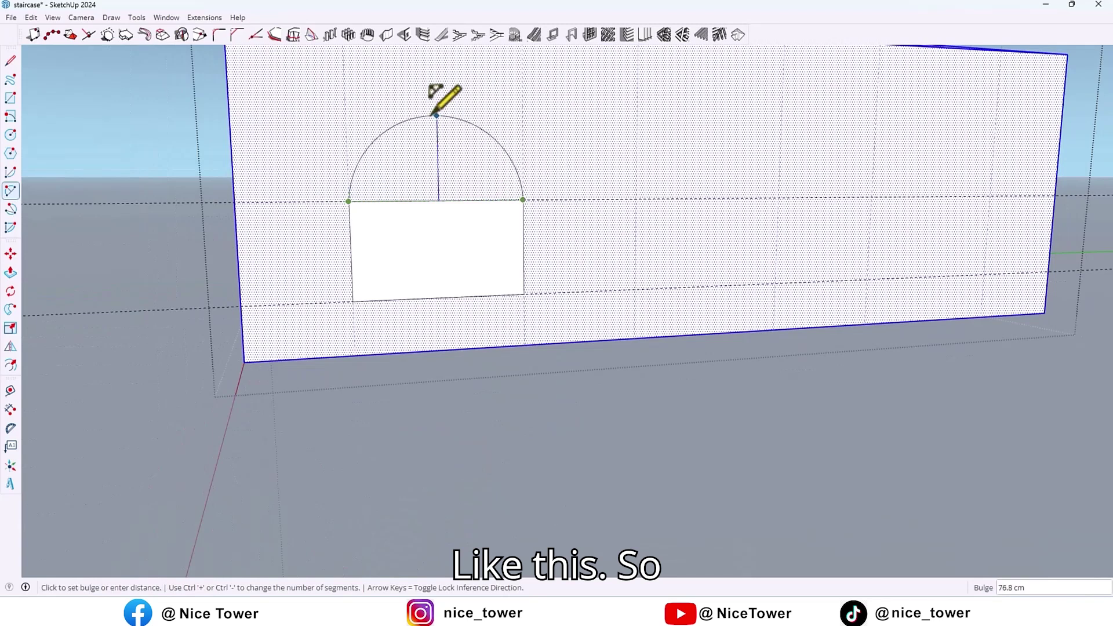
click(430, 111)
key(e)
click(471, 201)
Copy the arched window face with its edges to the second and third window positions along the lower guide.
mouse_move(467, 187)
middle_down()
mouse_move(402, 286)
mouse_move(328, 328)
mouse_move(315, 296)
middle_up()
key(space)
click(312, 283)
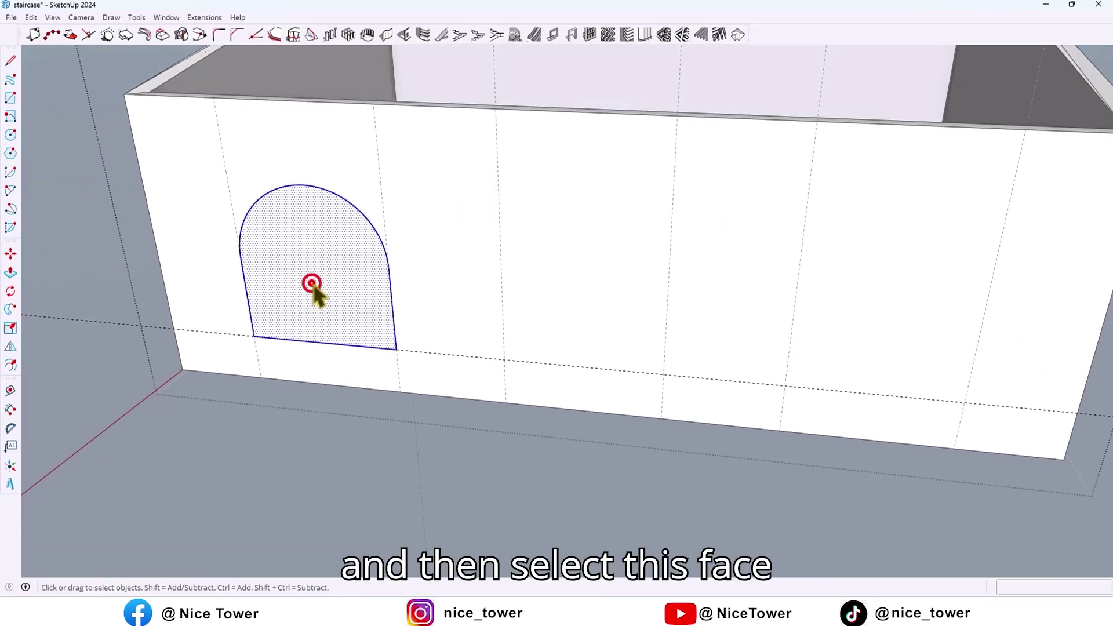
key(m)
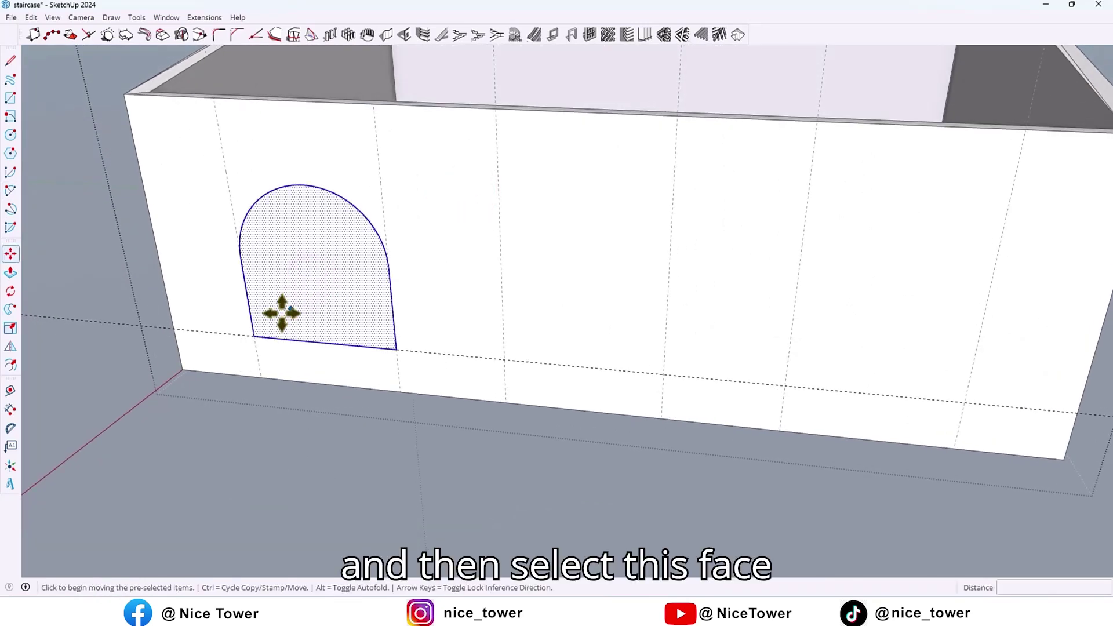
ctrl+click(255, 335)
click(501, 359)
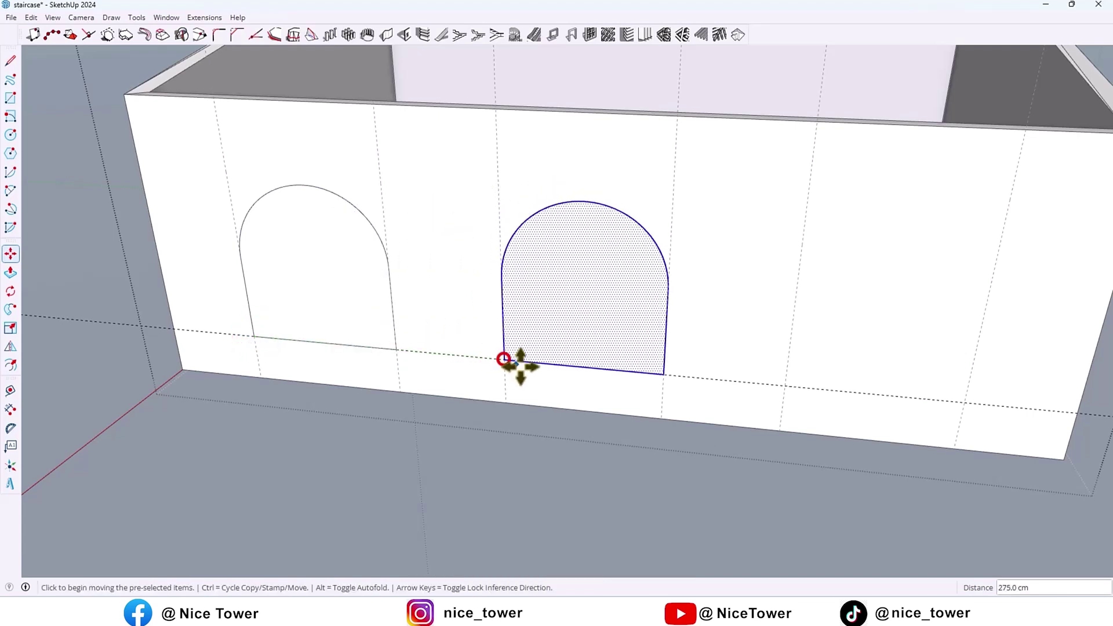
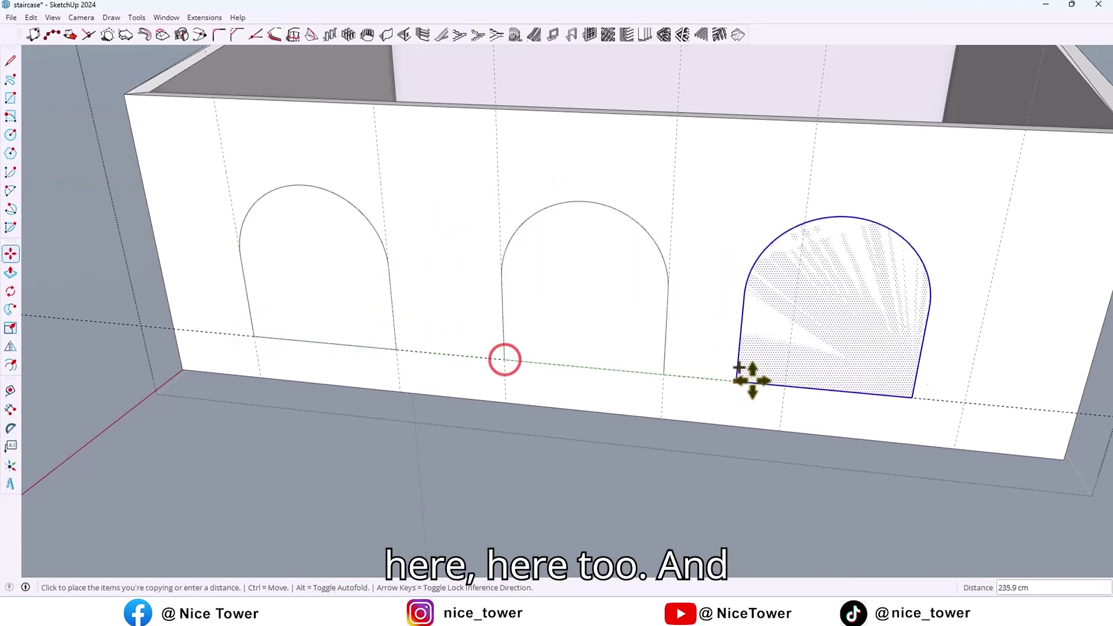
click(784, 386)
Push the three arched faces on the front wall through its thickness to open the windows.
middle_drag(834, 402, 678, 366)
key(p)
click(610, 374)
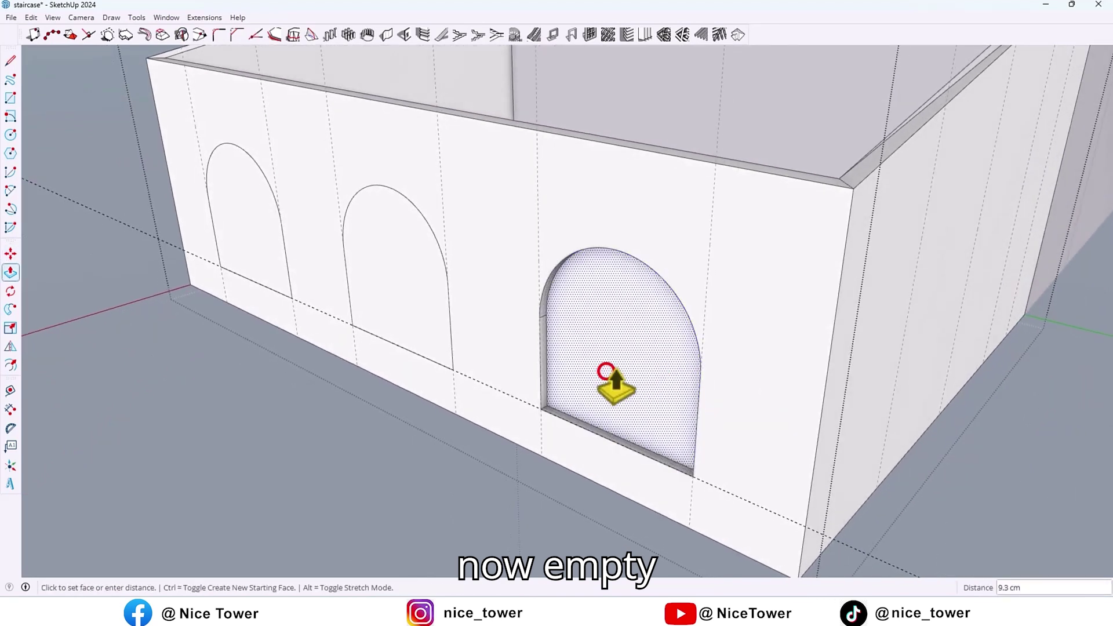
click(625, 376)
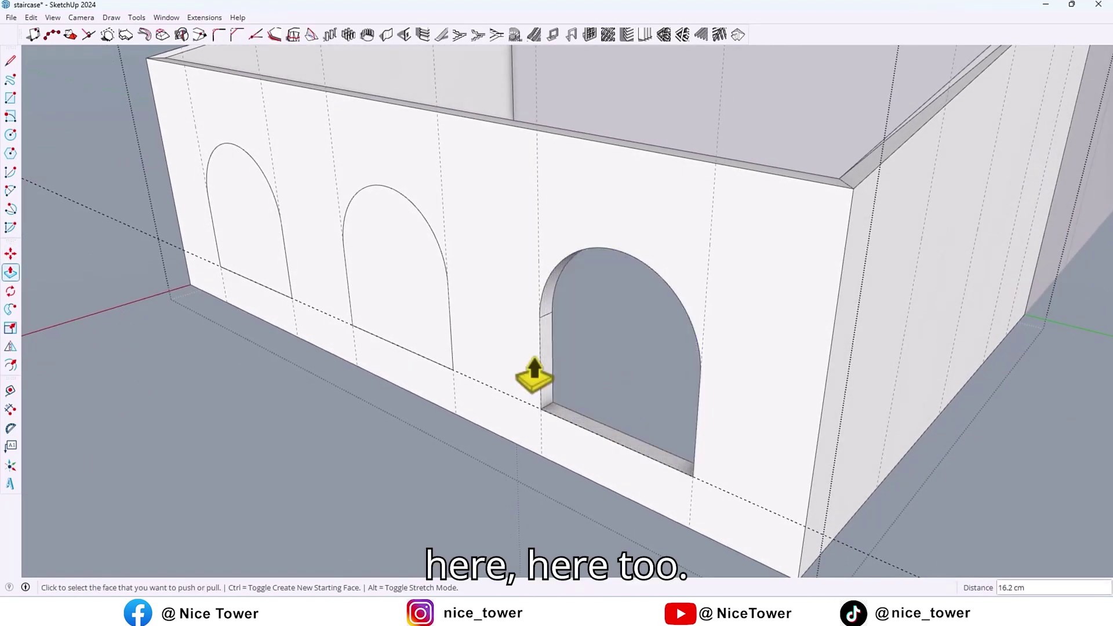
double_click(427, 306)
double_click(266, 246)
Place horizontal guides on the side wall 50 cm above its base edge and 90 cm above that guide.
middle_drag(405, 247, 732, 251)
scroll(565, 310, down, 3)
middle_drag(565, 310, 664, 308)
key(space)
scroll(665, 308, up, 4)
key(t)
click(646, 330)
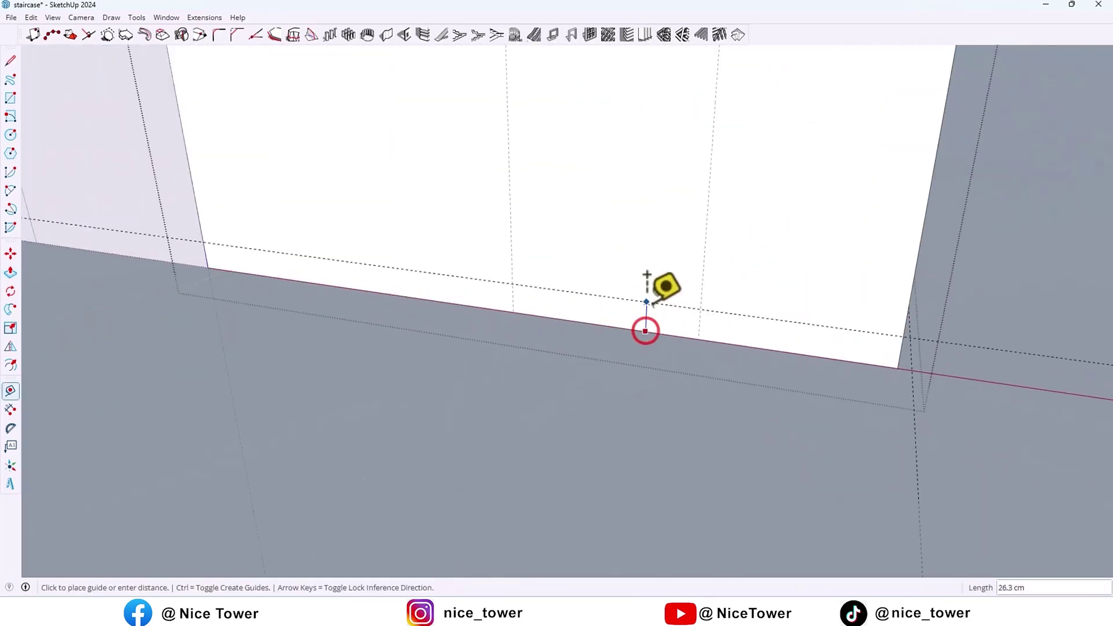
text(50)
key(Return)
click(646, 276)
text(90)
key(Return)
Draw a window rectangle on the side wall between its two vertical guides and the two horizontal guides.
scroll(569, 341, down, 3)
key(r)
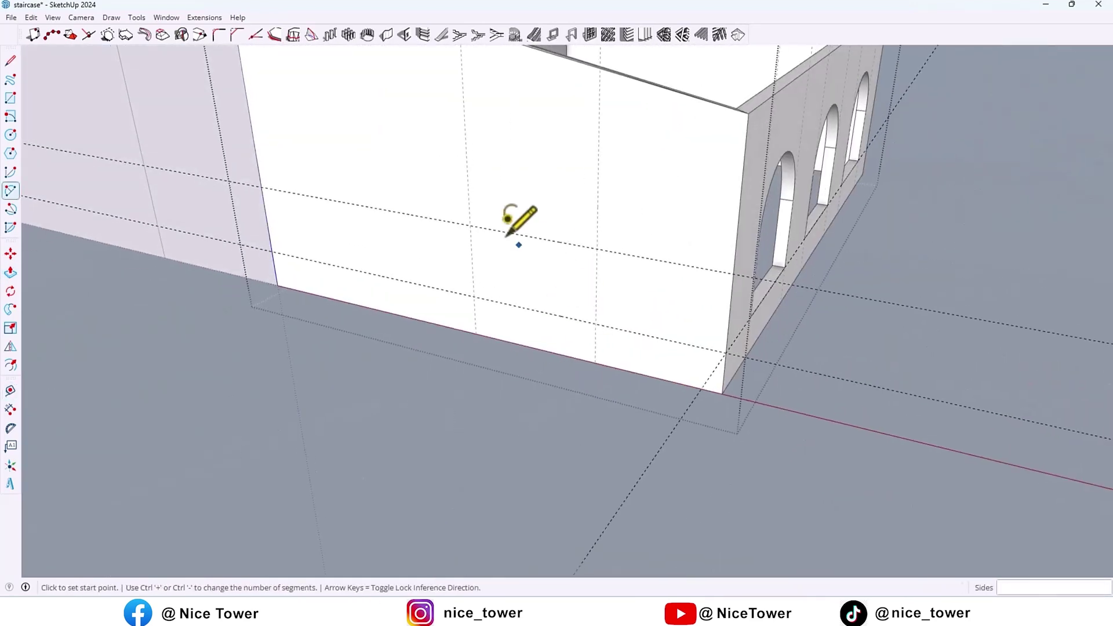
scroll(476, 201, up, 3)
click(470, 207)
click(675, 341)
Draw a semicircular arc over the side window rectangle's upper edge and erase the line between them.
key(a)
click(470, 207)
click(679, 220)
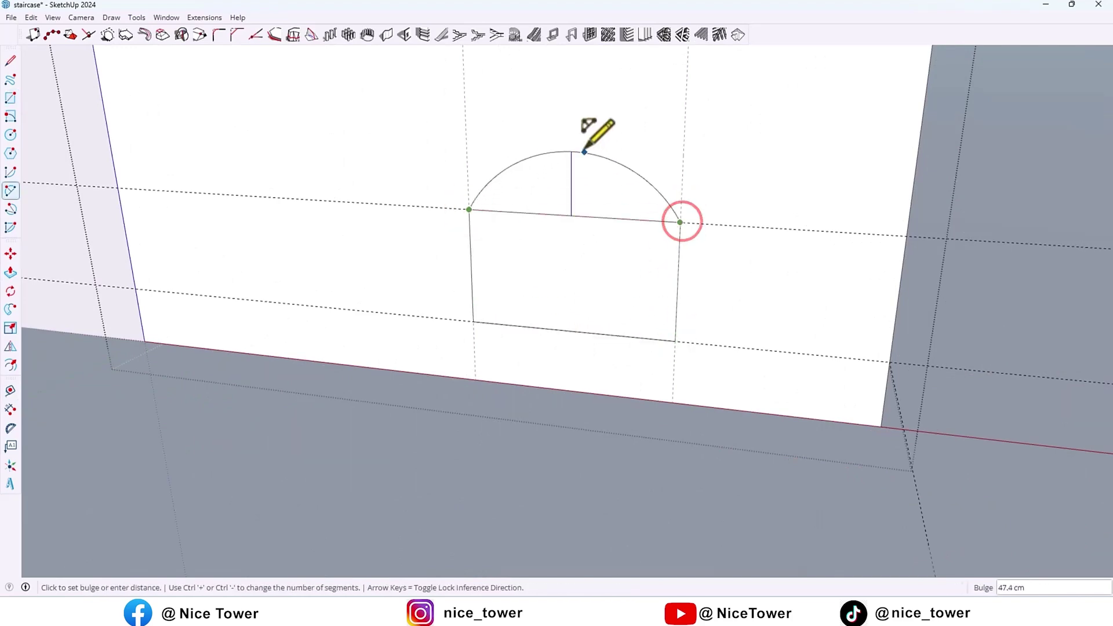
click(573, 102)
key(e)
click(589, 216)
mouse_move(588, 196)
middle_down()
mouse_move(695, 329)
mouse_move(638, 273)
middle_up()
Copy the arched window face with its edges 900 cm across to the opposite side wall, using the wall's base corners as reference.
key(space)
click(567, 260)
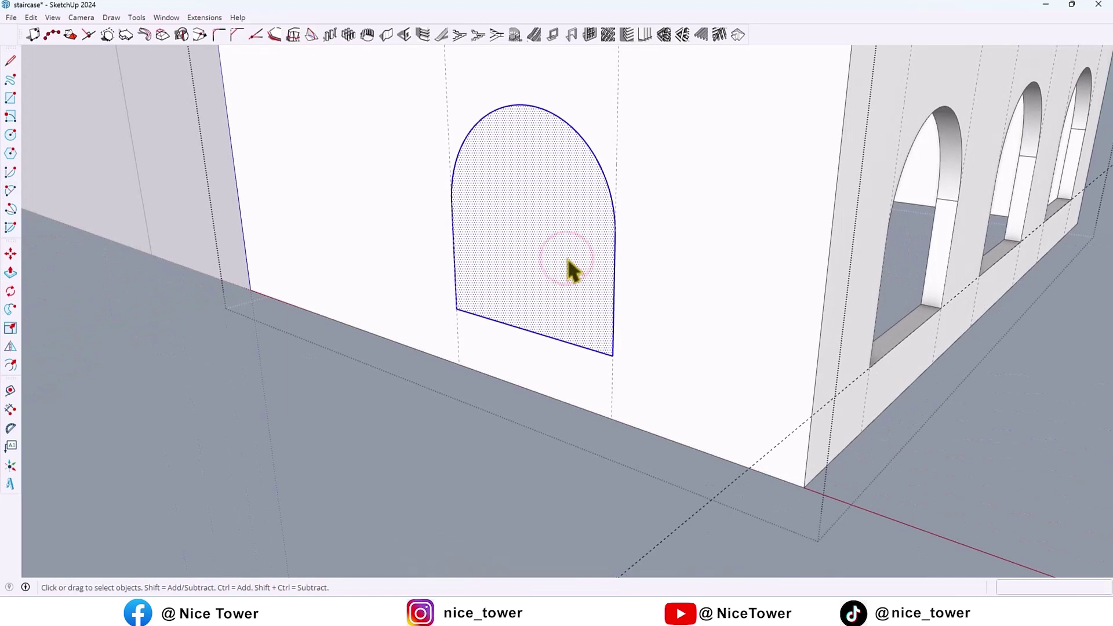
click(806, 486)
scroll(638, 534, down, 5)
middle_drag(616, 536, 616, 355)
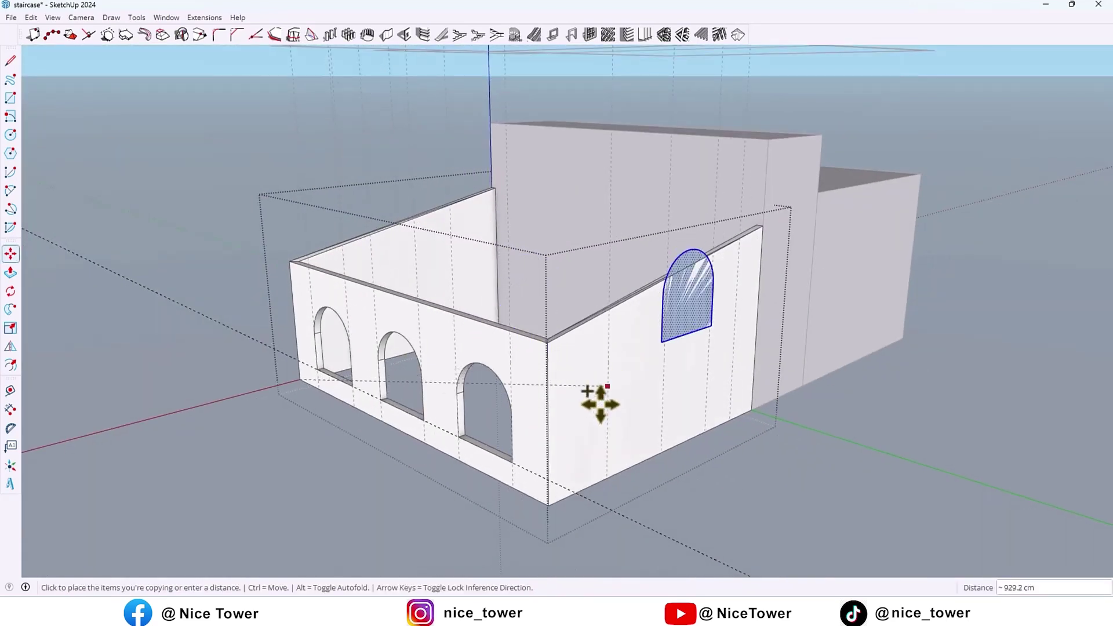
click(549, 504)
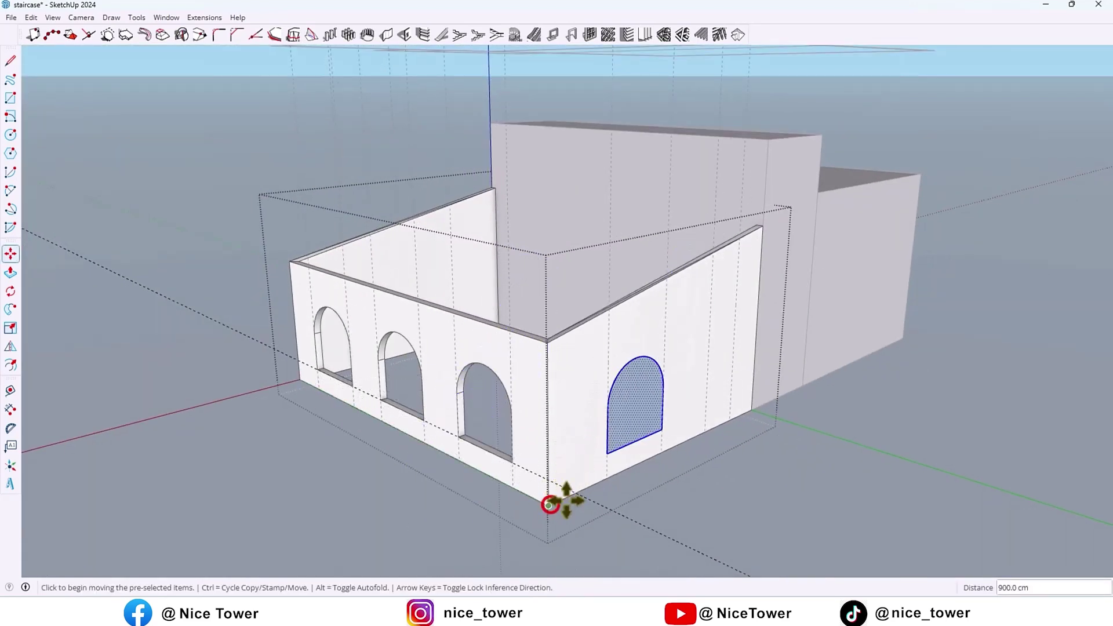
Push the arched faces on both side walls through the wall thickness to open the windows.
middle_drag(645, 398, 499, 342)
scroll(555, 381, up, 3)
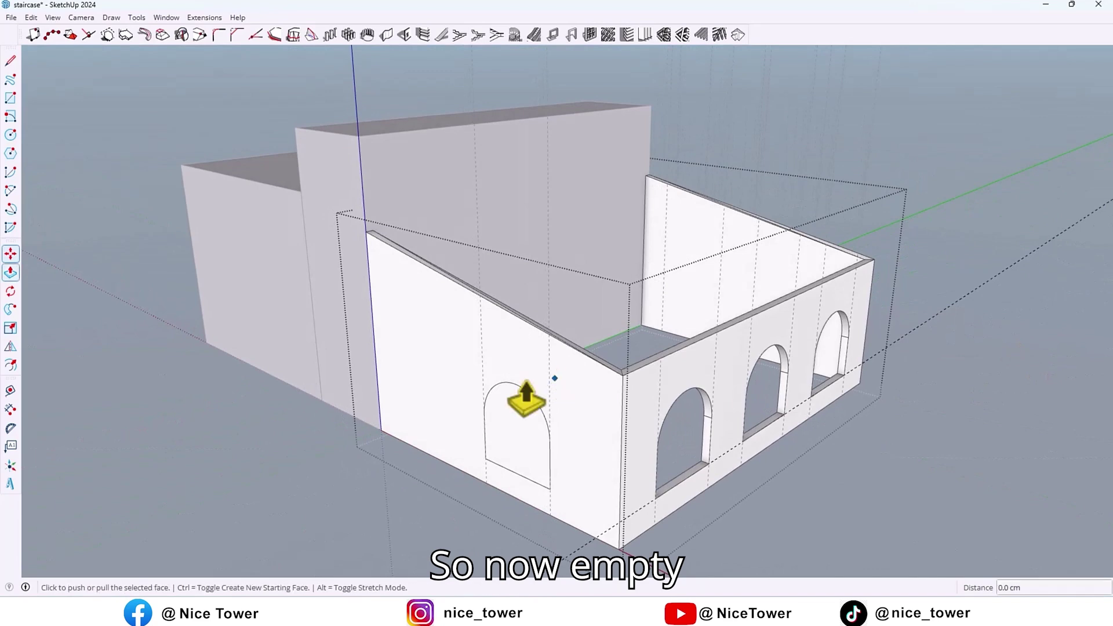
scroll(556, 380, up, 3)
key(p)
key(Escape)
middle_drag(529, 446, 534, 418)
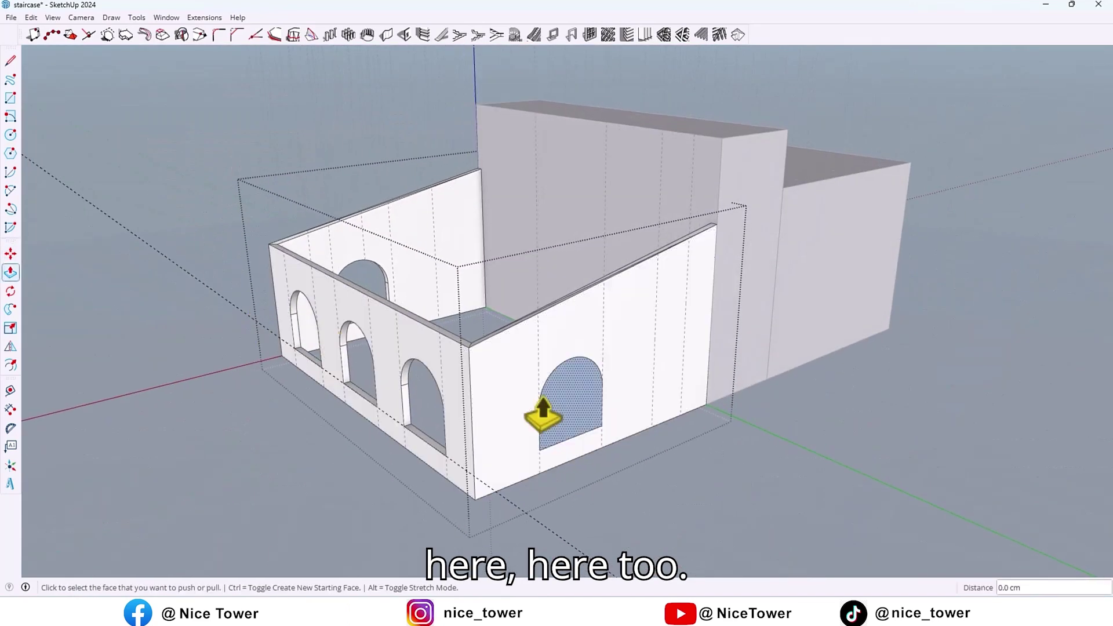
key(ctrl+z)
scroll(562, 412, up, 5)
click(572, 404)
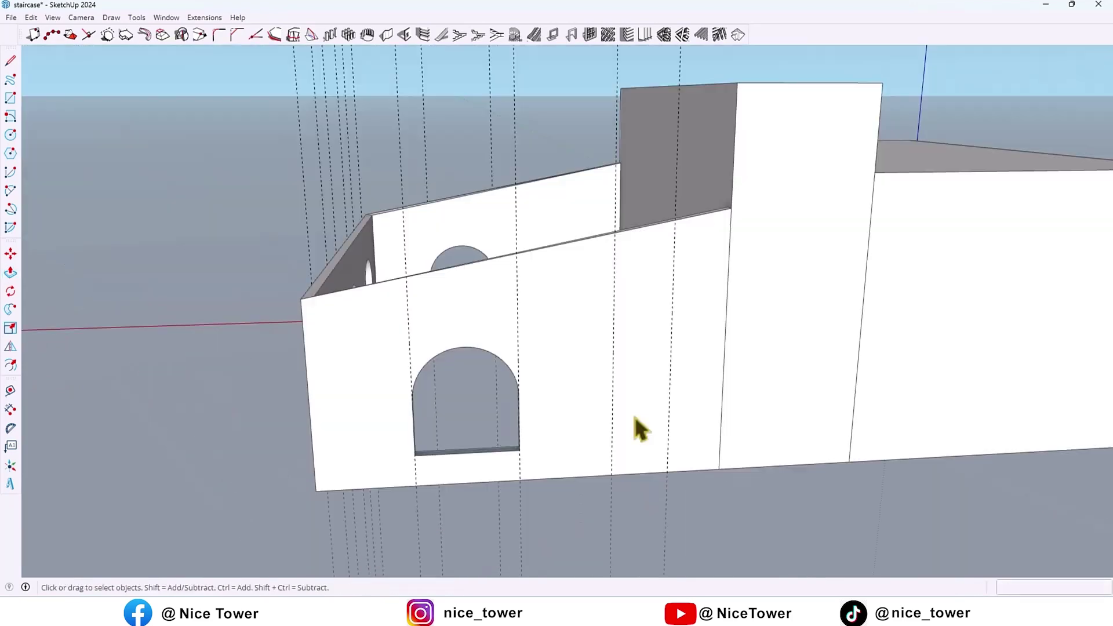
Open the wall group and draw a 90 by 200 cm door rectangle on the side wall, starting from its base at the third vertical guide.
click(633, 416)
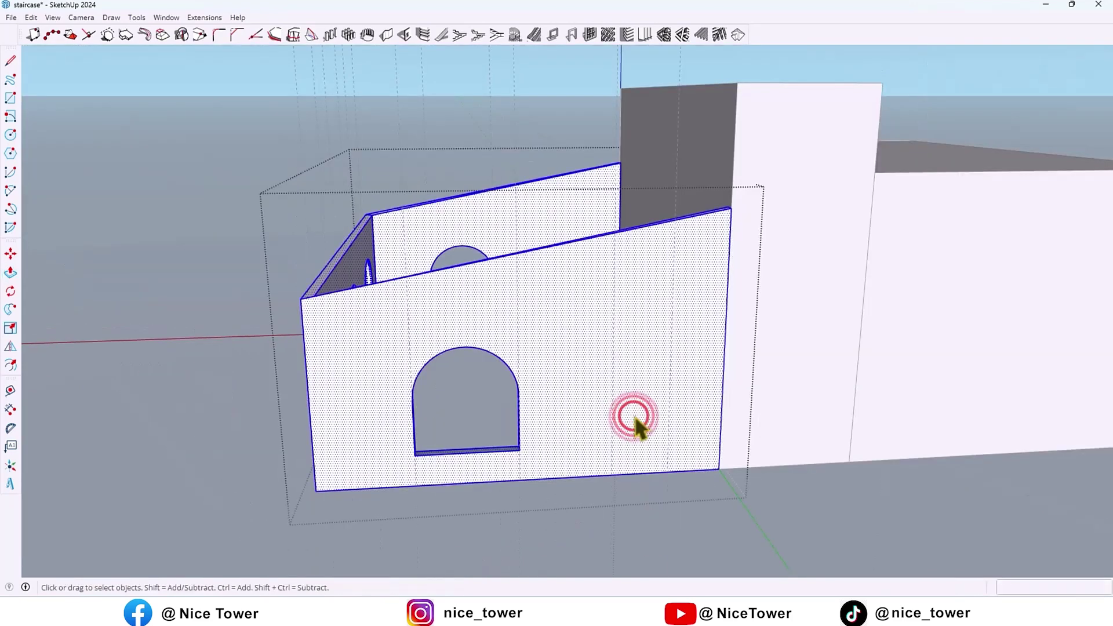
key(r)
scroll(632, 441, up, 3)
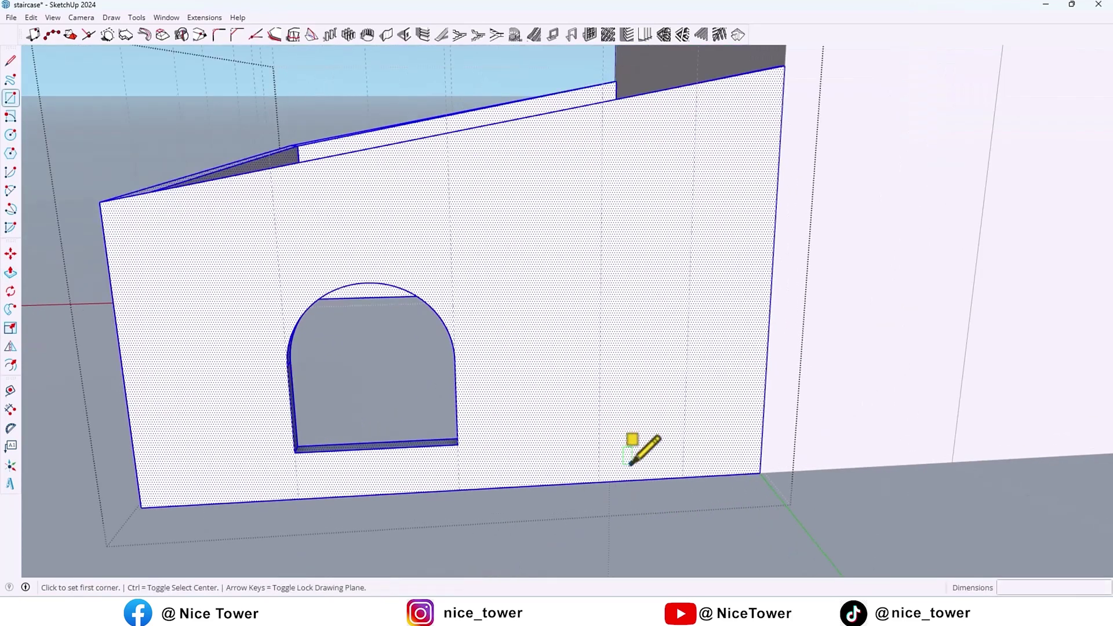
click(600, 480)
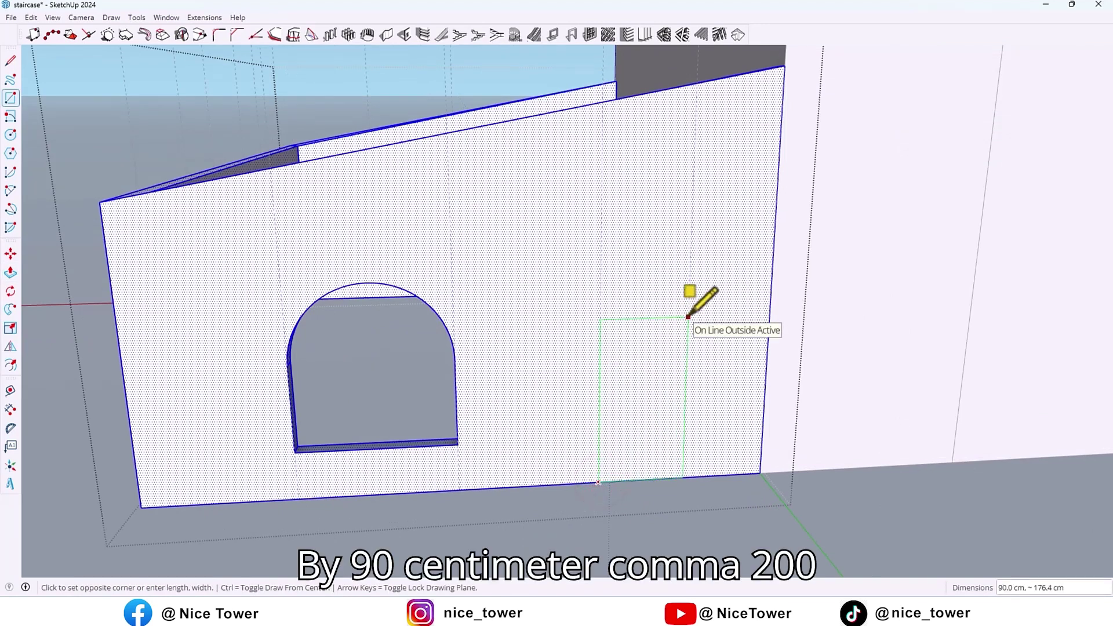
text(90,)
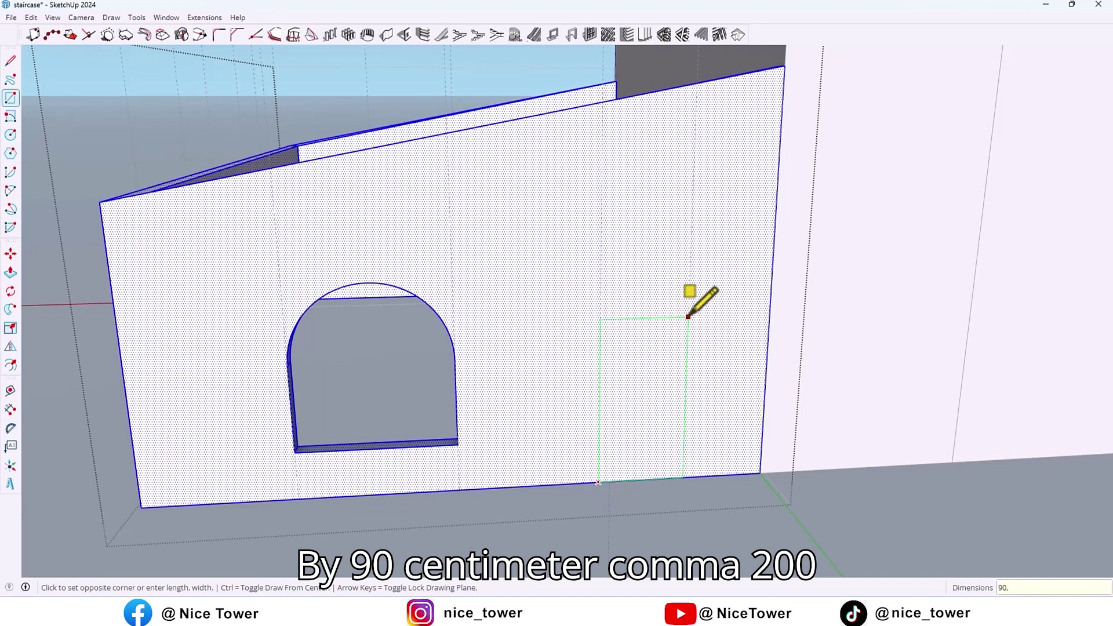
text(200)
key(Return)
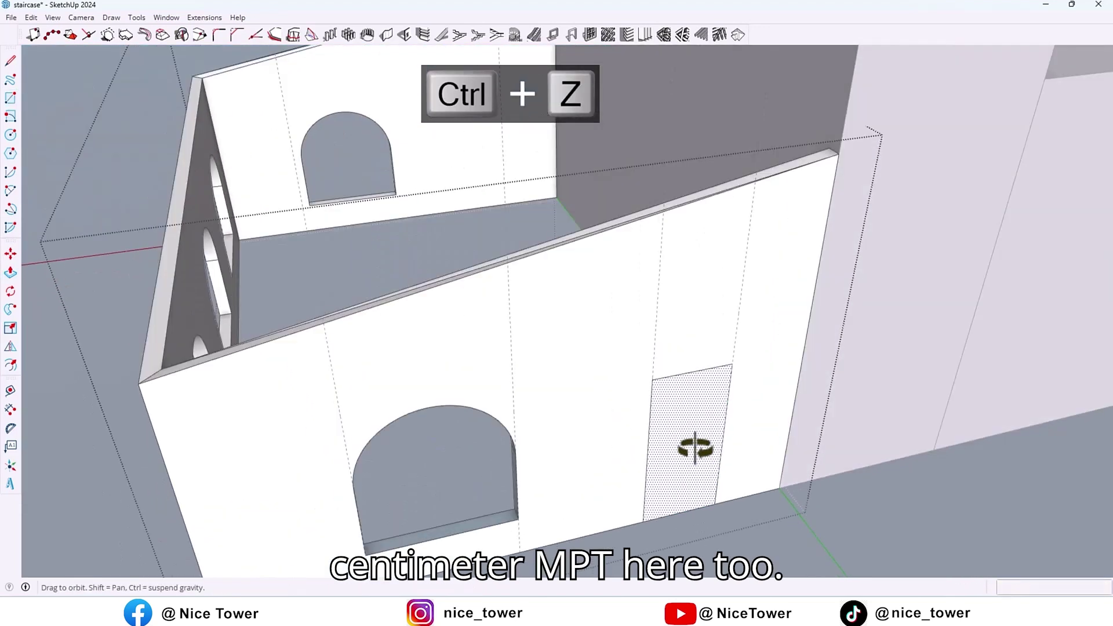
Push the door face through the side wall to open the doorway, and leave the wall group.
drag(678, 449, 479, 537)
middle_drag(479, 537, 623, 336)
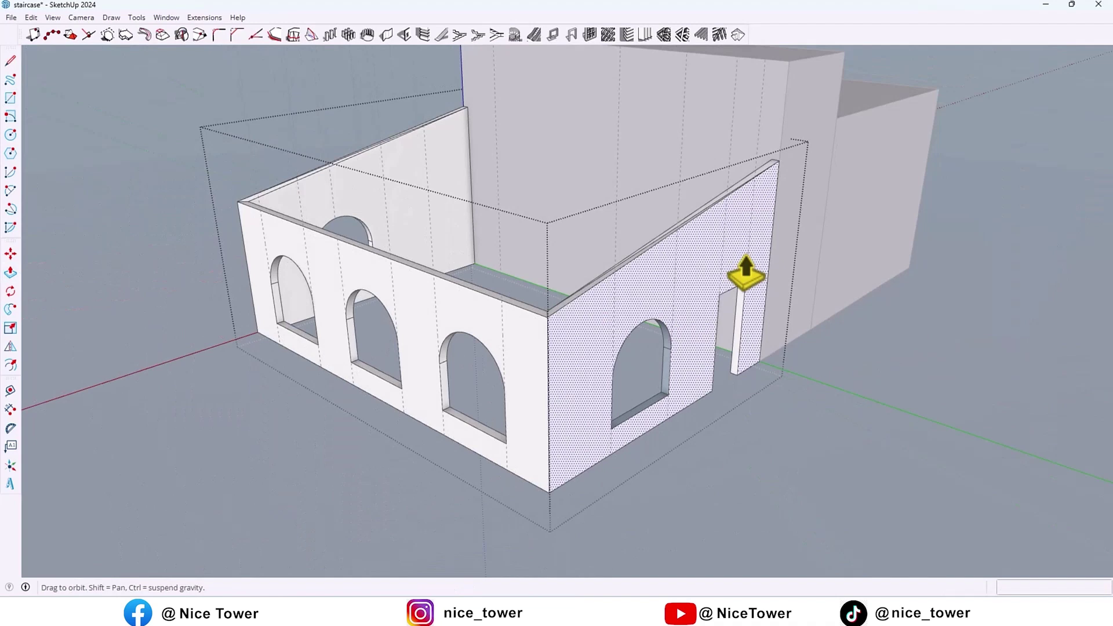
key(Escape)
Select all the vertical guide lines around the building and delete them.
scroll(603, 357, down, 5)
middle_drag(578, 355, 731, 174)
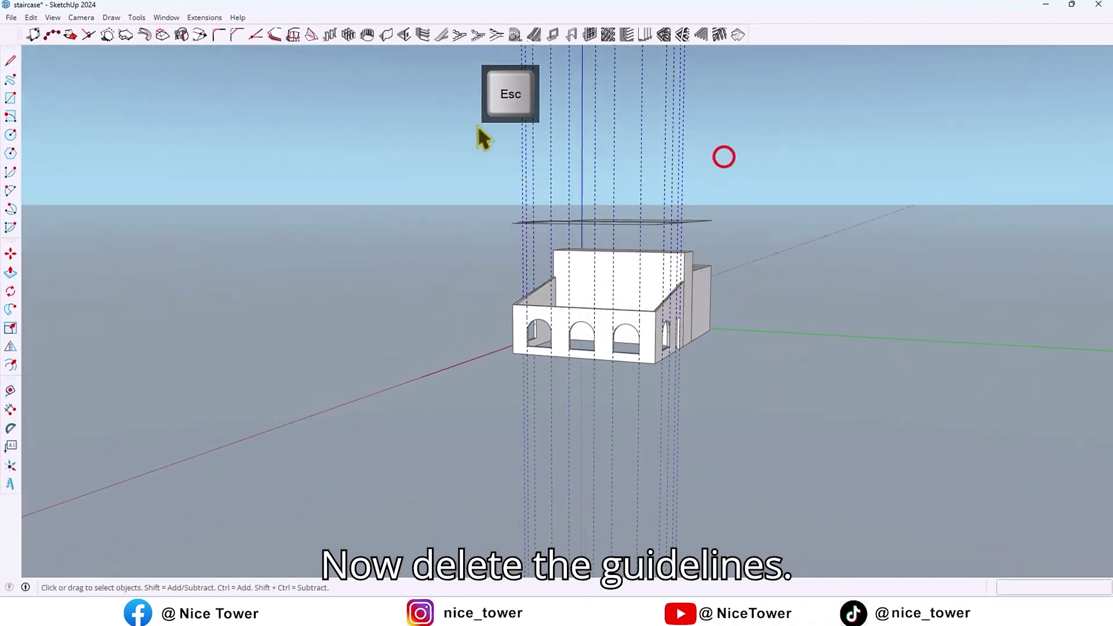
drag(477, 126, 477, 126)
key(Delete)
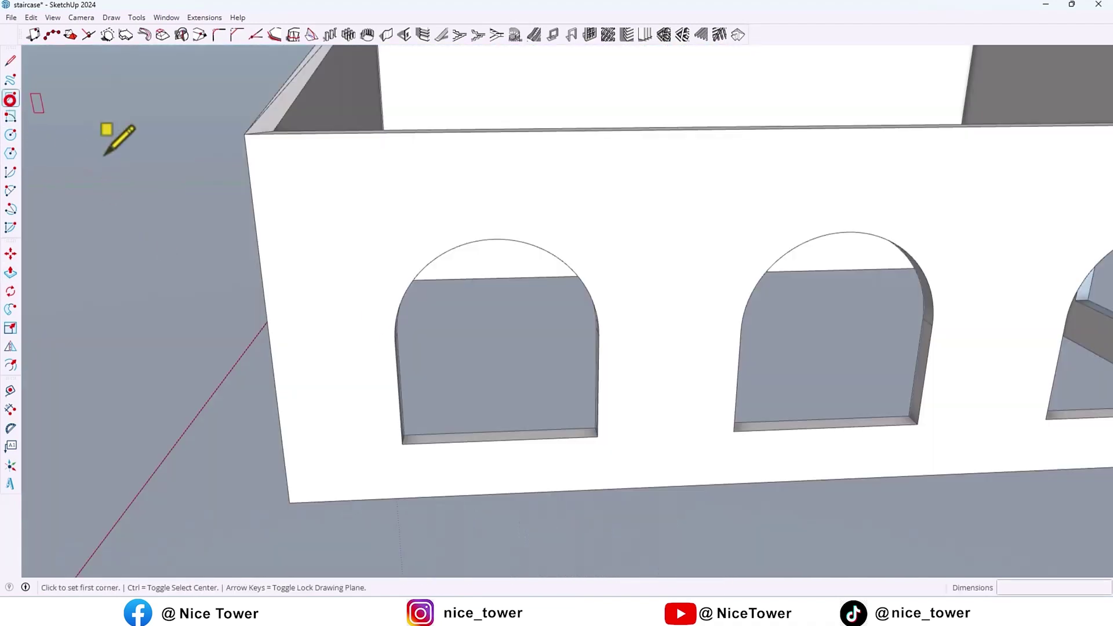
Draw a 160 by 90 cm rectangle across the straight lower part of the first front window opening.
scroll(397, 429, up, 2)
click(404, 447)
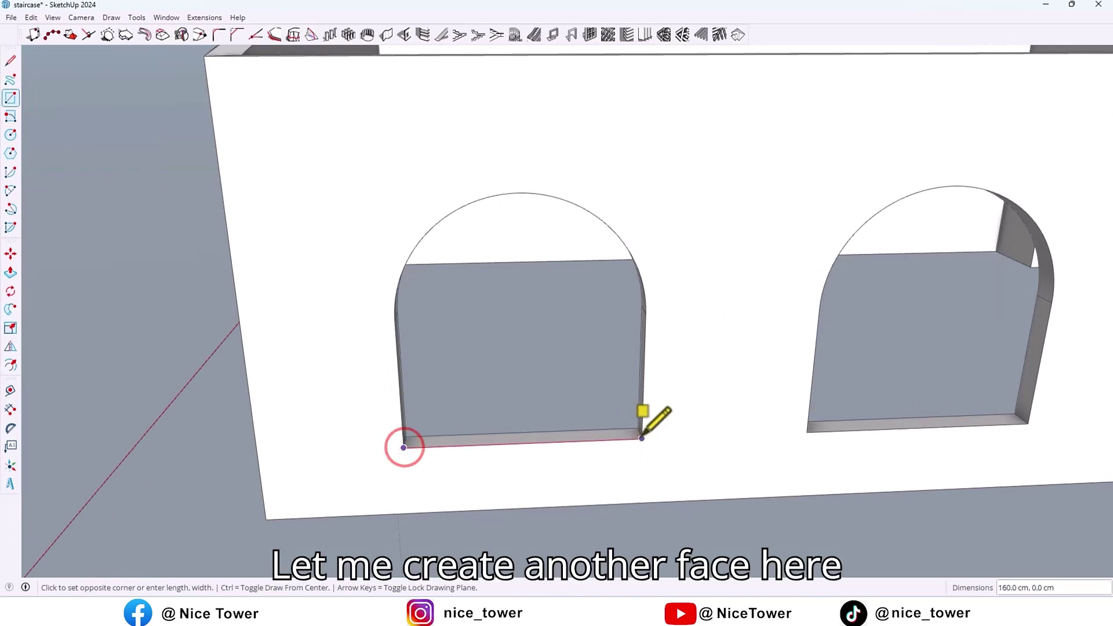
click(644, 313)
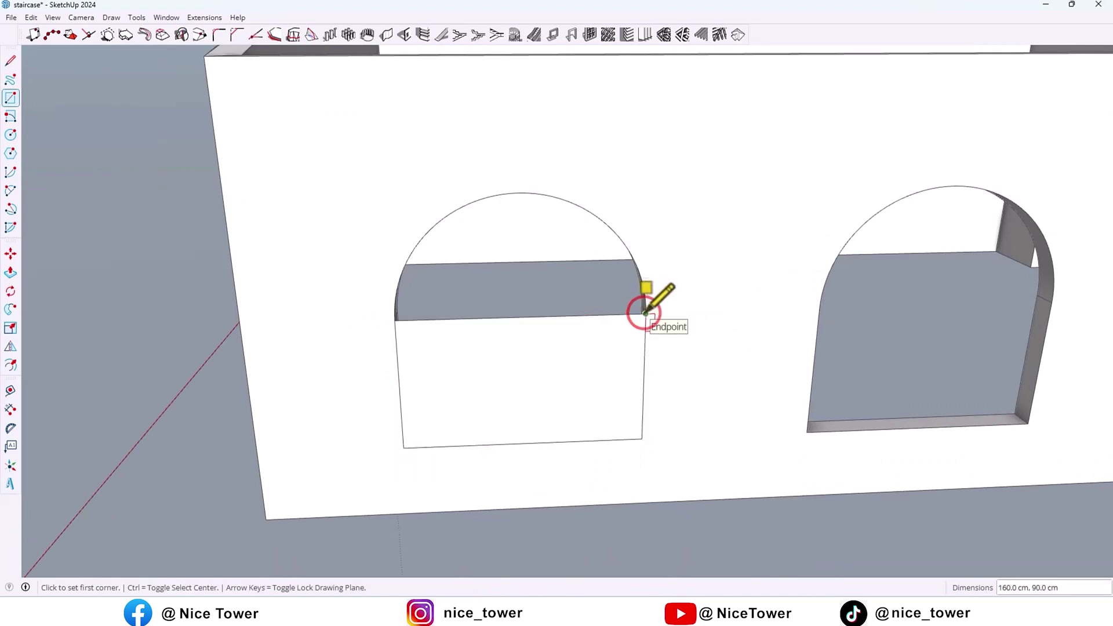
Draw an arc with an 80 cm bulge over the rectangle in the first front window and erase the dividing line between them.
key(a)
key(ctrl+z)
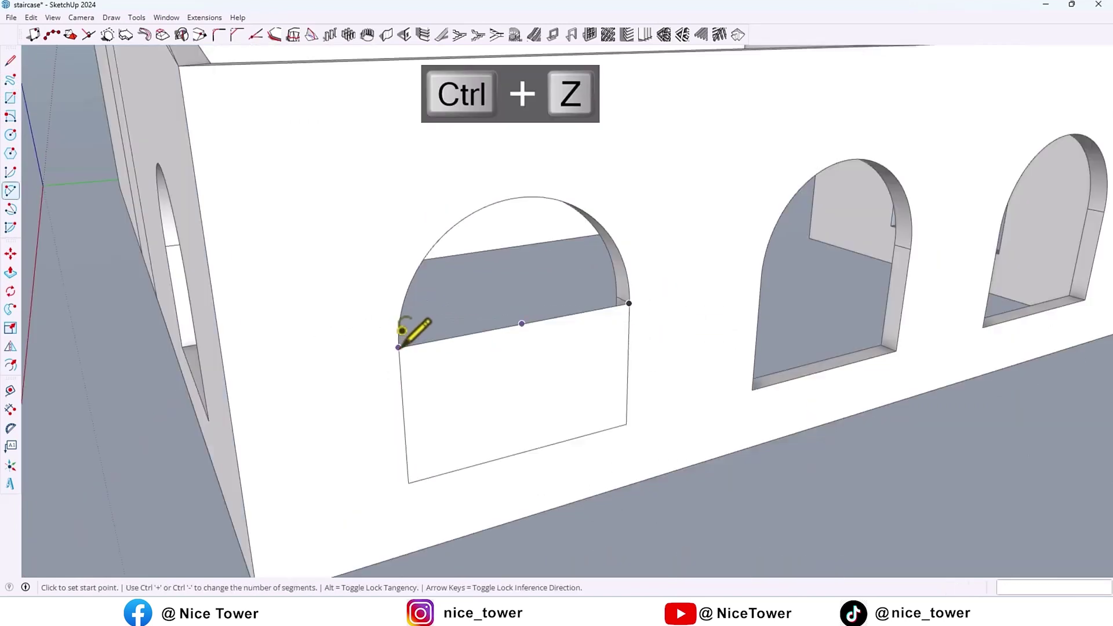
click(398, 347)
click(627, 304)
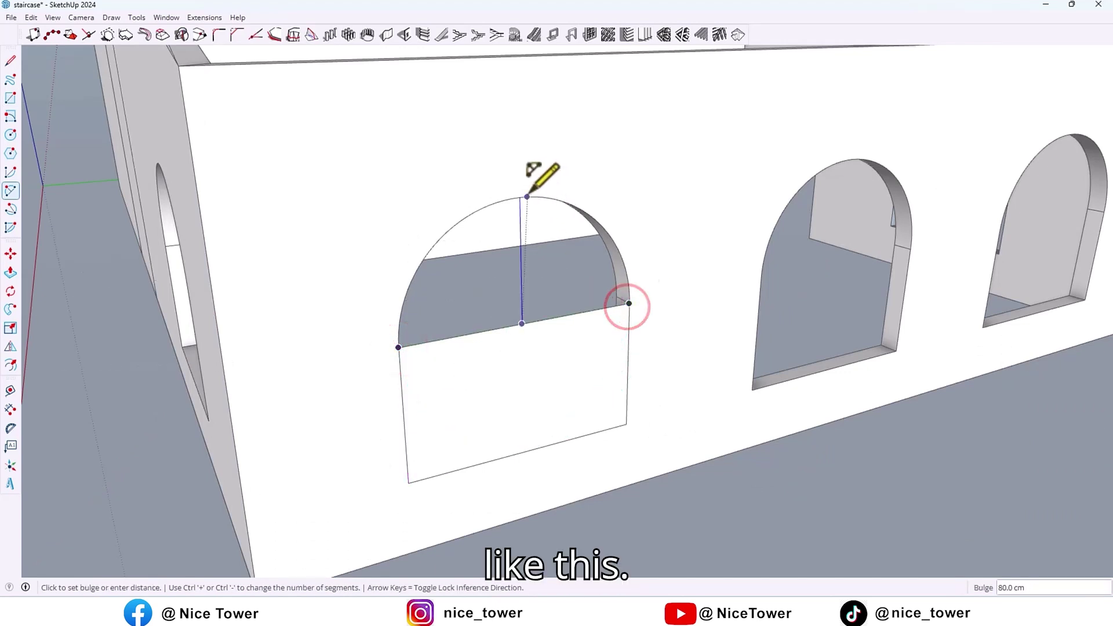
click(526, 196)
key(e)
drag(516, 299, 541, 334)
mouse_move(546, 339)
middle_down()
mouse_move(559, 338)
mouse_move(476, 315)
middle_up()
Create a Panel Divider window frame from the arched face with 1 row, 1 column, frame depth 7 cm and frame width 7 cm.
key(space)
double_click(473, 313)
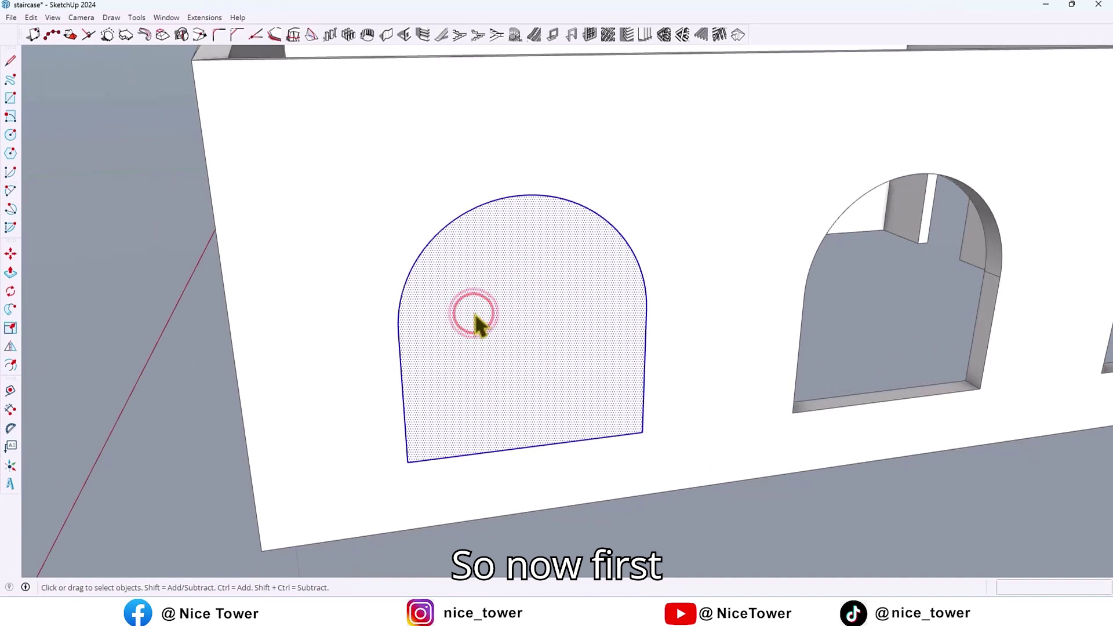
click(590, 35)
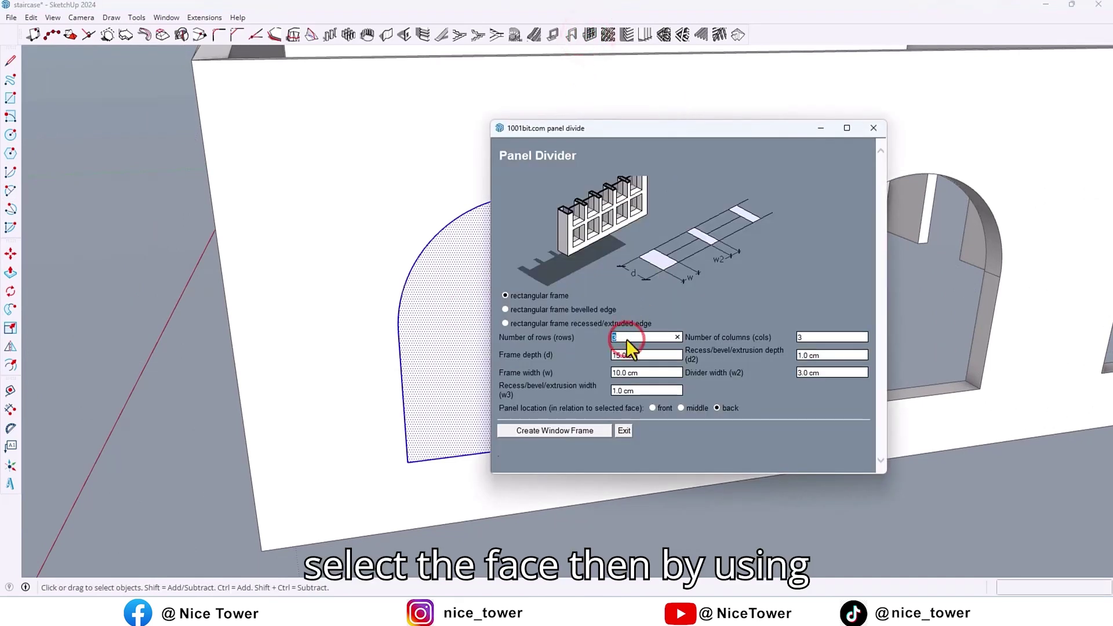
text(1)
click(815, 338)
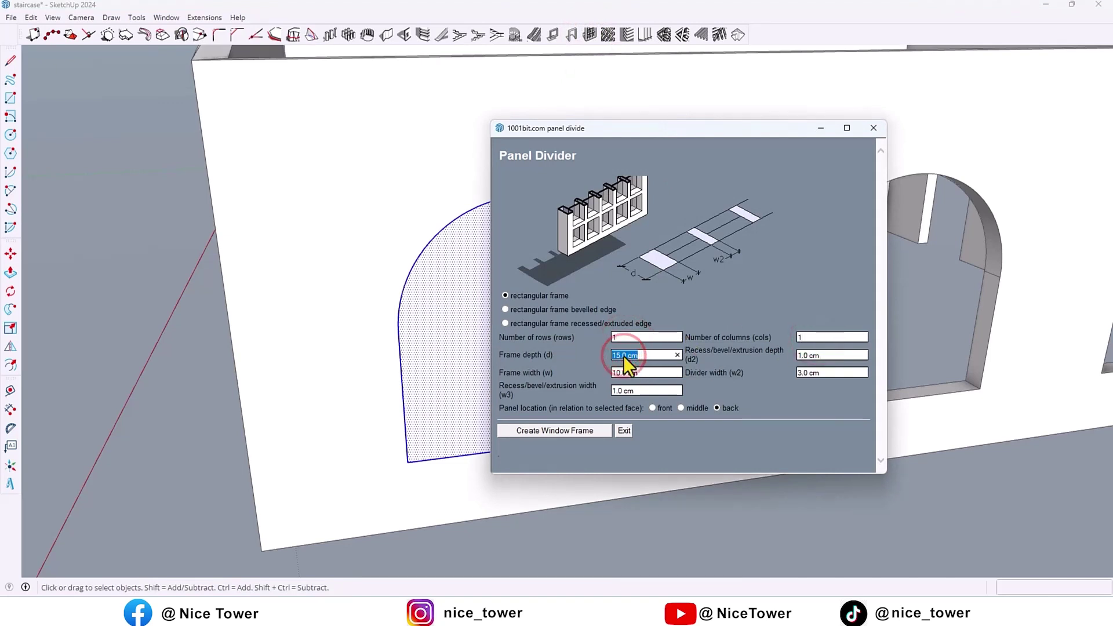
text(7)
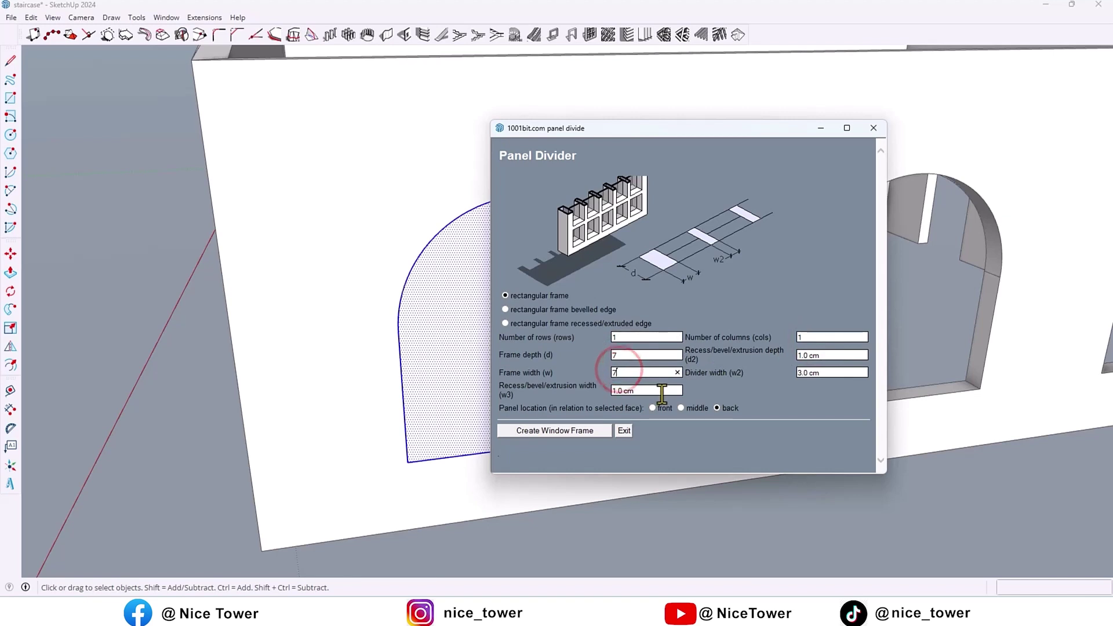
click(570, 429)
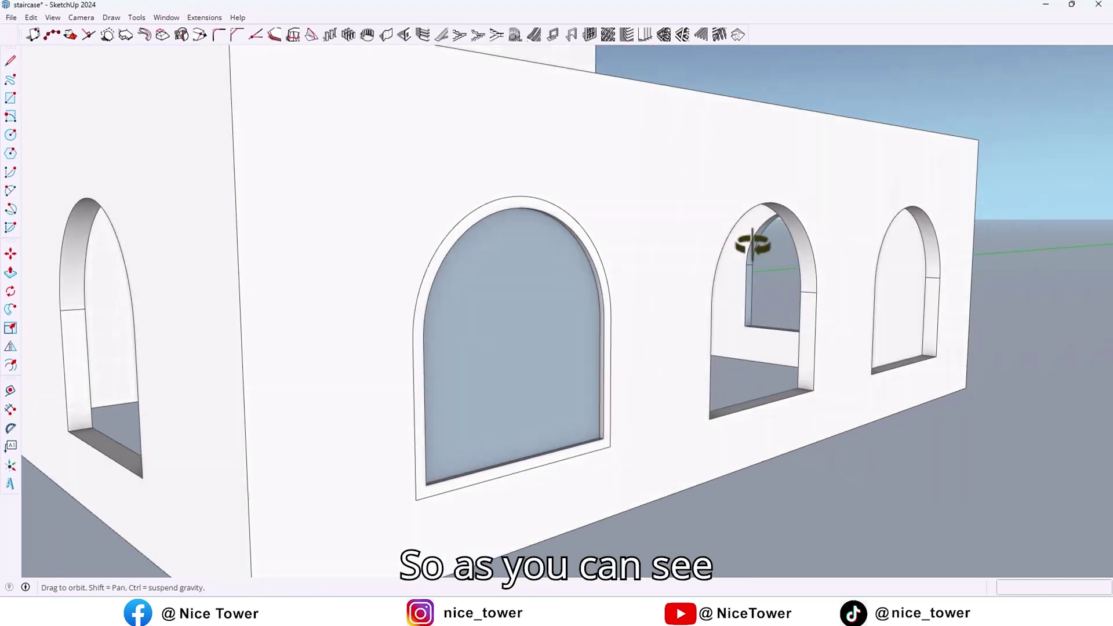
Move the window frame inward from the outer face of the front wall into the wall's thickness.
middle_drag(750, 246, 336, 284)
scroll(502, 373, up, 3)
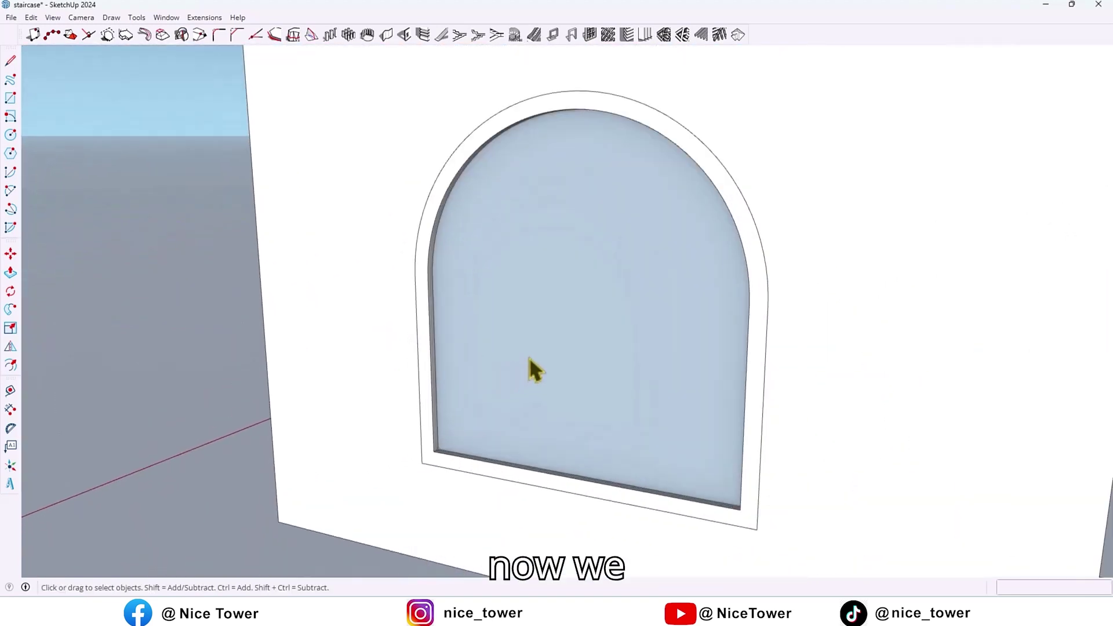
click(527, 357)
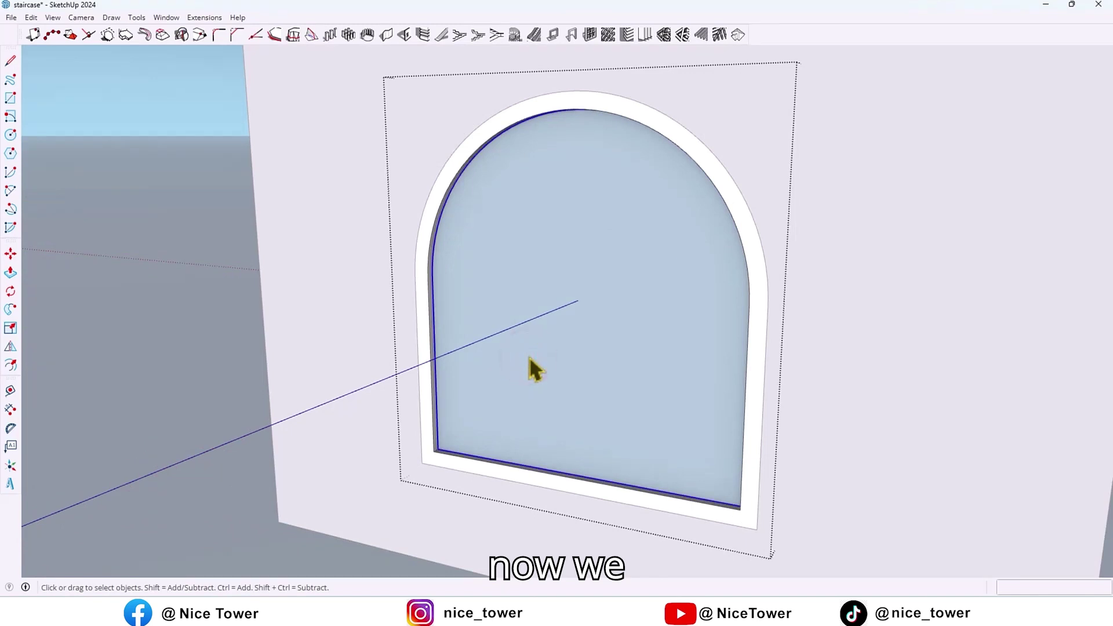
key(Escape)
middle_drag(529, 356, 750, 321)
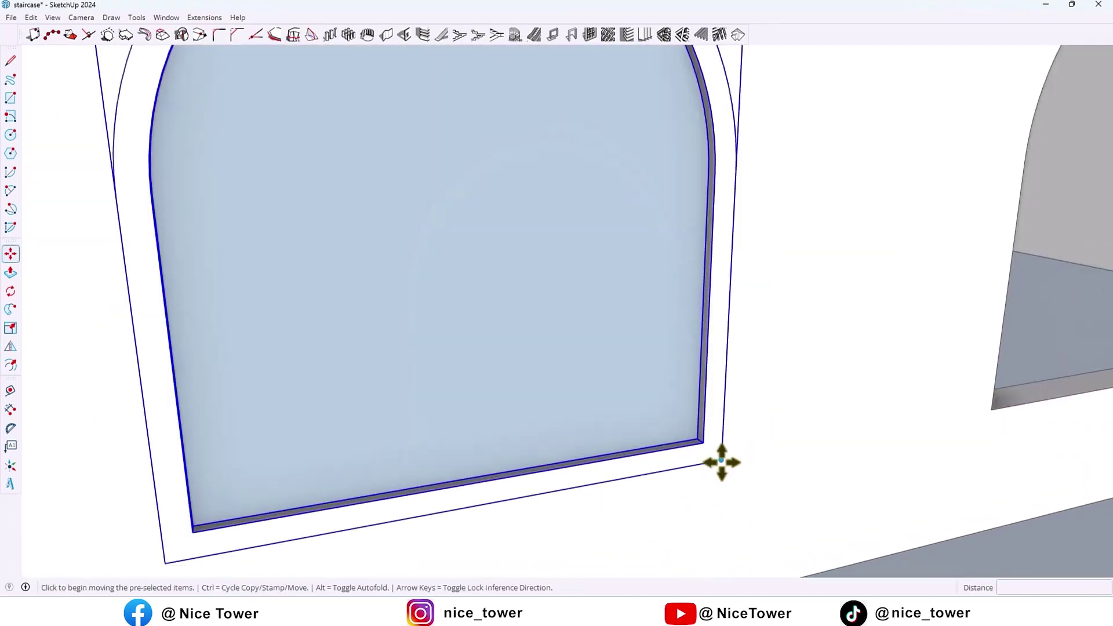
click(721, 462)
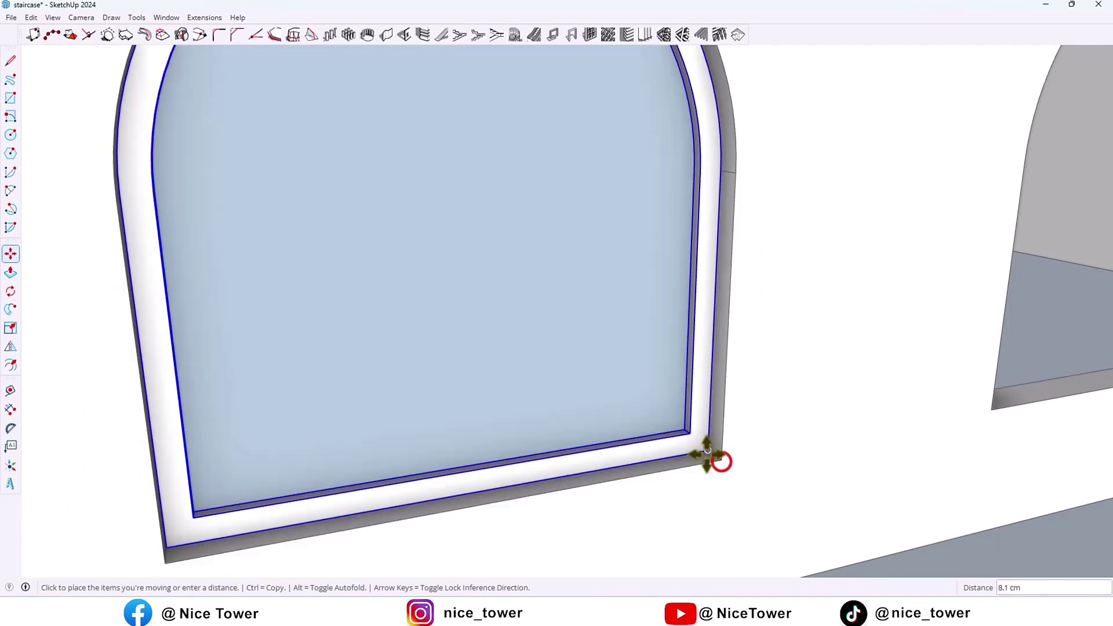
scroll(703, 450, down, 3)
middle_drag(757, 390, 525, 277)
key(Escape)
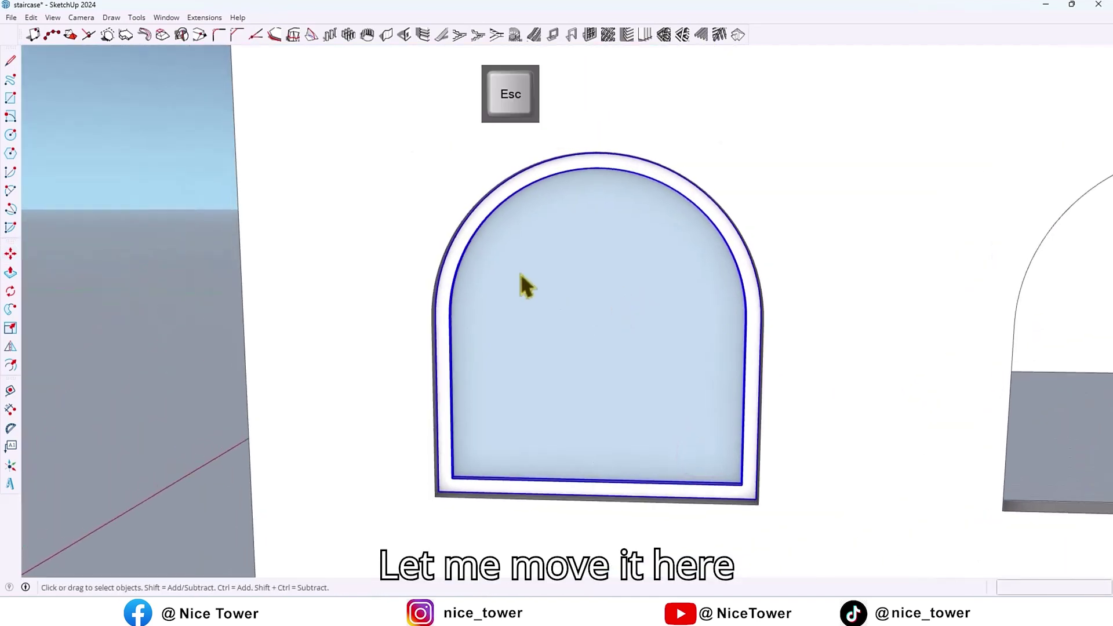
Open the arched window frame for editing and paint the frame with the Metal Seamed material.
scroll(453, 258, up, 2)
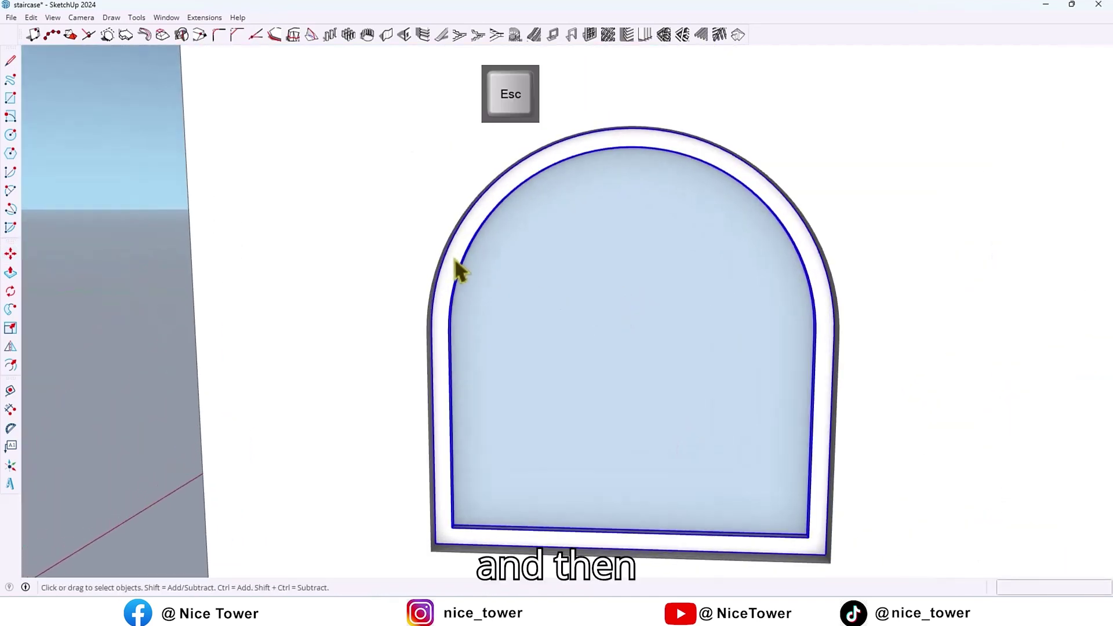
click(453, 258)
double_click(454, 259)
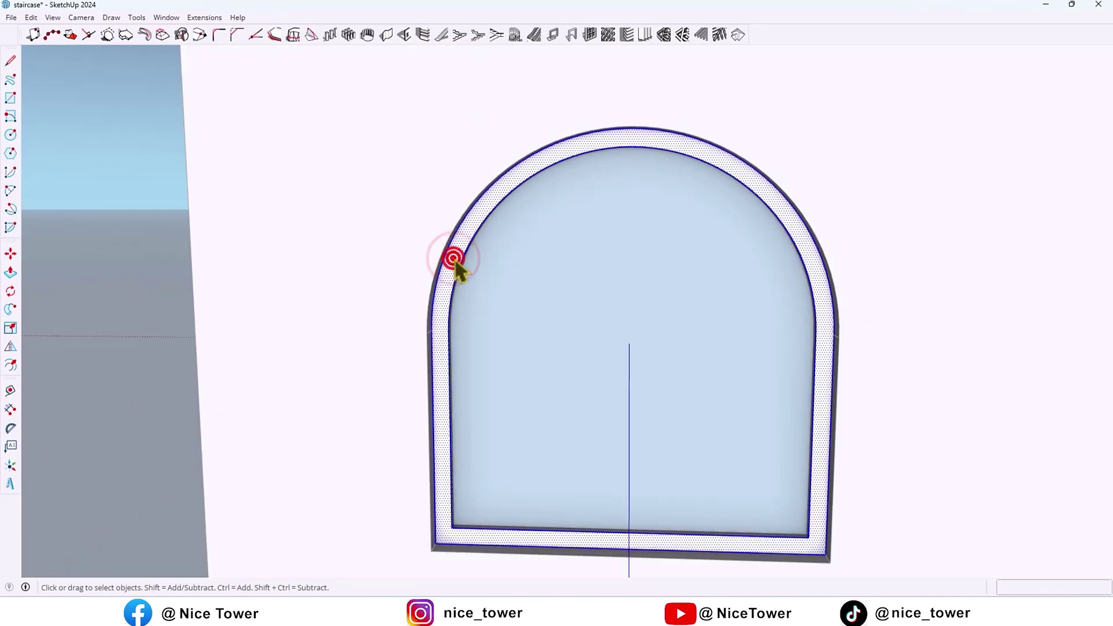
click(141, 17)
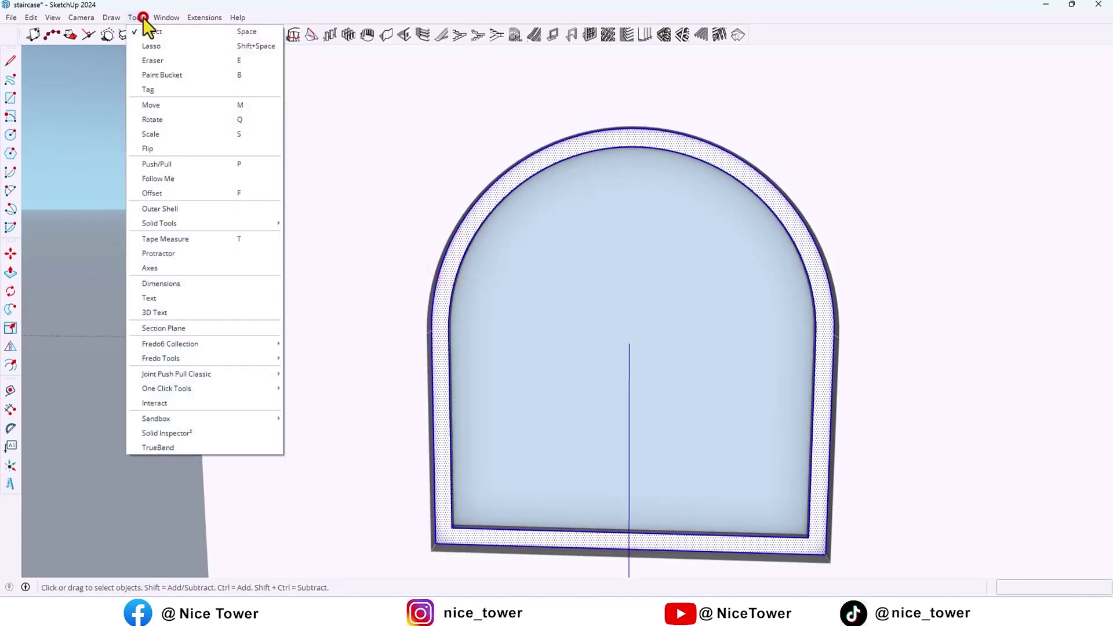
click(167, 93)
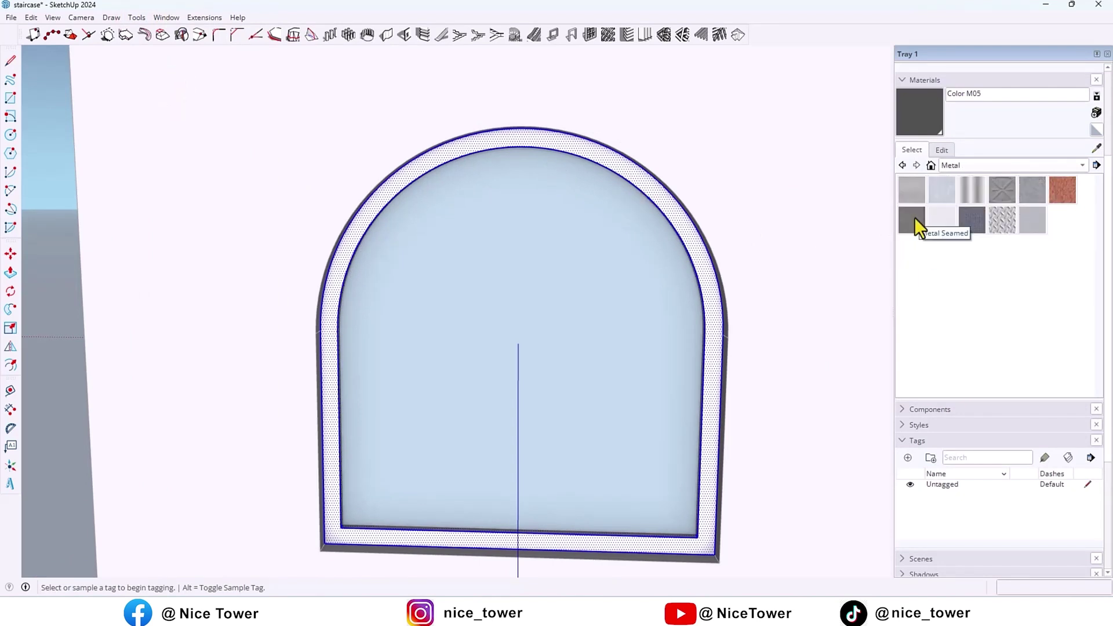
click(913, 218)
click(677, 207)
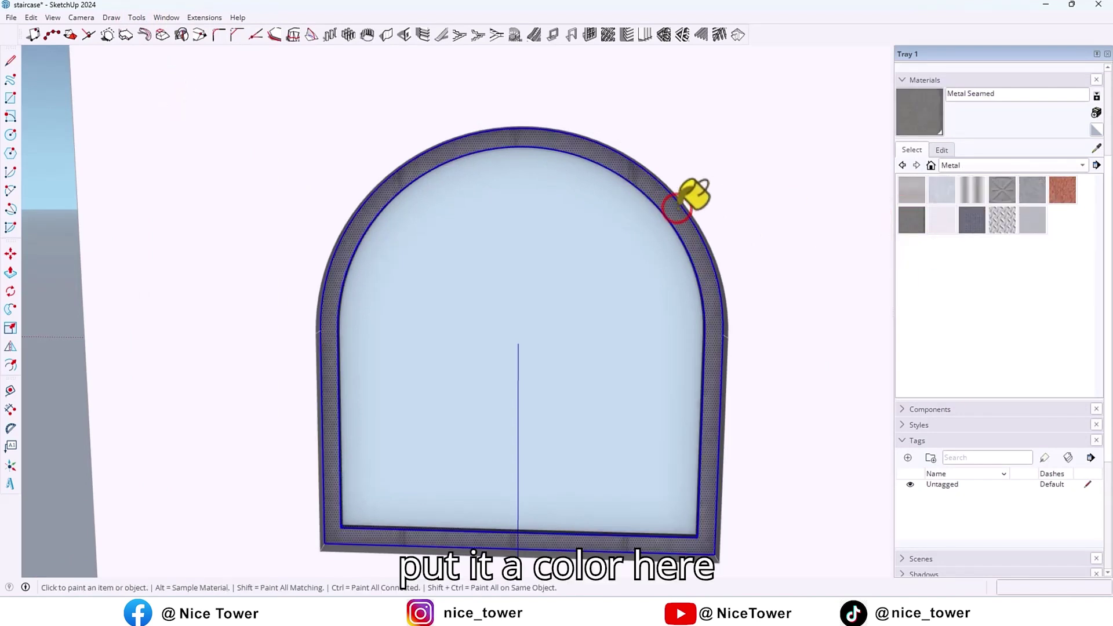
key(Escape)
Paint the arched pane inside the window frame with Translucent Glass Blue from the Glass and Mirrors collection.
click(588, 239)
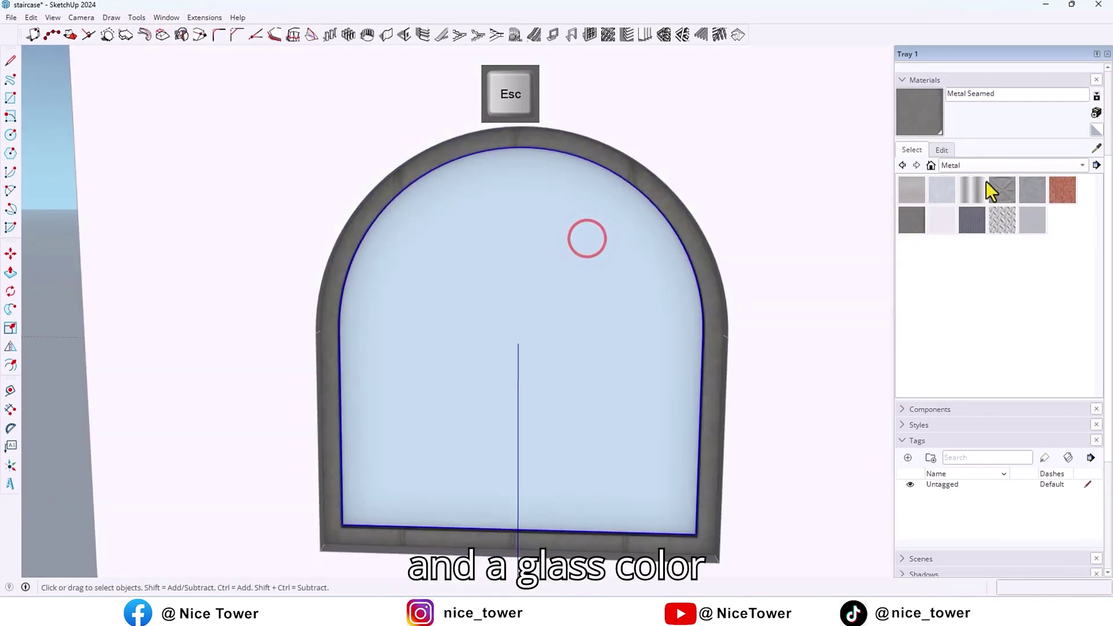
click(982, 166)
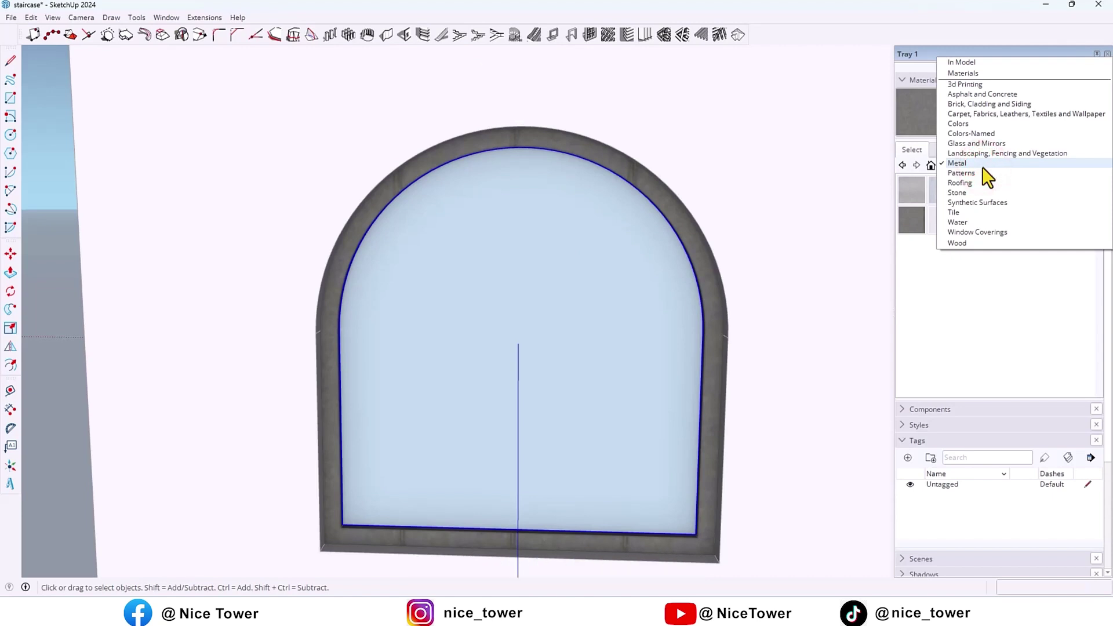
click(972, 144)
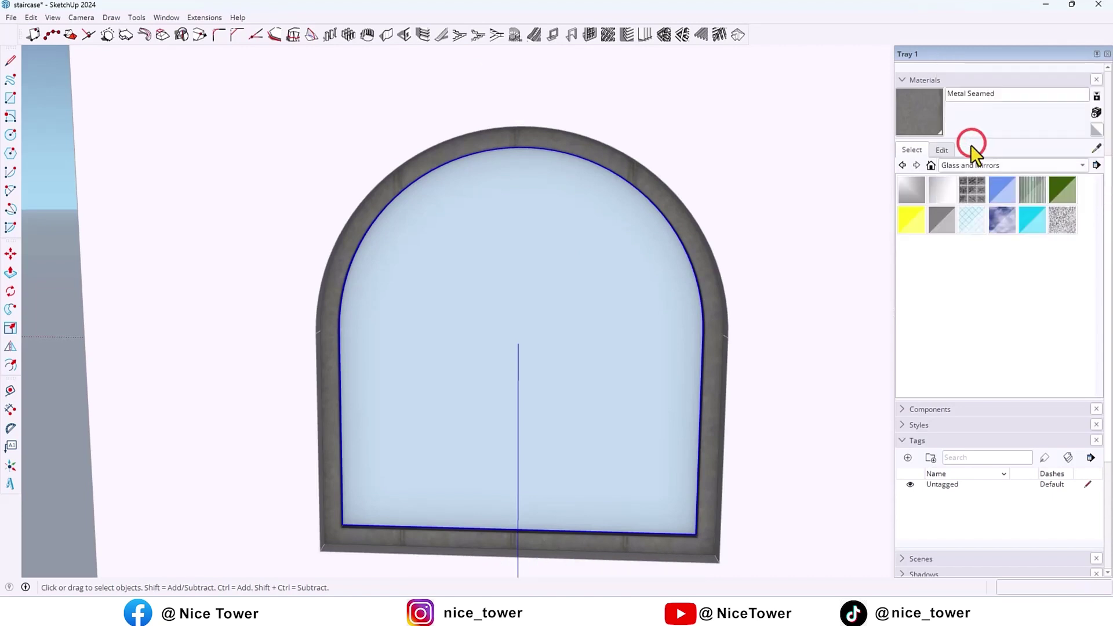
click(1002, 191)
click(523, 329)
middle_drag(521, 329, 725, 334)
key(space)
key(Escape)
scroll(604, 304, down, 3)
Trace the bottom edge of the first front window opening with a line to close the arched outline into a face.
key(l)
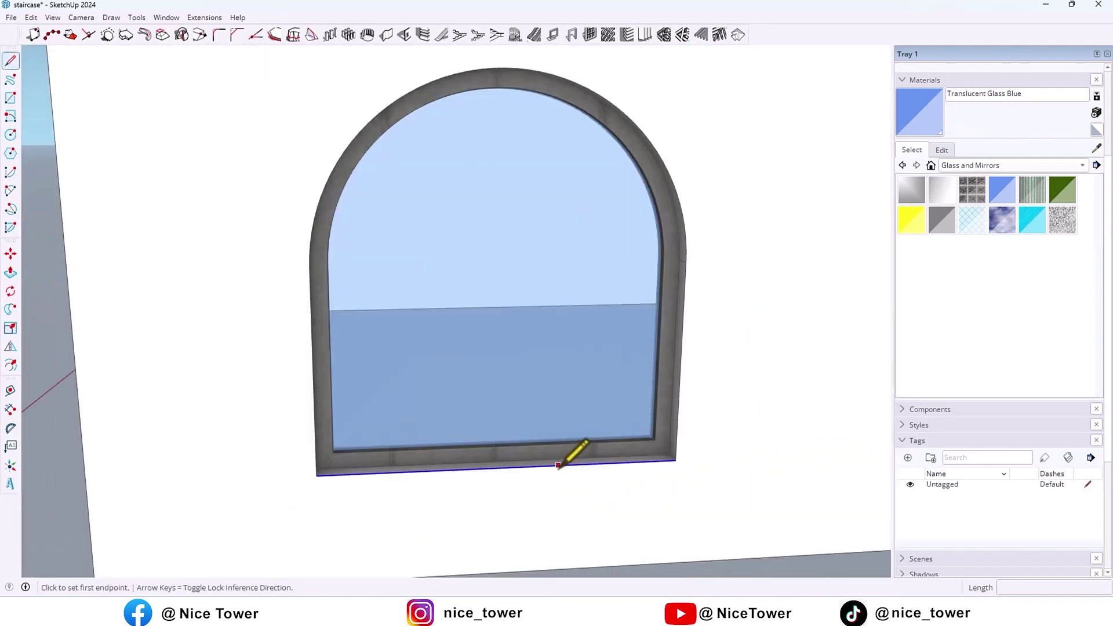
click(558, 468)
click(674, 460)
key(space)
Offset the arched face's outline 20 cm outward and delete the inner face covering the window.
double_click(397, 297)
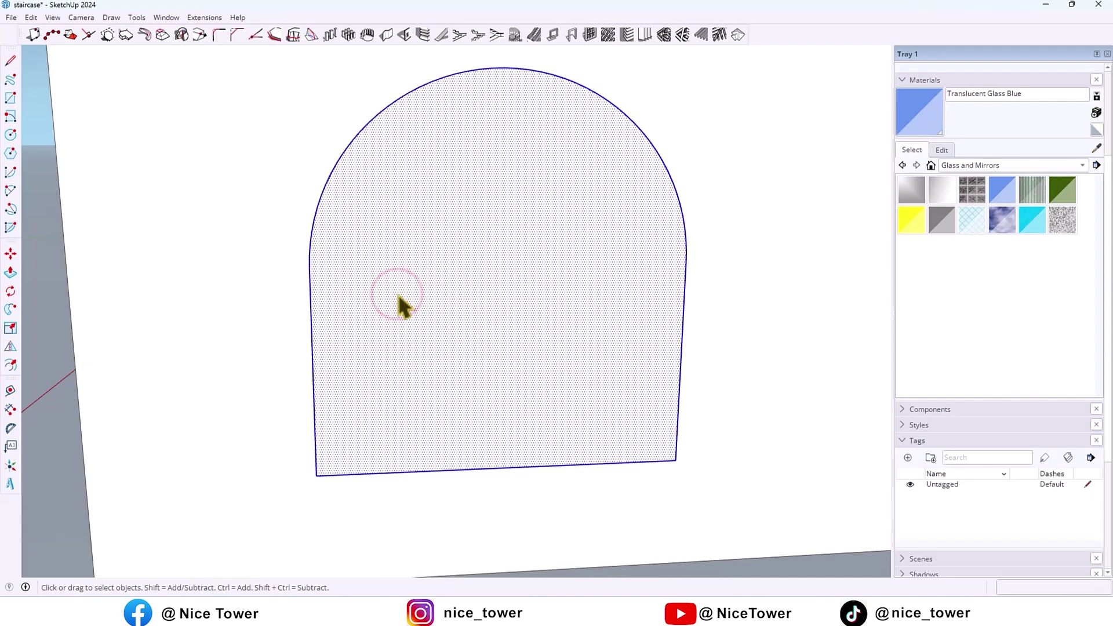
key(f)
click(312, 264)
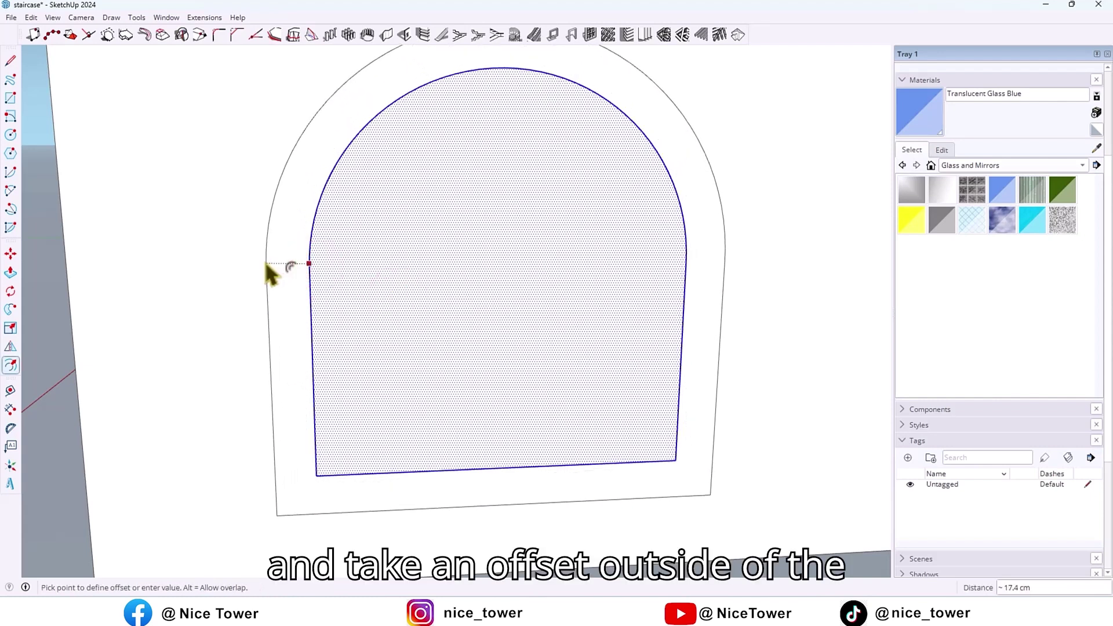
text(20)
key(Return)
key(space)
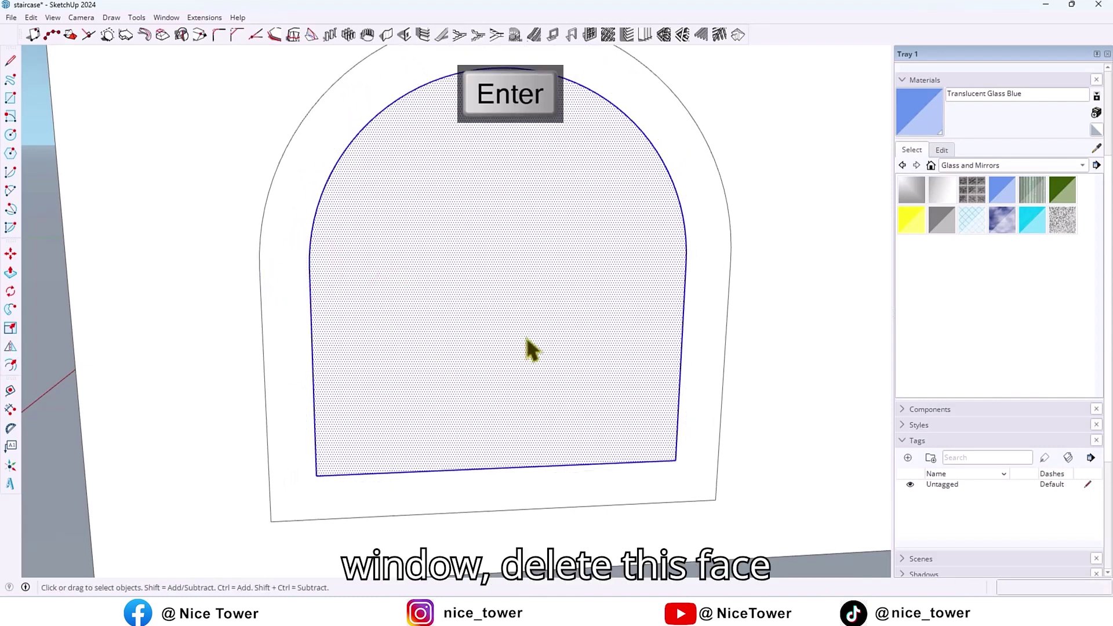
middle_drag(527, 339, 390, 319)
click(454, 305)
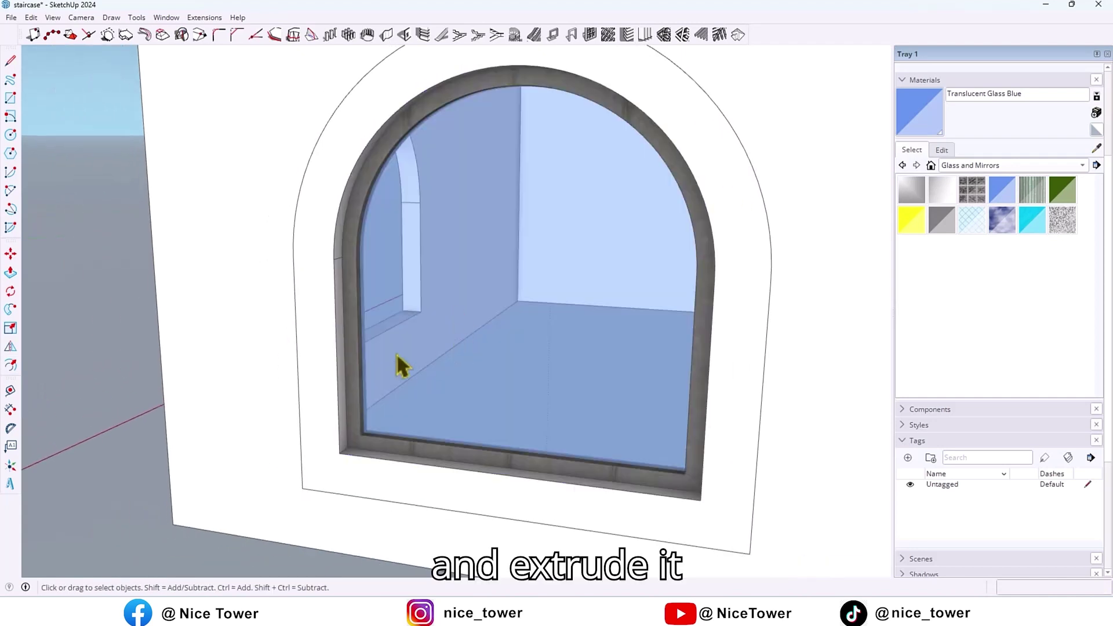
Extrude the border face around the first front window 5 cm outward from the wall.
scroll(398, 365, down, 2)
middle_drag(555, 287, 417, 316)
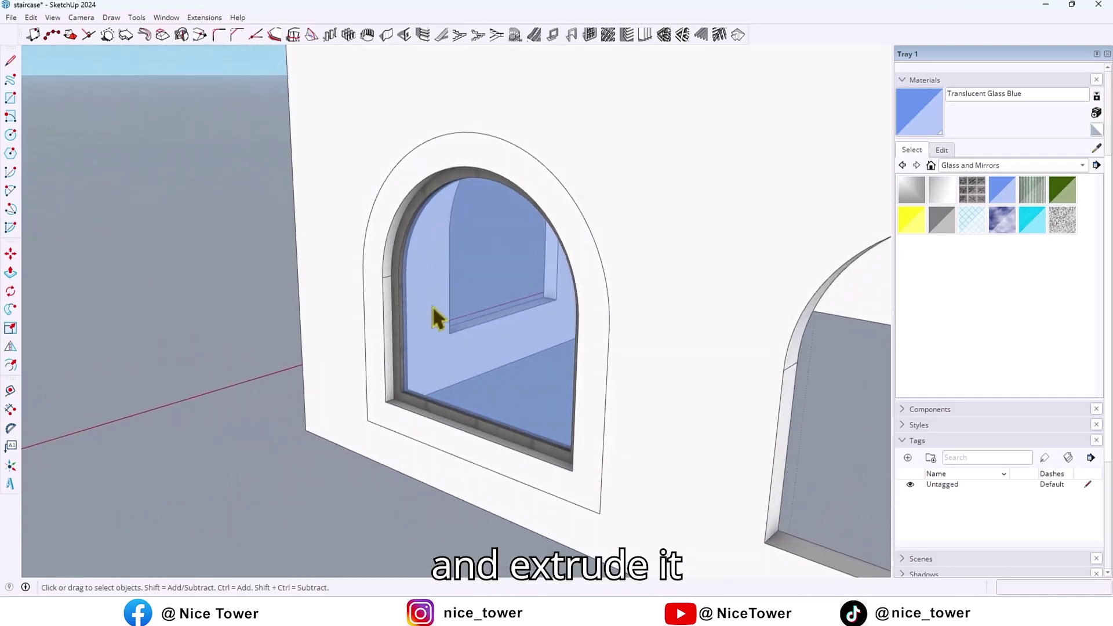
key(p)
click(592, 355)
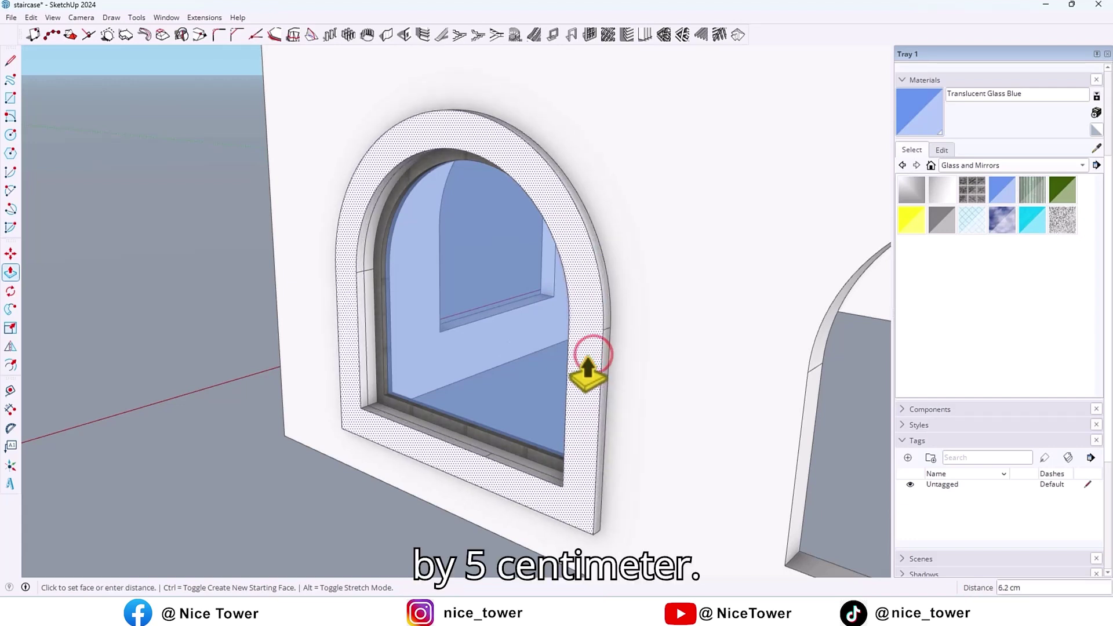
text(5)
key(Return)
middle_drag(586, 373, 693, 339)
key(space)
scroll(499, 345, down, 4)
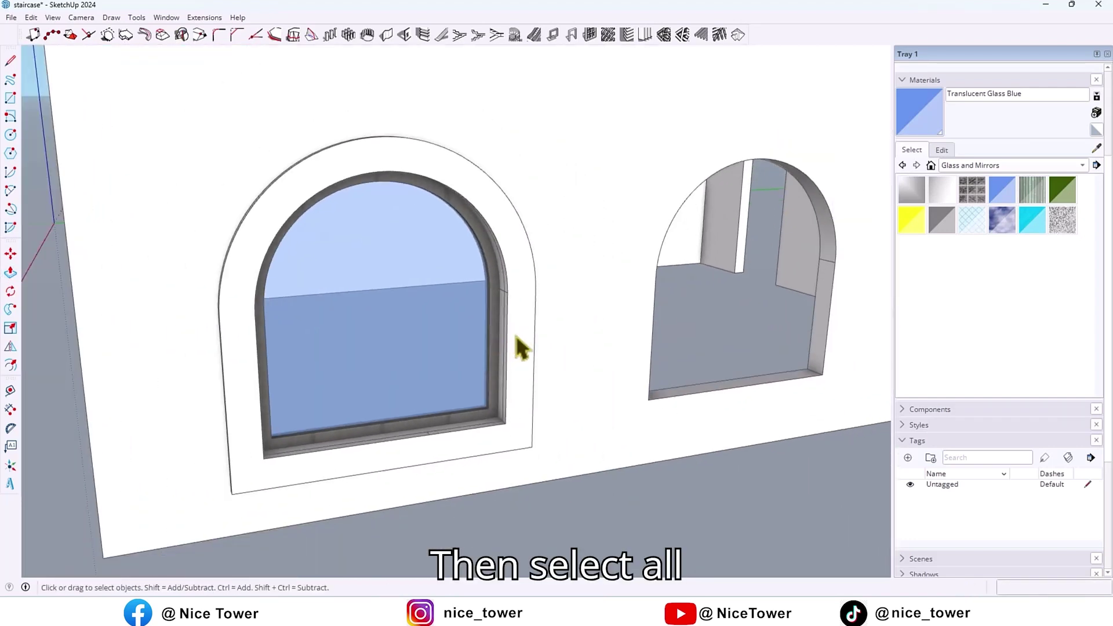
Group the extruded border around the window and combine it with the glazed window frame into one component.
double_click(514, 335)
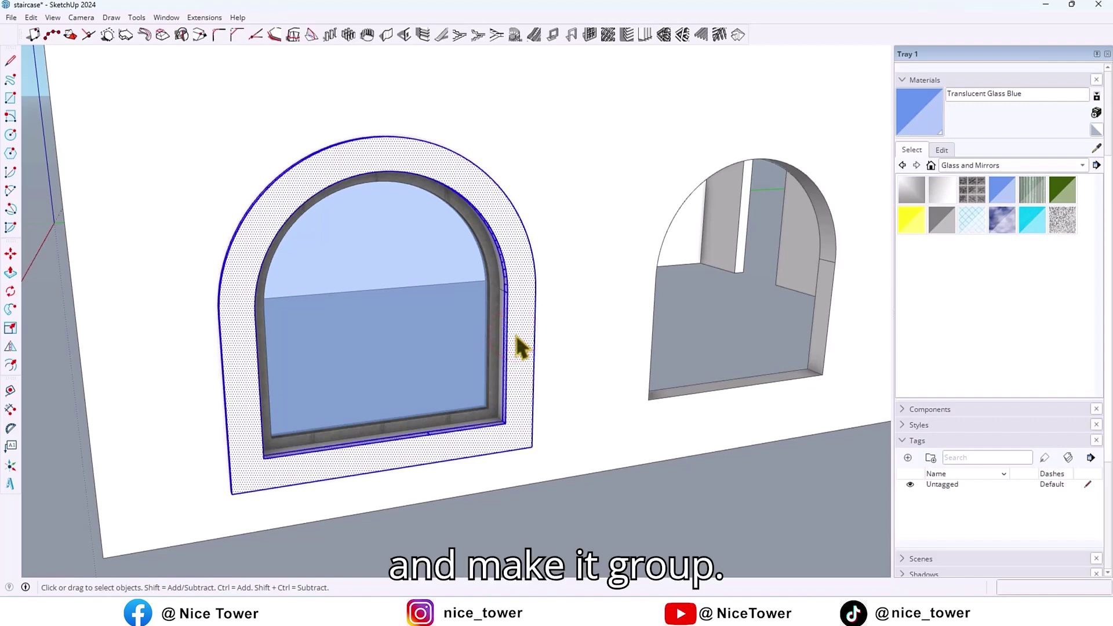
right_click(517, 346)
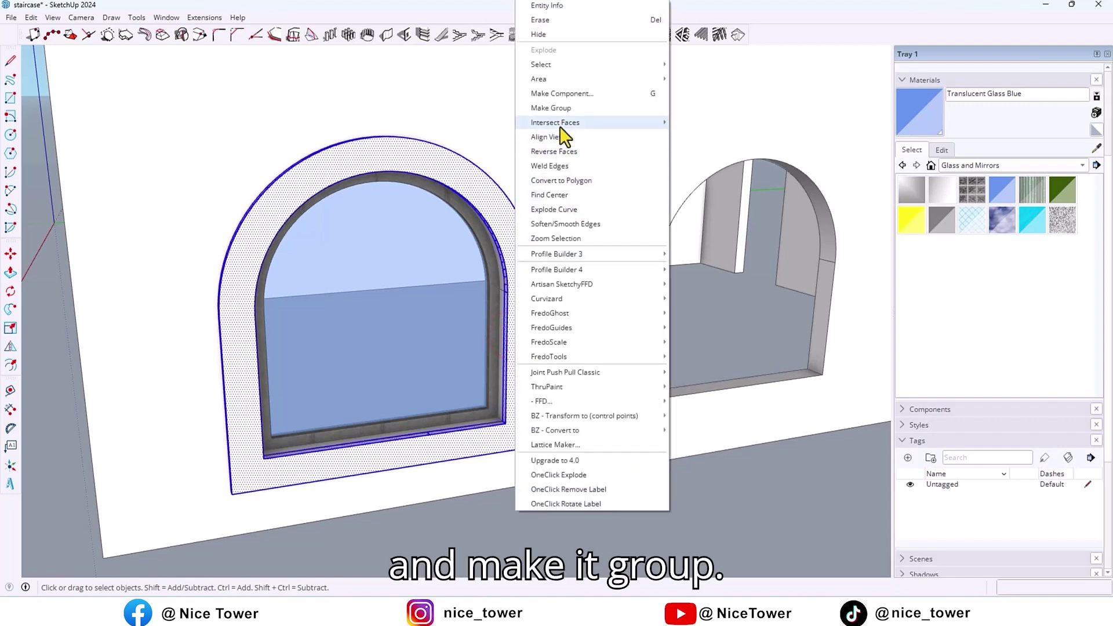
click(561, 108)
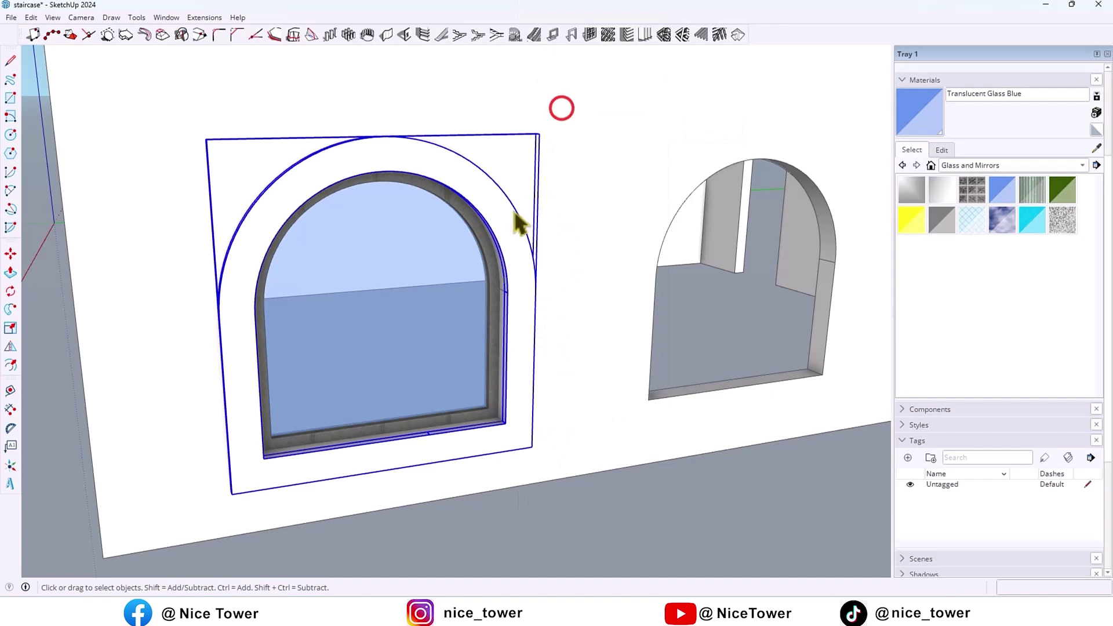
shift+click(489, 251)
right_click(490, 255)
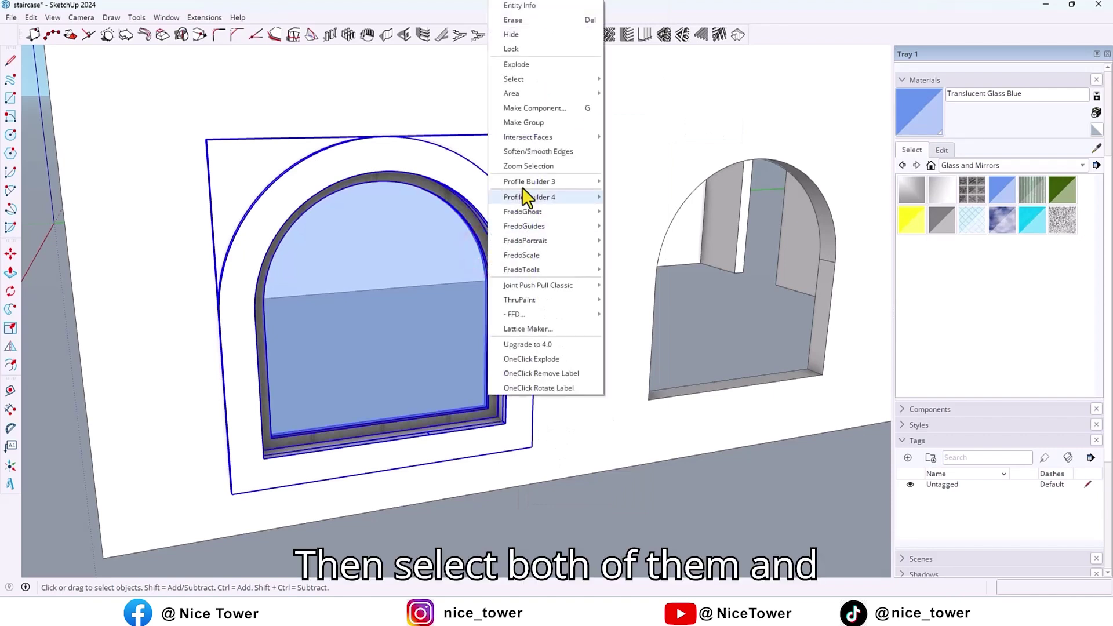
click(548, 109)
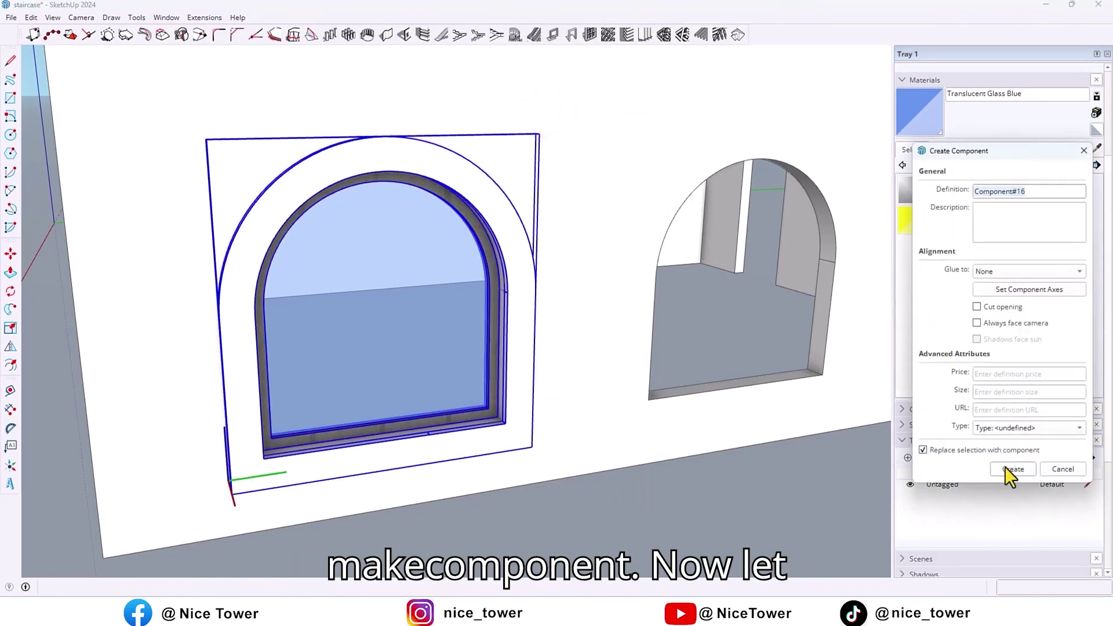
click(1011, 469)
Inside the window component, move the glazed frame about 8.1 cm toward the outer border.
scroll(486, 424, up, 10)
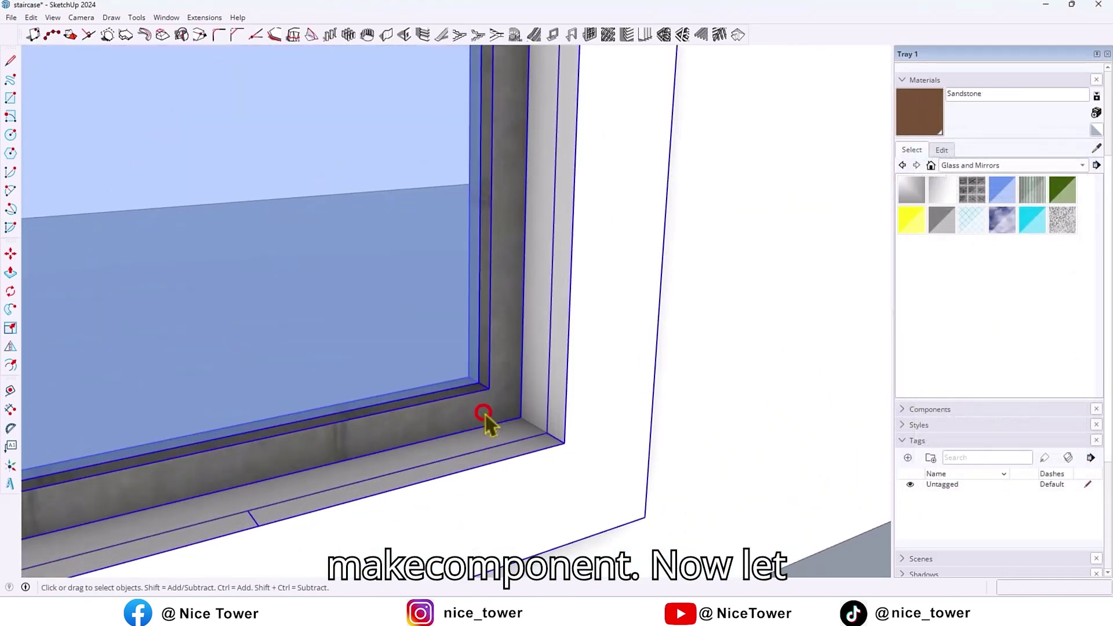
double_click(485, 414)
key(m)
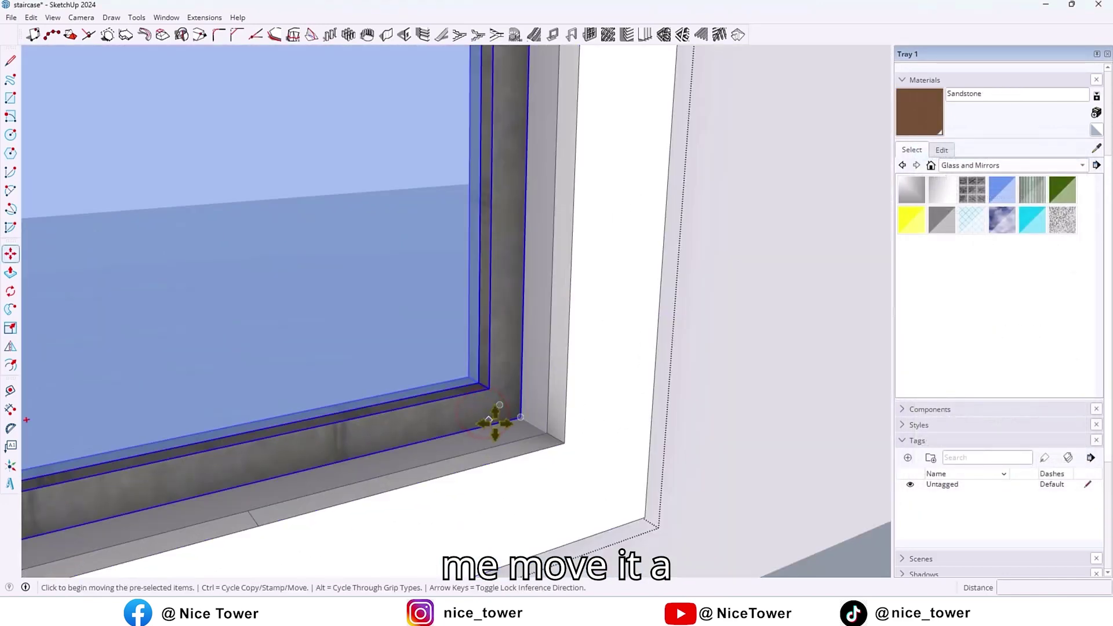
click(519, 417)
click(546, 431)
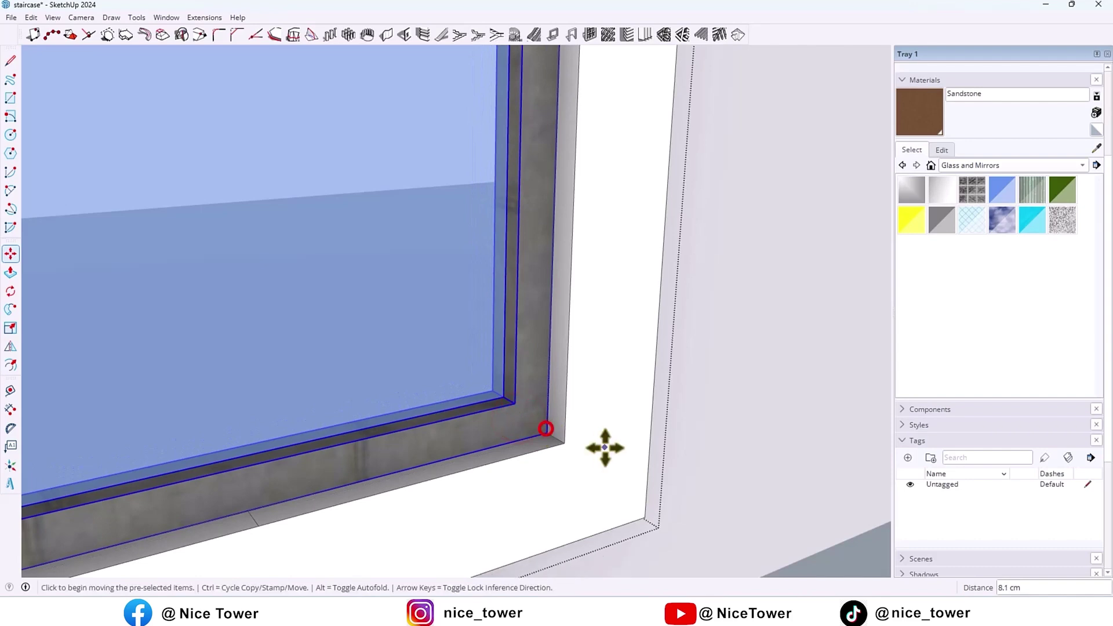
scroll(601, 442, down, 7)
key(space)
key(Escape)
Paint the outer border group of the window component with the Sandstone material.
click(609, 322)
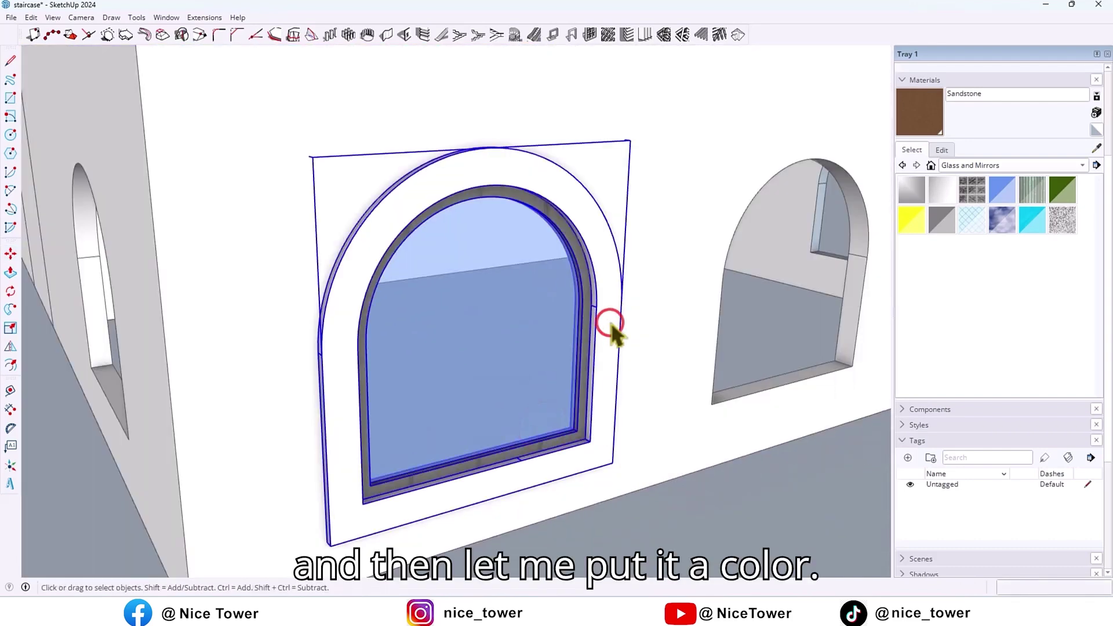
double_click(610, 322)
click(609, 319)
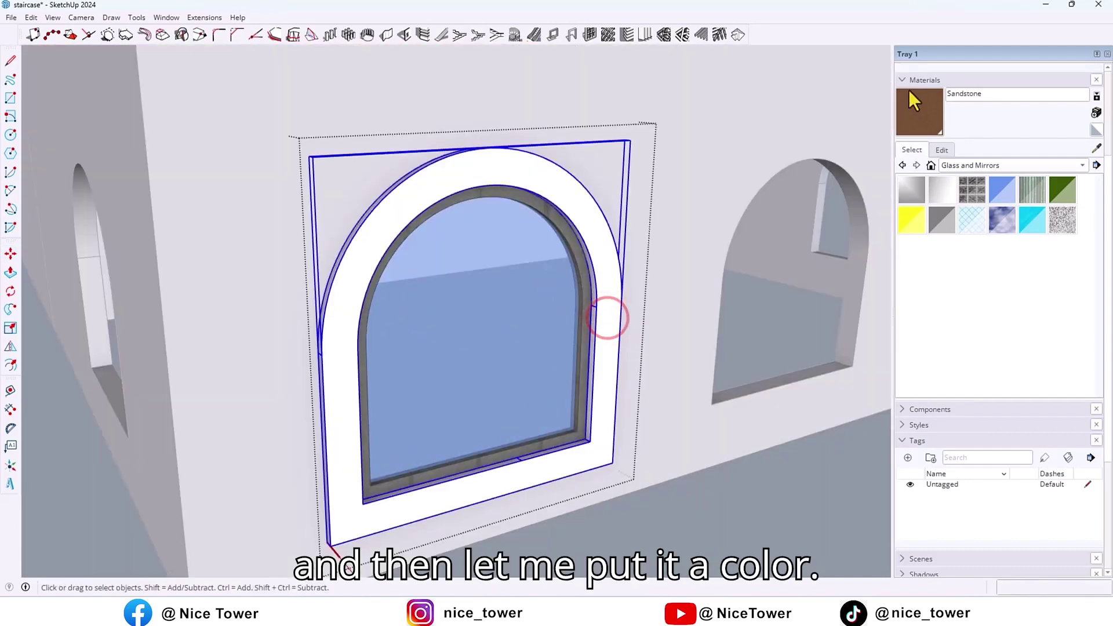
click(912, 113)
click(599, 223)
key(space)
key(Escape)
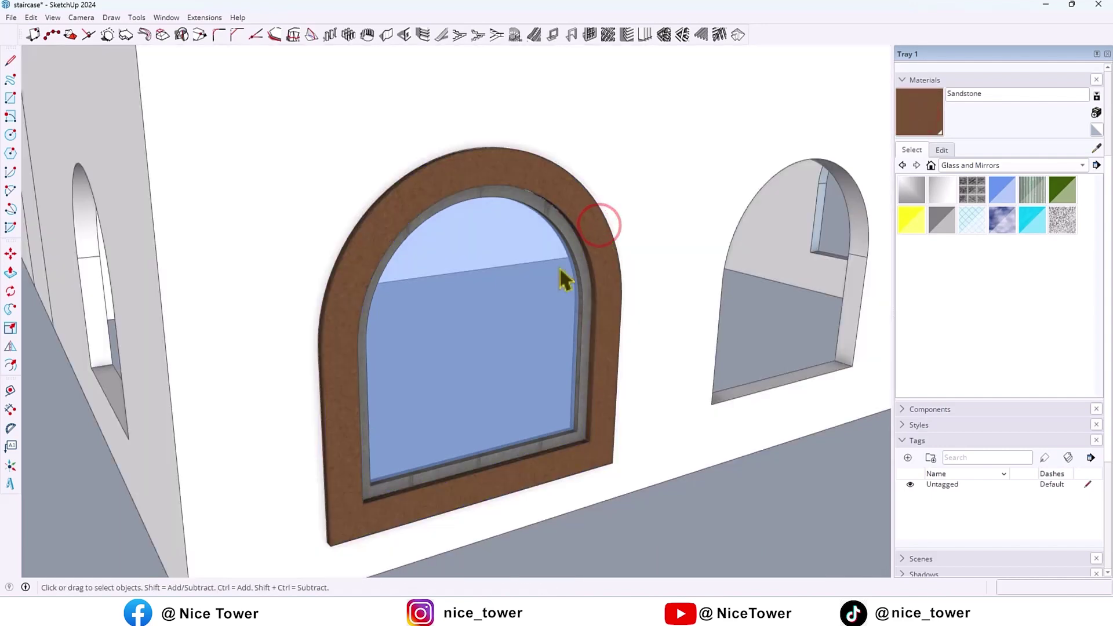
Copy the window component 275 cm along the front wall into the second arched opening.
click(563, 279)
key(m)
scroll(610, 476, up, 4)
click(545, 365)
key(ctrl)
scroll(551, 365, down, 8)
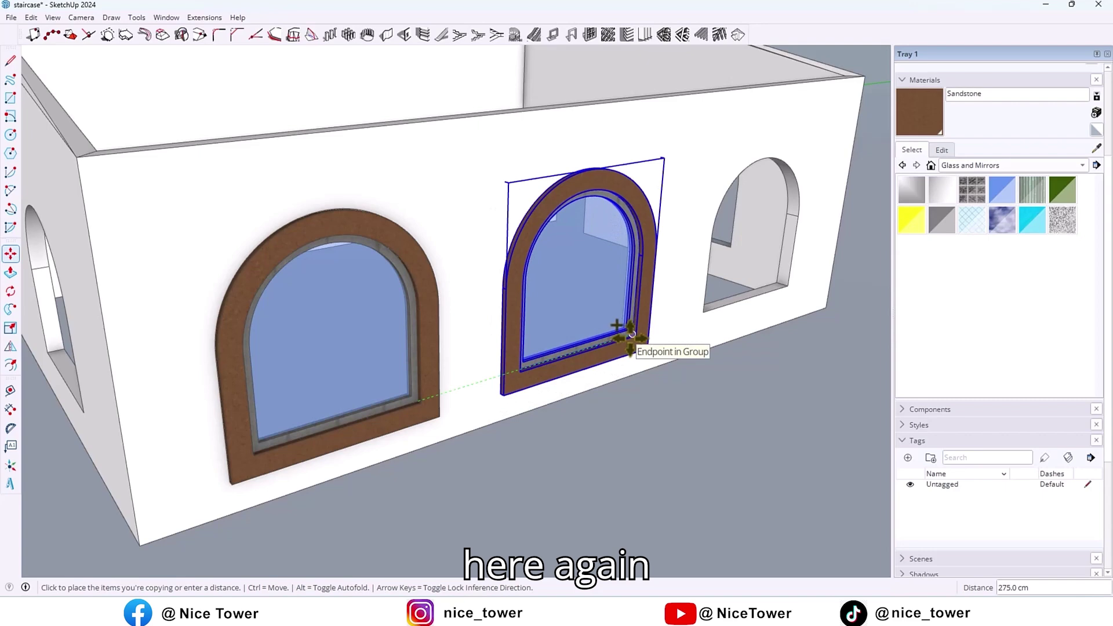
click(630, 337)
Place another copy of the window component in the third arched opening of the front wall.
scroll(630, 334, up, 5)
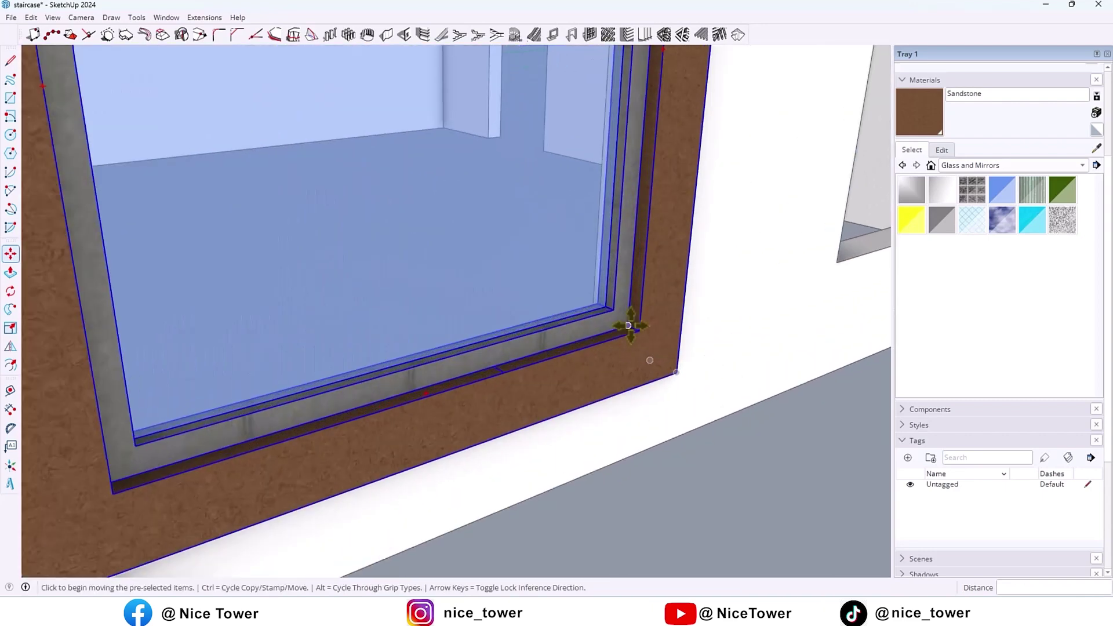
click(627, 325)
scroll(627, 325, down, 8)
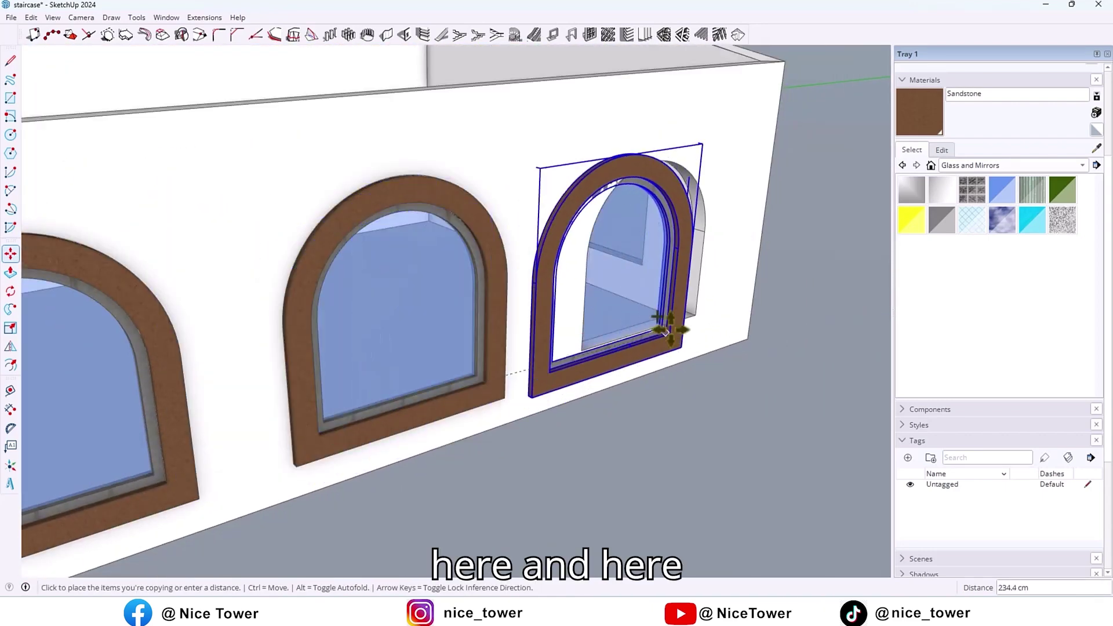
click(698, 315)
scroll(705, 328, down, 5)
Copy the window component around the building's corner, rotate it to align with the side wall and fit it into the arched opening.
middle_drag(705, 328, 636, 338)
scroll(636, 338, up, 8)
click(623, 354)
key(ctrl)
scroll(244, 412, down, 3)
scroll(665, 273, down, 5)
key(q)
scroll(579, 219, up, 8)
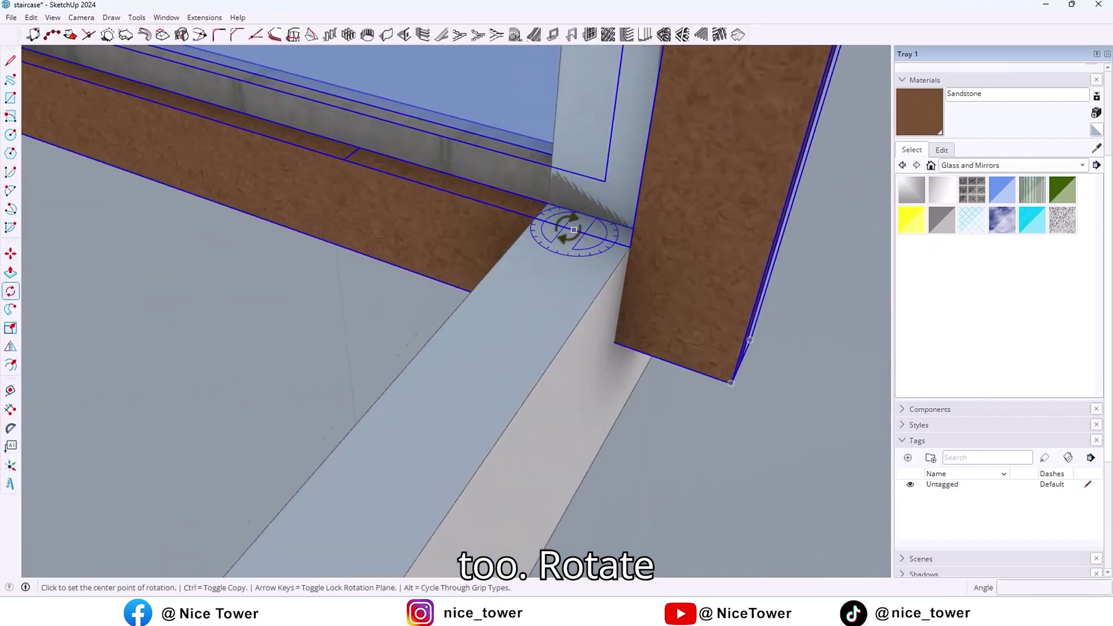
scroll(670, 216, down, 10)
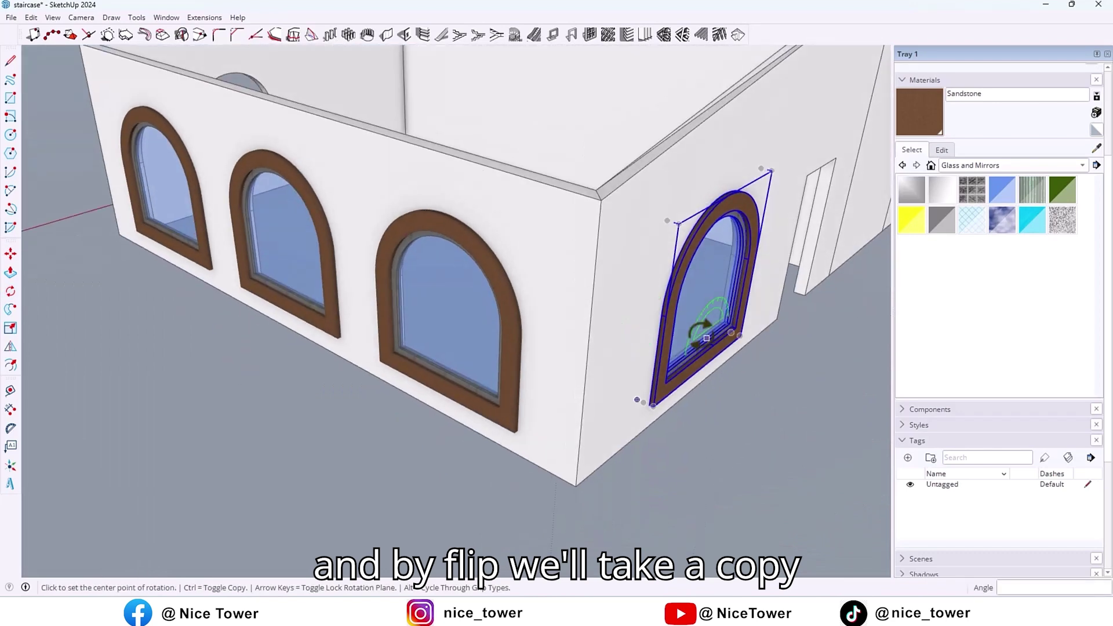
key(space)
Use Flip to make a mirrored copy of the side wall's window on the opposite side wall.
scroll(686, 476, down, 5)
click(10, 346)
middle_drag(701, 373, 649, 191)
click(384, 230)
key(space)
click(636, 162)
Draw a 200 by 90 cm door rectangle on the side wall beside the arched window, reaching down to the wall's base.
middle_drag(782, 278, 567, 313)
scroll(563, 309, up, 5)
click(11, 98)
click(454, 195)
click(572, 458)
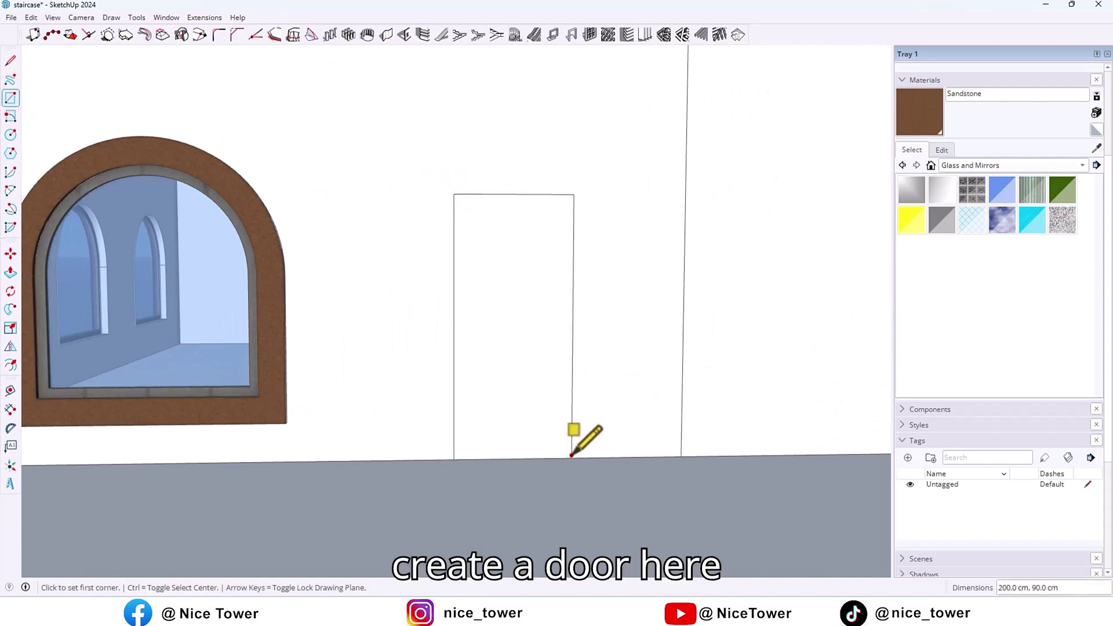
key(space)
Create a one-row, one-column rectangular frame with 7 cm depth and width in the door rectangle using Panel Divider, located at the back.
click(524, 326)
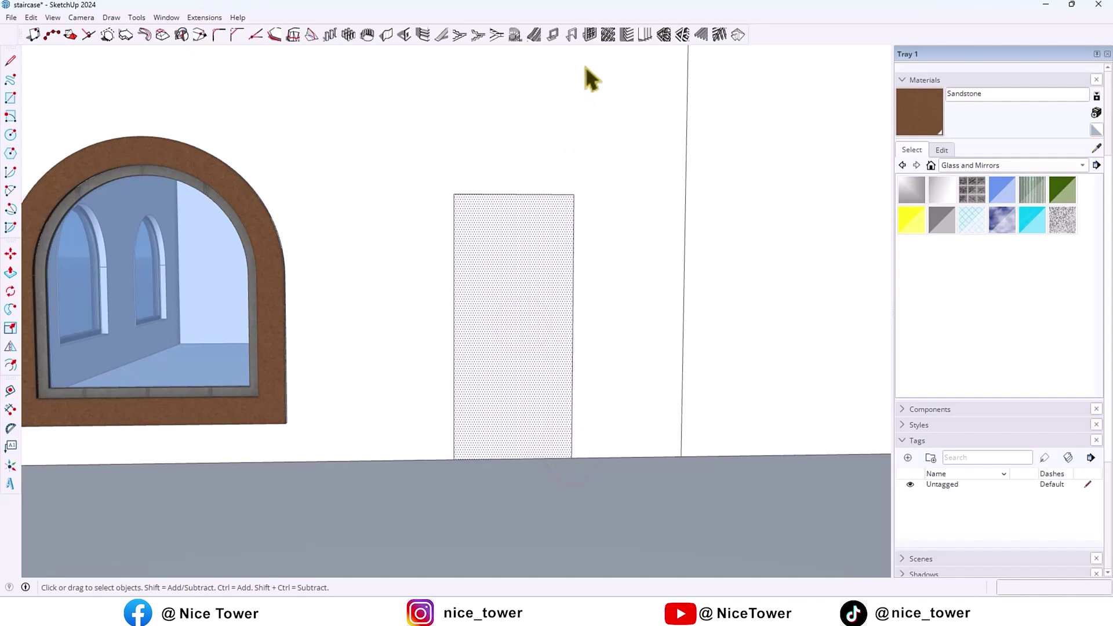
click(589, 34)
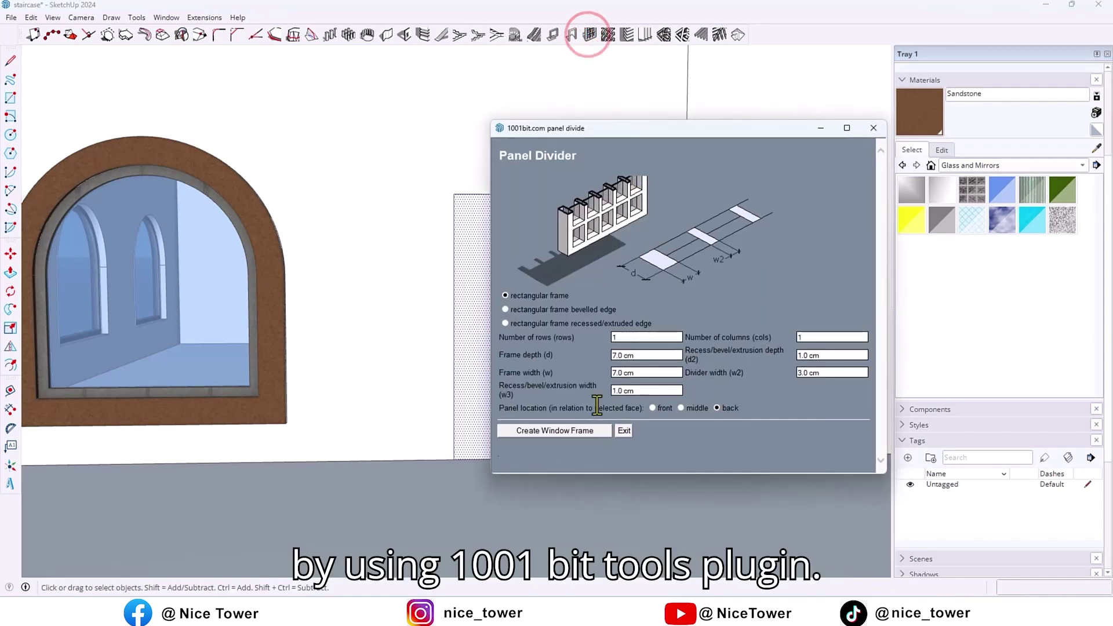
click(562, 430)
middle_drag(558, 432, 613, 427)
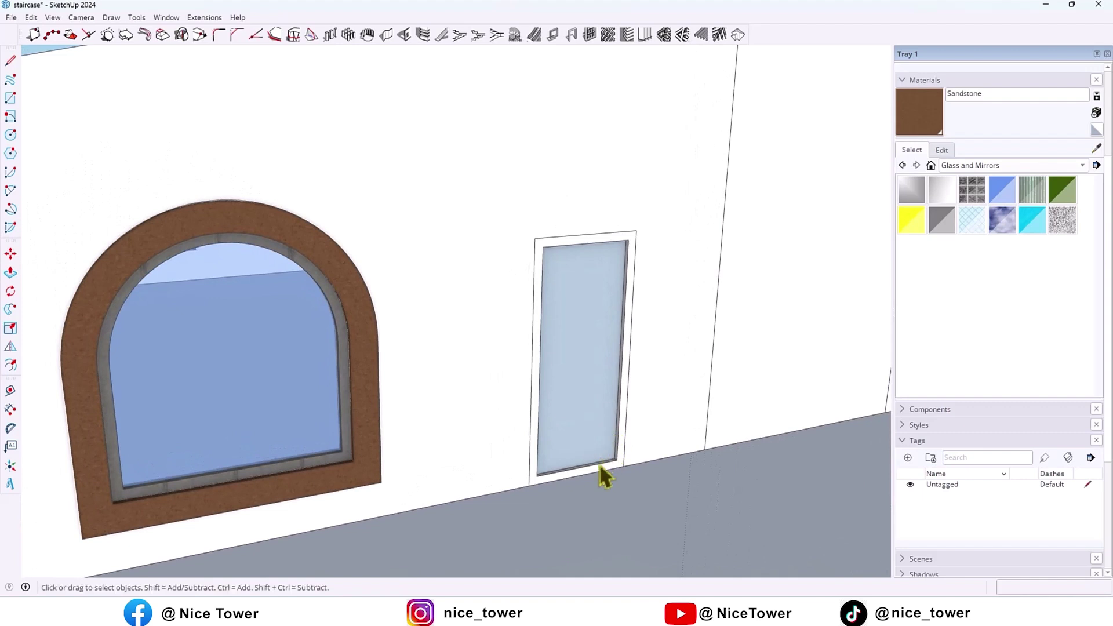
scroll(600, 472, up, 2)
scroll(566, 452, down, 2)
scroll(568, 451, up, 2)
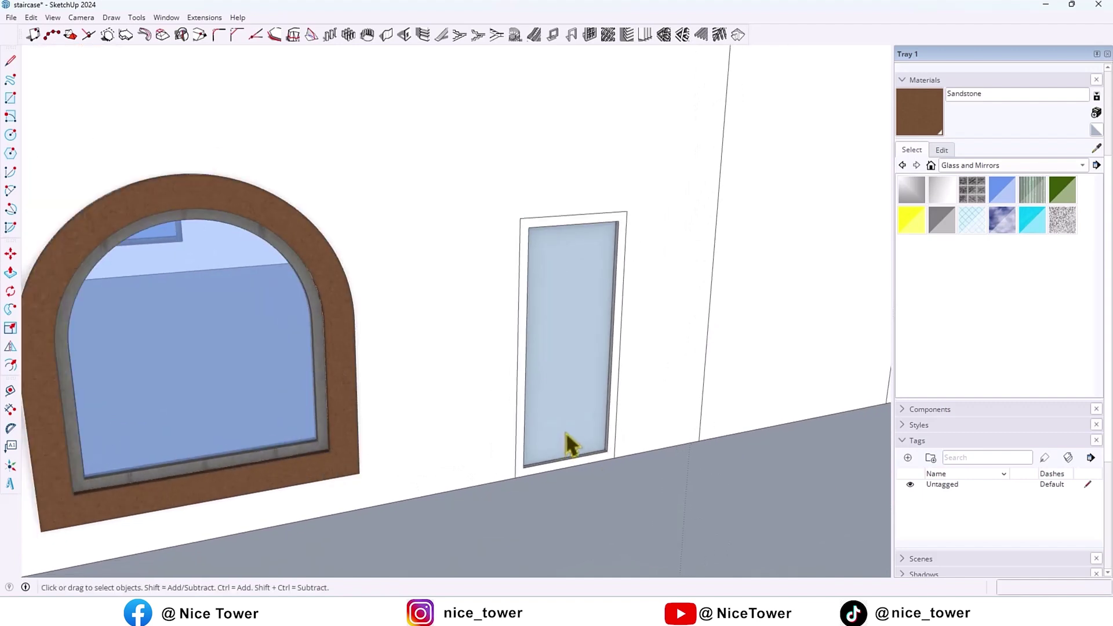
Paint the door frame with the Metal Seamed material sampled from the arched window's inner frame.
key(ctrl+z)
click(566, 320)
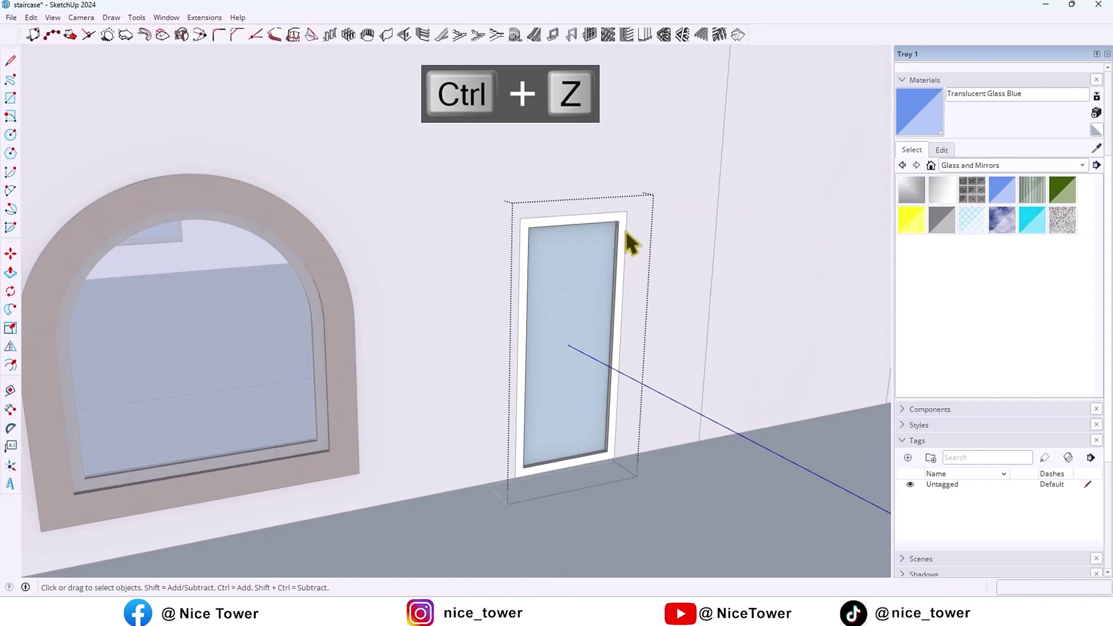
click(623, 230)
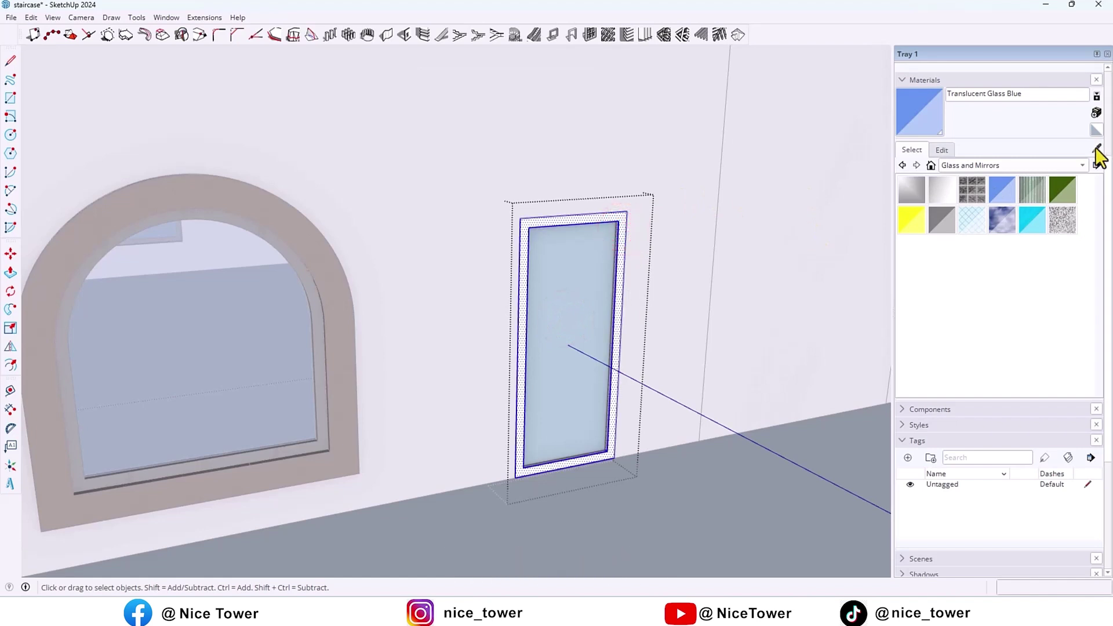
click(307, 282)
click(524, 224)
key(space)
key(Escape)
Paint the door's pane with the Translucent Glass Blue material sampled from the arched window.
click(555, 276)
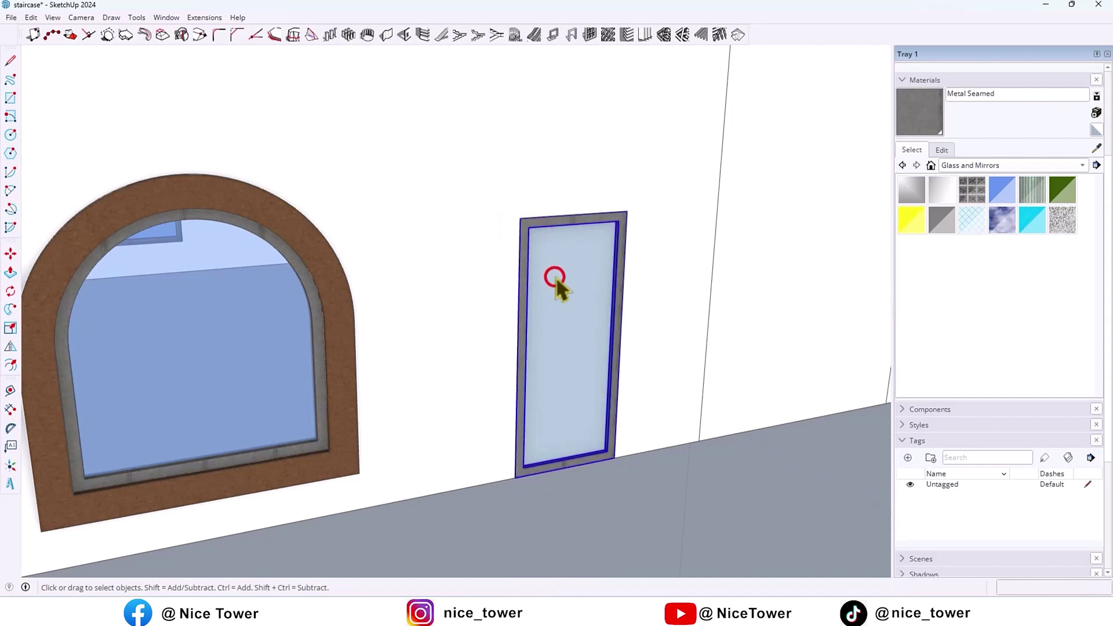
double_click(558, 278)
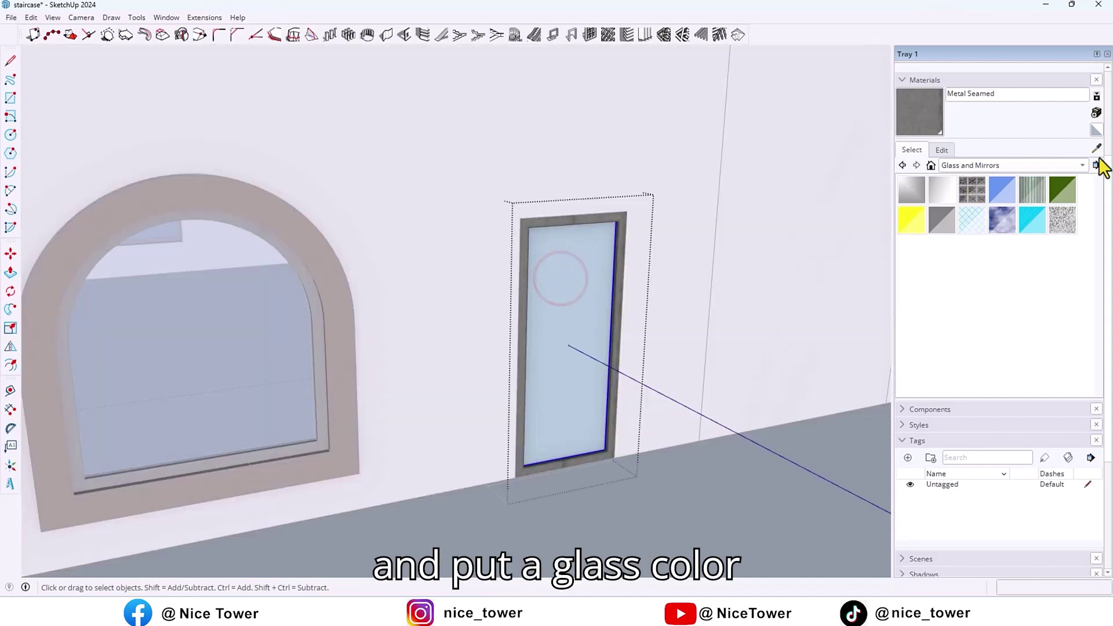
click(244, 261)
click(591, 291)
key(space)
key(Escape)
scroll(571, 350, down, 2)
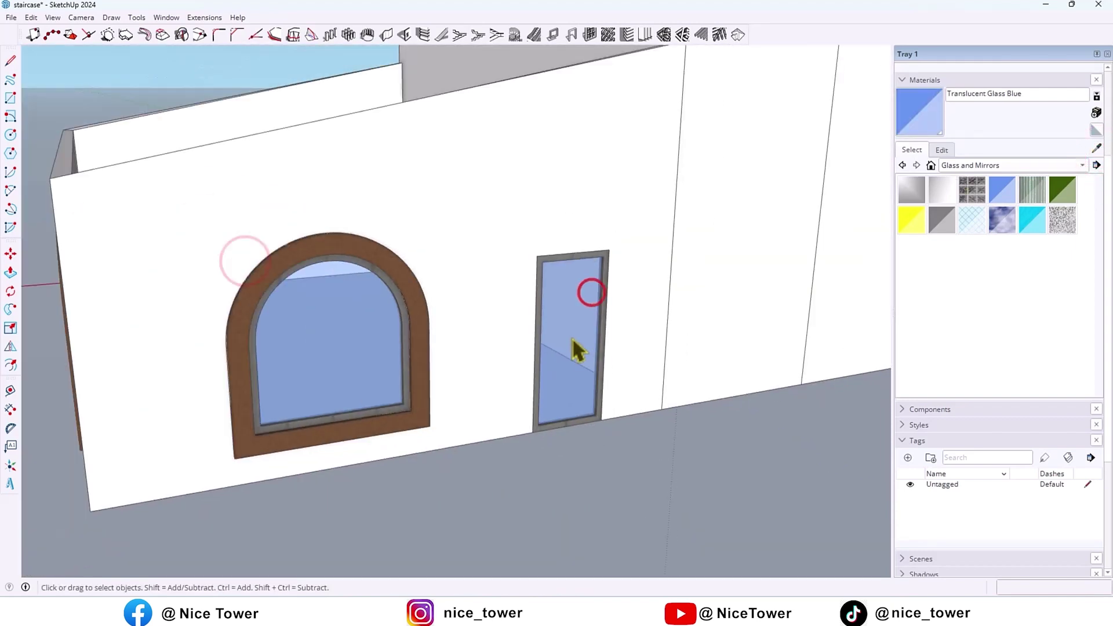
middle_drag(571, 351, 596, 325)
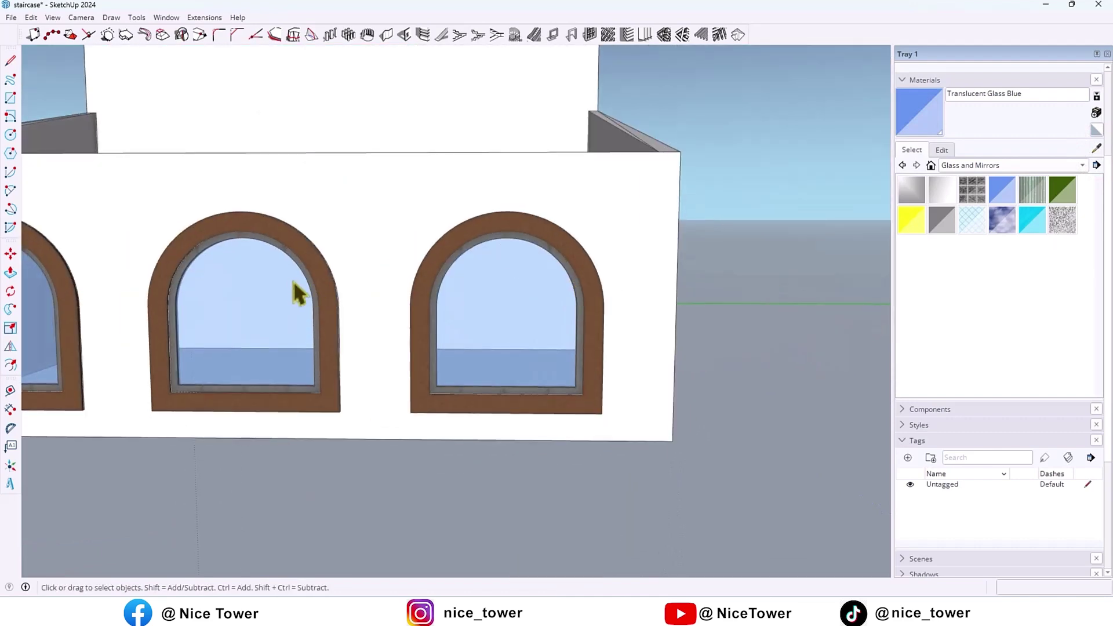
middle_drag(295, 293, 331, 355)
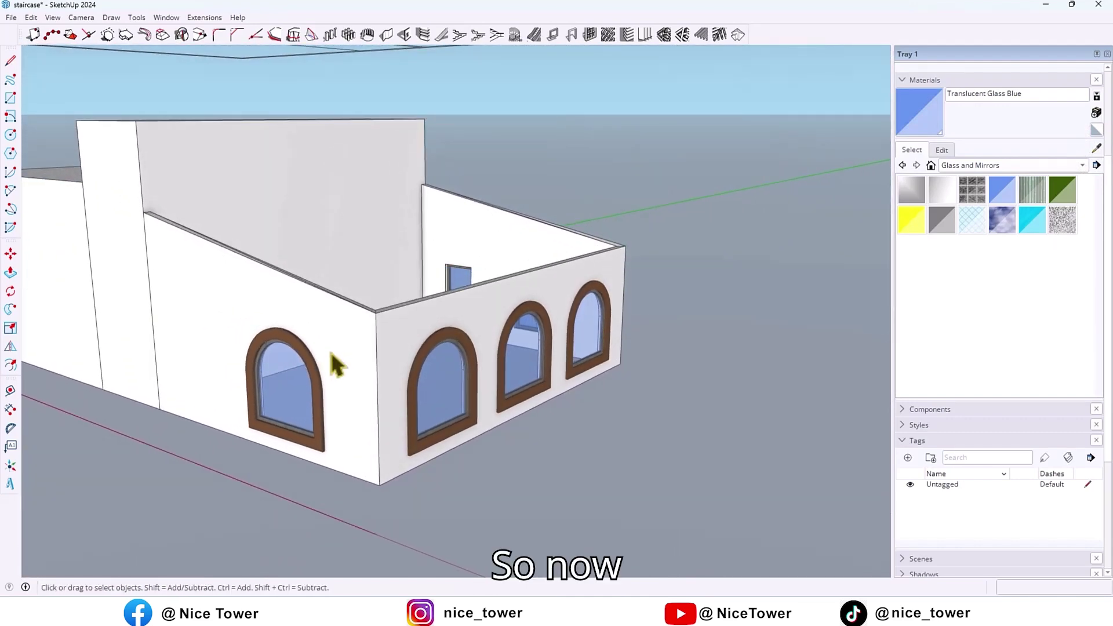
Draw a roof rectangle of about 641 by 900 cm across the tops of the lower front section's walls.
click(11, 99)
scroll(152, 202, up, 3)
click(139, 219)
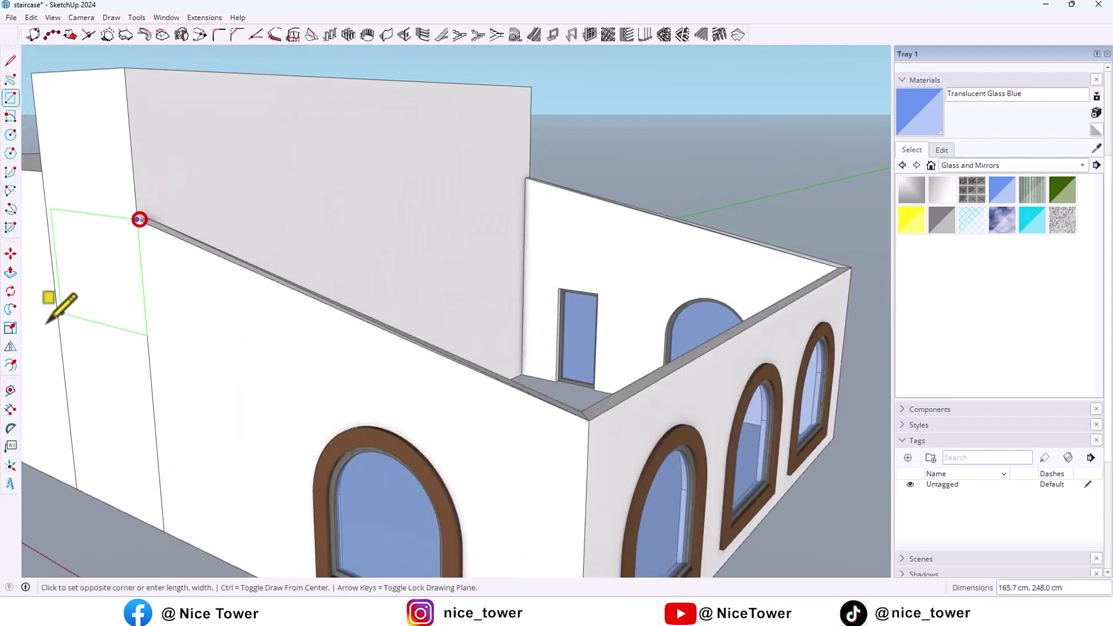
scroll(64, 308, down, 3)
scroll(532, 263, up, 2)
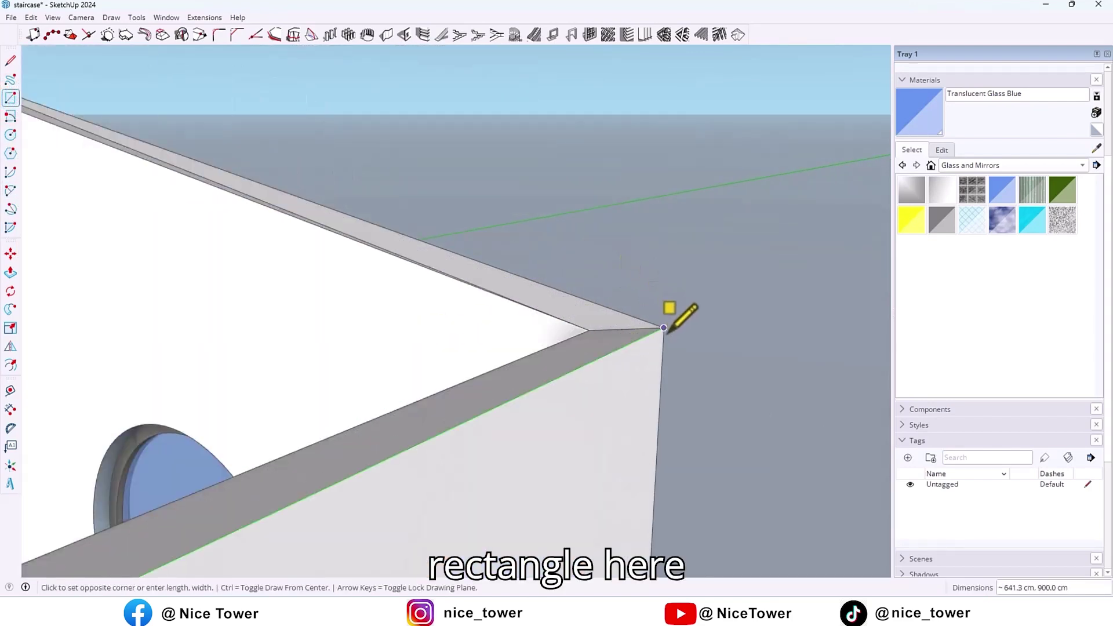
scroll(665, 328, down, 10)
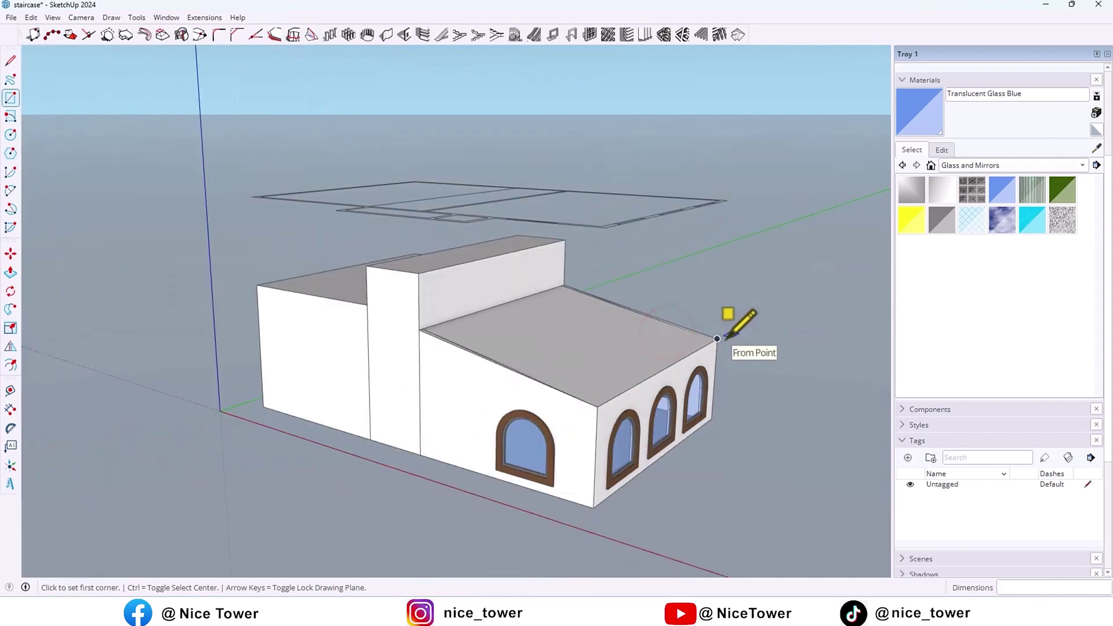
middle_drag(725, 324, 600, 354)
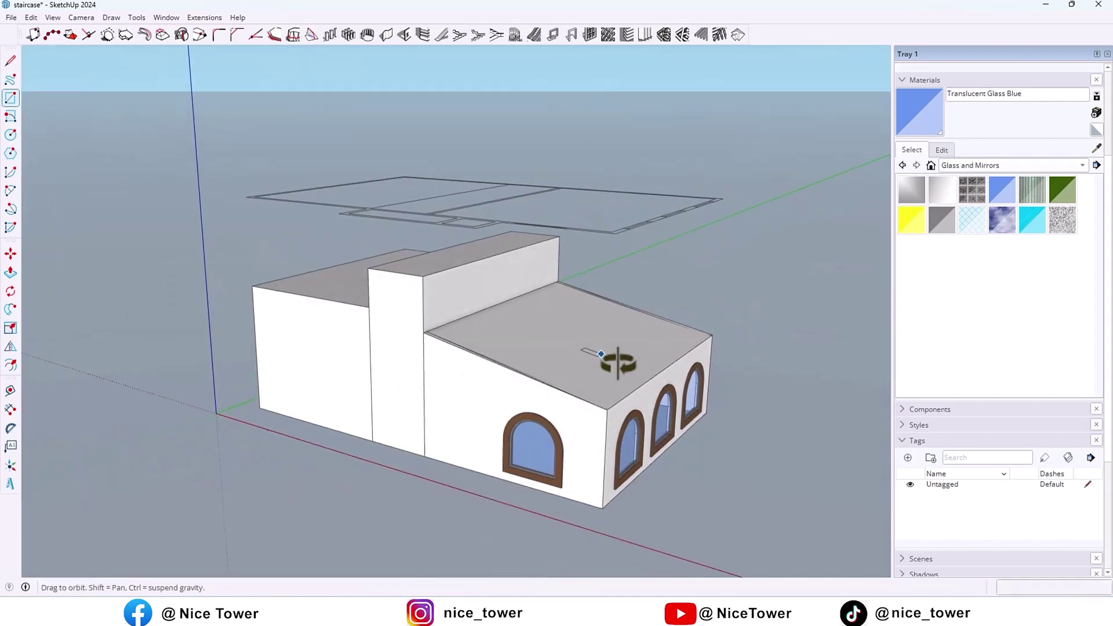
Extrude the roof face of the lower front section upward by 20 cm.
key(p)
scroll(579, 383, up, 3)
click(576, 393)
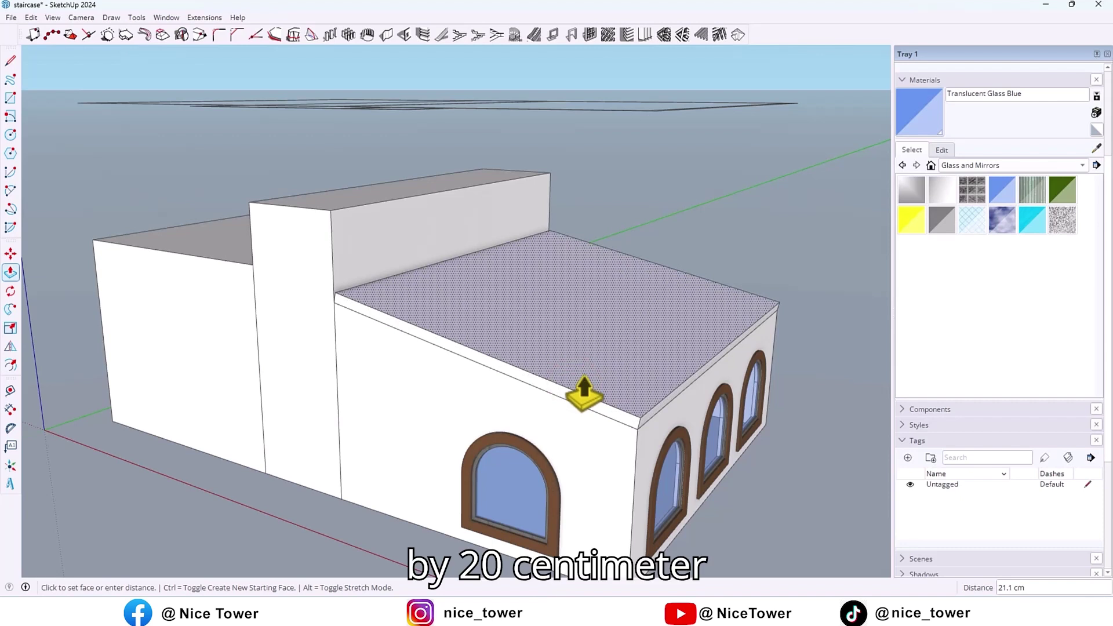
text(20)
key(Return)
Extend the roof slab's outer edge faces outward by 30 cm to form an overhang beyond the walls.
middle_drag(626, 390, 557, 418)
scroll(553, 415, up, 3)
click(550, 391)
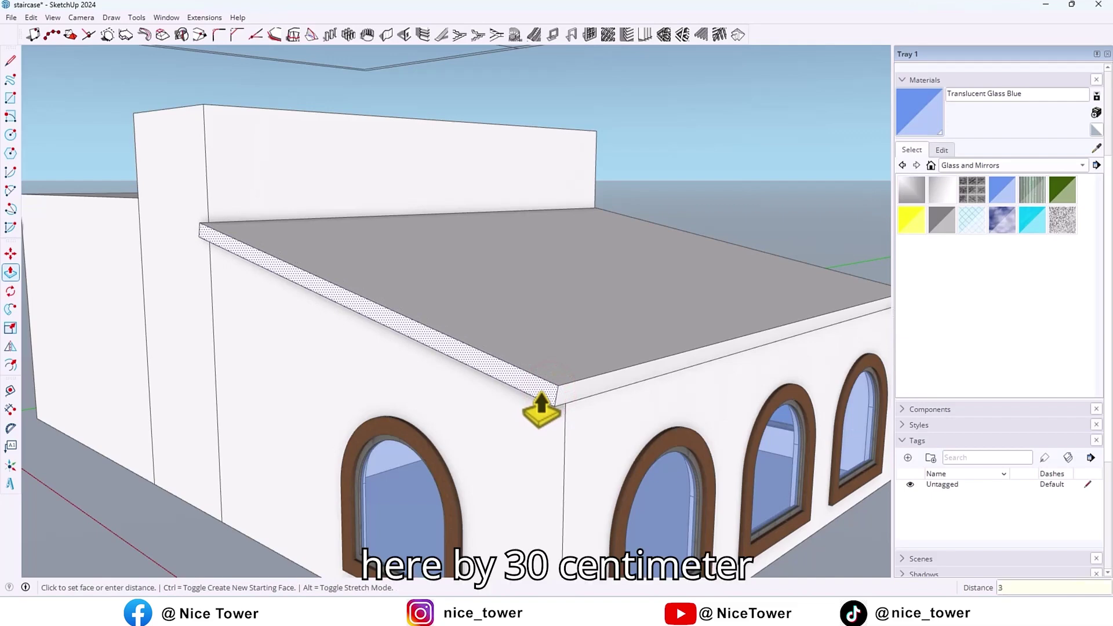
key(Escape)
middle_drag(565, 400, 416, 329)
Paint the roof slab's top face with Roofing Tile Spanish from the Roofing materials.
click(458, 318)
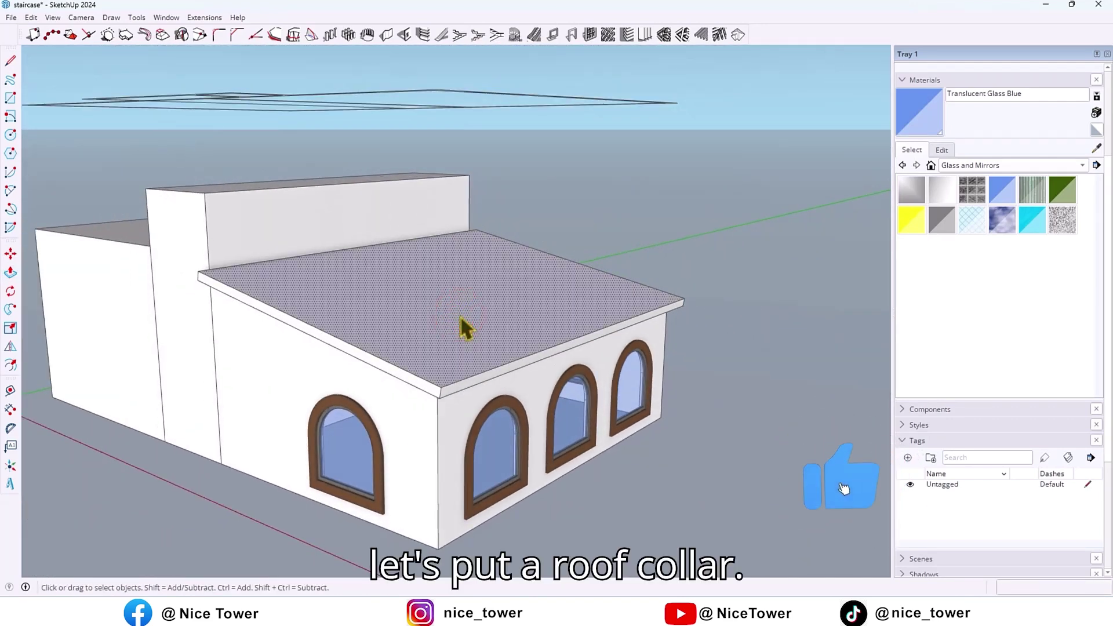
click(995, 168)
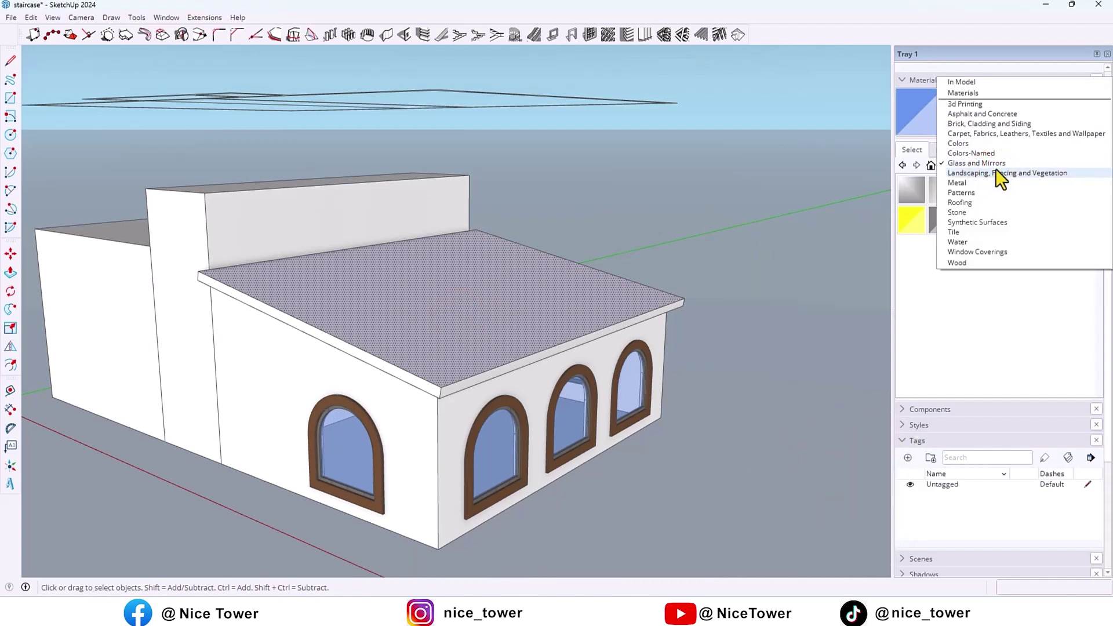
click(973, 202)
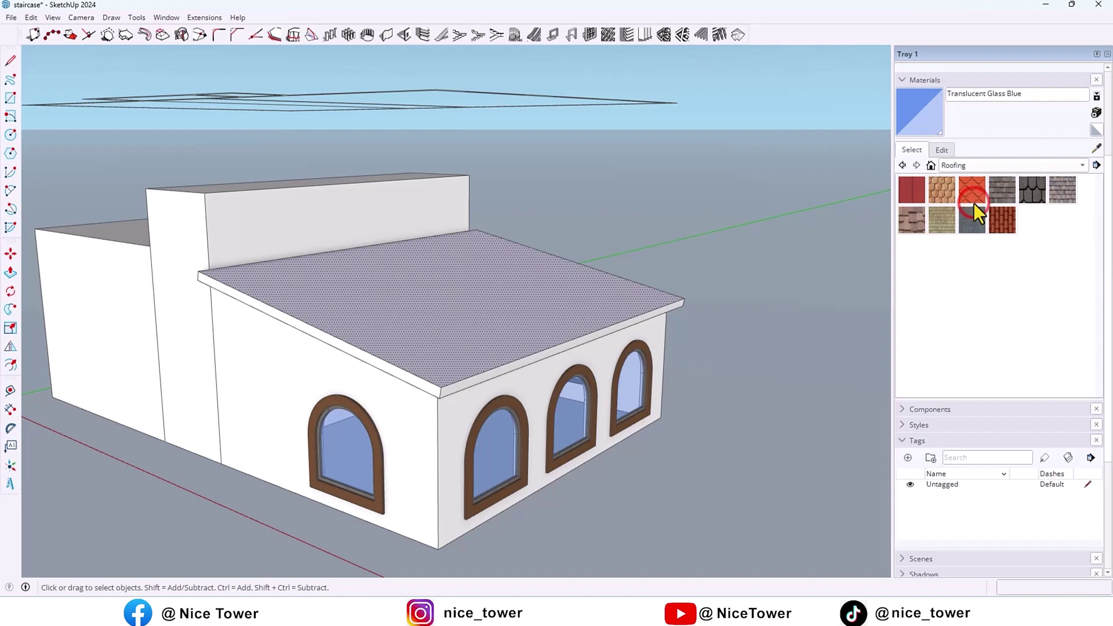
click(1003, 222)
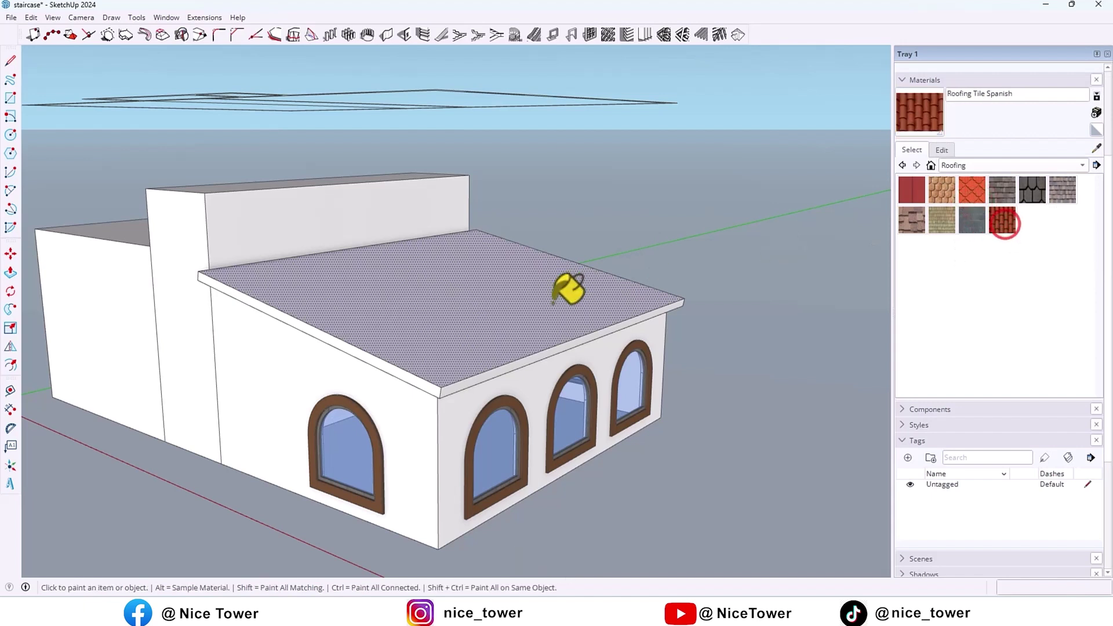
click(545, 307)
mouse_move(544, 308)
middle_down()
mouse_move(437, 367)
mouse_move(427, 345)
mouse_move(472, 269)
middle_up()
Paint the roof slab's edge faces with 0039_DarkOrange from the In Model materials.
click(980, 166)
click(996, 42)
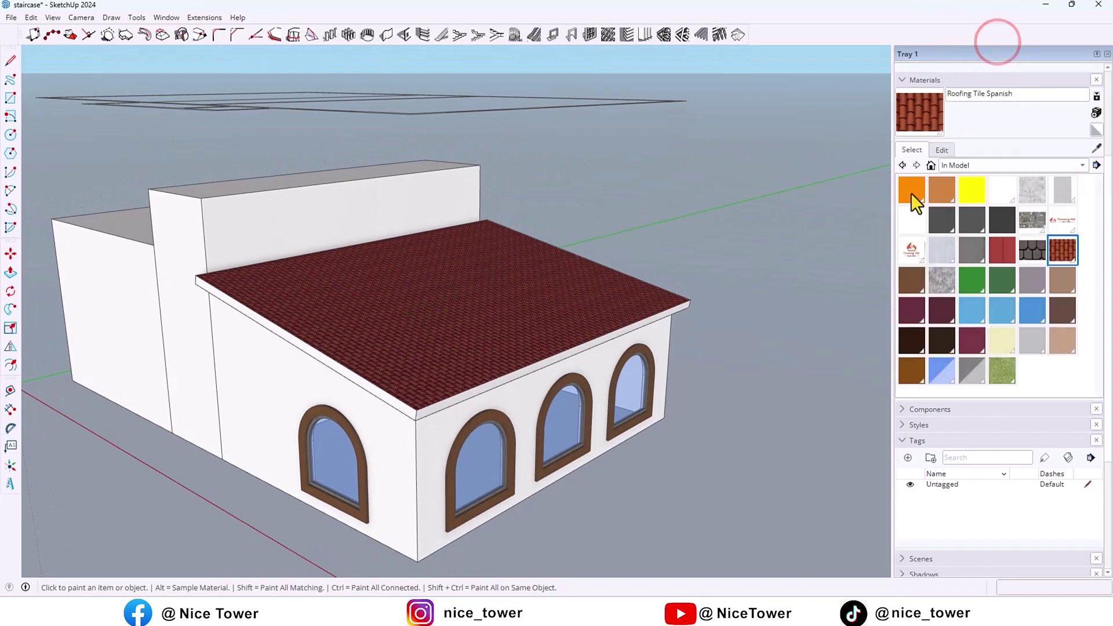
click(911, 189)
scroll(425, 414, up, 2)
click(424, 406)
scroll(243, 307, down, 2)
Select the whole tiled roof slab and make it a group.
mouse_move(424, 405)
middle_down()
mouse_move(243, 307)
mouse_move(447, 330)
mouse_move(562, 249)
mouse_move(460, 323)
mouse_move(410, 306)
middle_up()
key(space)
click(410, 305)
right_click(410, 307)
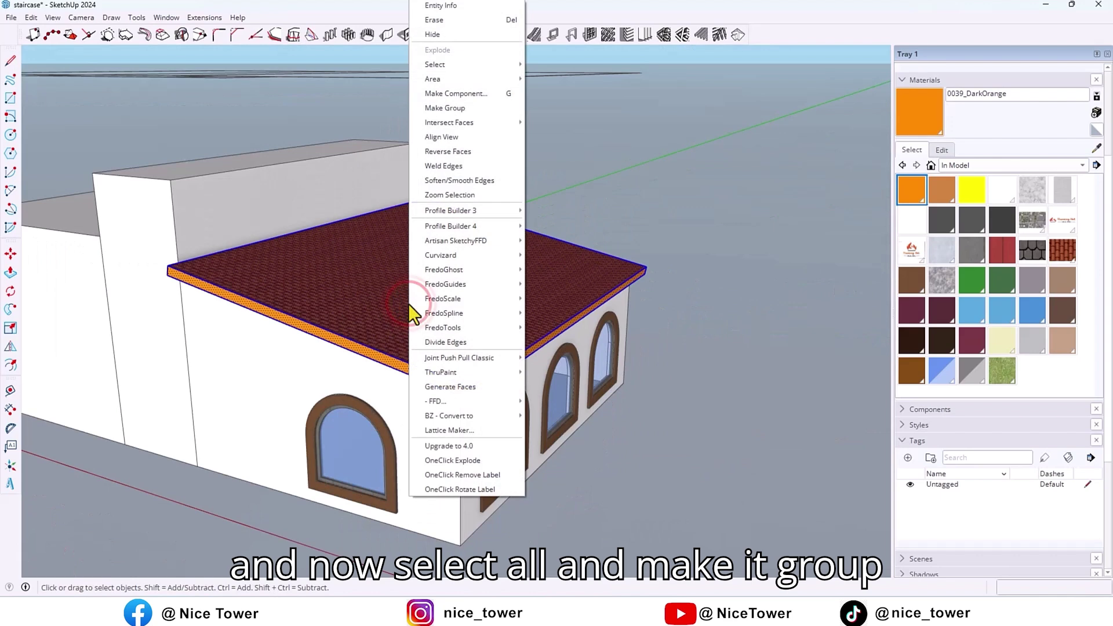
click(460, 110)
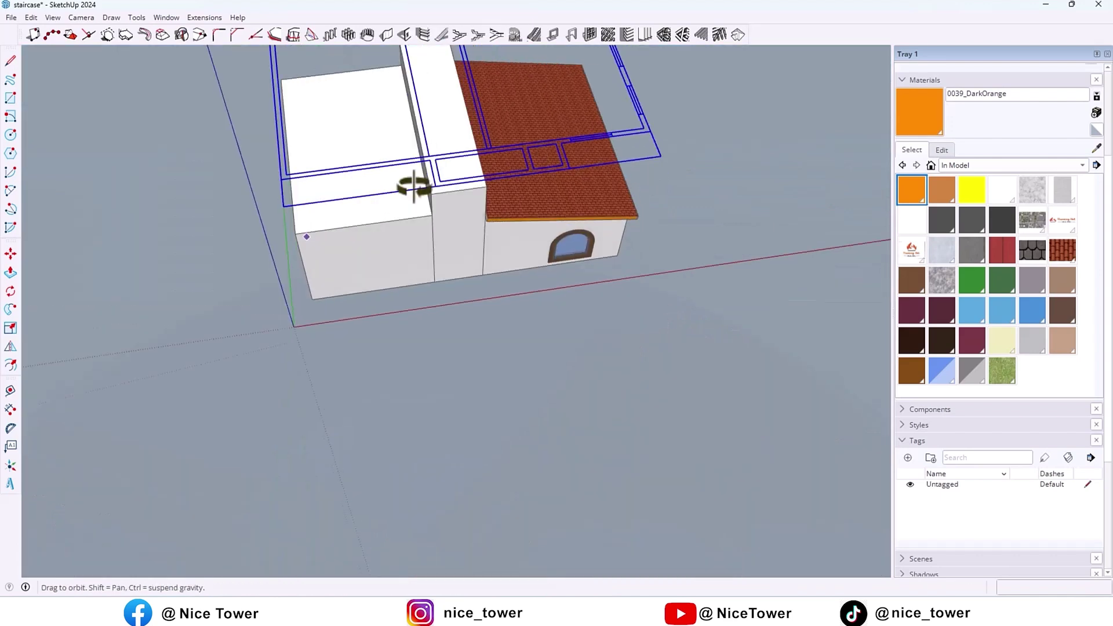
Move the 2D floor plan straight down to the building's base, aligning its corner with the bottom corner of the walls.
middle_drag(414, 189, 591, 117)
key(m)
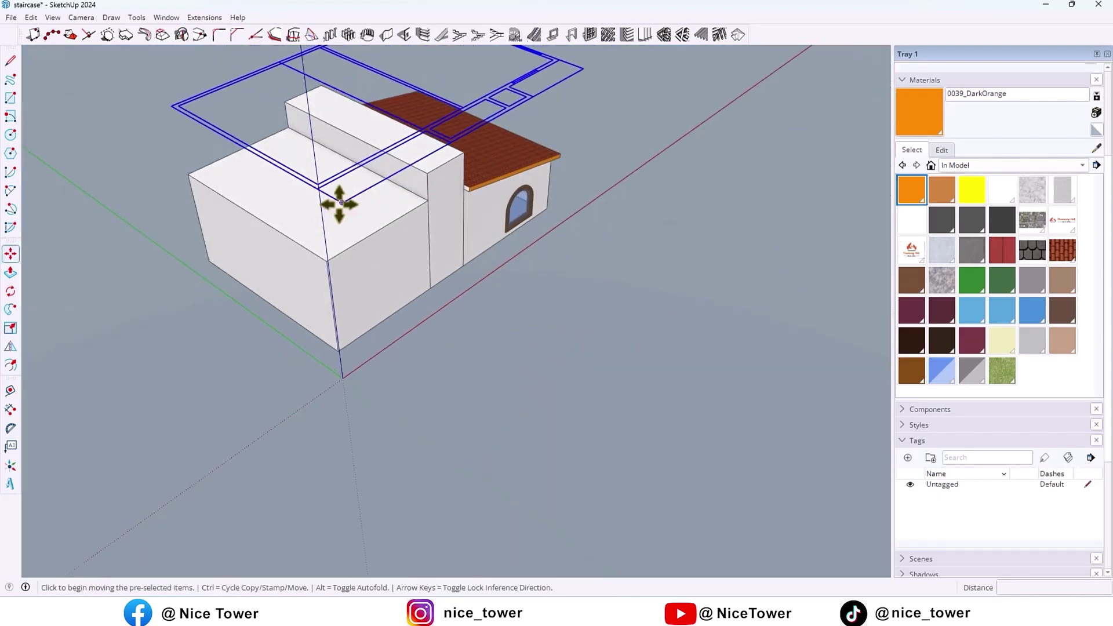
click(313, 181)
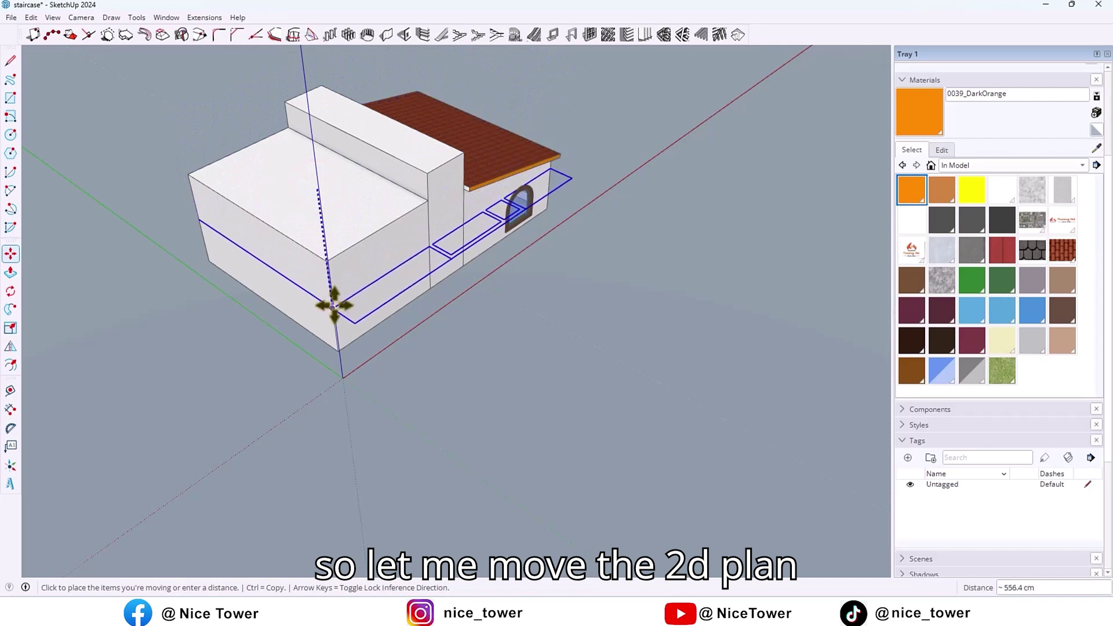
click(337, 347)
middle_drag(341, 351, 419, 305)
key(space)
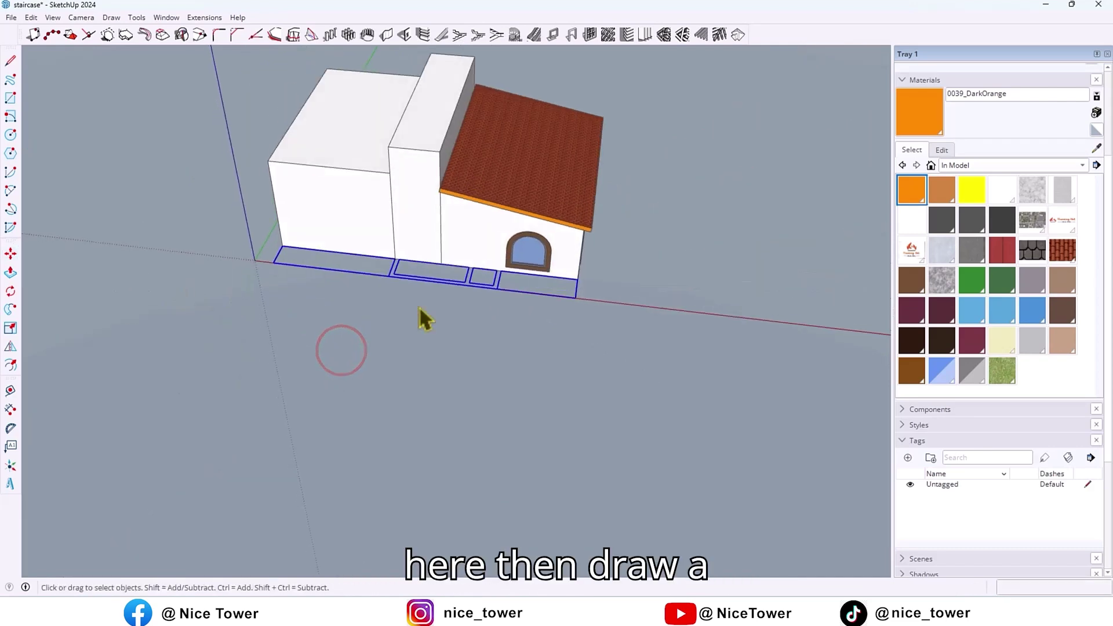
Draw a 500 by 130 cm rectangle over the plan's small projecting rooms along the side wall.
scroll(463, 290, up, 6)
click(12, 100)
click(252, 242)
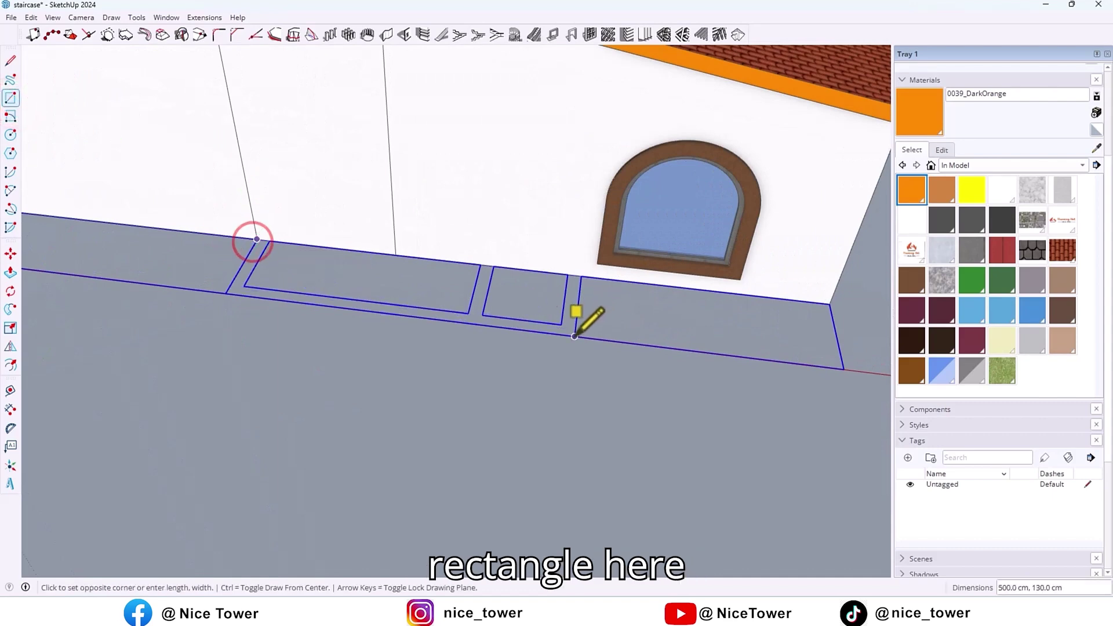
click(575, 336)
scroll(504, 286, up, 4)
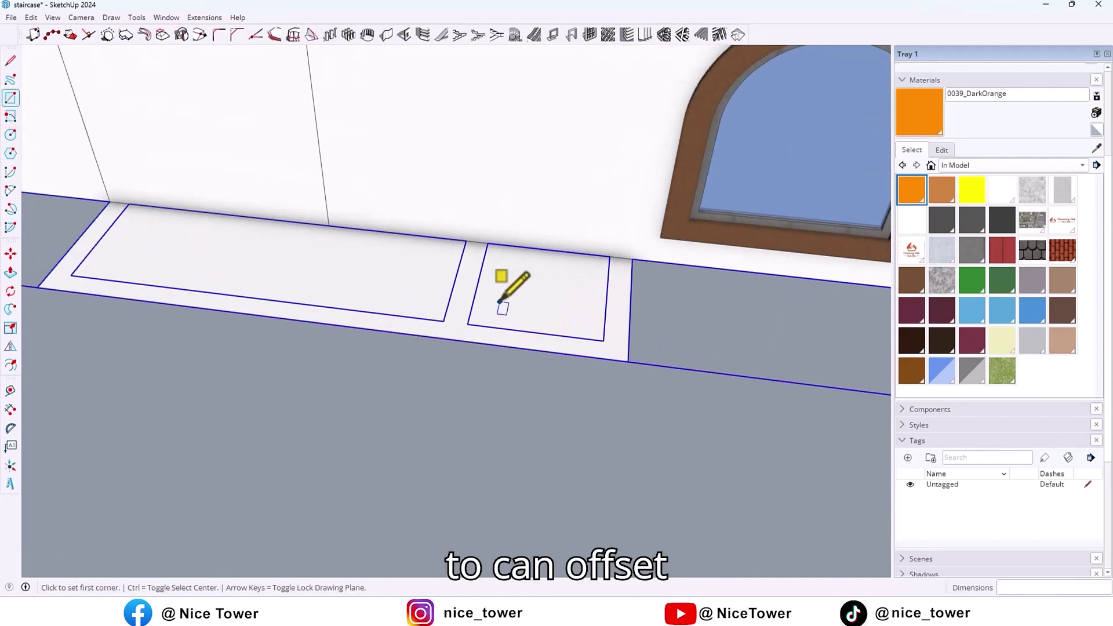
Offset the projecting rooms' rectangle inward by 20 cm to mark the wall thickness.
key(f)
click(70, 264)
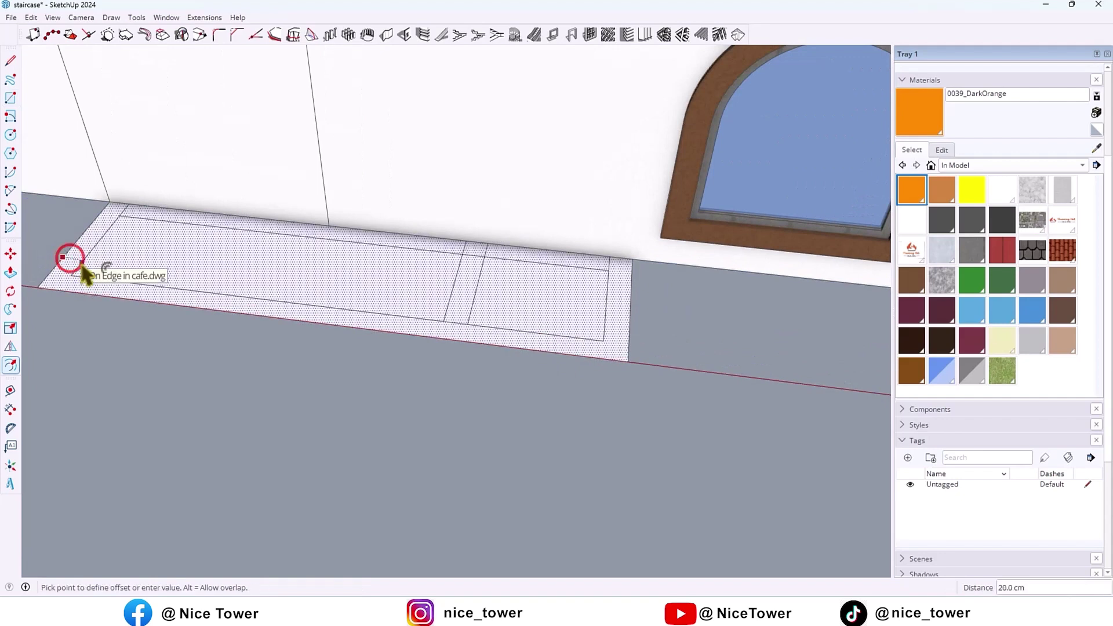
click(174, 266)
key(space)
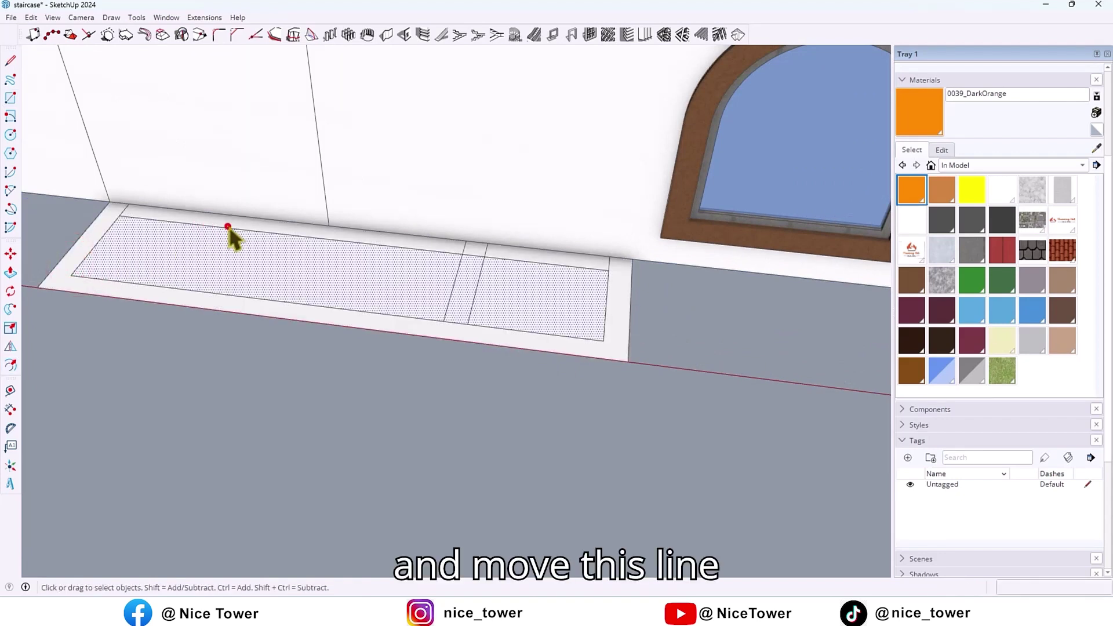
Move the offset's inner line beside the building 20 cm back to the existing wall.
click(228, 227)
key(m)
click(214, 226)
text(20)
key(Return)
Delete the face inside the offset outline so that only the U-shaped wall strip remains.
key(space)
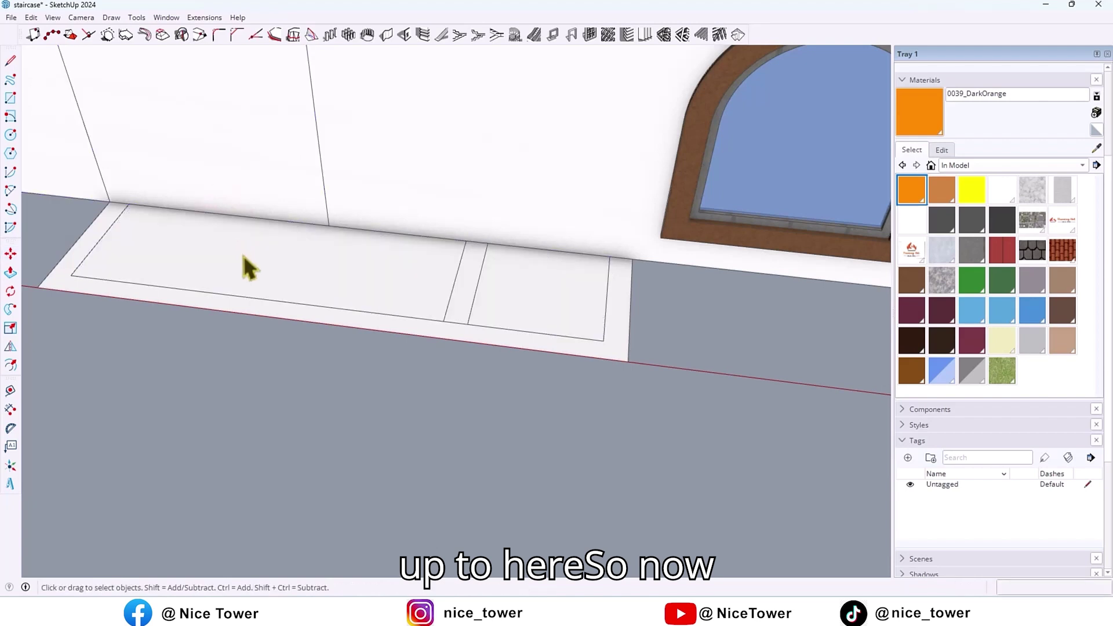
click(242, 253)
key(Delete)
scroll(284, 313, down, 2)
scroll(282, 318, down, 2)
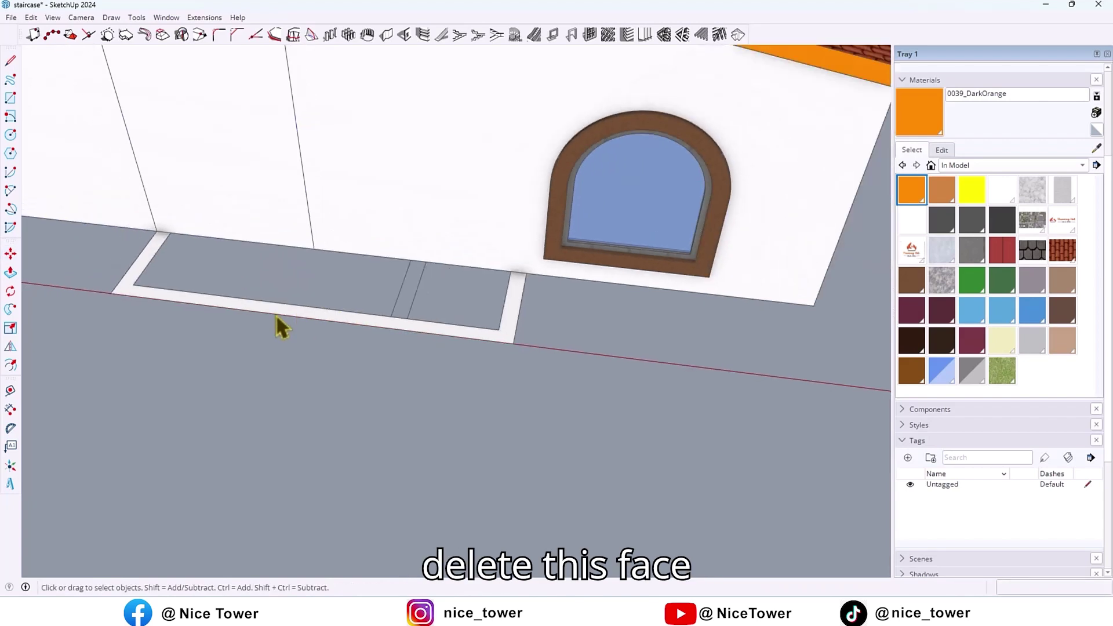
Extrude the U-shaped wall strip upward by about 293 cm.
key(p)
scroll(360, 365, down, 3)
click(373, 347)
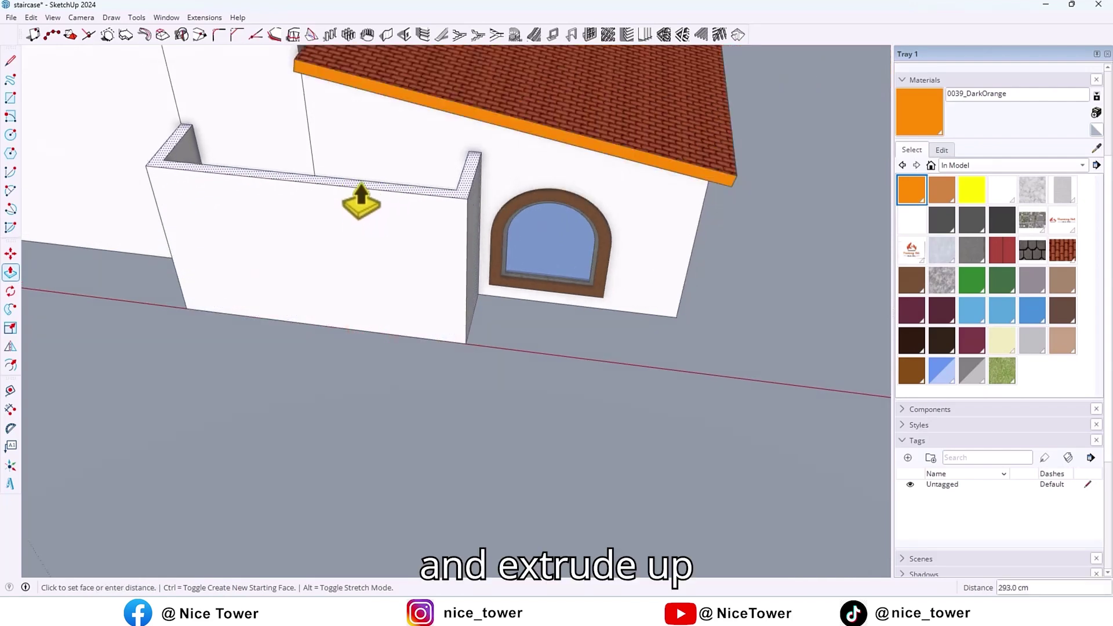
click(360, 182)
key(space)
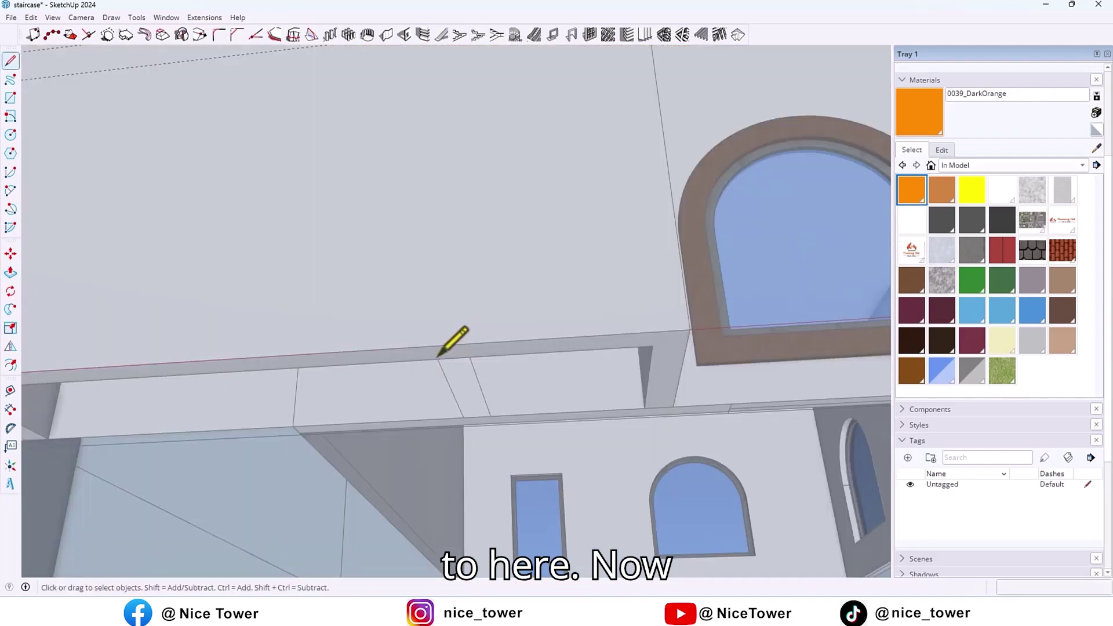
Split the wall's underside with a 20 cm line where the two side rooms meet and push away the smaller room's section.
click(436, 315)
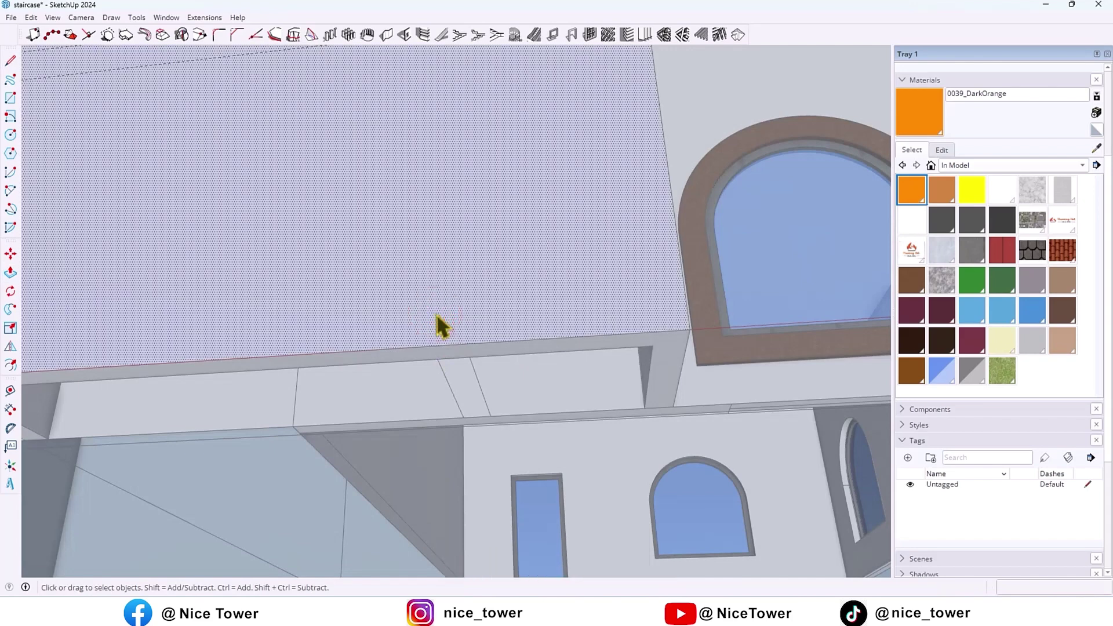
key(l)
click(438, 359)
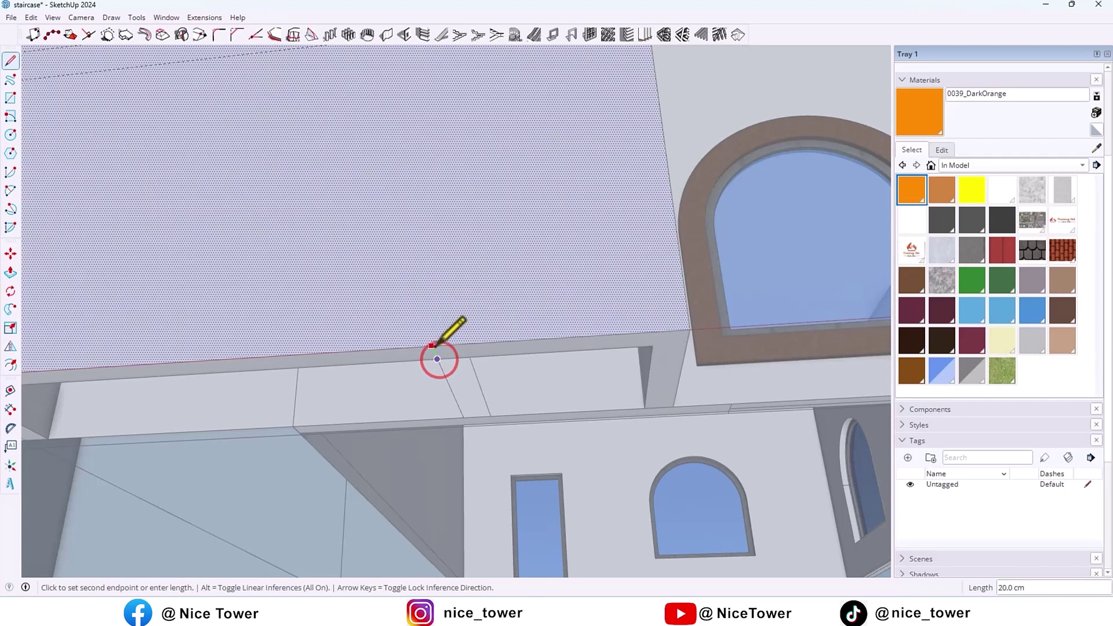
click(432, 346)
key(p)
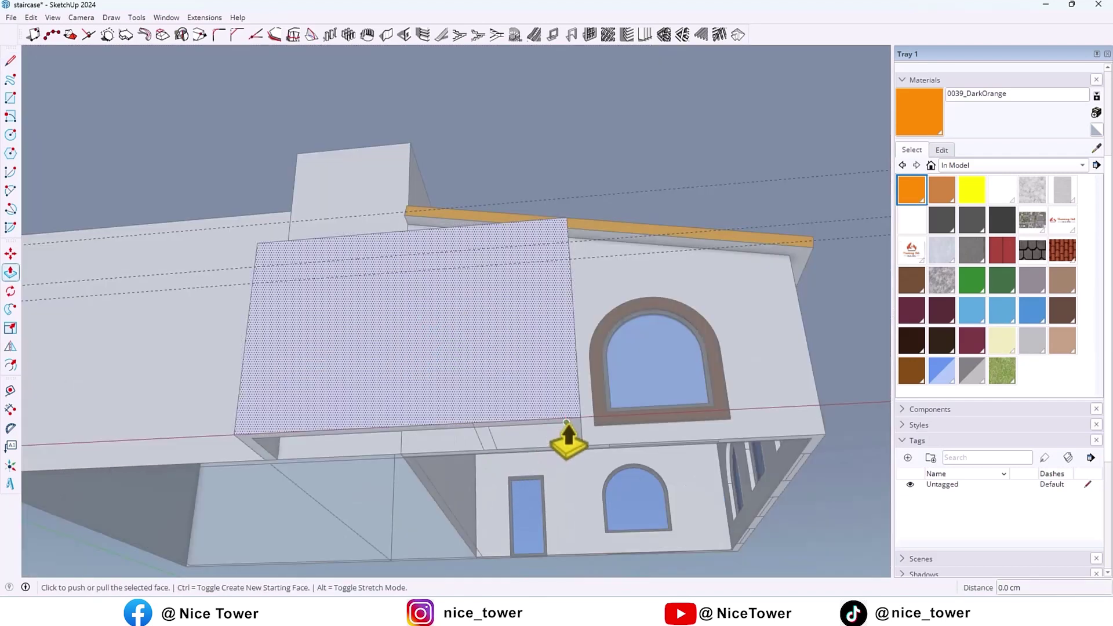
click(568, 430)
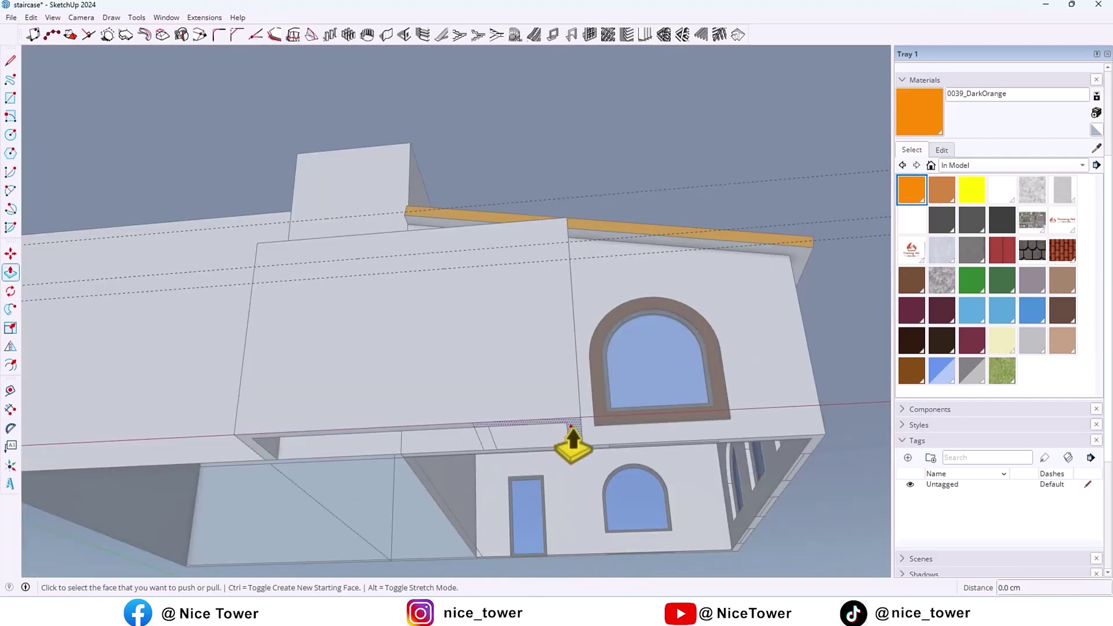
key(Escape)
Draw a line across the middle of the remaining front wall's top and move it straight up to form a gable peak.
middle_drag(565, 278, 526, 445)
key(space)
scroll(406, 430, up, 2)
key(l)
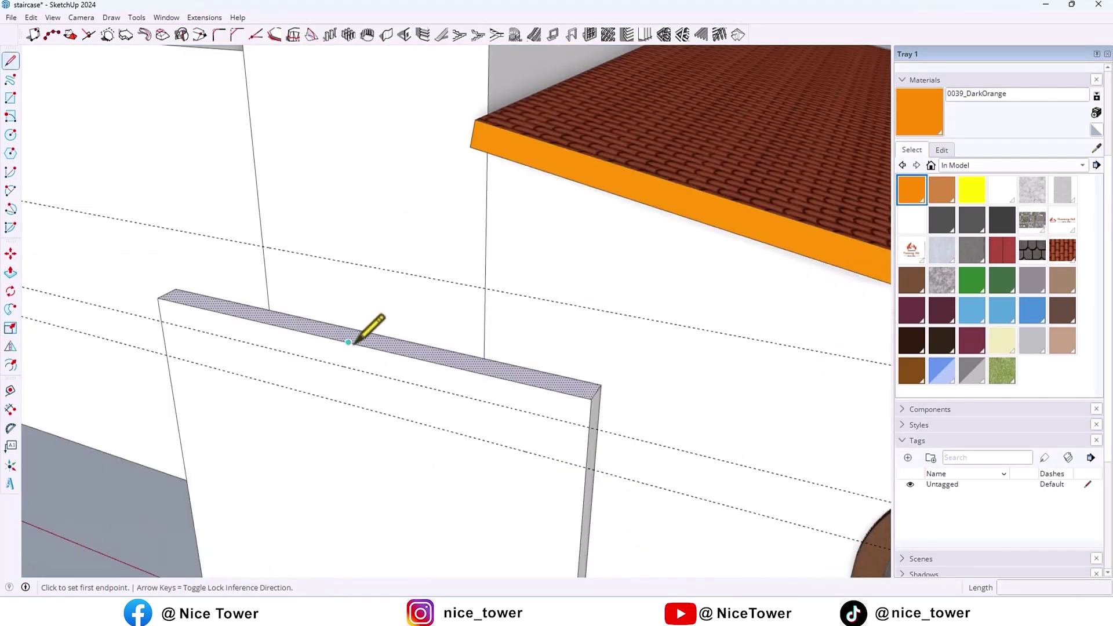
click(361, 333)
key(space)
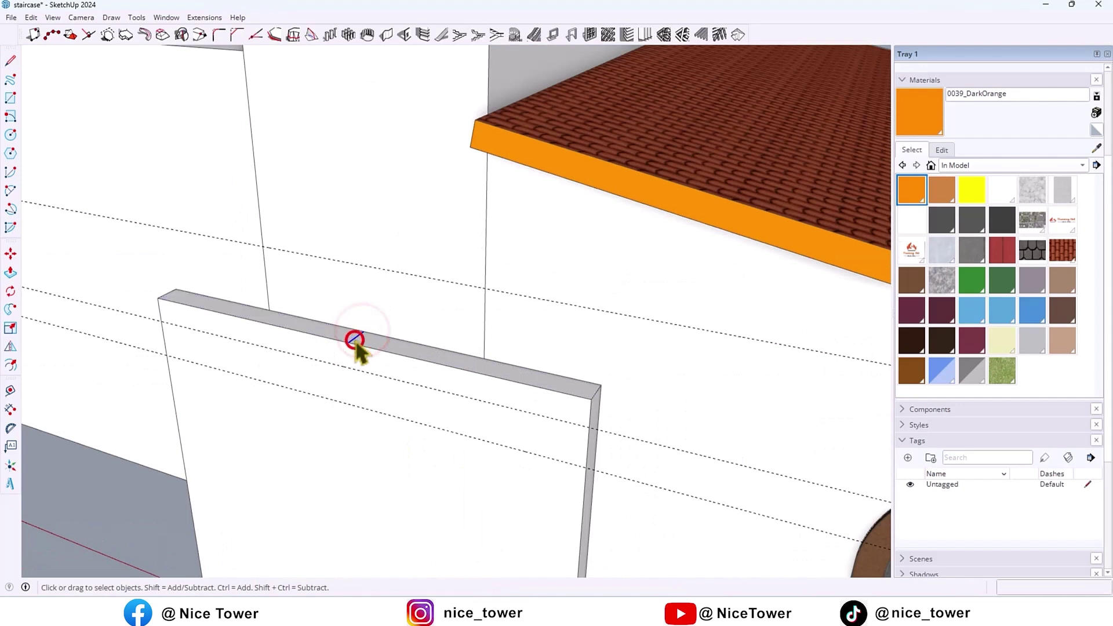
key(m)
click(349, 345)
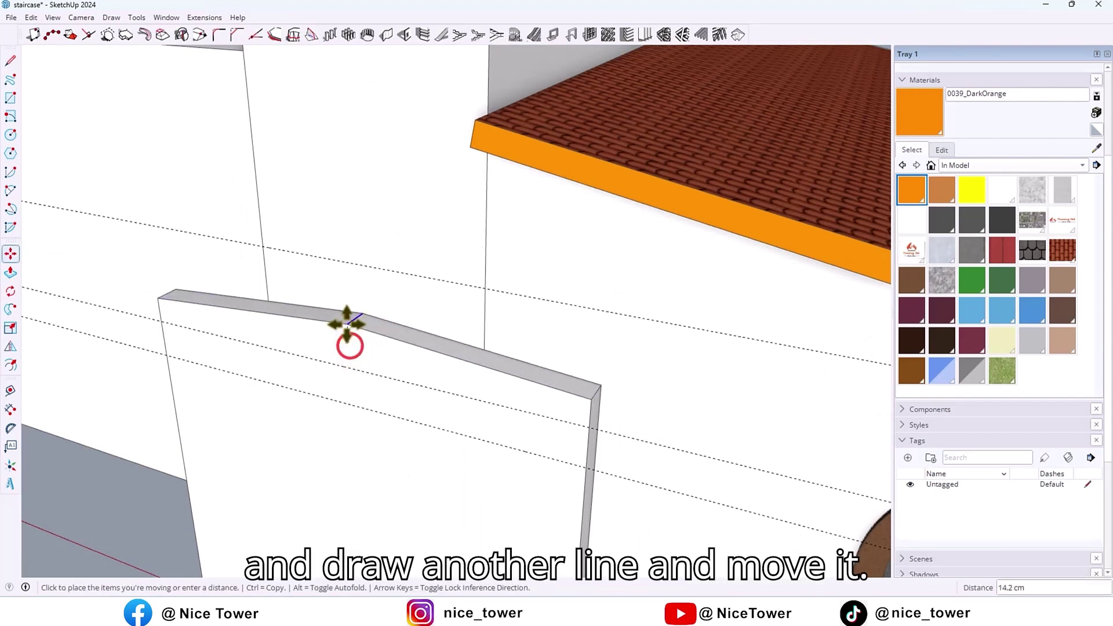
click(350, 268)
key(space)
Copy the gable's sloping inner edge down the wall's inner face and connect its end to the other slope with a line.
middle_drag(455, 330, 666, 382)
click(669, 384)
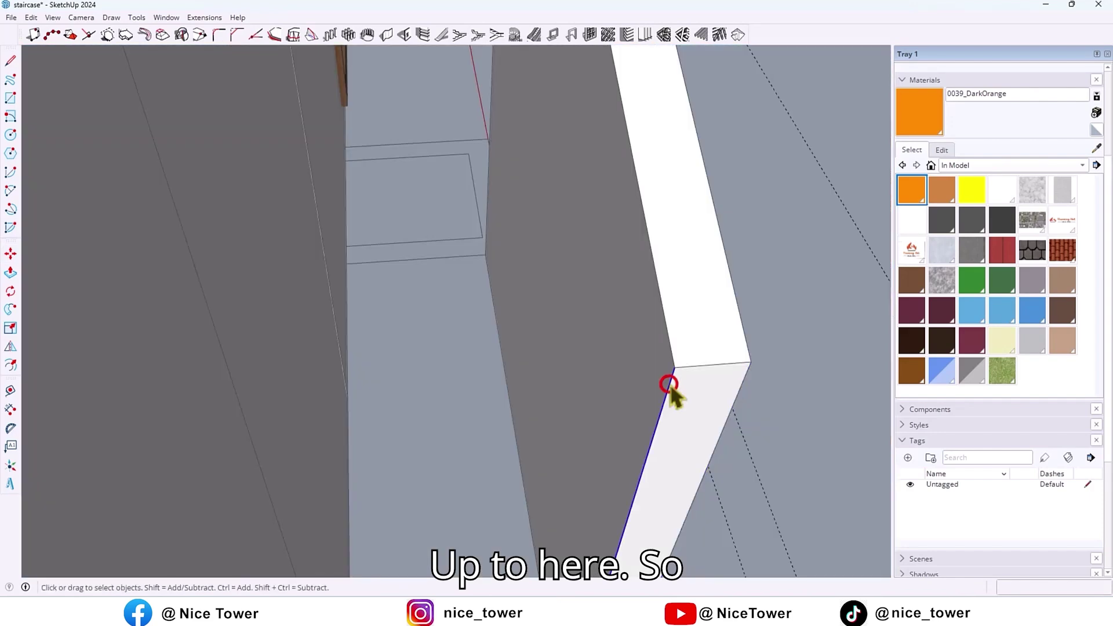
key(m)
key(ctrl)
click(655, 430)
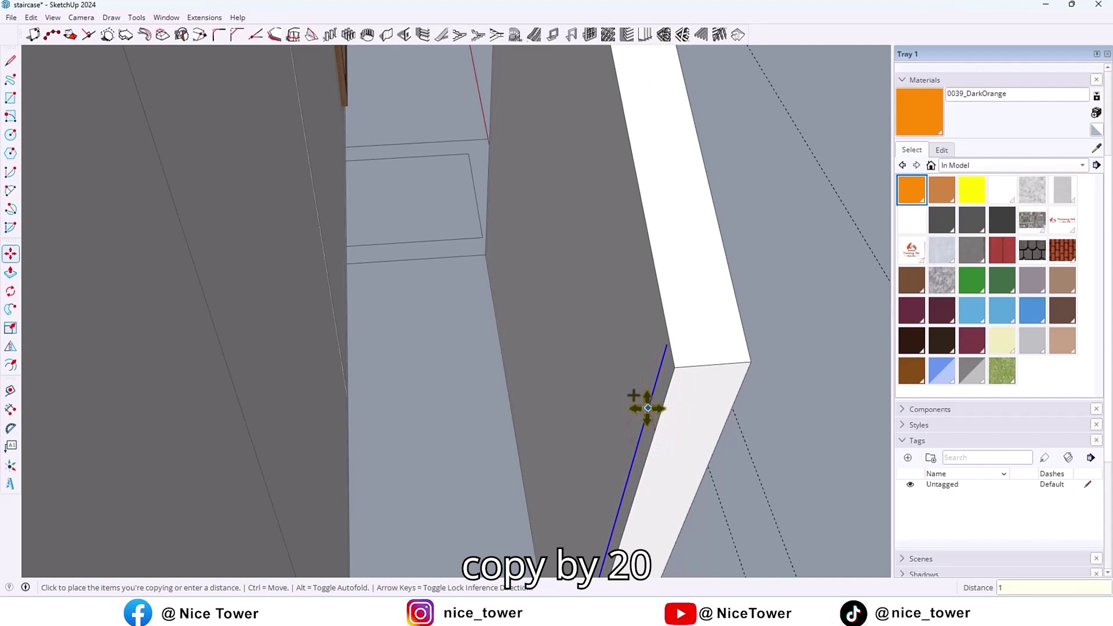
middle_drag(622, 361, 638, 368)
key(l)
click(651, 302)
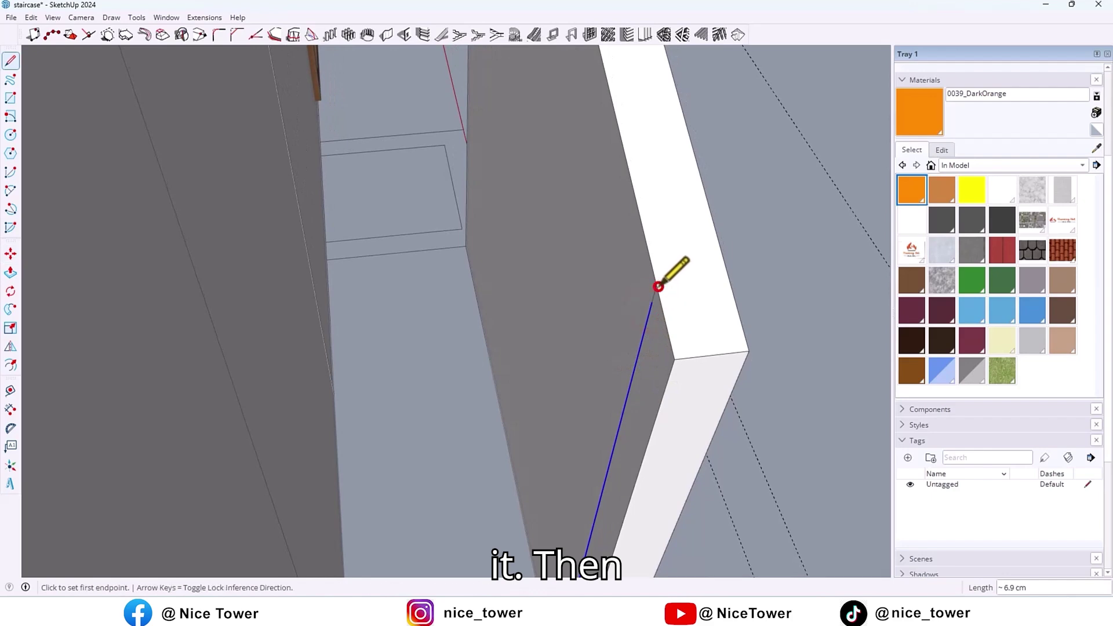
click(656, 284)
Extrude the narrow band under the gable's inner sloping edge back to the existing building wall.
key(p)
click(660, 351)
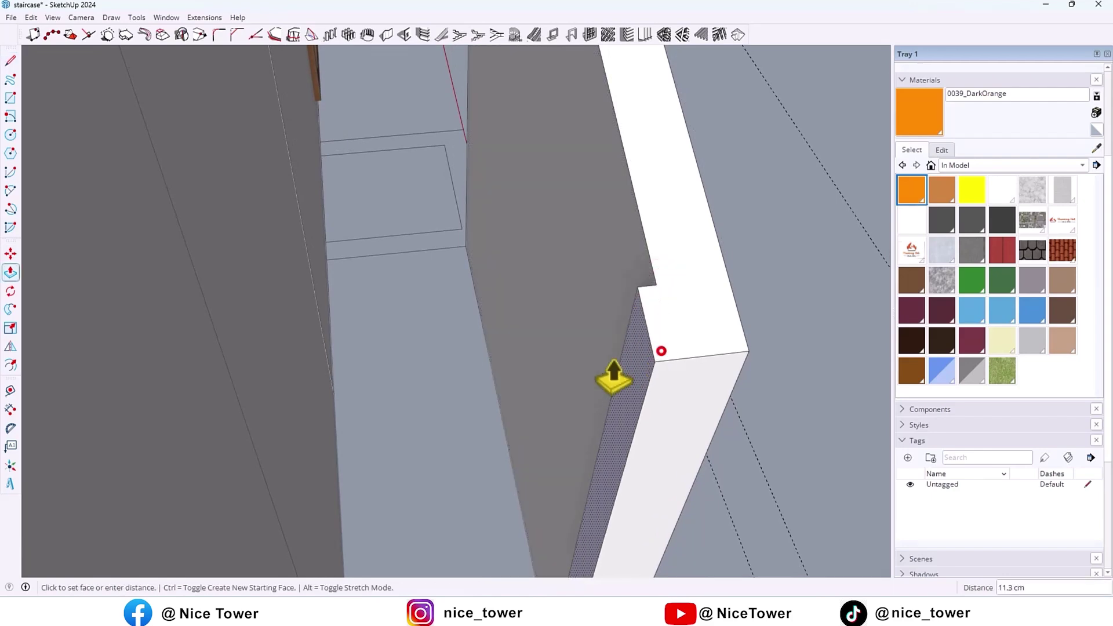
click(212, 364)
middle_drag(223, 348, 360, 259)
key(space)
Extrude the smaller room's L-shaped wall strip upward by 250 cm.
scroll(304, 258, down, 4)
scroll(289, 260, down, 4)
middle_drag(487, 313, 313, 324)
scroll(348, 336, up, 4)
key(p)
click(539, 493)
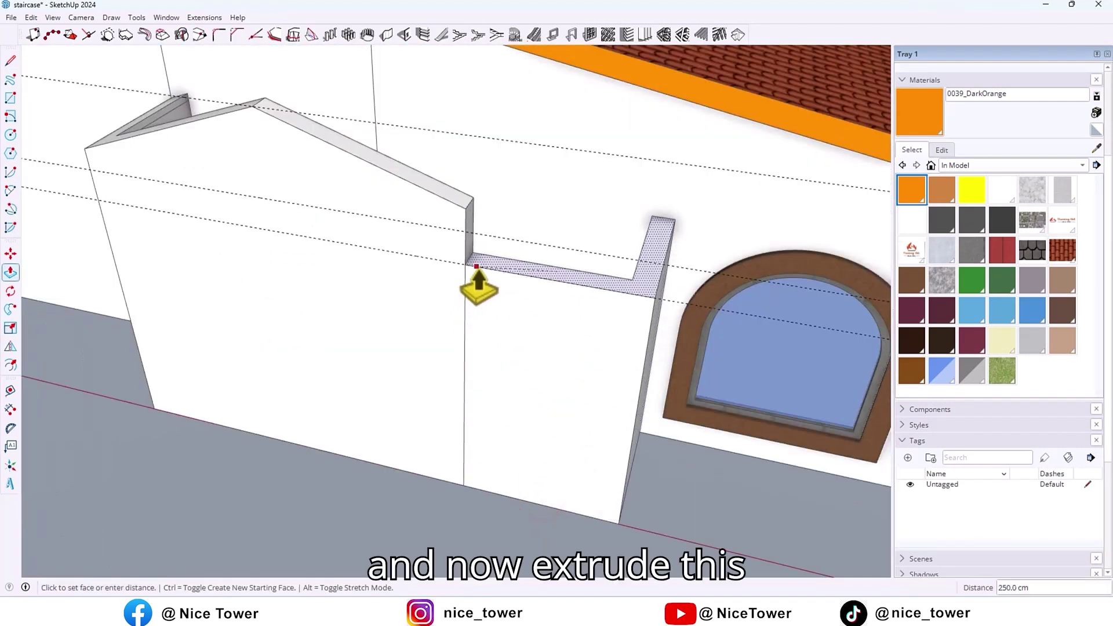
click(477, 266)
Hide the gabled room and scale the smaller room wall's narrow end face up to the upper guide line, about 1.12 times.
middle_drag(476, 266, 521, 328)
key(space)
scroll(457, 237, up, 4)
click(370, 393)
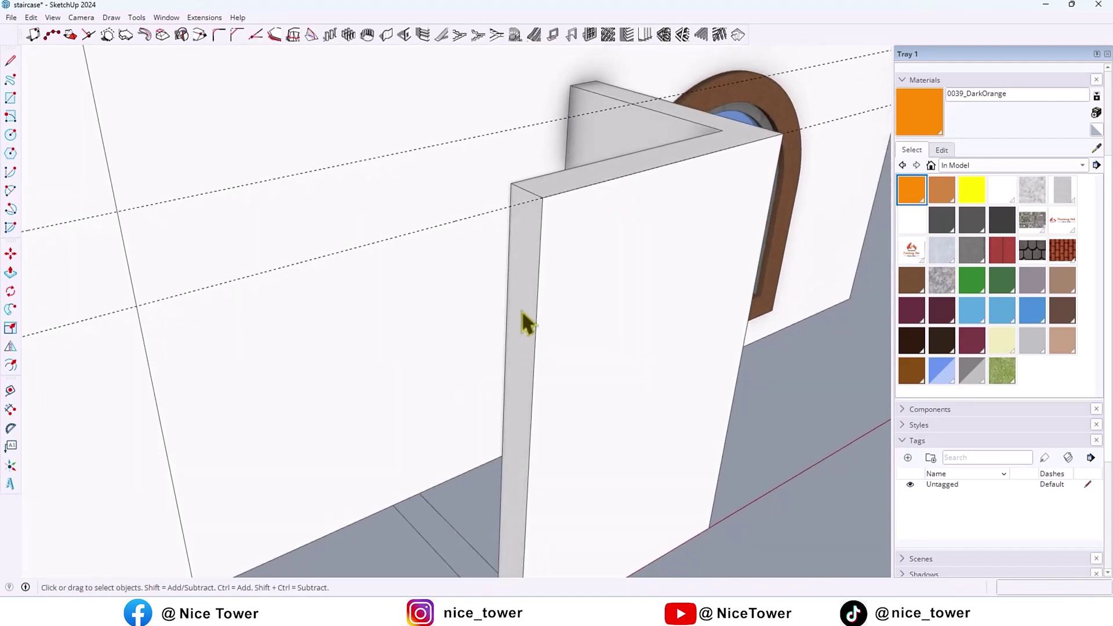
click(519, 300)
key(s)
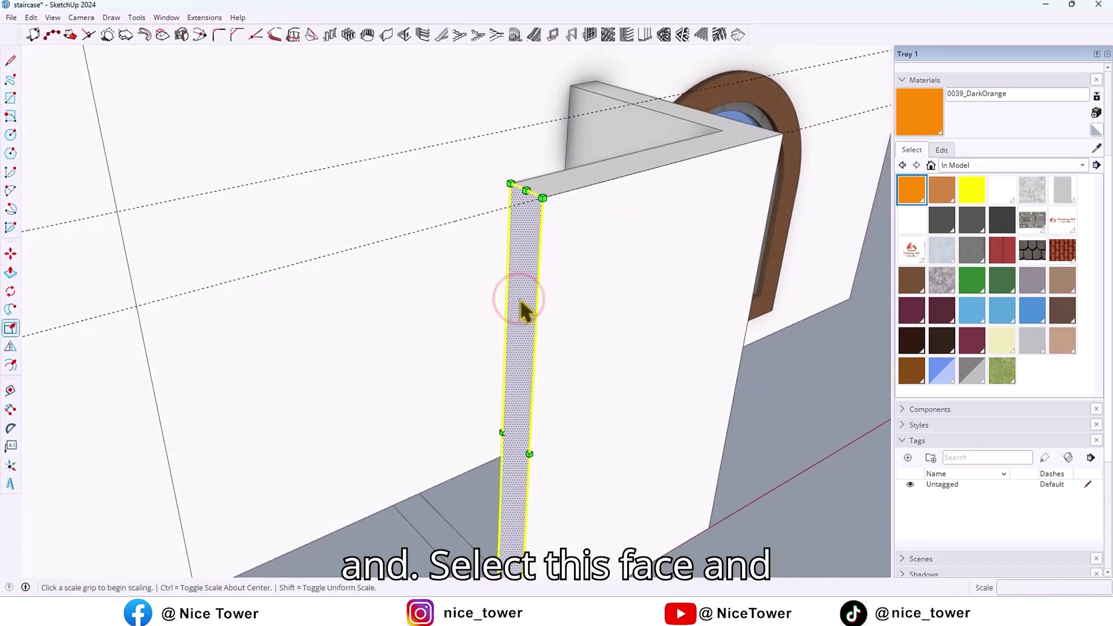
click(522, 186)
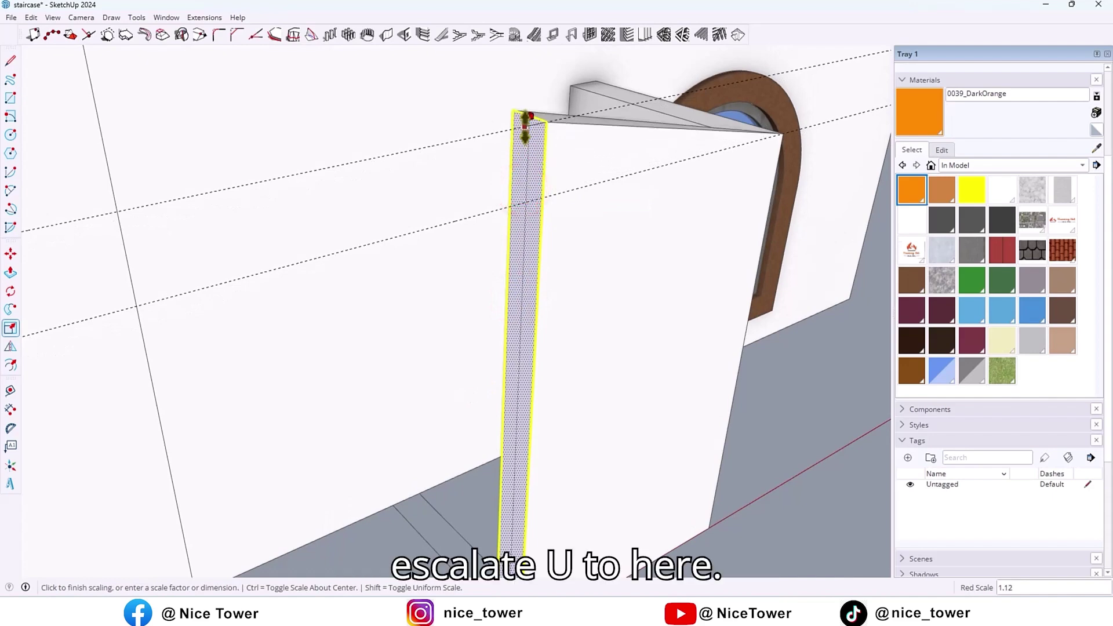
click(524, 126)
middle_drag(656, 220, 342, 163)
key(space)
Delete all guide lines and unhide the last hidden object, the gabled room.
scroll(458, 333, down, 5)
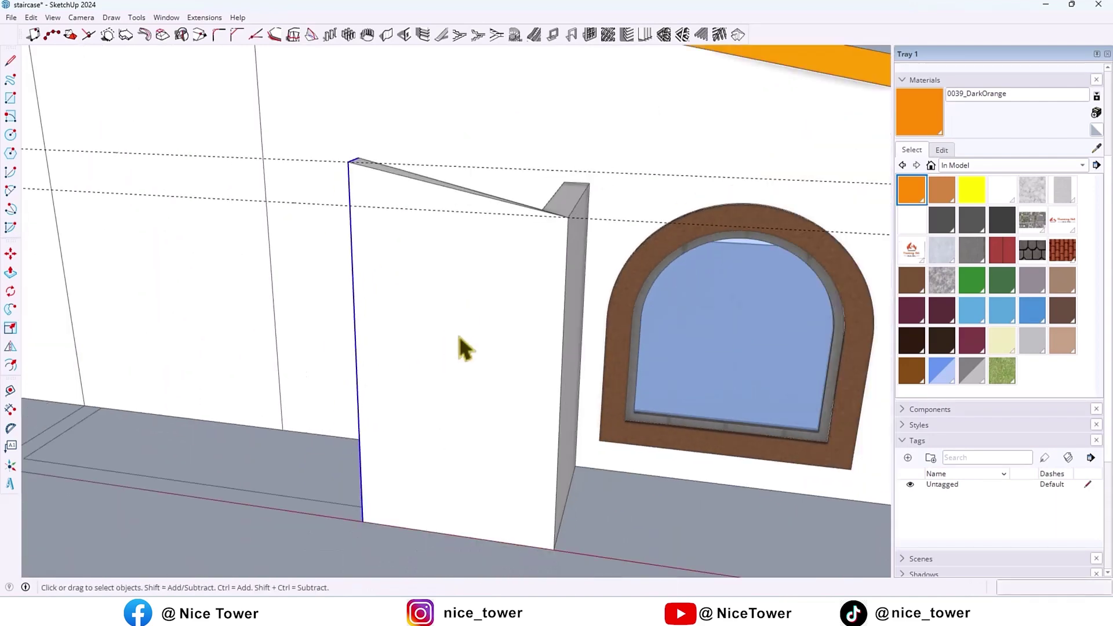
scroll(486, 338, down, 3)
middle_drag(442, 336, 637, 194)
middle_drag(667, 155, 608, 198)
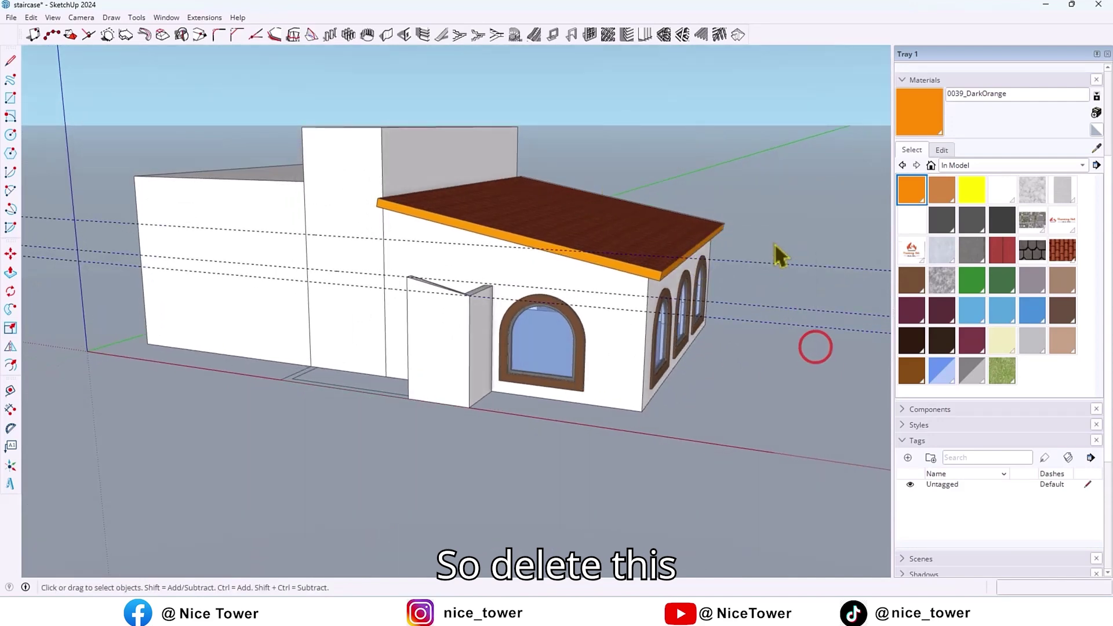
click(30, 17)
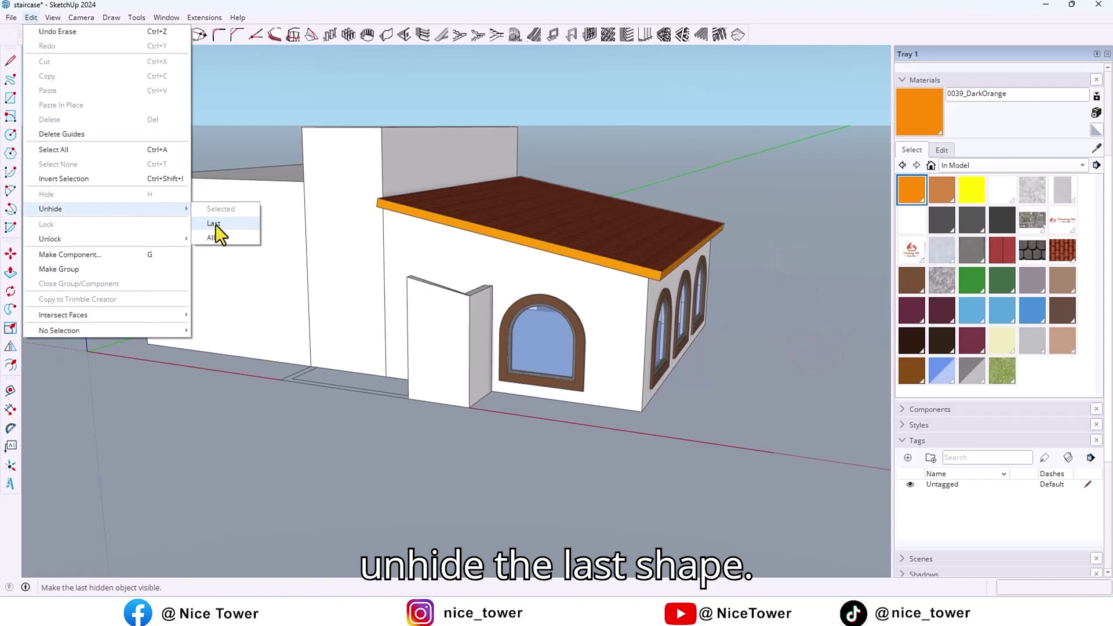
click(232, 224)
Draw a rectangle over one sloping side of the gabled room's top and extrude it into a roof slab.
middle_drag(388, 319, 603, 296)
key(r)
middle_drag(321, 220, 313, 254)
scroll(313, 277, up, 3)
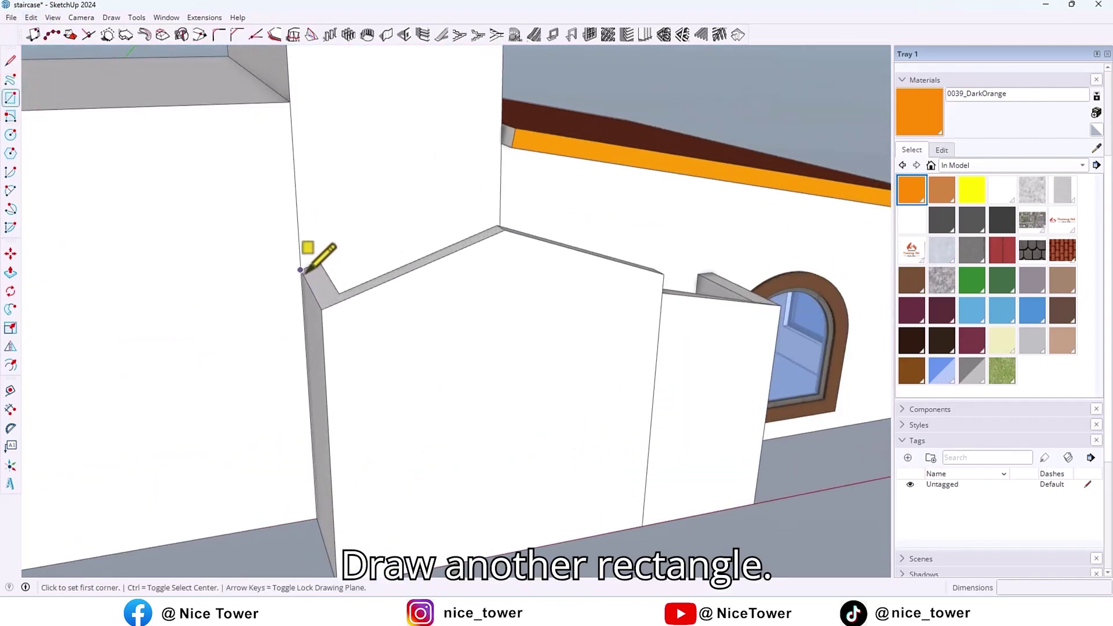
click(504, 230)
middle_drag(510, 229, 410, 219)
key(p)
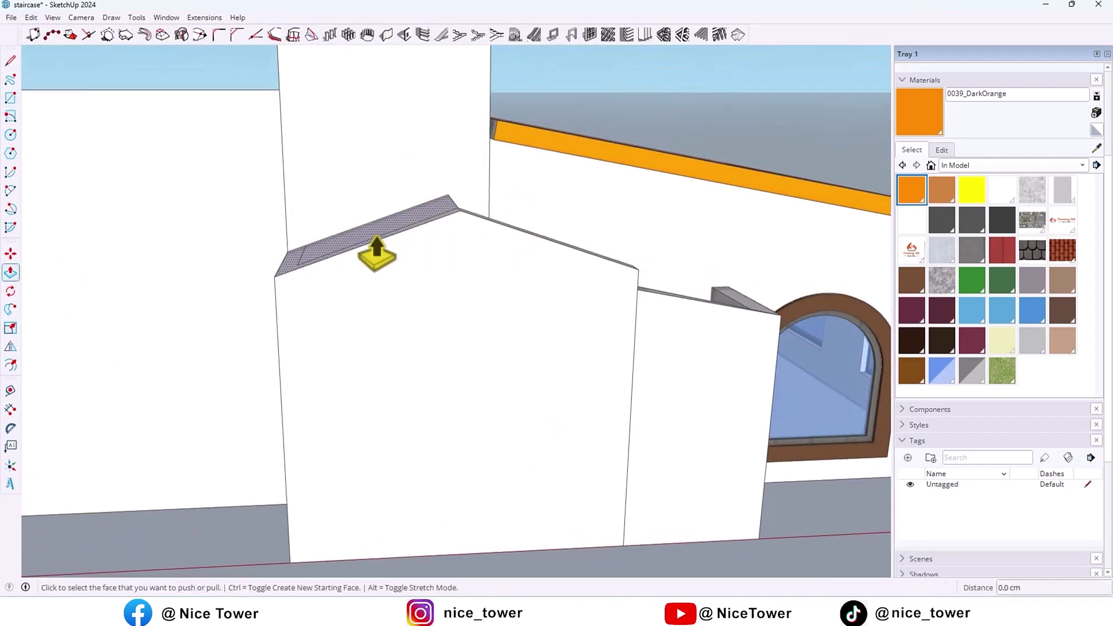
scroll(359, 250, up, 2)
click(356, 243)
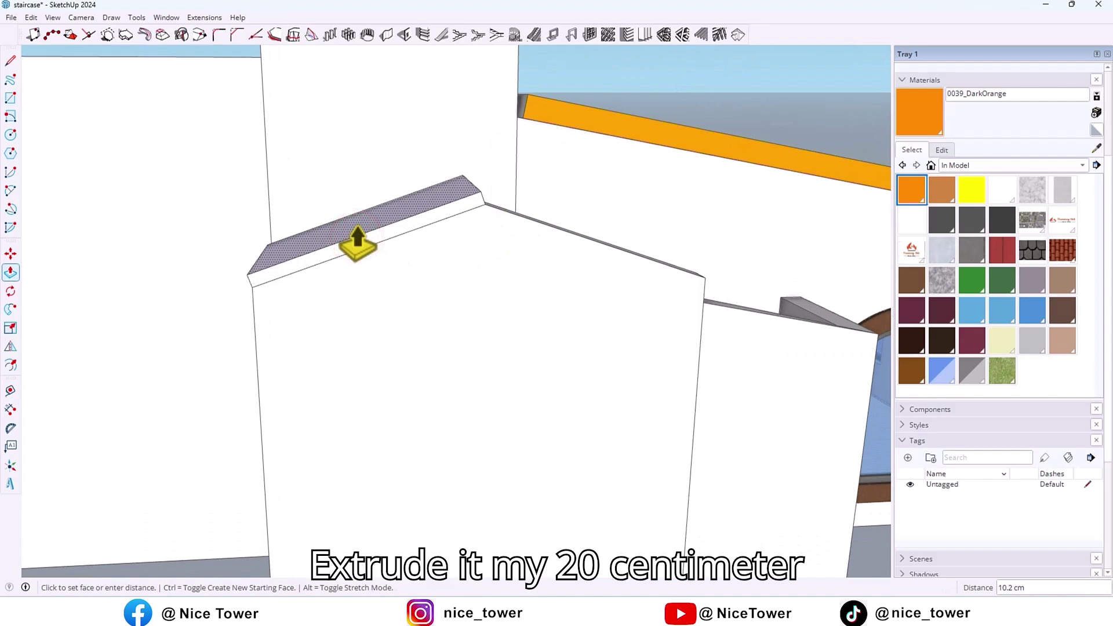
click(356, 226)
Extrude the front and lower edges of the gable's roof slab outward to form an overhang.
middle_drag(357, 226, 226, 267)
scroll(357, 228, up, 2)
click(360, 226)
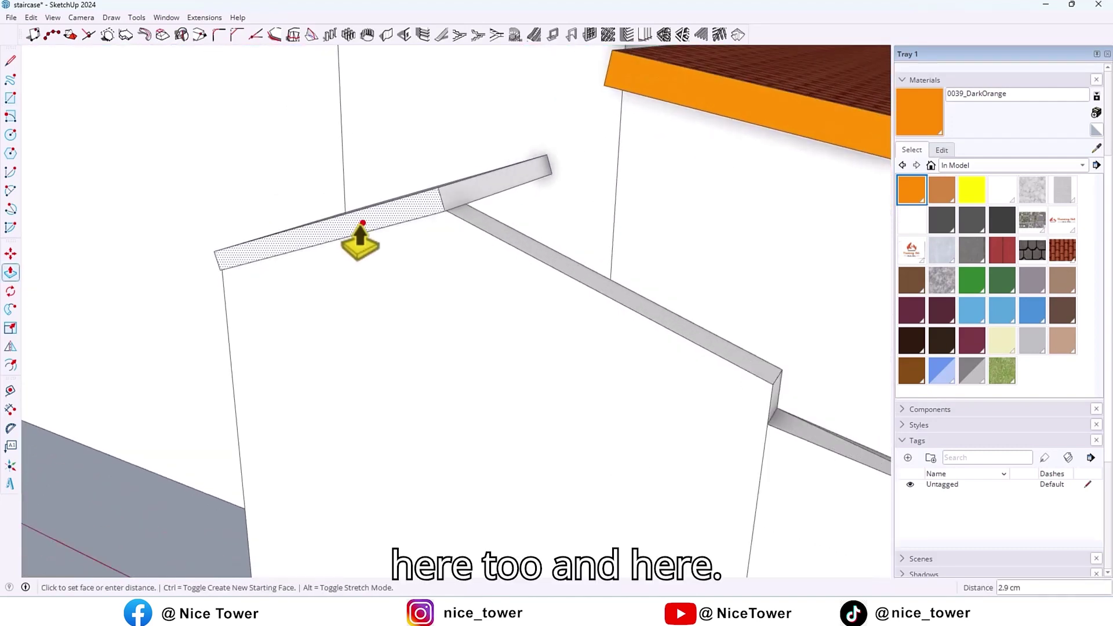
click(355, 226)
middle_drag(431, 210, 368, 176)
double_click(514, 288)
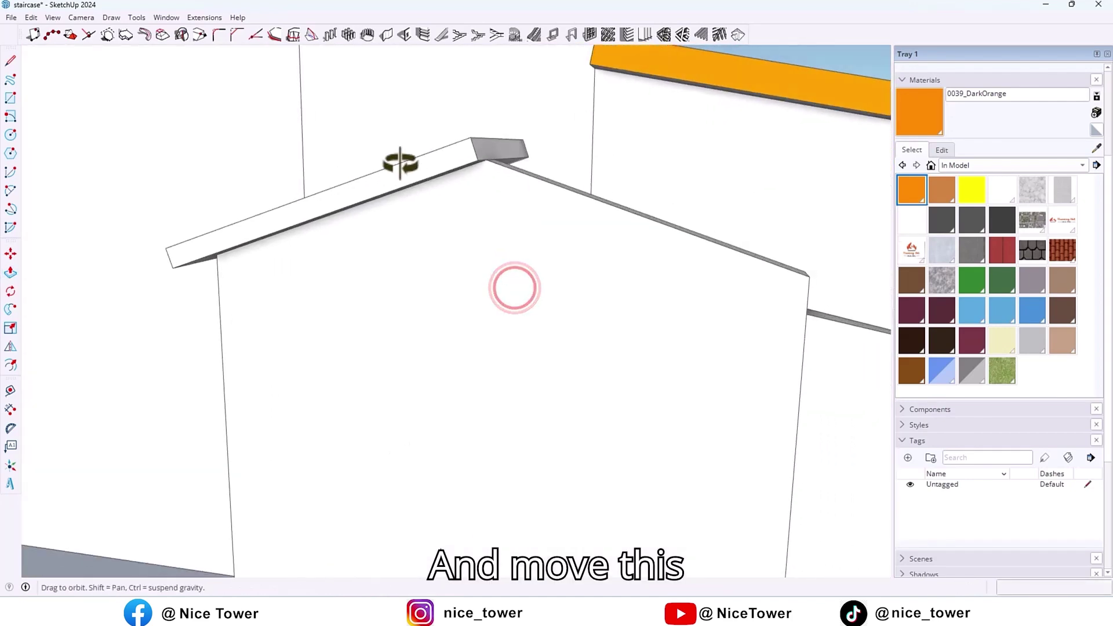
Move the roof slab's upper ridge edge about 5 cm along the red axis so that the slab end stands vertical.
scroll(449, 172, up, 3)
key(m)
click(556, 104)
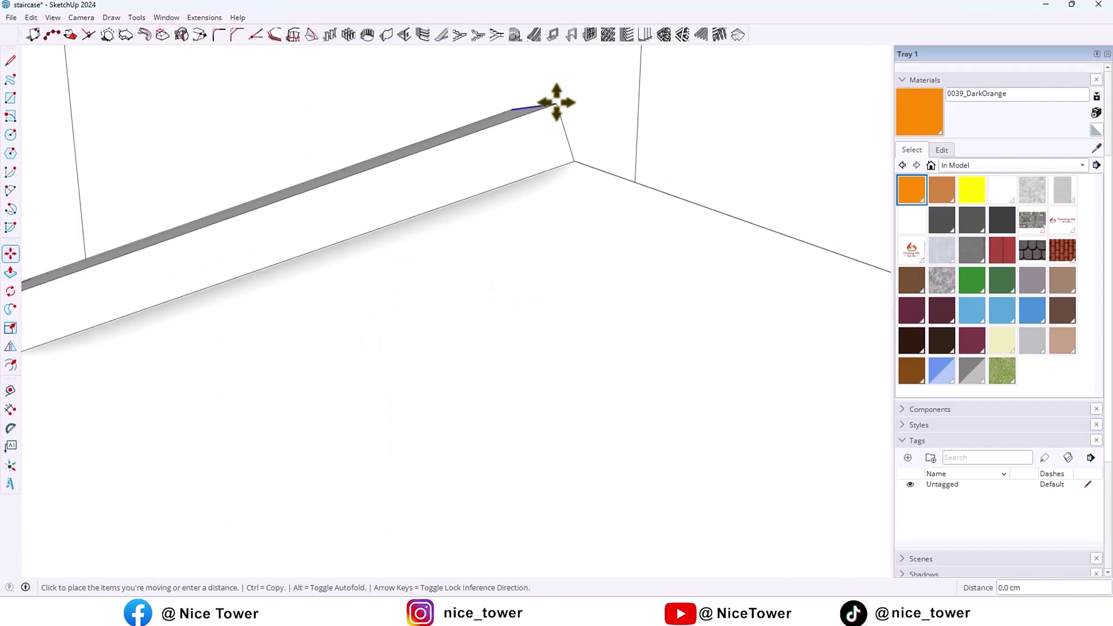
middle_drag(567, 102, 512, 99)
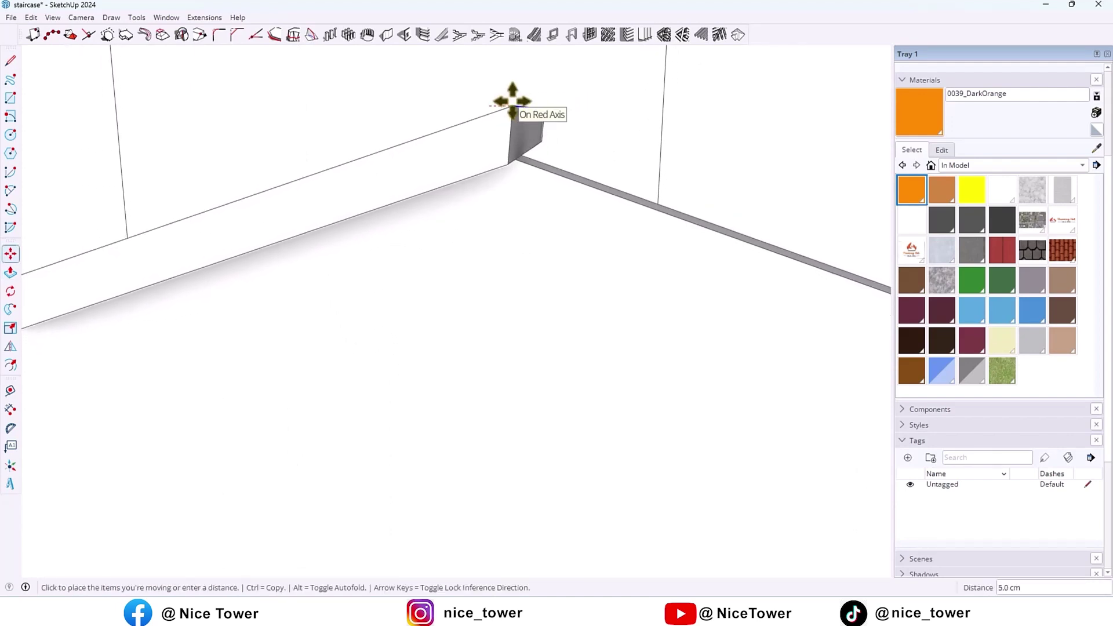
click(509, 108)
middle_drag(504, 119, 535, 198)
key(space)
scroll(510, 195, down, 4)
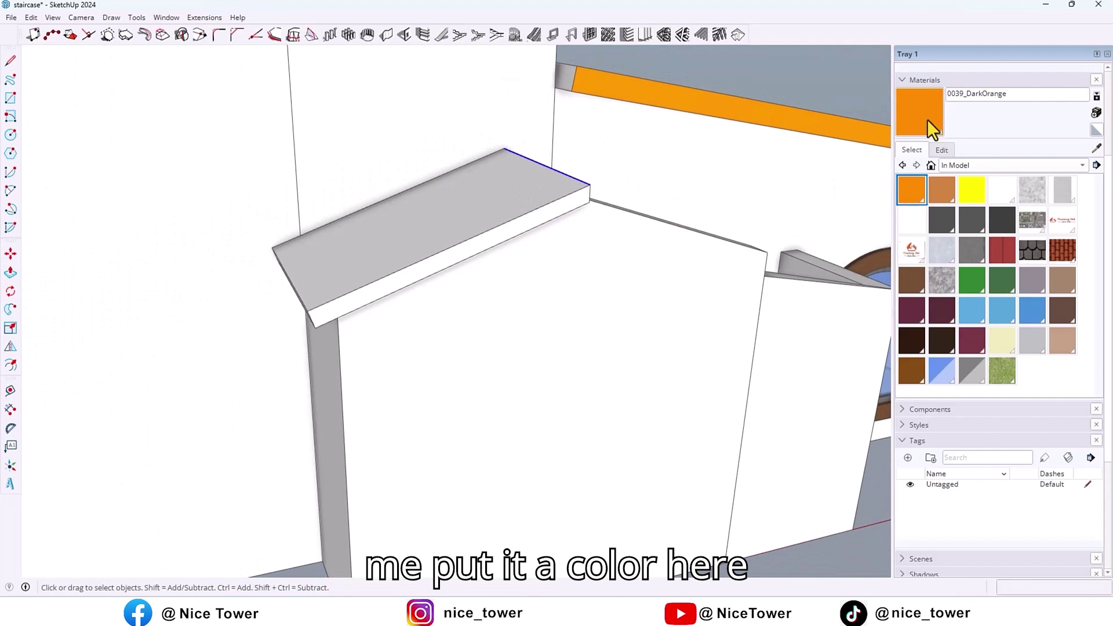
Paint the edge faces of the gable's roof slab with 0039_DarkOrange.
click(586, 193)
mouse_move(586, 192)
middle_down()
mouse_move(521, 278)
mouse_move(397, 285)
mouse_move(278, 248)
mouse_move(389, 255)
middle_up()
click(395, 291)
key(space)
Sample Roofing Tile Spanish from the main roof and paint the top of the gable's roof slab with it.
click(383, 219)
click(1090, 148)
click(744, 105)
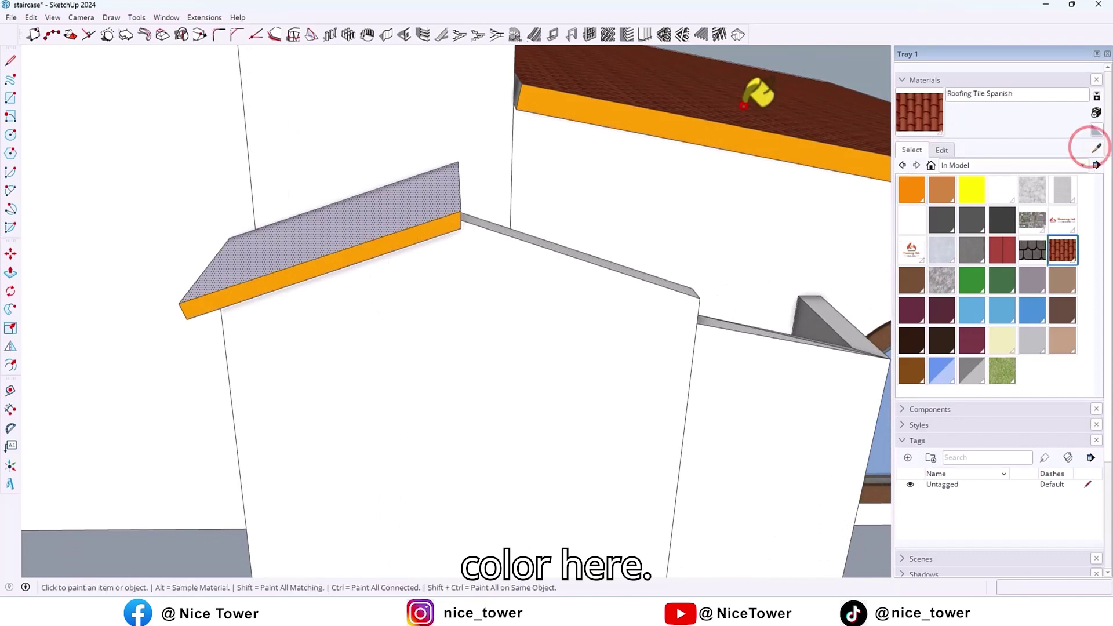
click(401, 201)
key(space)
Select the whole painted roof slab of the gable and make it a group.
middle_drag(455, 232, 412, 237)
triple_click(410, 236)
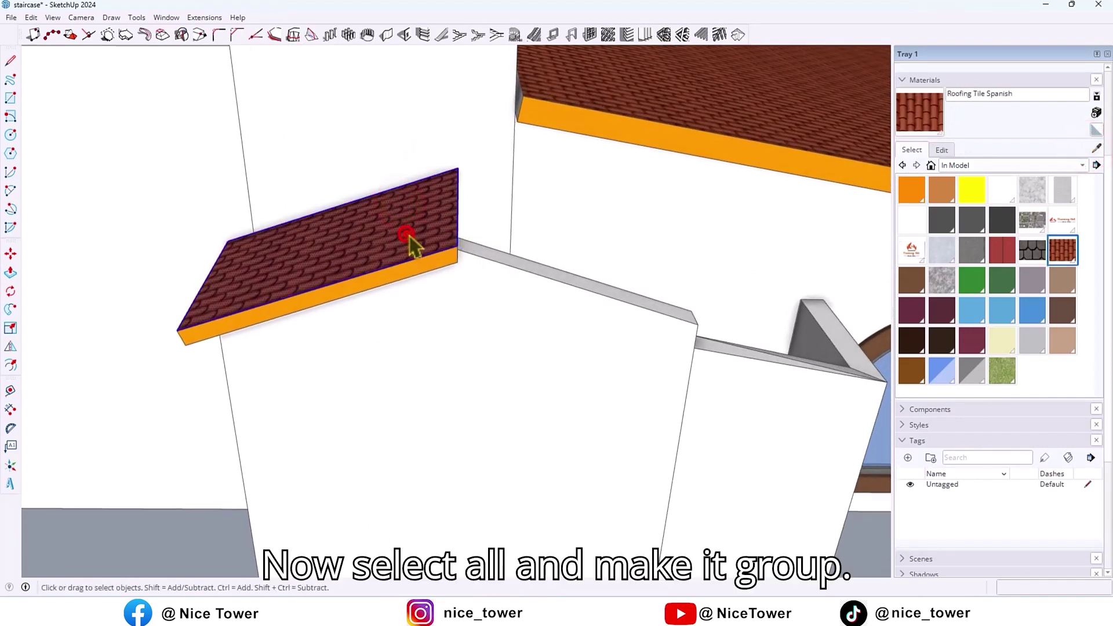
right_click(408, 234)
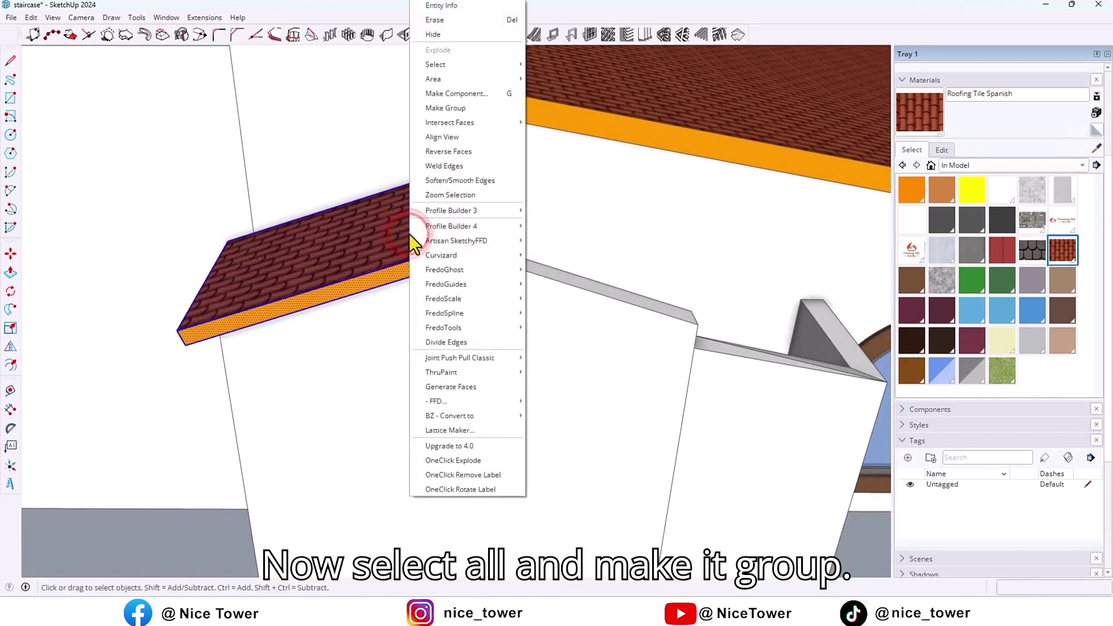
click(458, 109)
Flip a copy of the roof slab group about the gable's centre plane to cover the opposite slope.
scroll(345, 154, down, 3)
click(11, 343)
middle_drag(341, 322, 257, 225)
drag(271, 216, 373, 415)
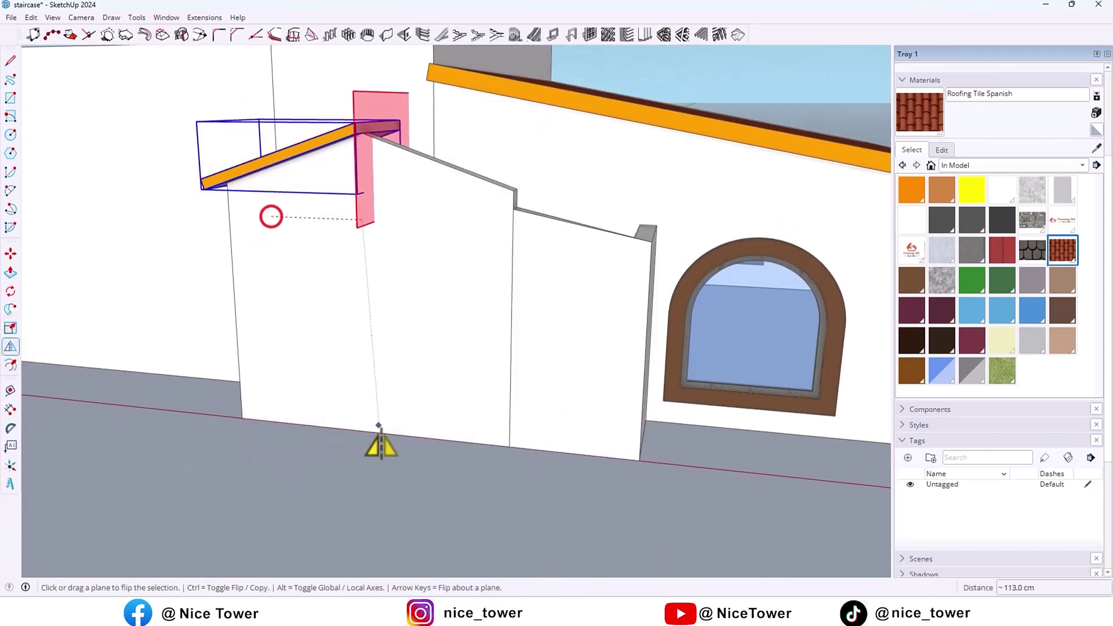
click(364, 441)
key(ctrl)
key(space)
Draw a rectangle over the smaller room's sloping top, extrude it 20 cm and extend the slab's exposed edges outward by 20 cm.
scroll(375, 199, up, 3)
middle_drag(400, 191, 354, 221)
key(r)
click(427, 219)
click(712, 263)
key(p)
click(608, 280)
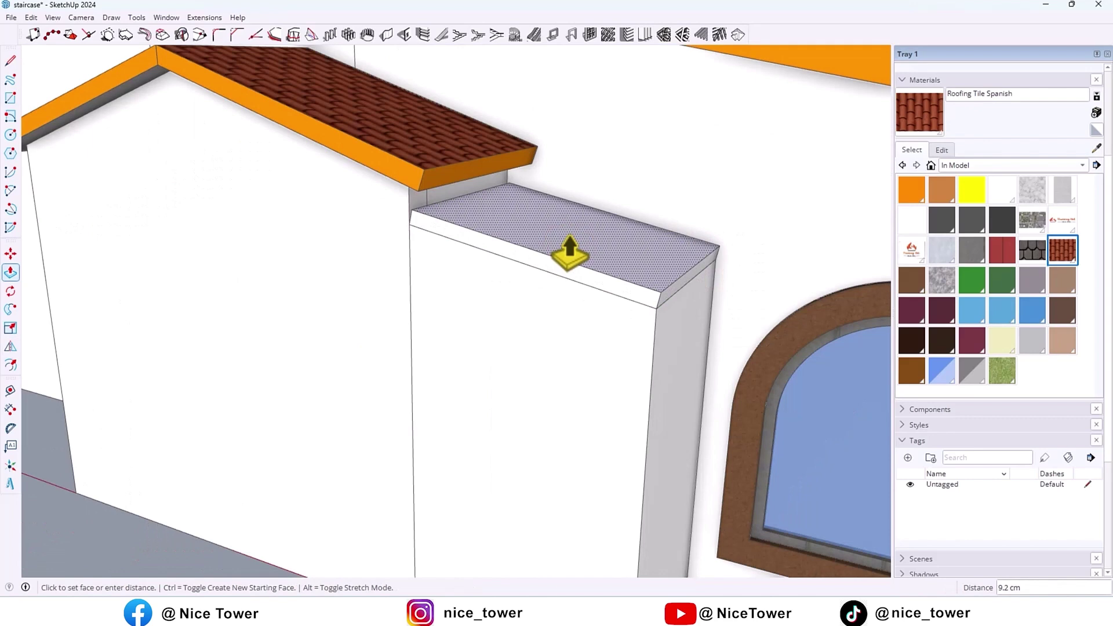
text(20)
key(Return)
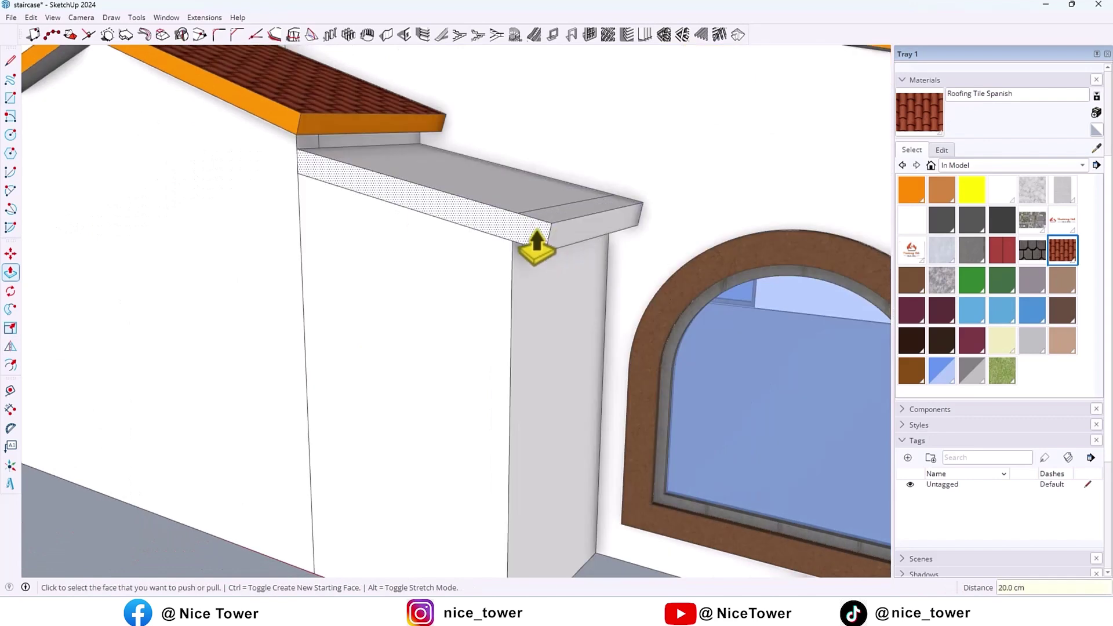
double_click(535, 234)
scroll(544, 231, down, 3)
key(space)
Paint the top faces of the smaller room's roof slab with Roofing Tile Spanish.
click(917, 107)
click(530, 216)
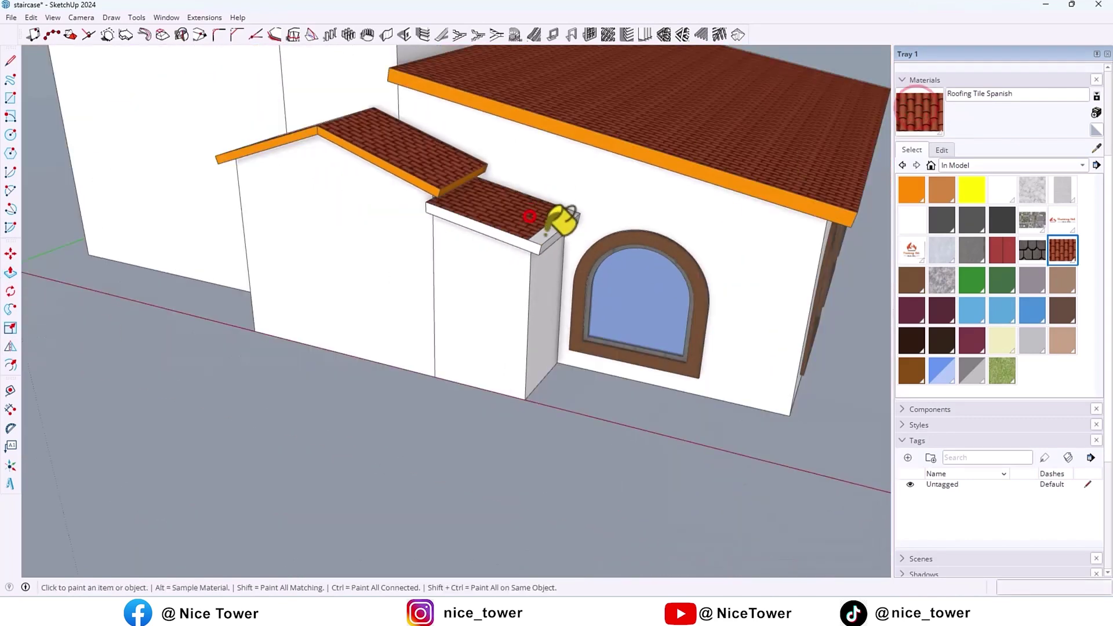
click(544, 236)
Sample 0039_DarkOrange from the main roof's edge and paint the front and end edges of the smaller room's roof slab.
middle_drag(544, 236, 549, 168)
click(1095, 149)
click(742, 148)
scroll(490, 247, up, 2)
click(460, 241)
click(510, 226)
Place two horizontal guides across the gabled side room's front wall, the upper one 60 cm above the lower.
key(t)
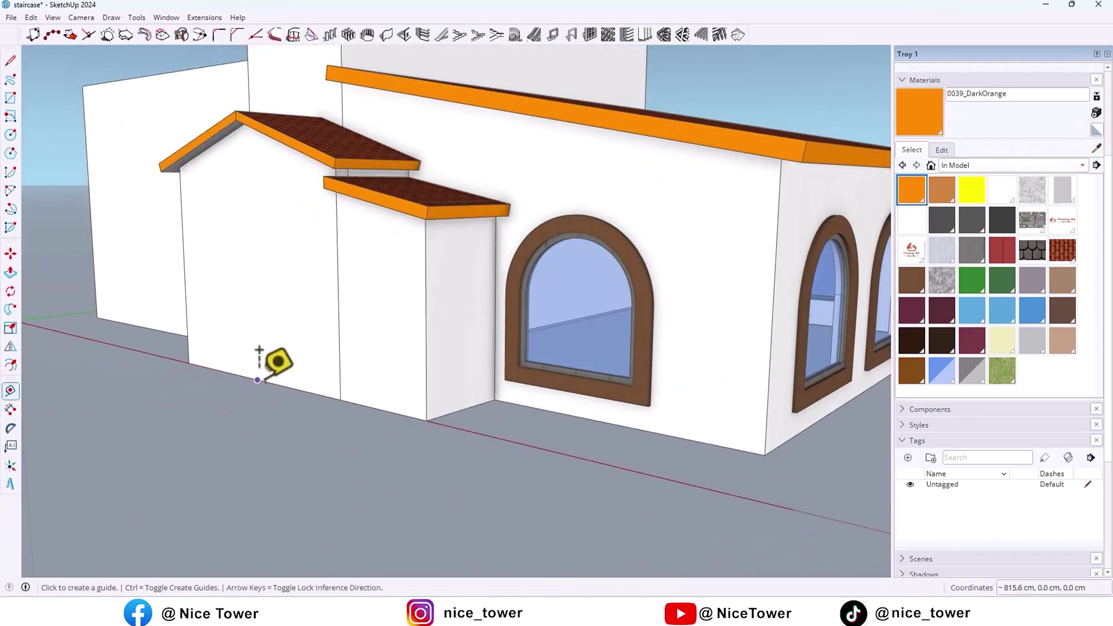
click(257, 379)
click(256, 313)
click(253, 313)
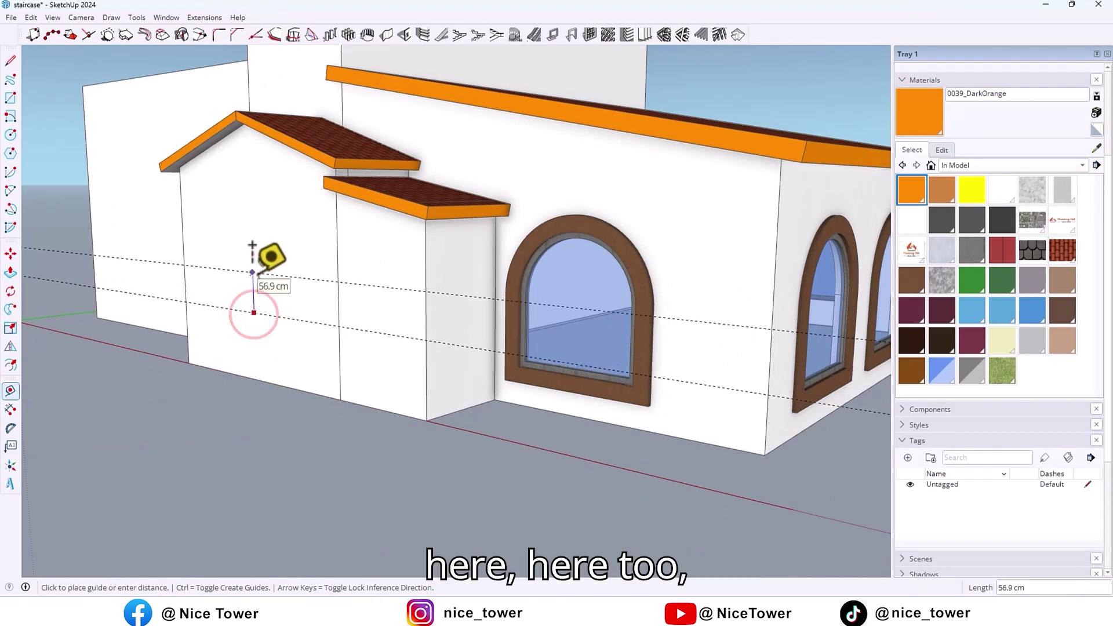
Add a pair of vertical guides 60 cm apart near each side edge of the gabled room's front wall.
scroll(199, 268, up, 3)
middle_drag(199, 268, 313, 262)
click(132, 253)
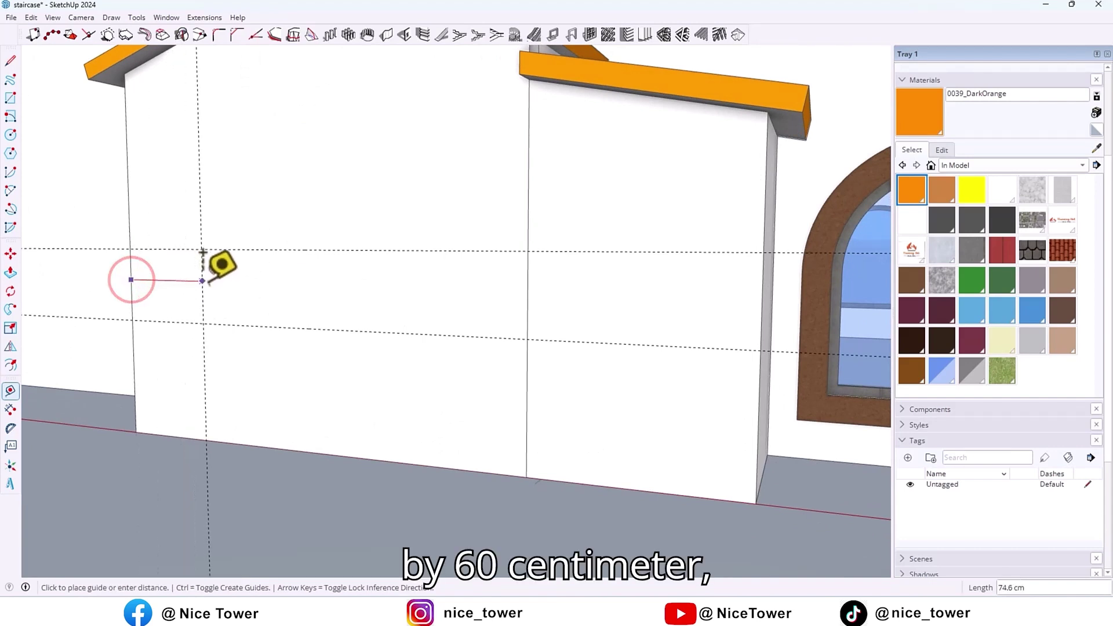
click(204, 280)
click(204, 260)
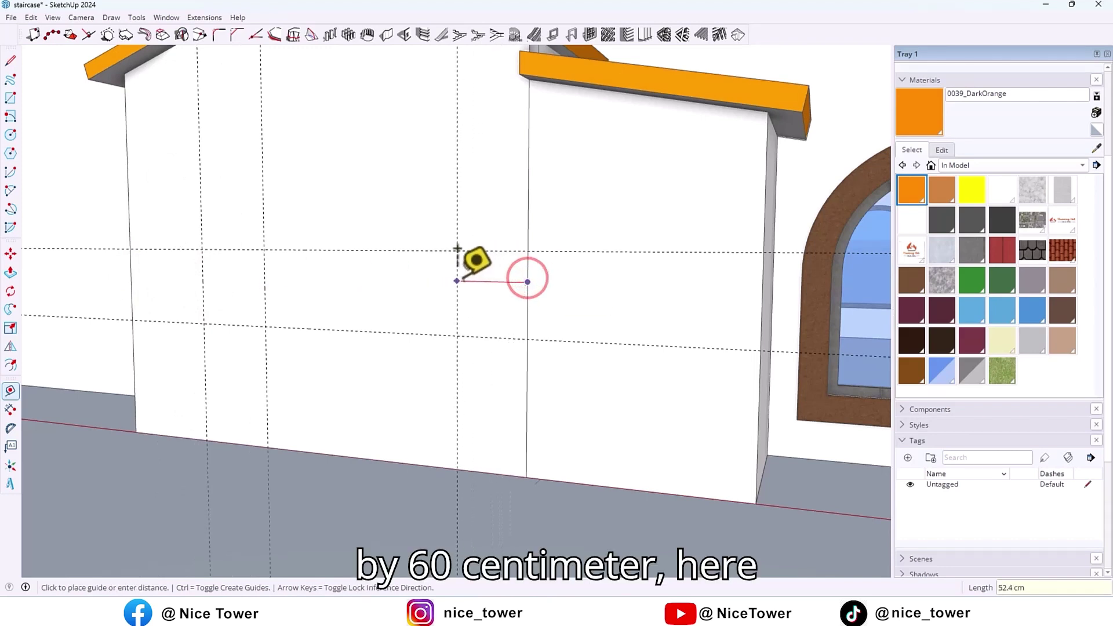
click(451, 284)
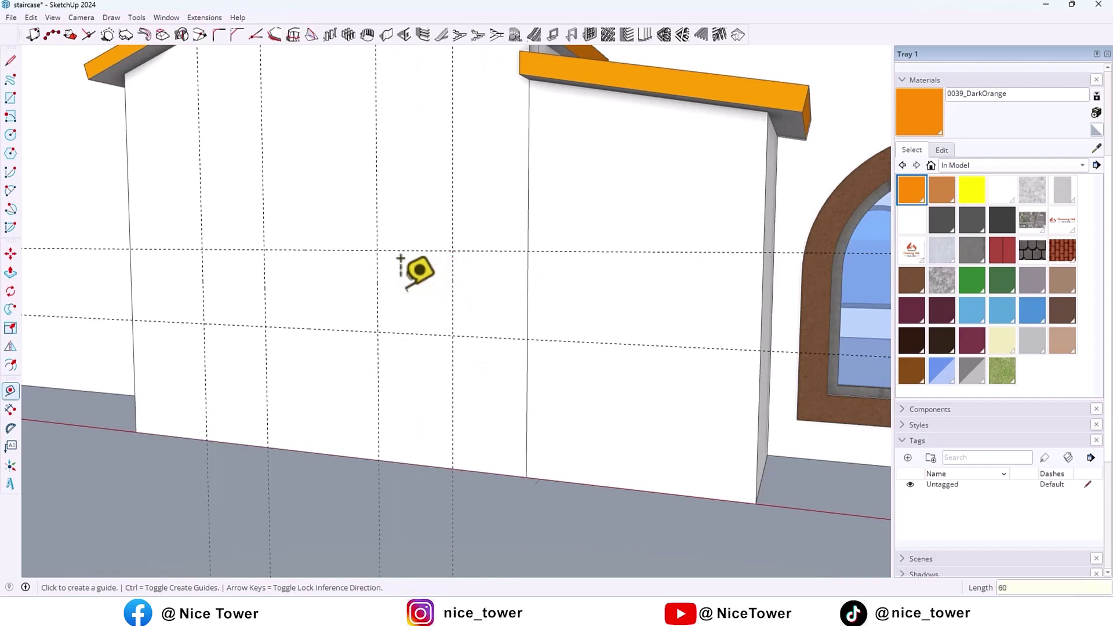
Open the gabled room's wall group and draw two 60 × 60 cm window squares between the guide intersections.
scroll(370, 290, up, 5)
key(space)
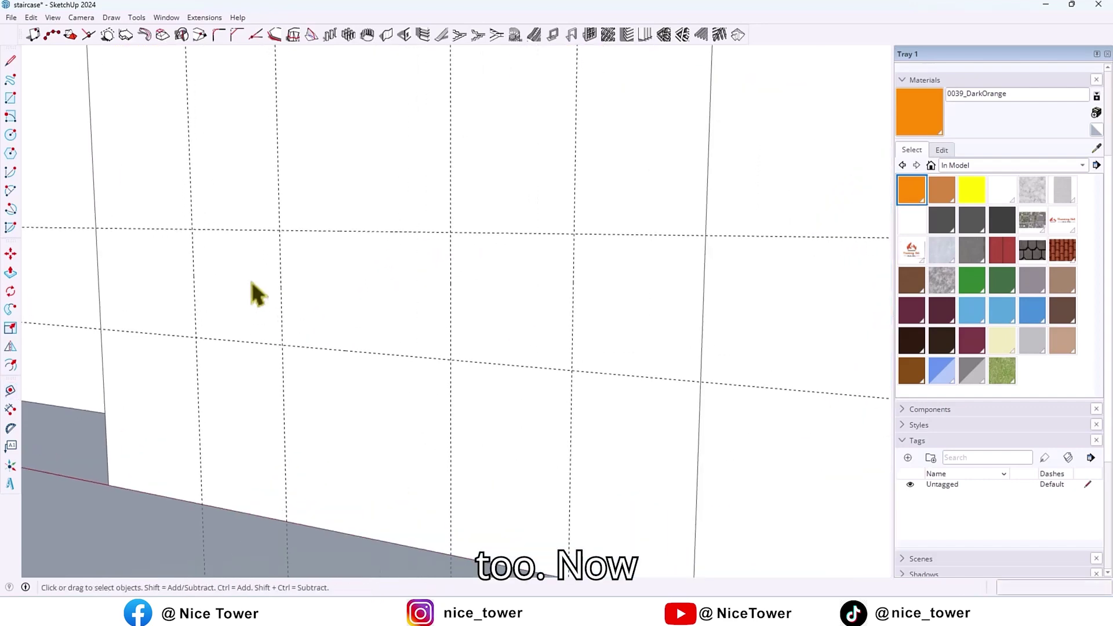
click(235, 285)
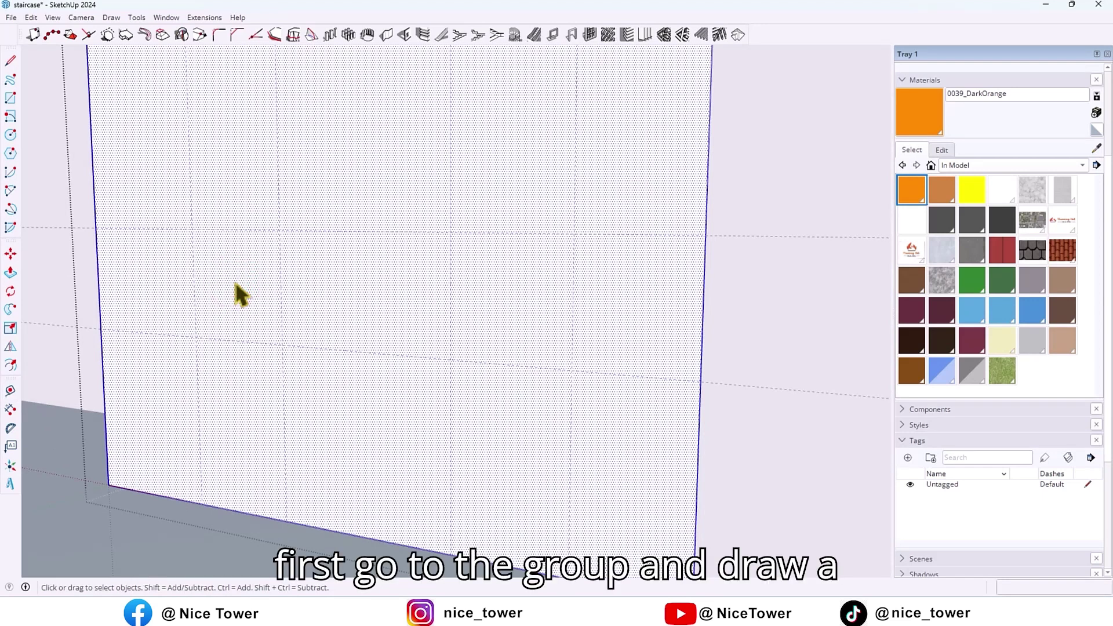
click(198, 337)
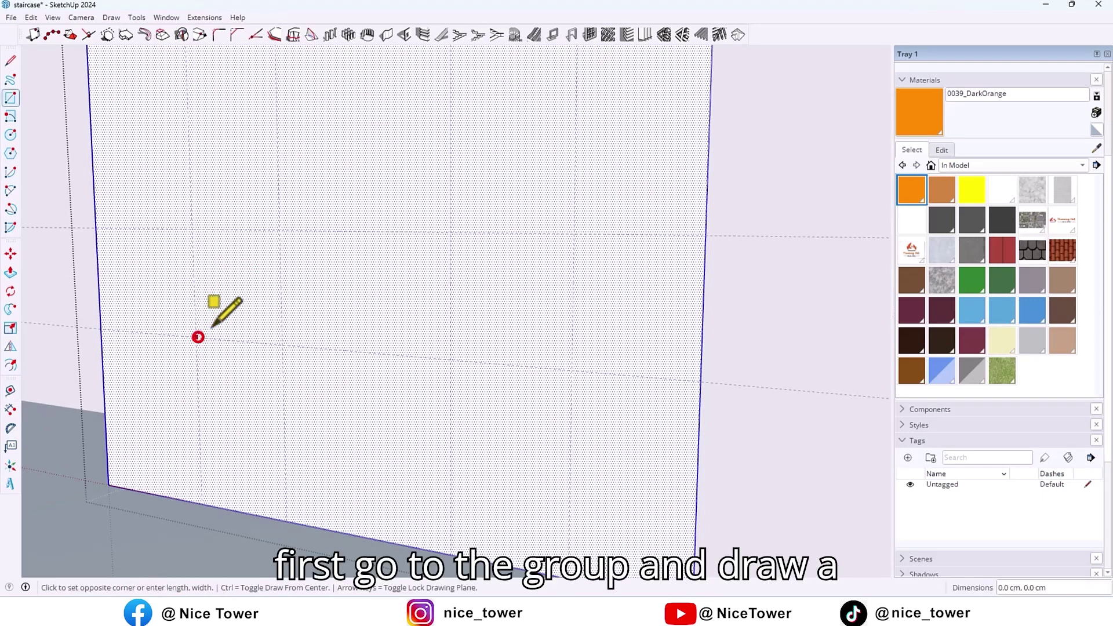
click(279, 230)
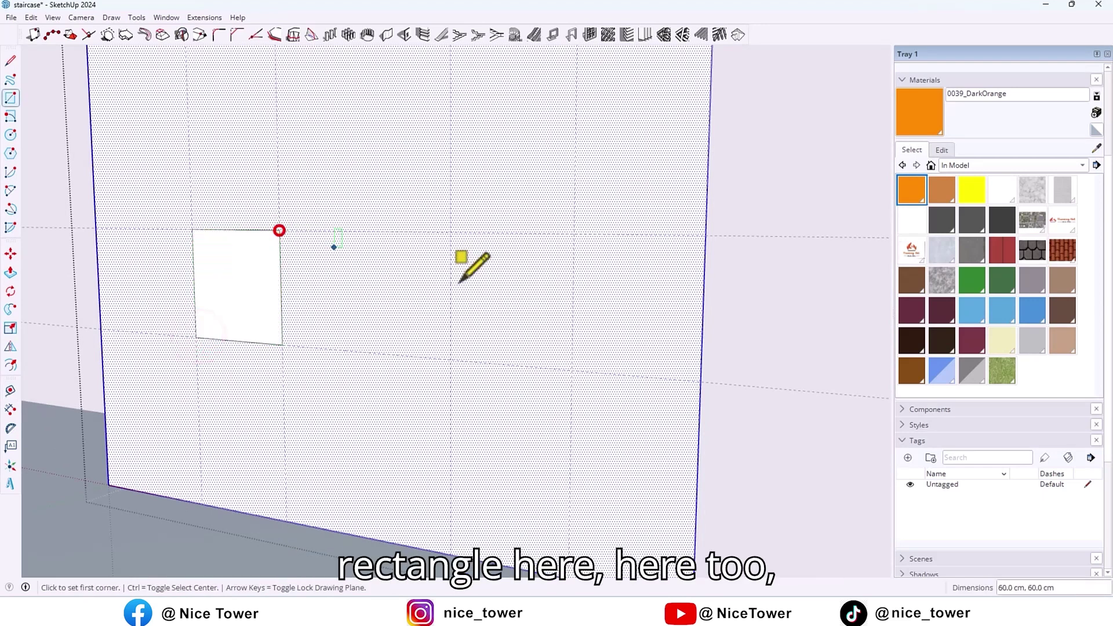
click(573, 235)
Push both window squares through the wall thickness to cut the openings.
key(p)
middle_drag(551, 253, 455, 322)
click(453, 319)
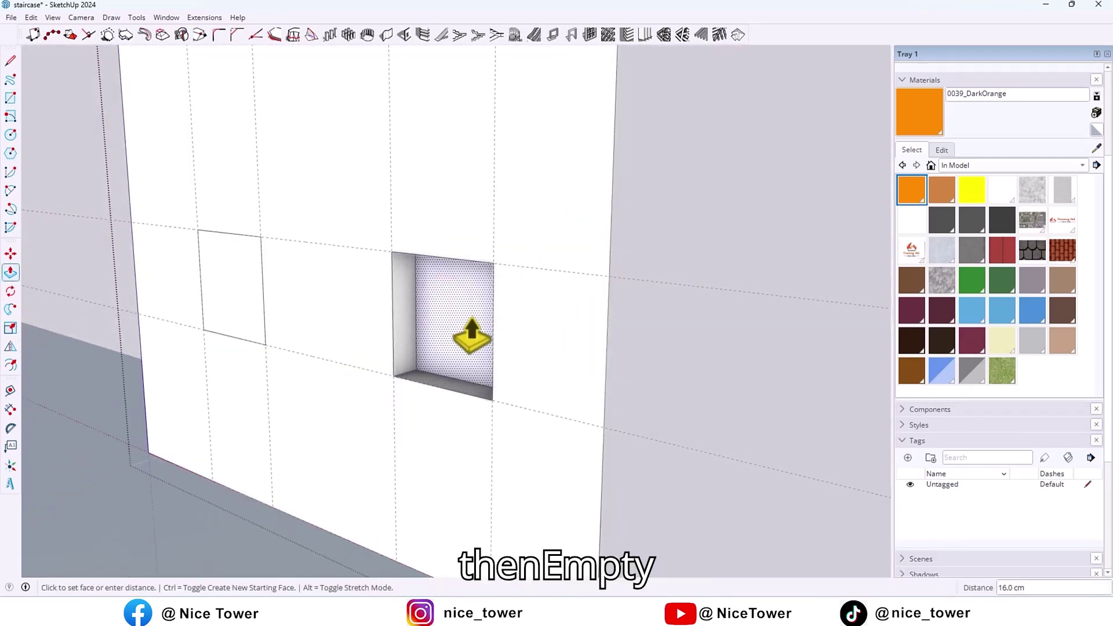
click(476, 324)
double_click(238, 295)
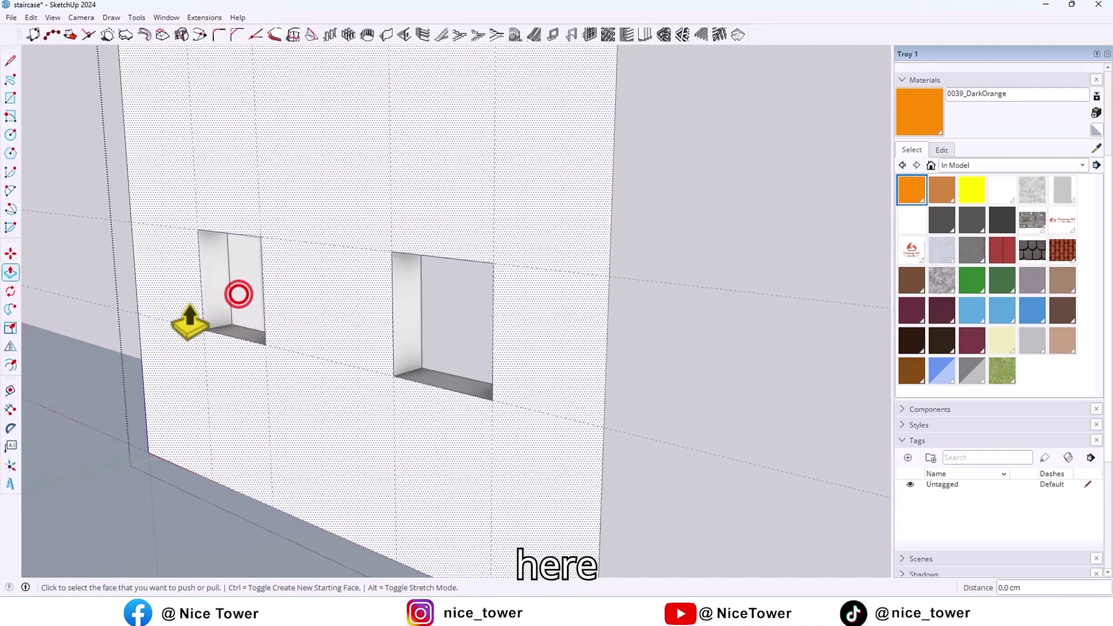
Draw a rectangle over the first opening and turn it into a one-row, one-column rectangular window frame, 7 cm deep and wide, with Panel Divider.
click(175, 302)
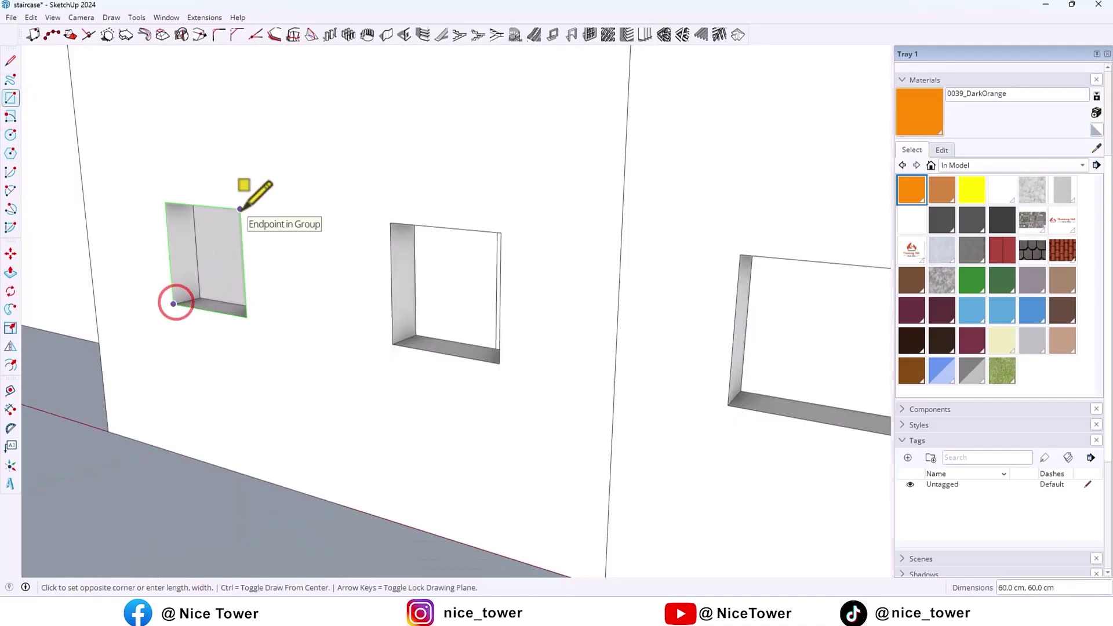
click(240, 208)
key(space)
click(214, 246)
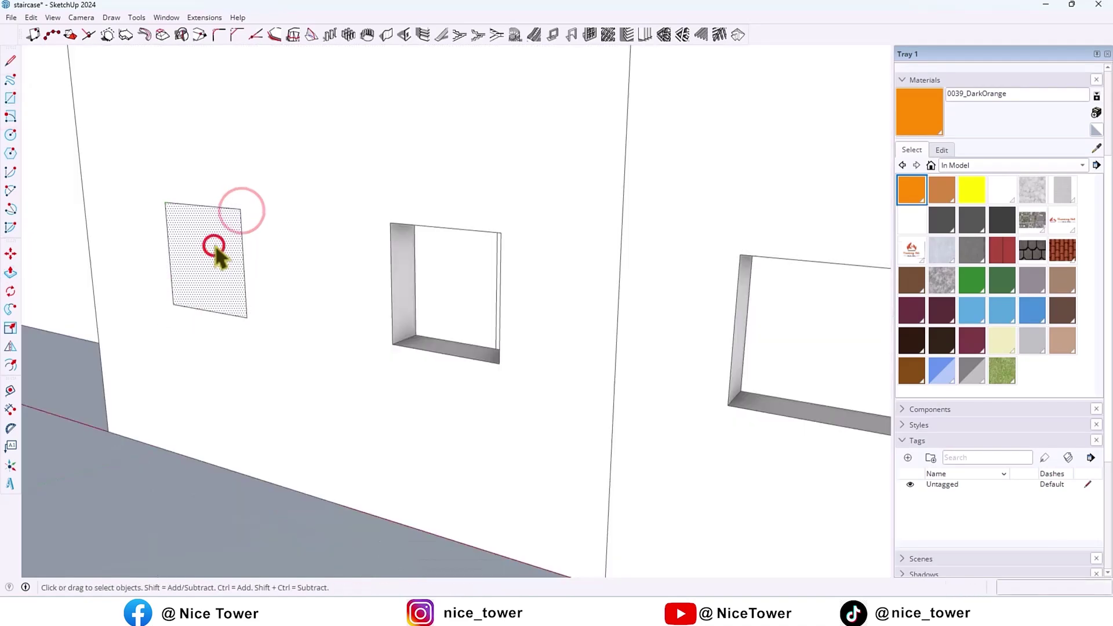
click(589, 35)
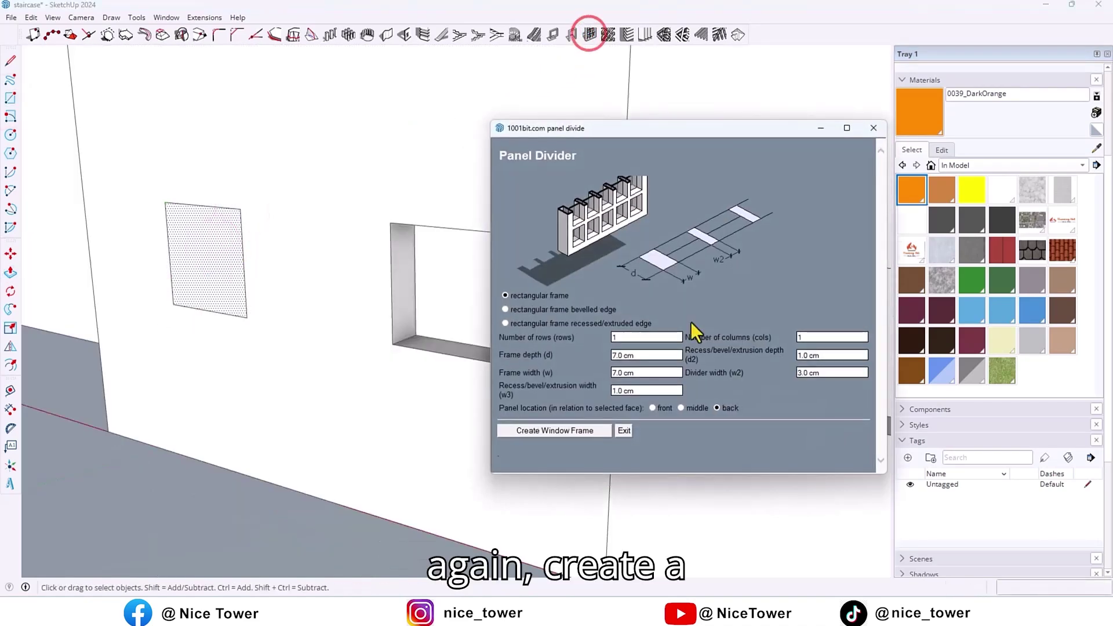
click(566, 435)
Open the new window group, sample Metal Seamed from the arched window's inner frame and paint the small window's frame with it.
mouse_move(209, 293)
middle_down()
mouse_move(243, 281)
mouse_move(231, 294)
middle_up()
scroll(231, 294, down, 3)
double_click(235, 239)
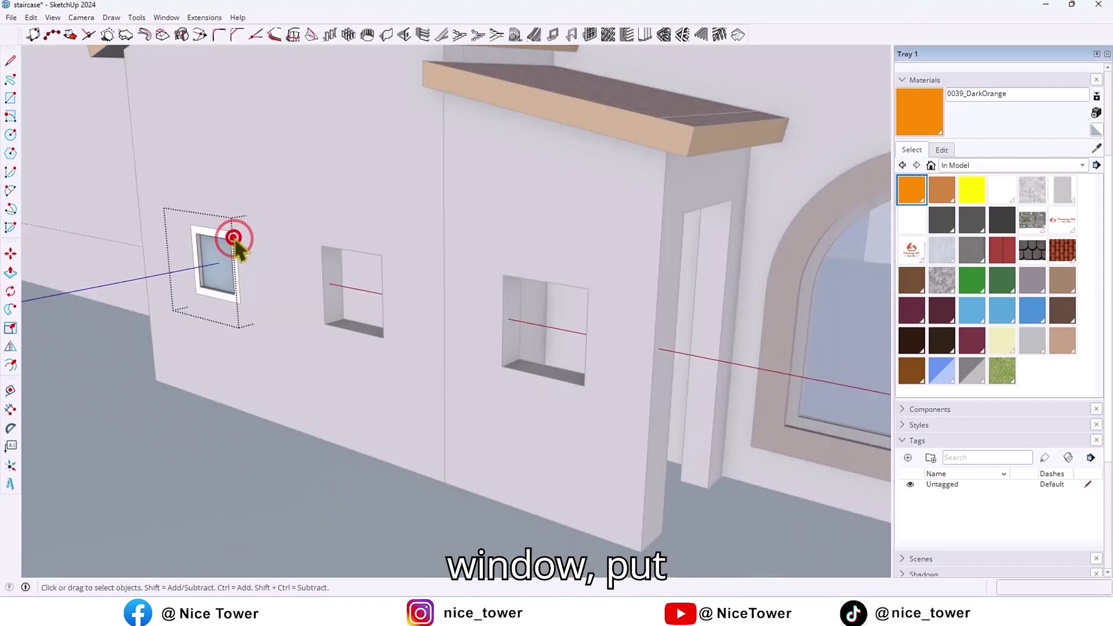
scroll(231, 240, down, 2)
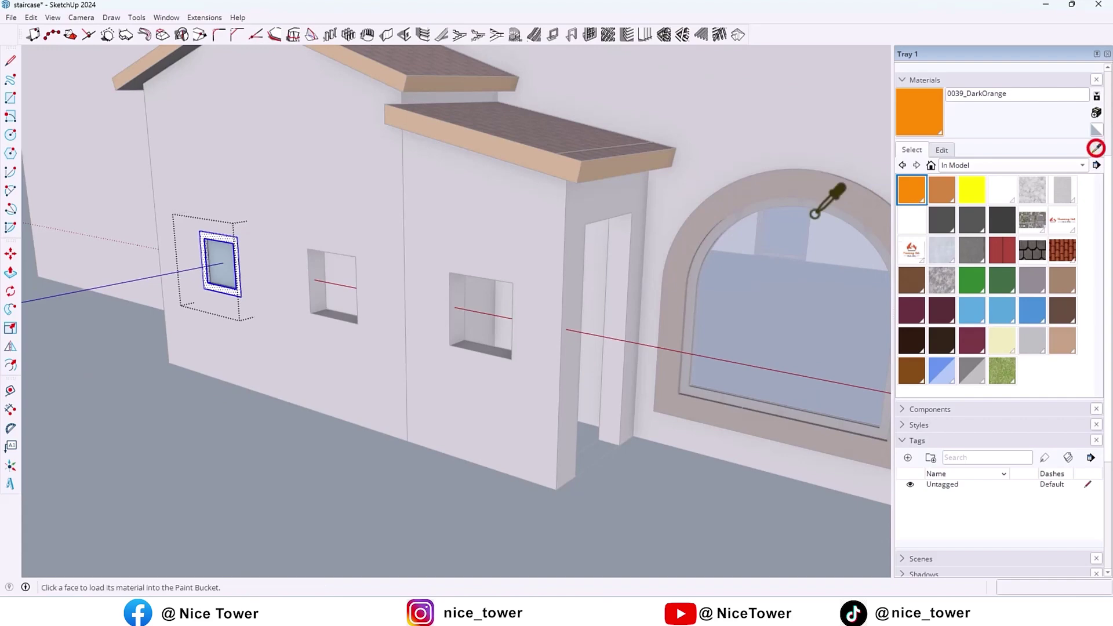
scroll(708, 236, up, 2)
click(716, 241)
scroll(646, 240, down, 2)
scroll(249, 232, up, 3)
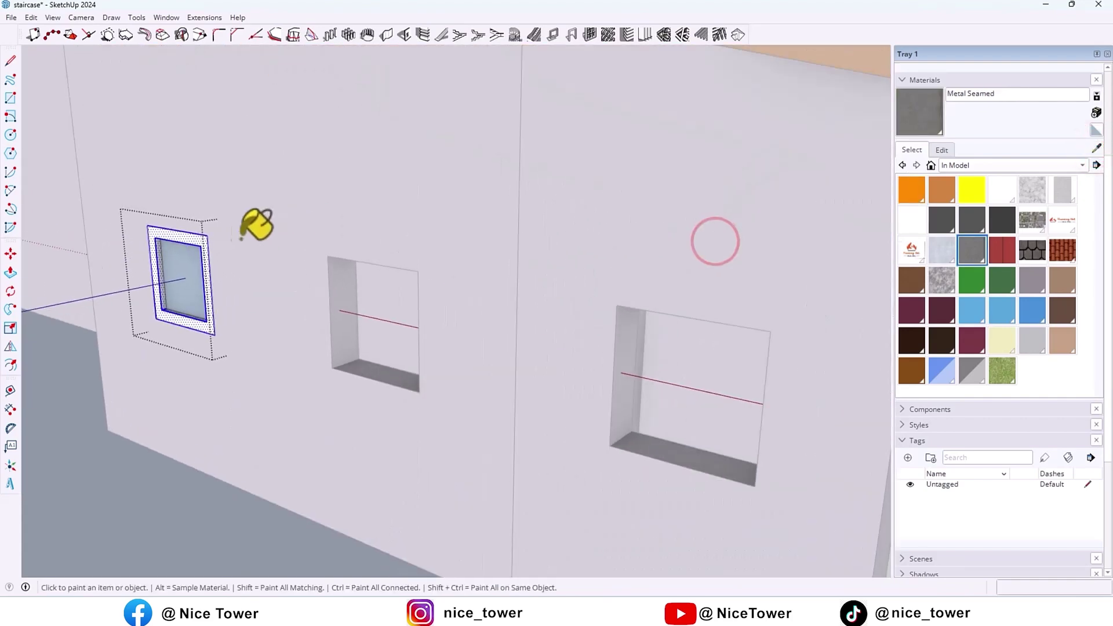
scroll(249, 232, down, 1)
click(210, 232)
scroll(212, 235, down, 2)
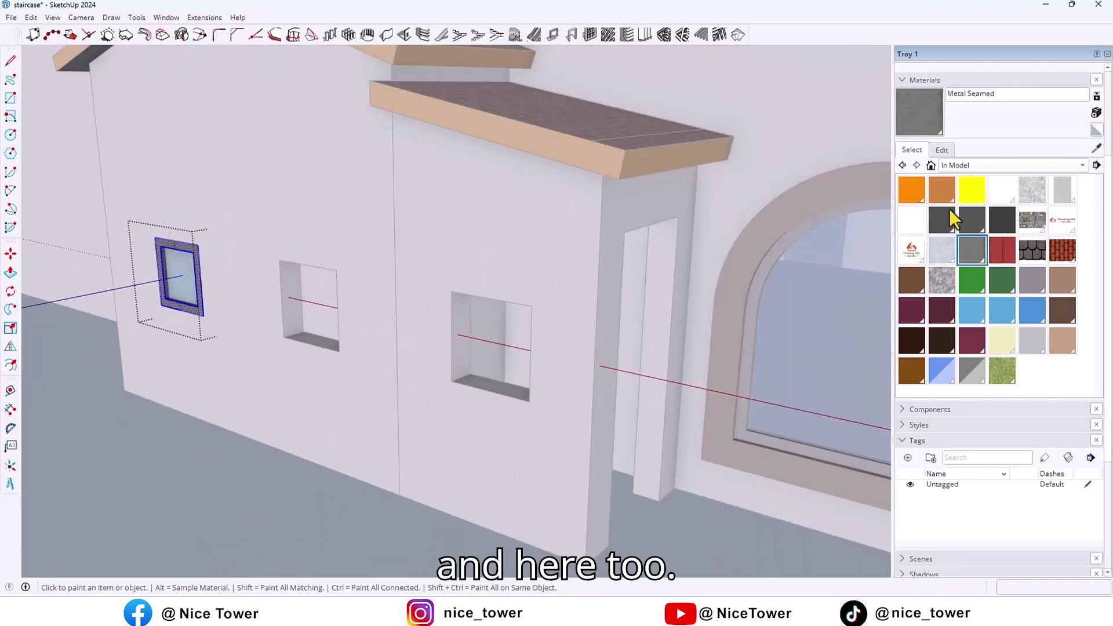
Sample Translucent Glass Blue from the arched window and paint the small window's pane, then close the group.
click(837, 315)
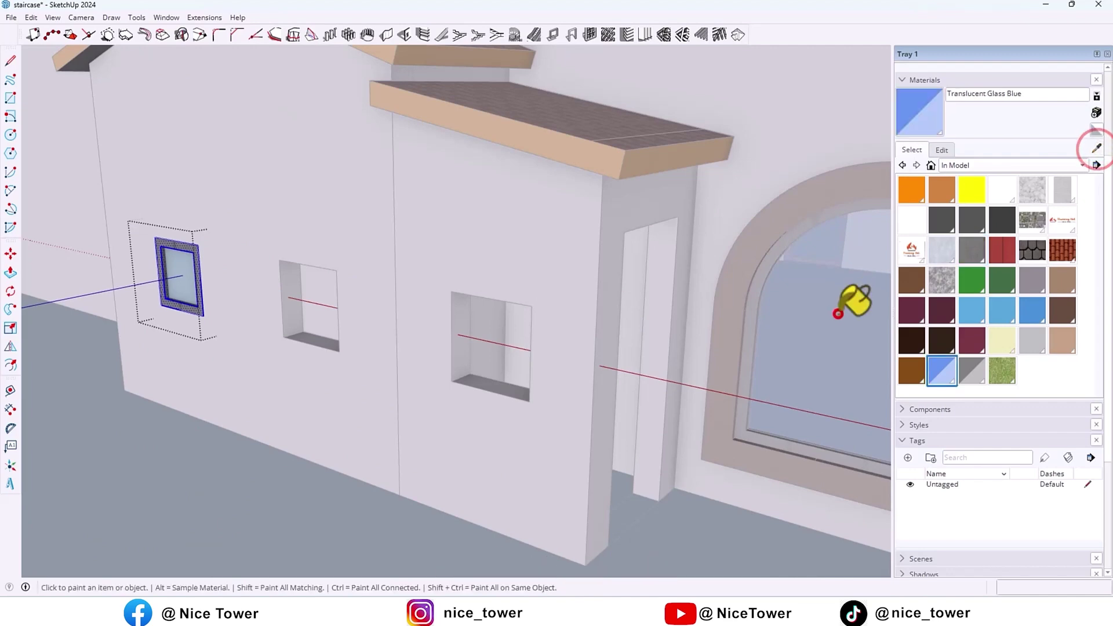
scroll(752, 298, down, 3)
scroll(378, 318, up, 4)
click(372, 282)
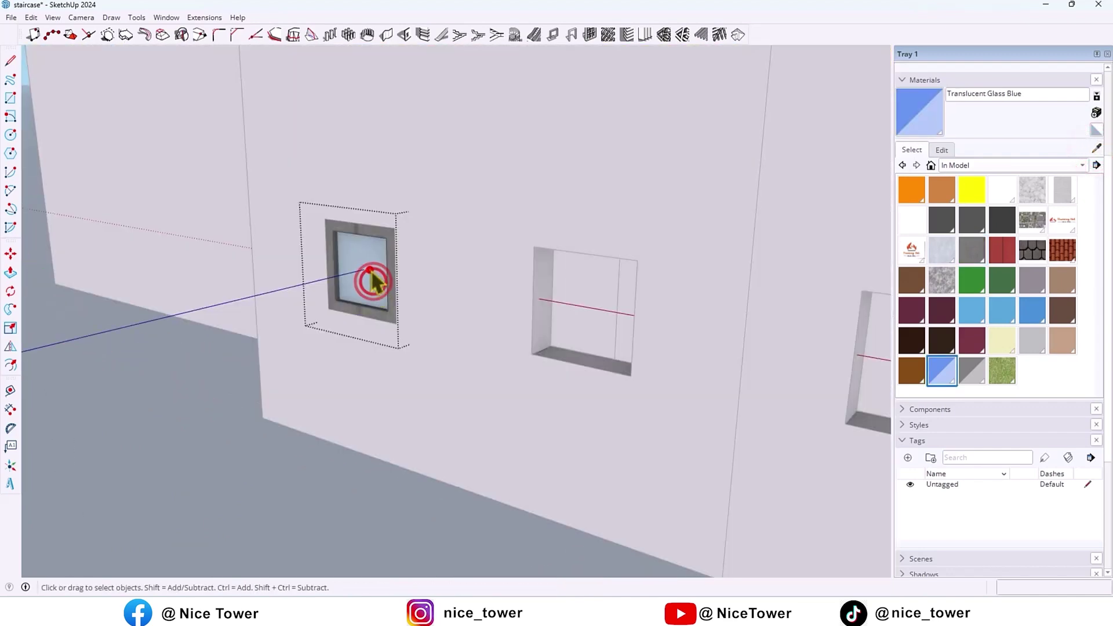
click(905, 120)
click(357, 276)
key(space)
key(Escape)
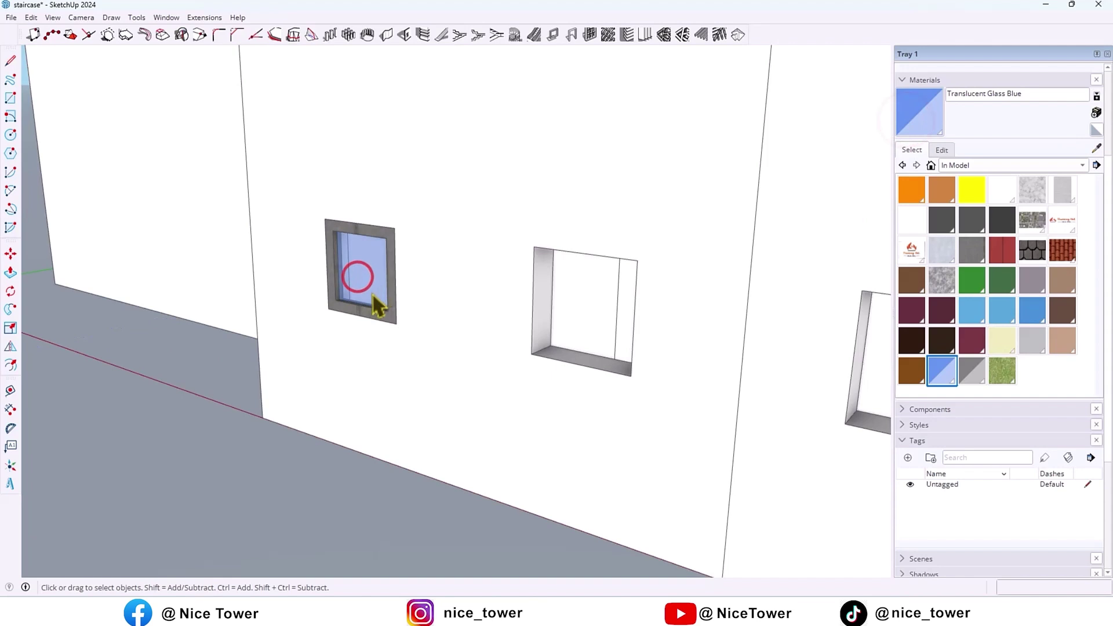
Move the small window about 10 cm inward into the wall opening.
scroll(368, 293, up, 2)
click(364, 332)
key(m)
scroll(293, 319, up, 3)
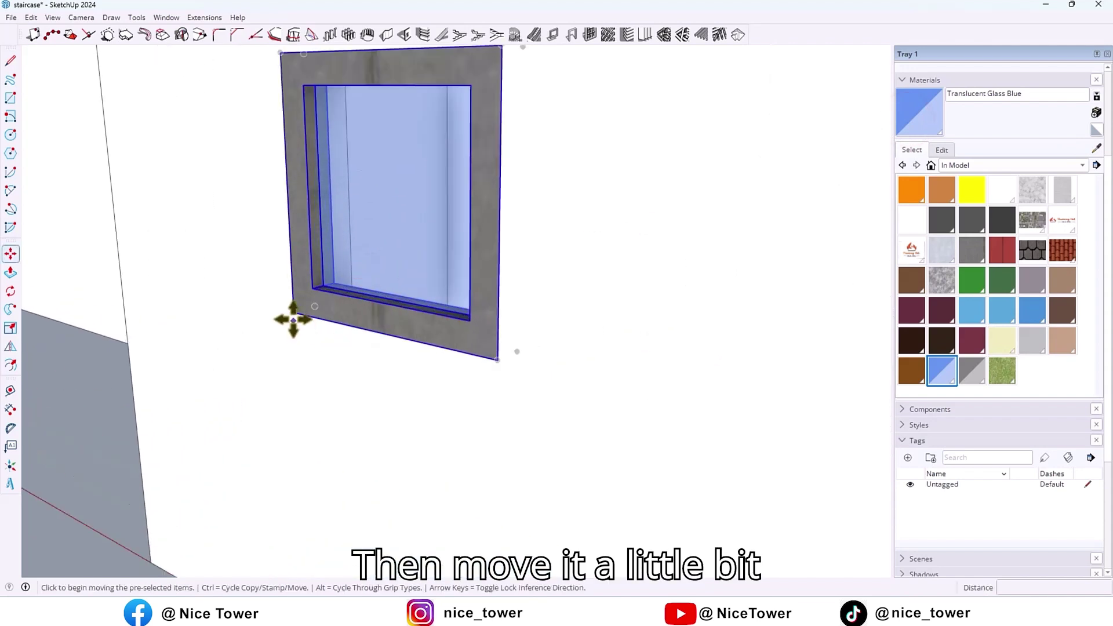
click(293, 315)
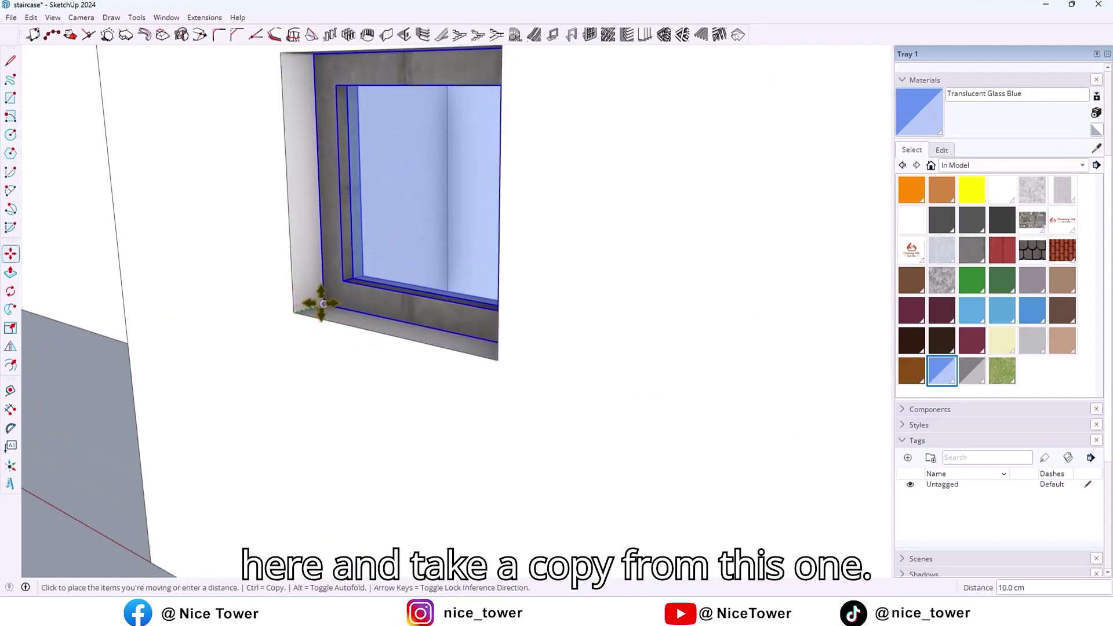
scroll(262, 320, down, 2)
Copy the small window into the gabled room's second opening and the smaller room's opening.
click(279, 316)
scroll(221, 315, down, 3)
key(ctrl)
click(433, 357)
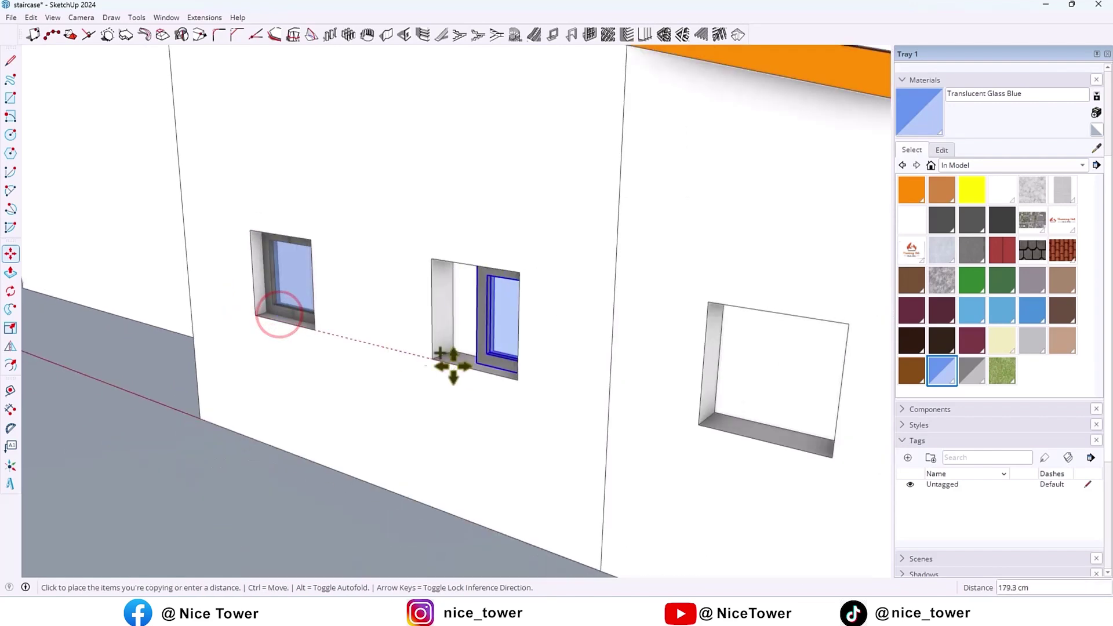
scroll(432, 357, down, 3)
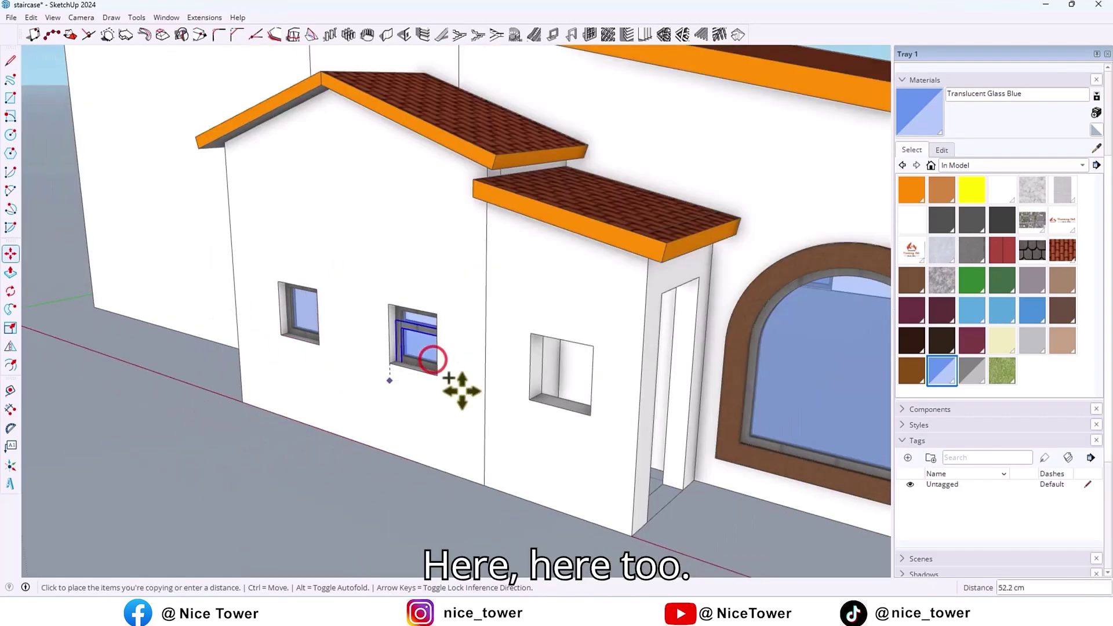
click(529, 399)
scroll(508, 397, down, 3)
middle_drag(455, 355, 583, 365)
key(space)
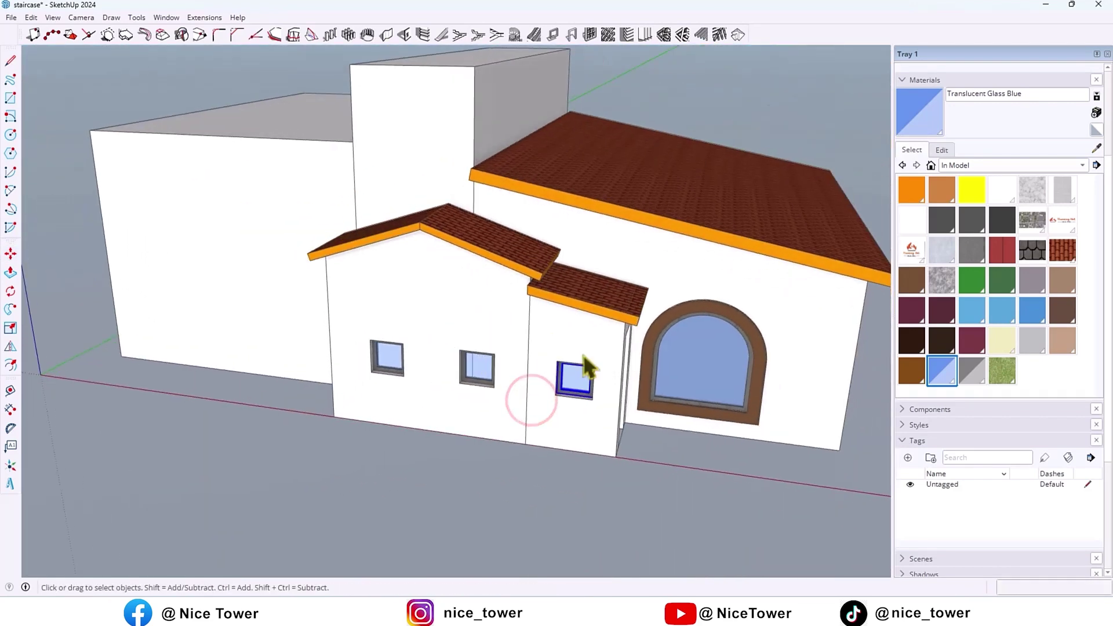
Draw a ground rectangle under the building that extends past the arched-window walls.
scroll(546, 335, down, 3)
mouse_move(453, 312)
middle_down()
mouse_move(385, 310)
mouse_move(356, 342)
middle_up()
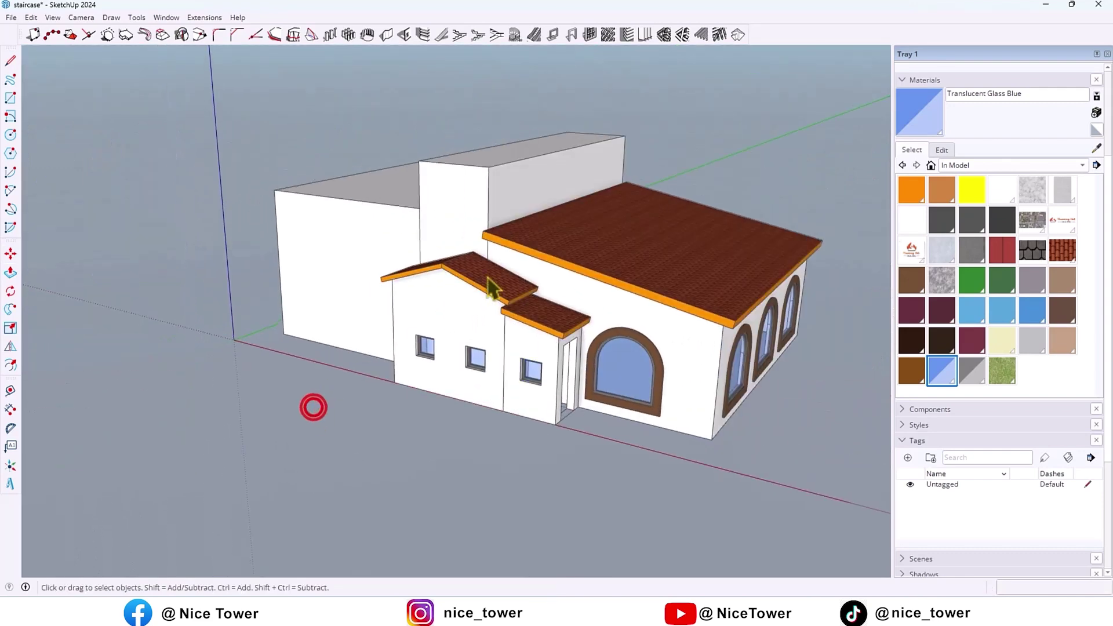
scroll(431, 322, down, 4)
key(r)
click(286, 286)
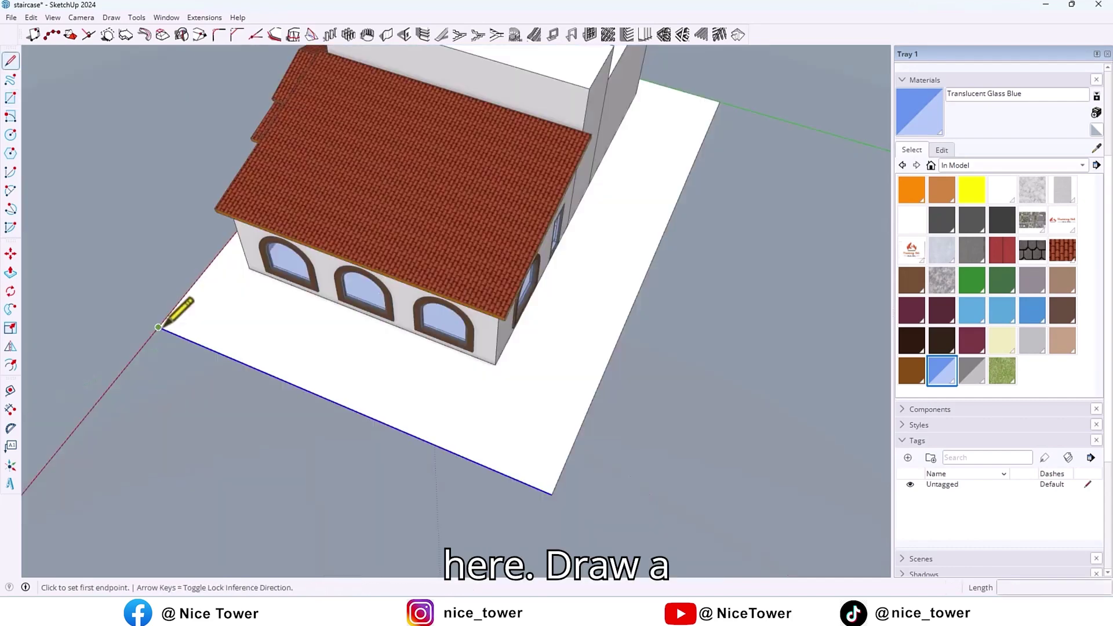
Extend the ground beyond the arched-window front with a slanted boundary line and a closing side line, then erase the old edge between the faces.
click(159, 327)
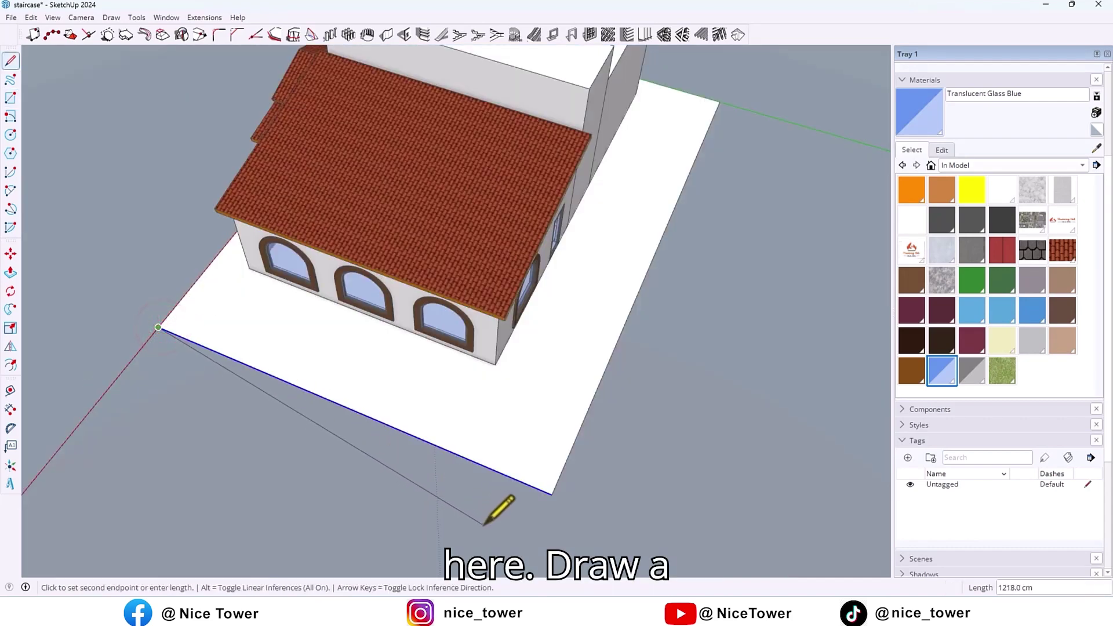
click(531, 552)
key(Escape)
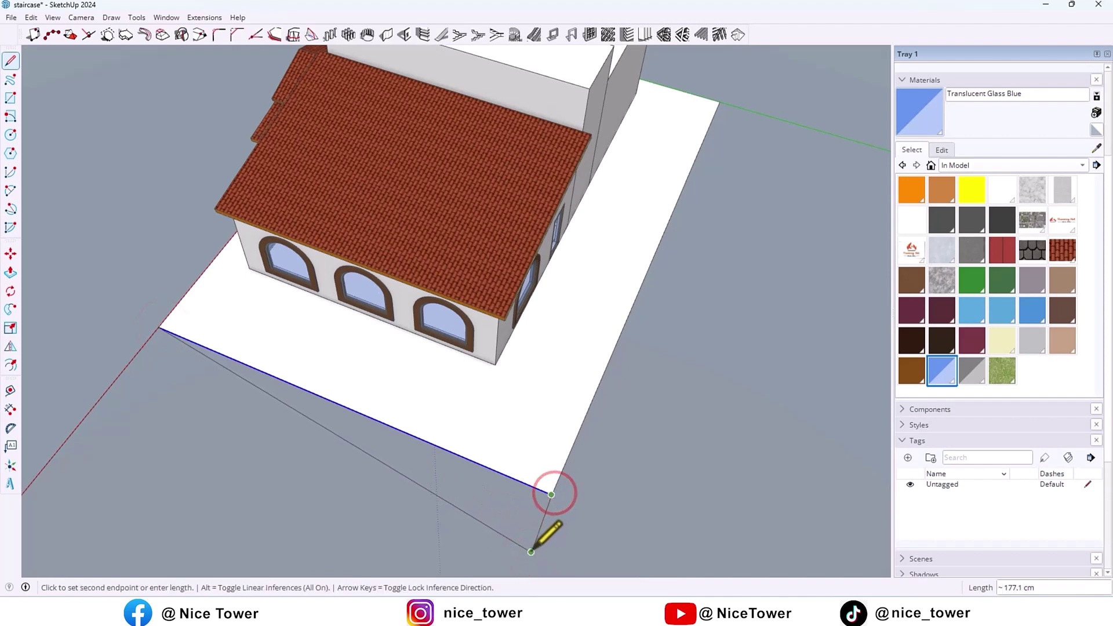
click(525, 560)
key(space)
scroll(528, 412, down, 1)
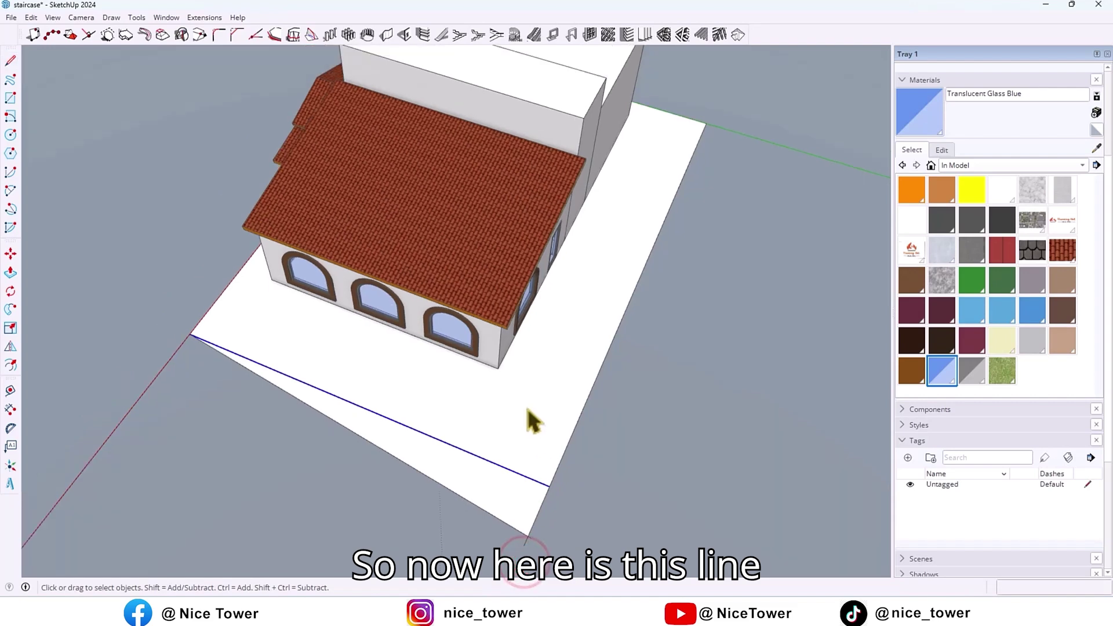
key(e)
click(503, 445)
scroll(499, 442, up, 5)
Round off the corners of the ground face with tangent two-point arcs, starting at the front corner.
key(a)
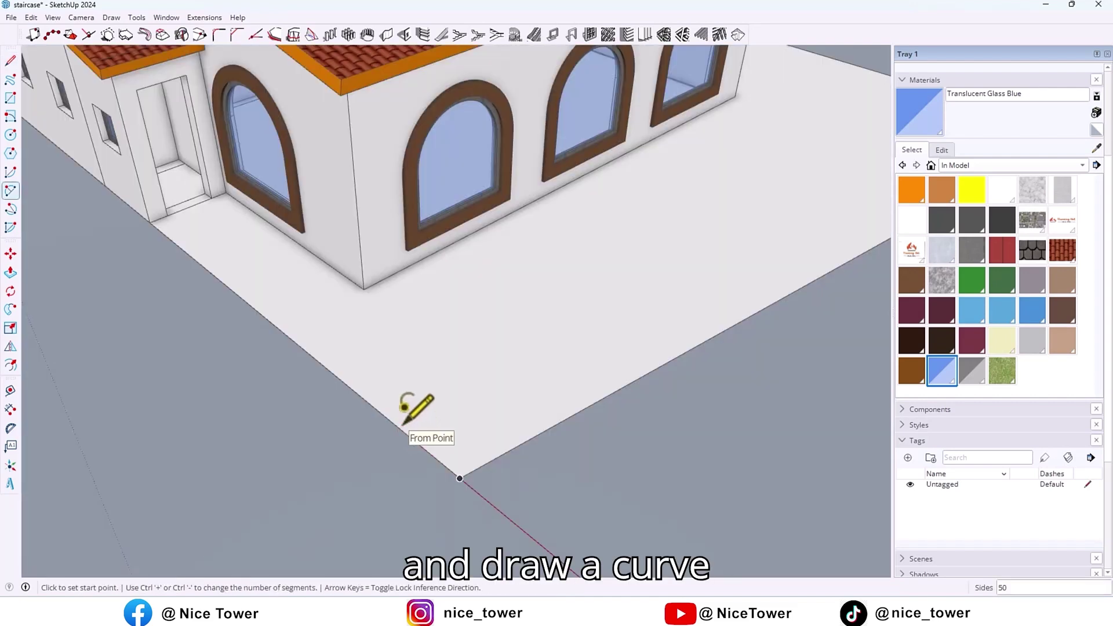
click(405, 434)
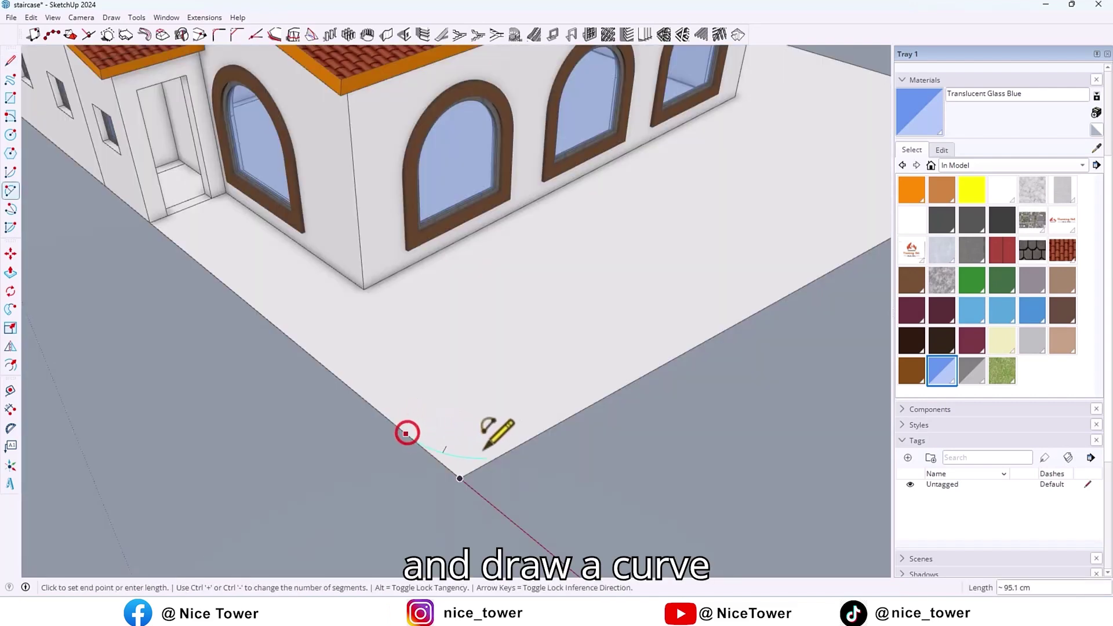
click(520, 444)
scroll(355, 417, down, 3)
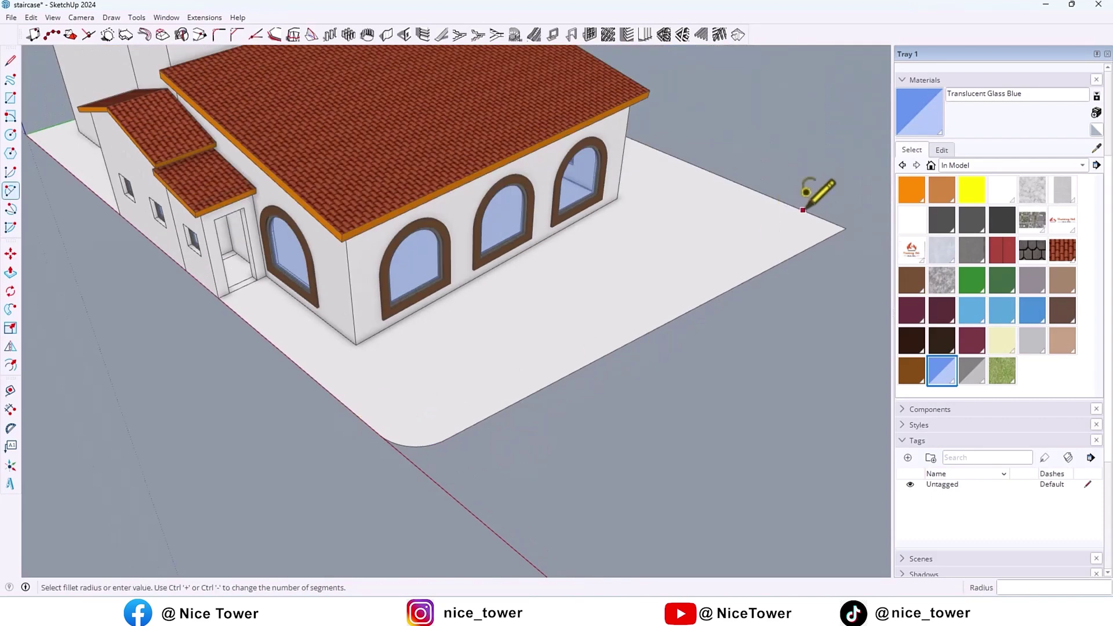
scroll(834, 238, down, 5)
scroll(285, 174, up, 8)
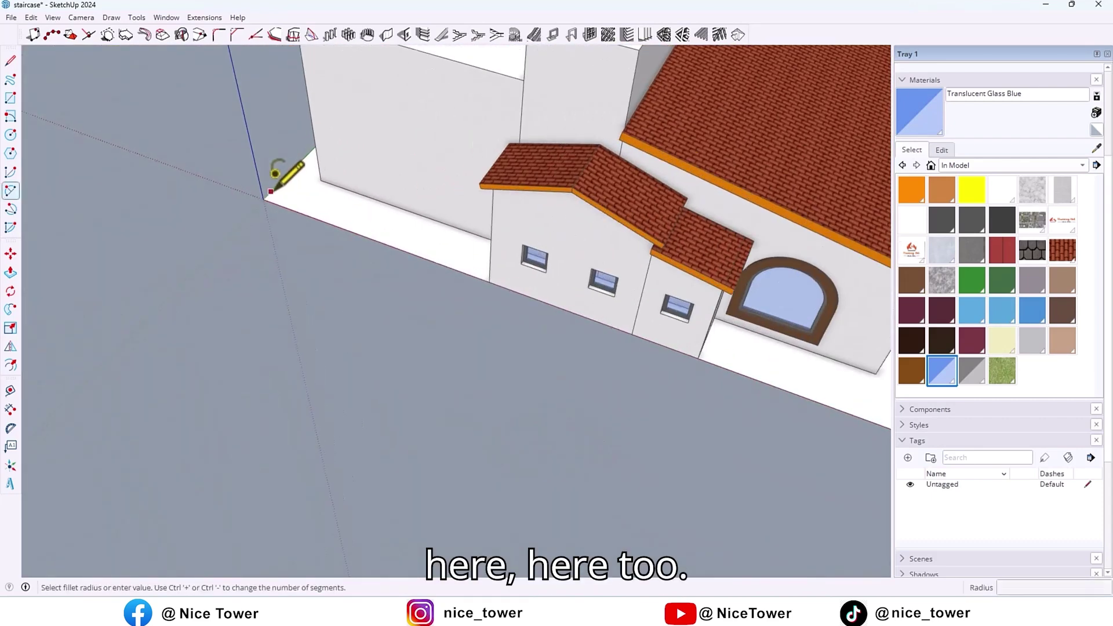
scroll(310, 298, down, 6)
Select the whole building without the ground and move it up 20 cm along the blue axis.
middle_drag(232, 296, 587, 254)
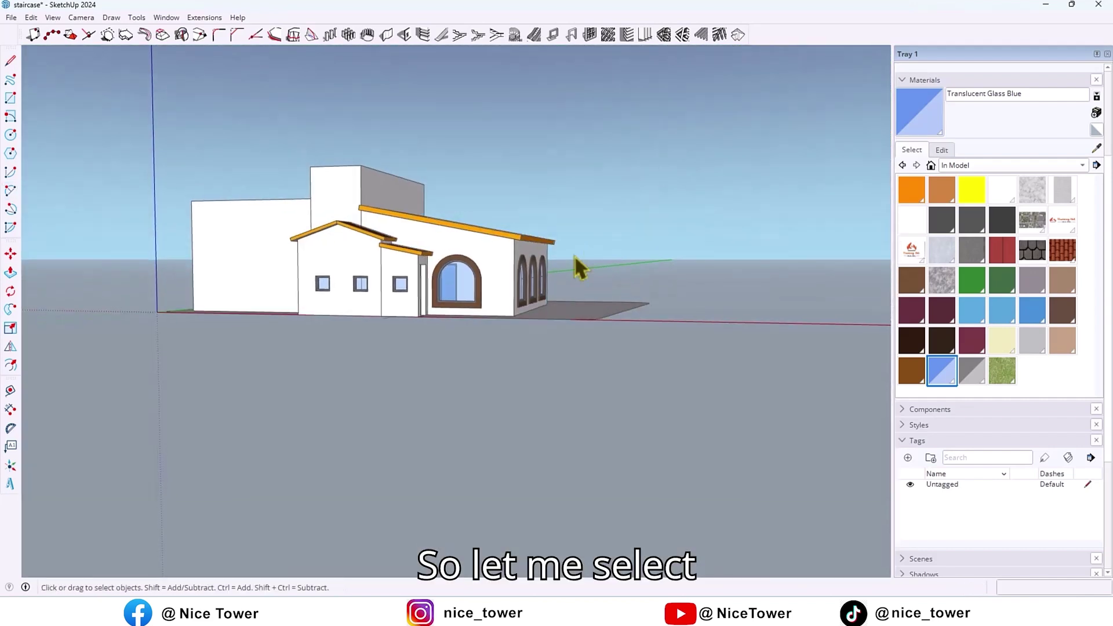
drag(578, 286, 248, 193)
drag(165, 150, 156, 147)
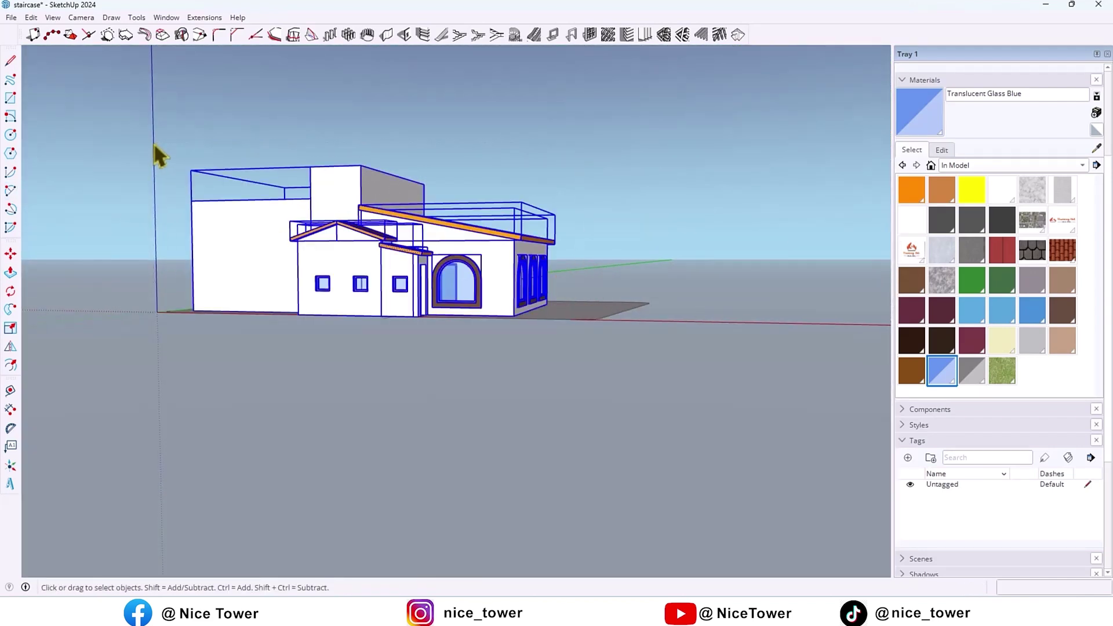
key(m)
middle_drag(510, 272, 456, 322)
click(485, 328)
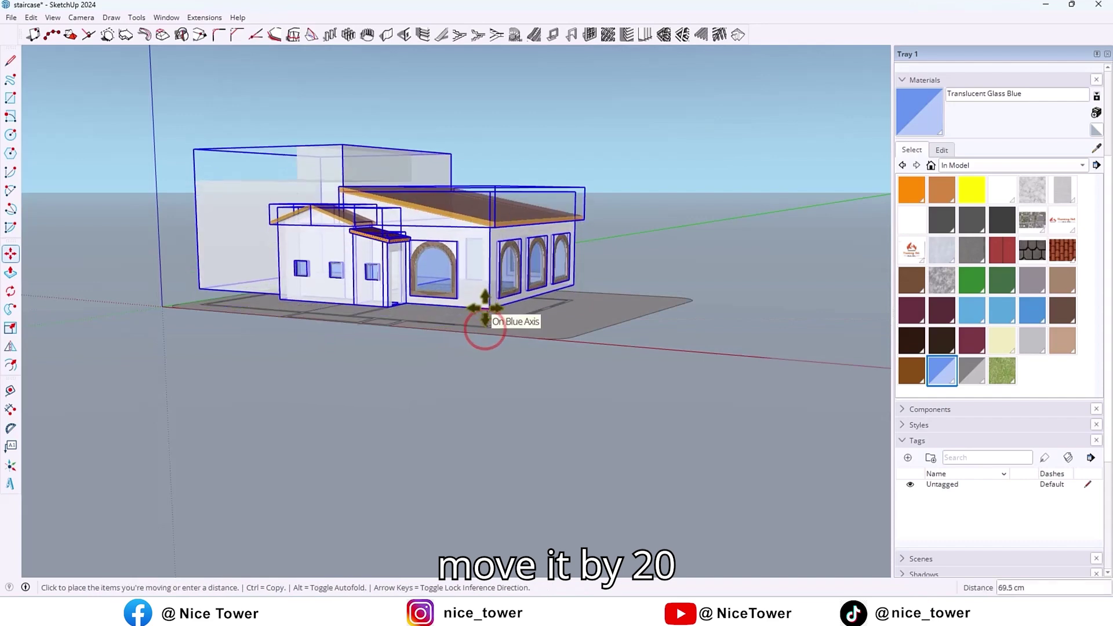
text(20)
key(Return)
key(space)
Delete the imported 2D floor plan lying on the ground face.
middle_drag(480, 303, 486, 395)
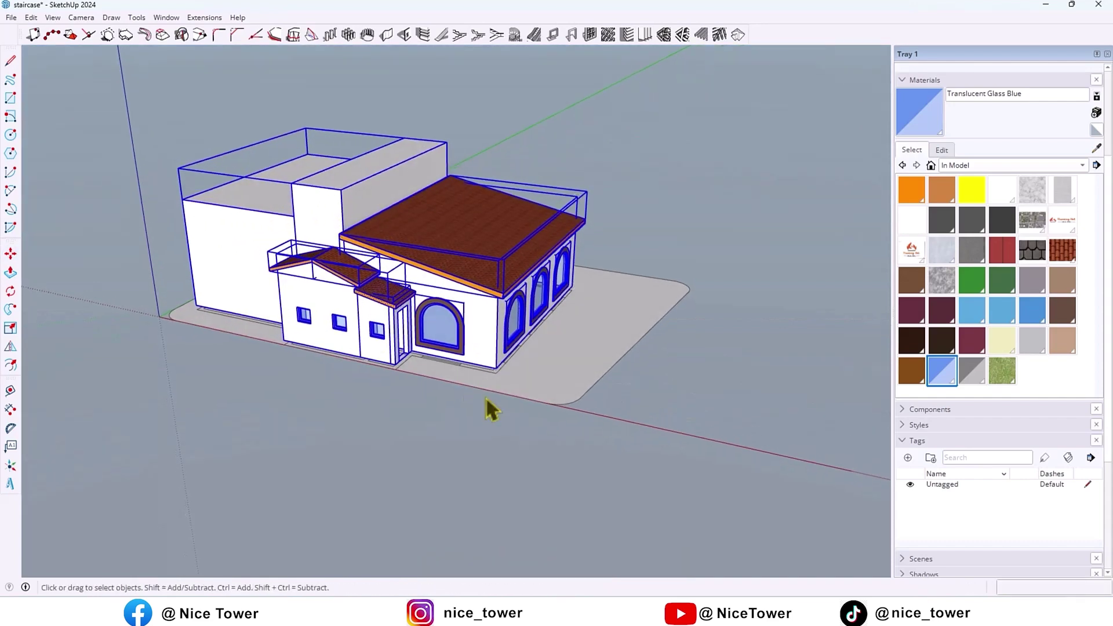
scroll(416, 361, up, 6)
click(430, 351)
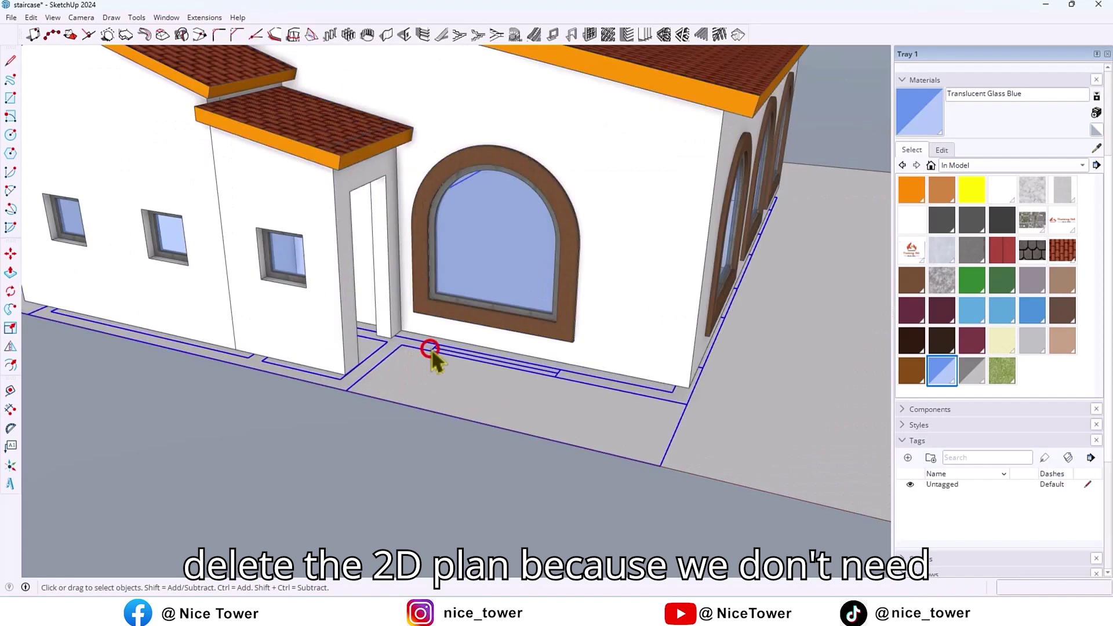
key(Delete)
Extrude the rounded ground face up 20 cm to form a slab under the building.
scroll(427, 364, down, 6)
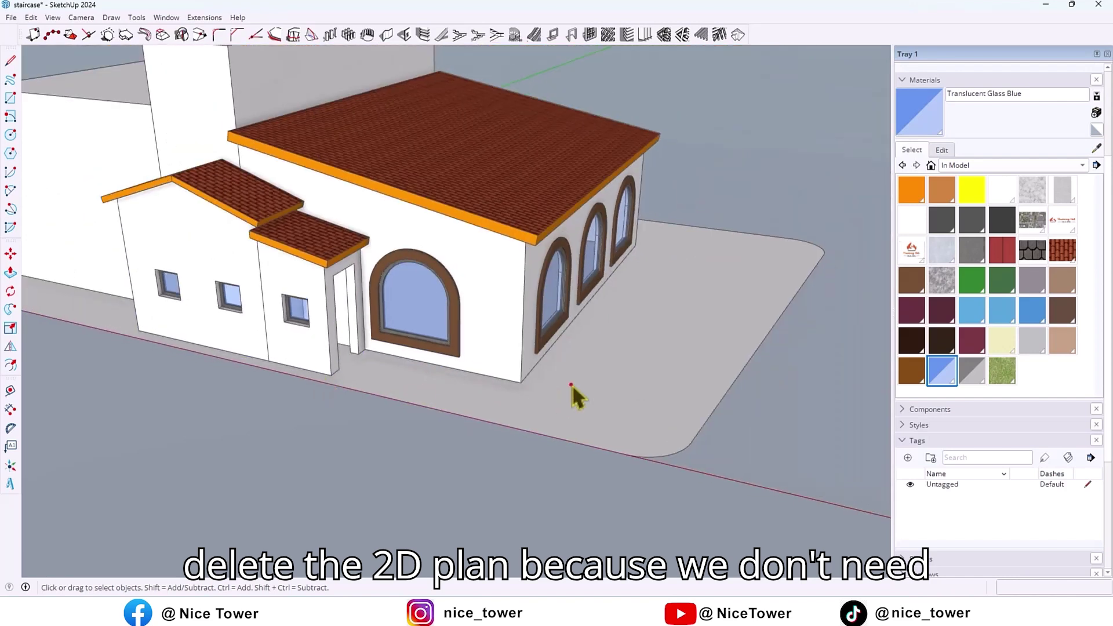
click(572, 387)
key(p)
scroll(566, 398, up, 3)
click(548, 398)
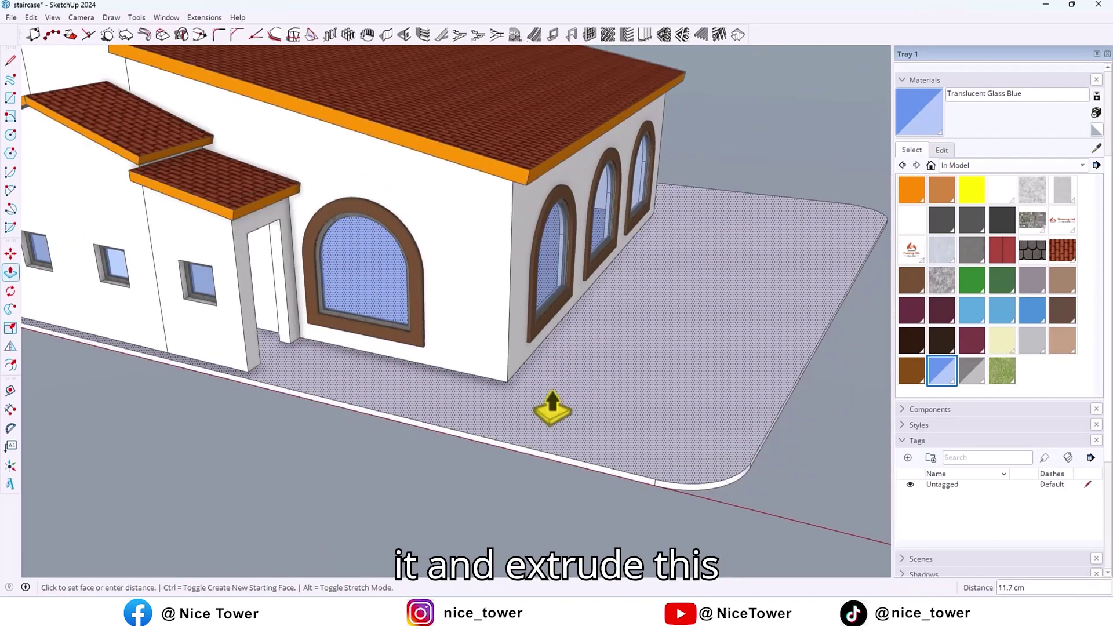
text(20)
key(Return)
middle_drag(552, 400, 416, 341)
scroll(496, 364, down, 3)
key(space)
Draw a rectangle filling the entrance doorway and convert it into a framed glass door panel.
scroll(296, 292, up, 5)
key(space)
scroll(397, 454, up, 5)
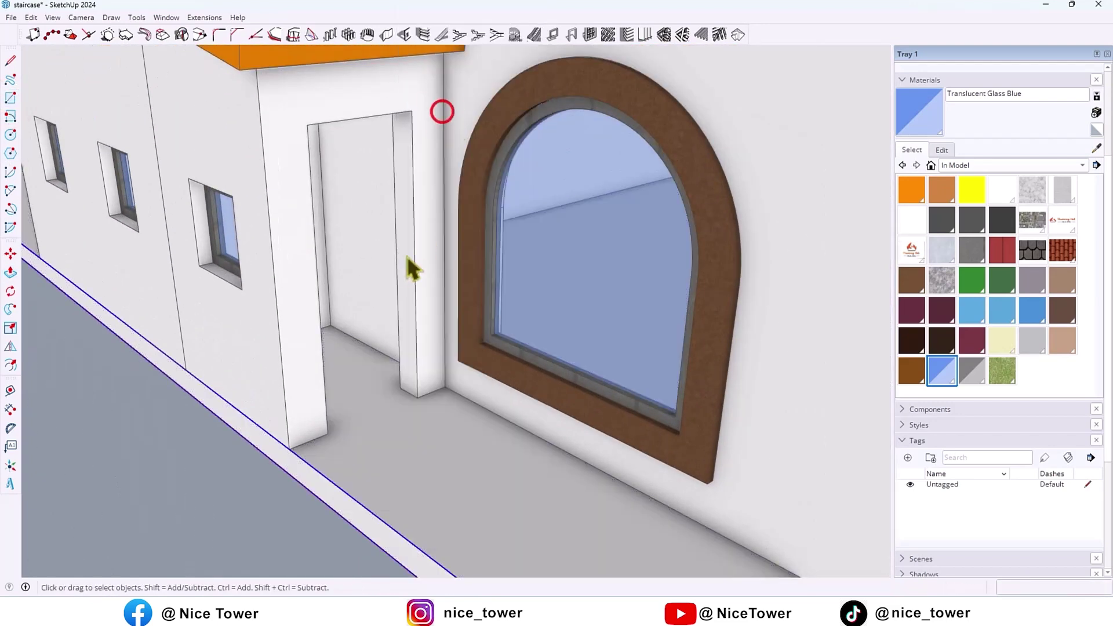
click(328, 434)
click(410, 112)
key(space)
click(382, 173)
click(589, 34)
click(551, 430)
Sample Metal Seamed from the arched window's inner frame and paint the entrance door frame with it.
scroll(371, 393, up, 3)
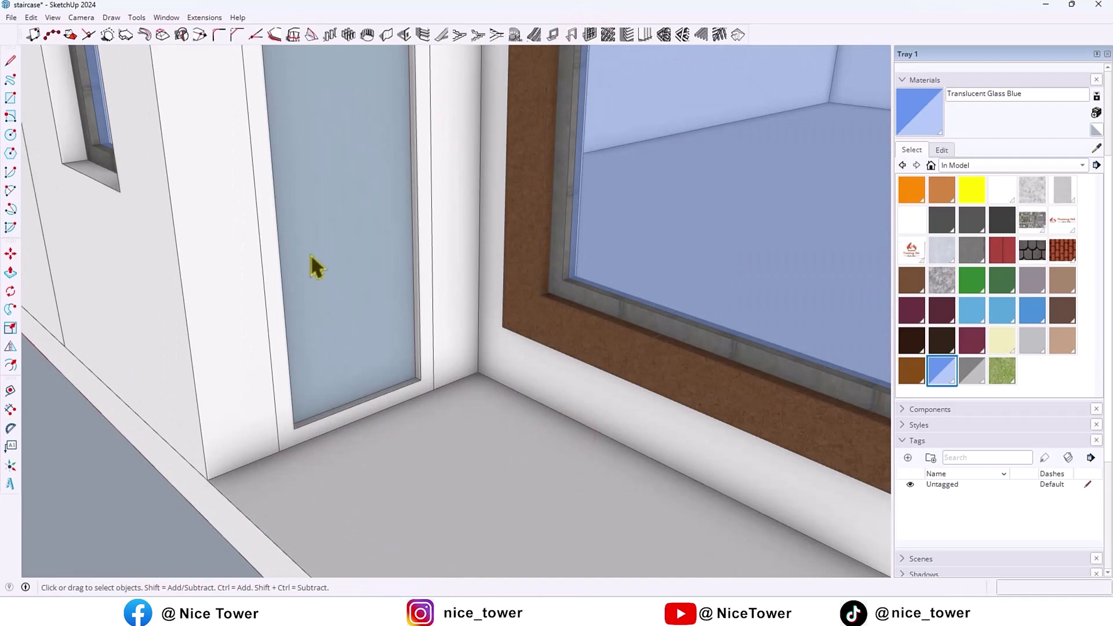
triple_click(455, 205)
click(1095, 148)
click(595, 203)
click(461, 207)
key(space)
key(Escape)
Sample Translucent Glass Blue from the arched window and paint the entrance door's glass with it.
click(419, 218)
click(878, 611)
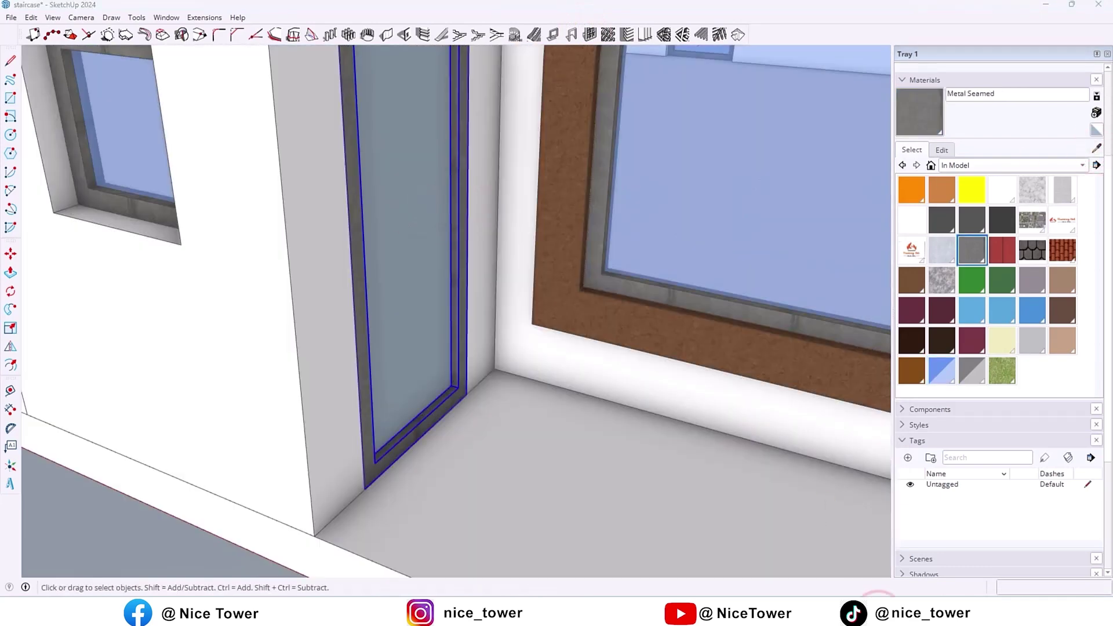
click(1096, 150)
click(684, 191)
click(422, 206)
key(space)
scroll(459, 293, down, 6)
click(293, 363)
Paint the walls of all the building's volumes with the dark grey Color M05.
scroll(405, 290, down, 4)
middle_drag(484, 284, 398, 332)
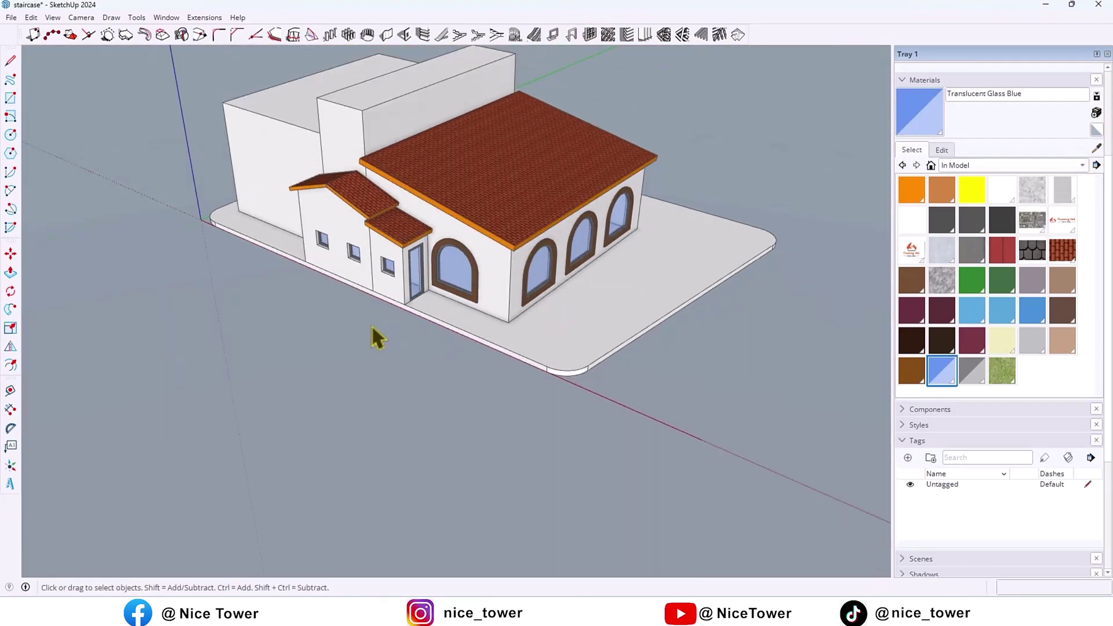
click(942, 221)
scroll(585, 238, up, 3)
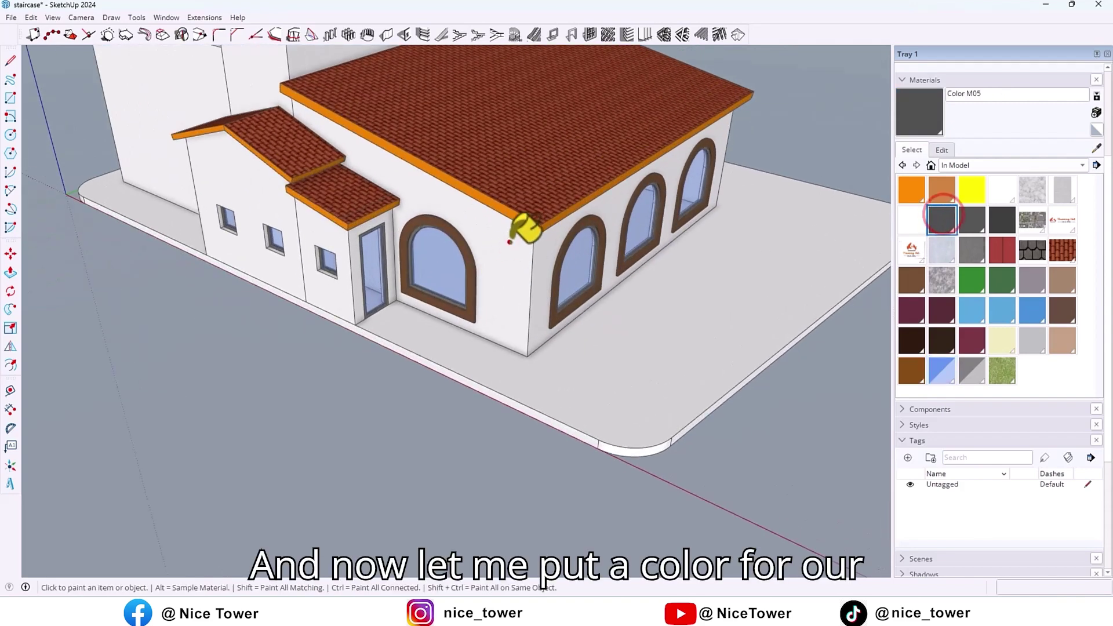
click(515, 239)
middle_drag(514, 240, 570, 150)
scroll(417, 203, up, 3)
click(345, 209)
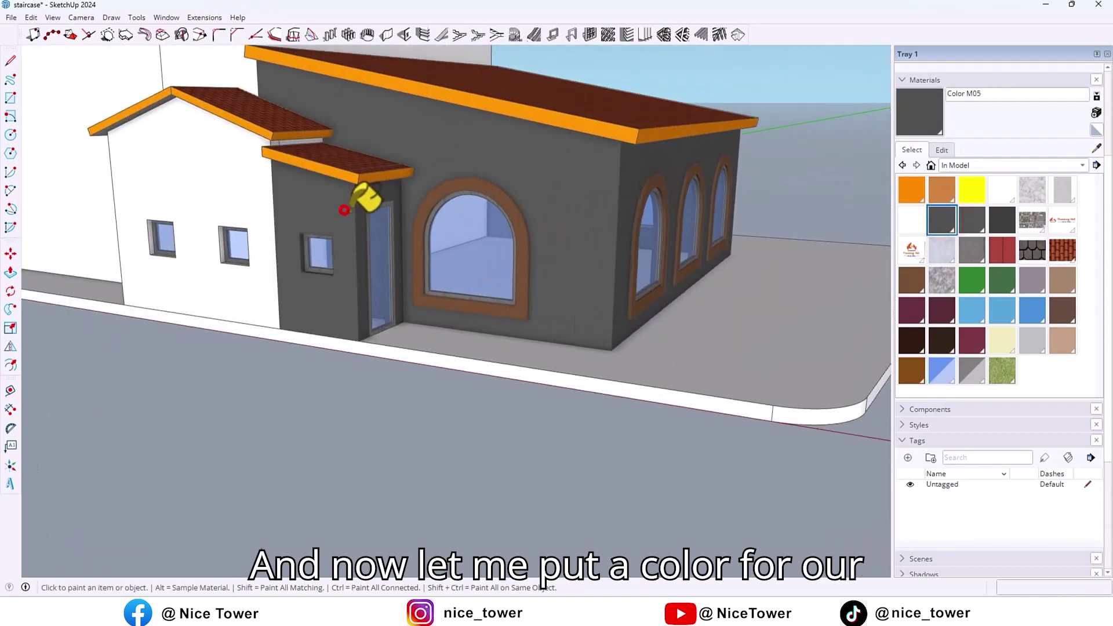
click(244, 190)
scroll(437, 280, down, 2)
click(292, 127)
Select the whole ground slab and paint it with Carrera Marble.
triple_click(569, 425)
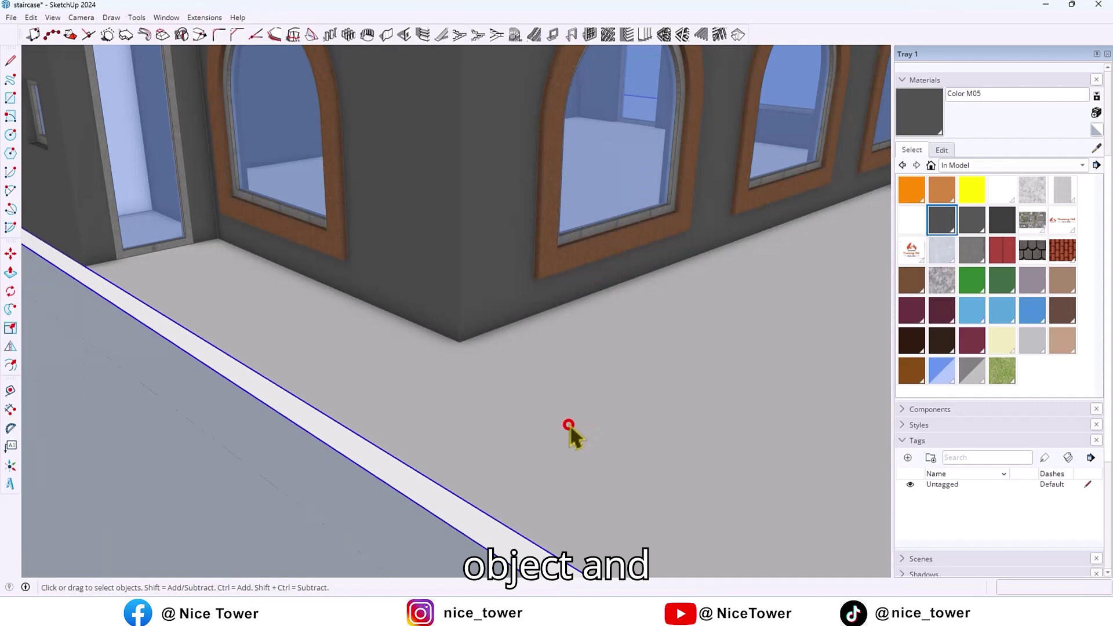
click(588, 427)
click(1026, 187)
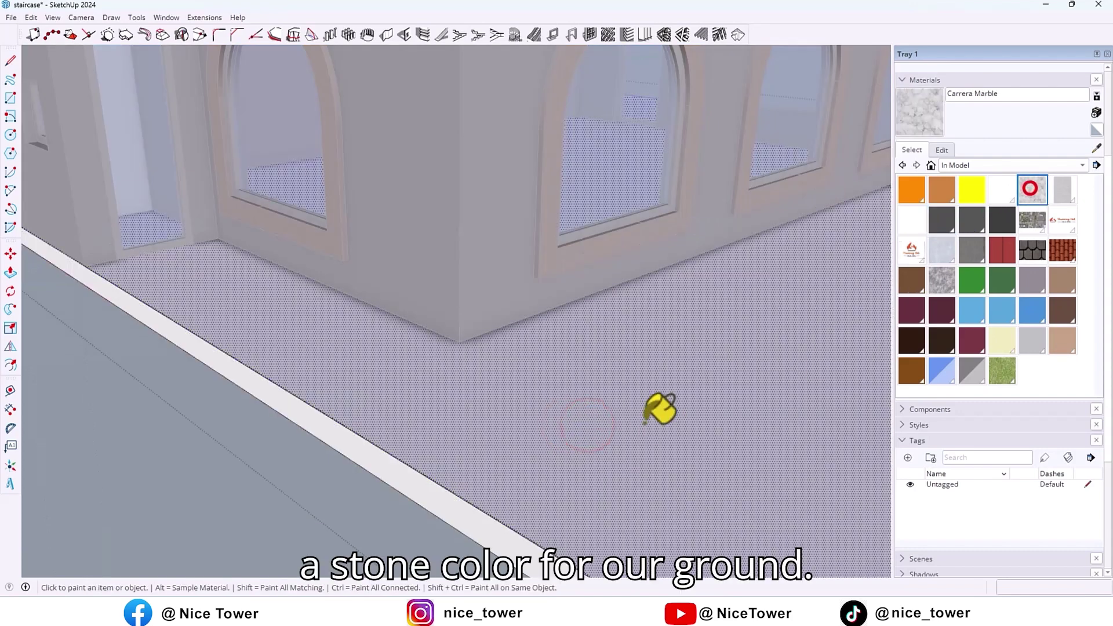
click(639, 424)
key(space)
Draw a 30 by 10 cm rectangle on the wall at the base of the building's front corner.
scroll(539, 400, down, 3)
scroll(490, 429, up, 5)
scroll(557, 435, down, 2)
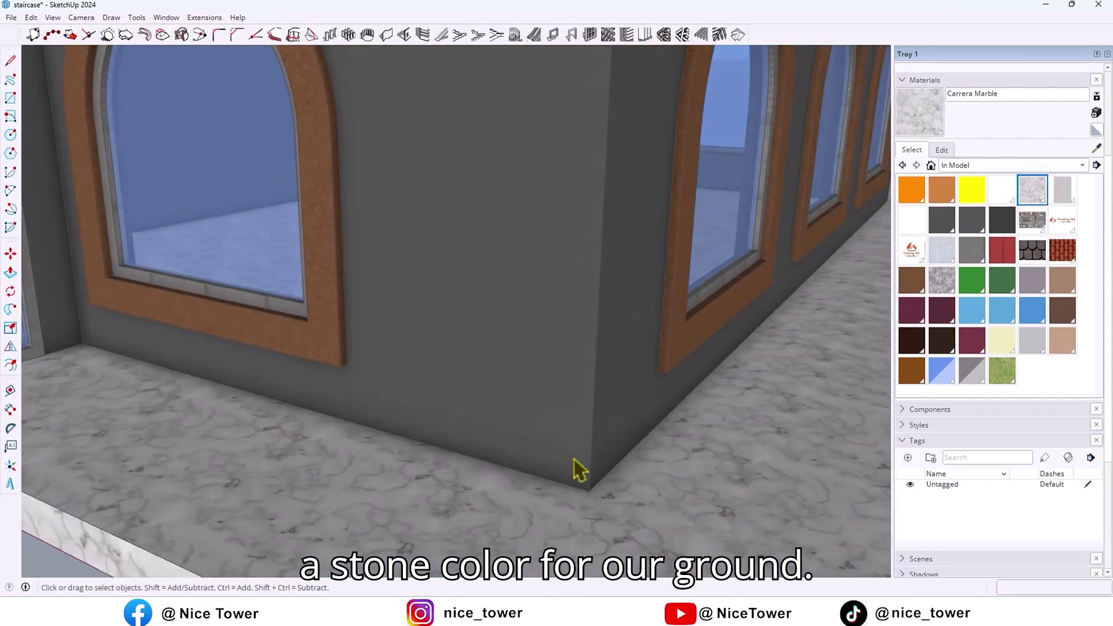
scroll(597, 492, up, 5)
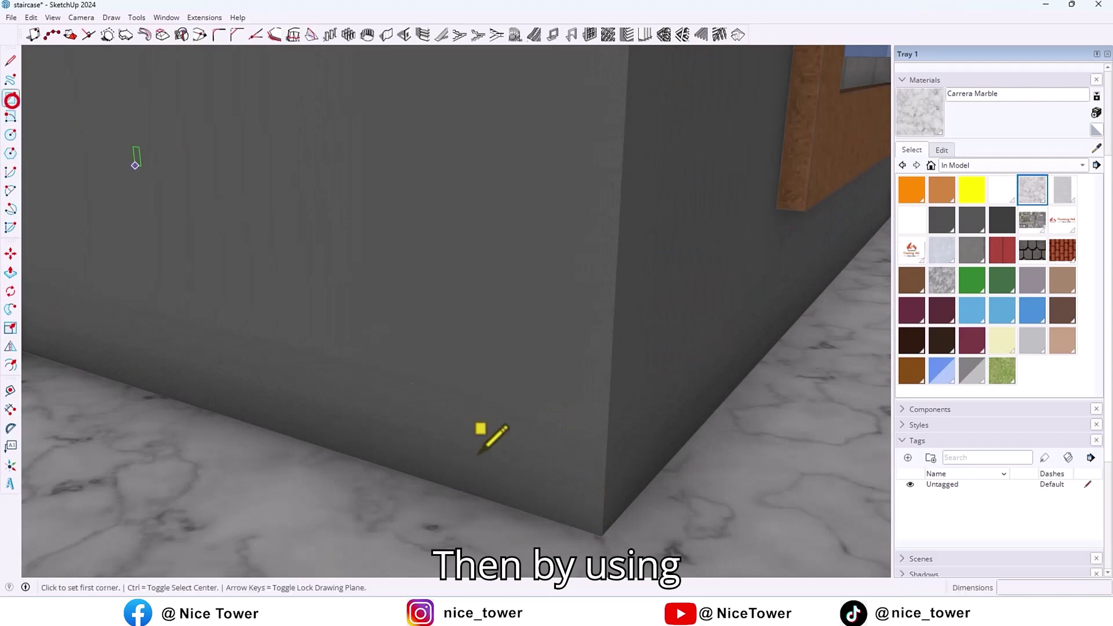
click(597, 533)
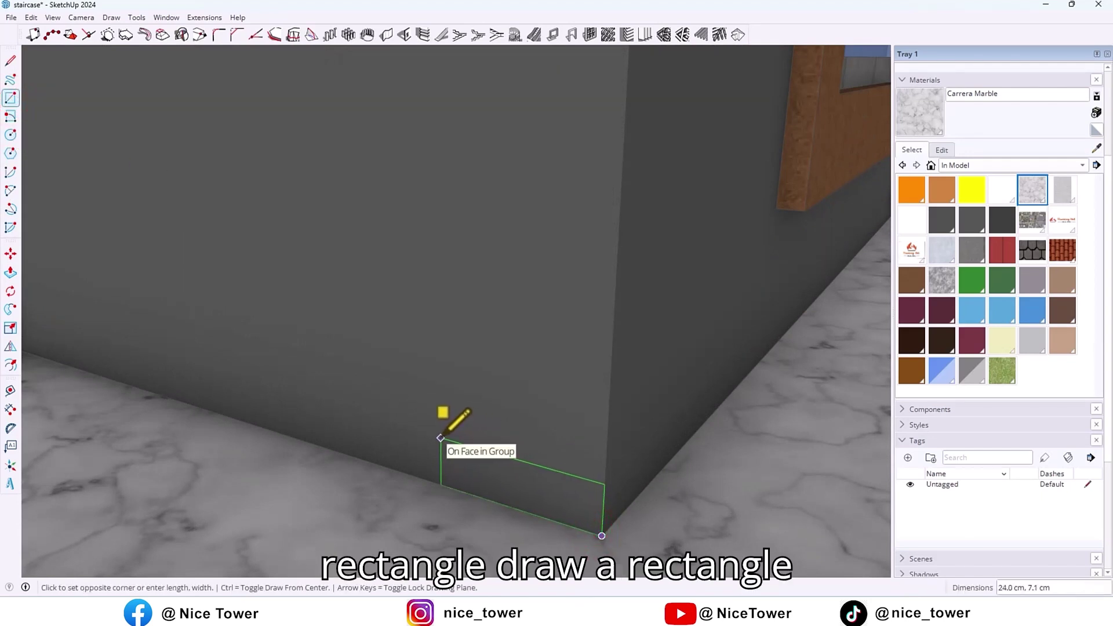
text(30)
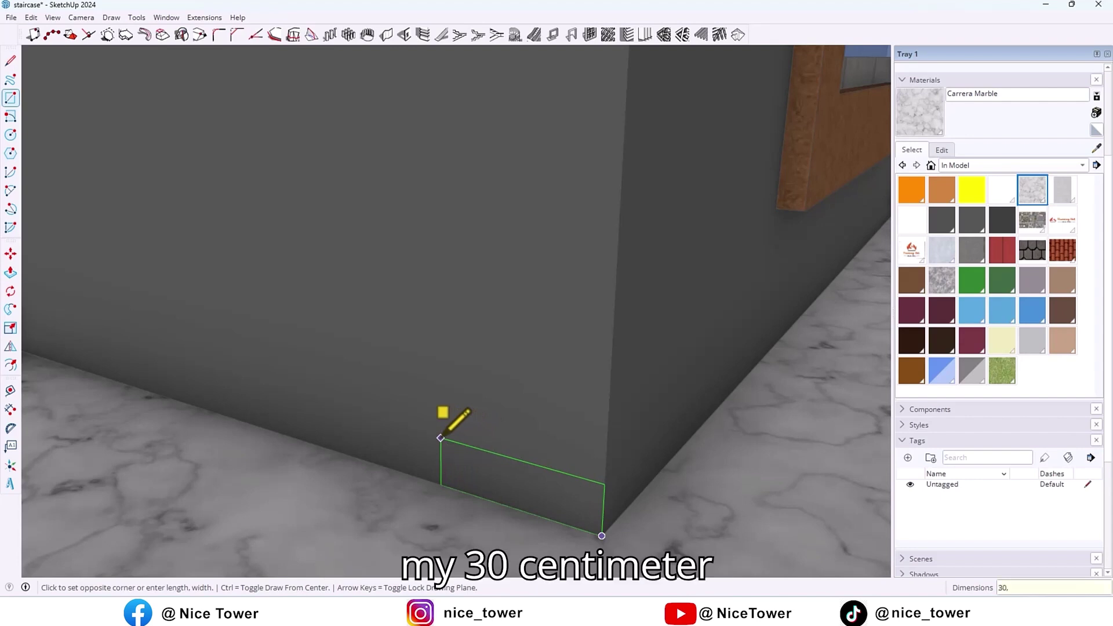
text(,10)
key(Return)
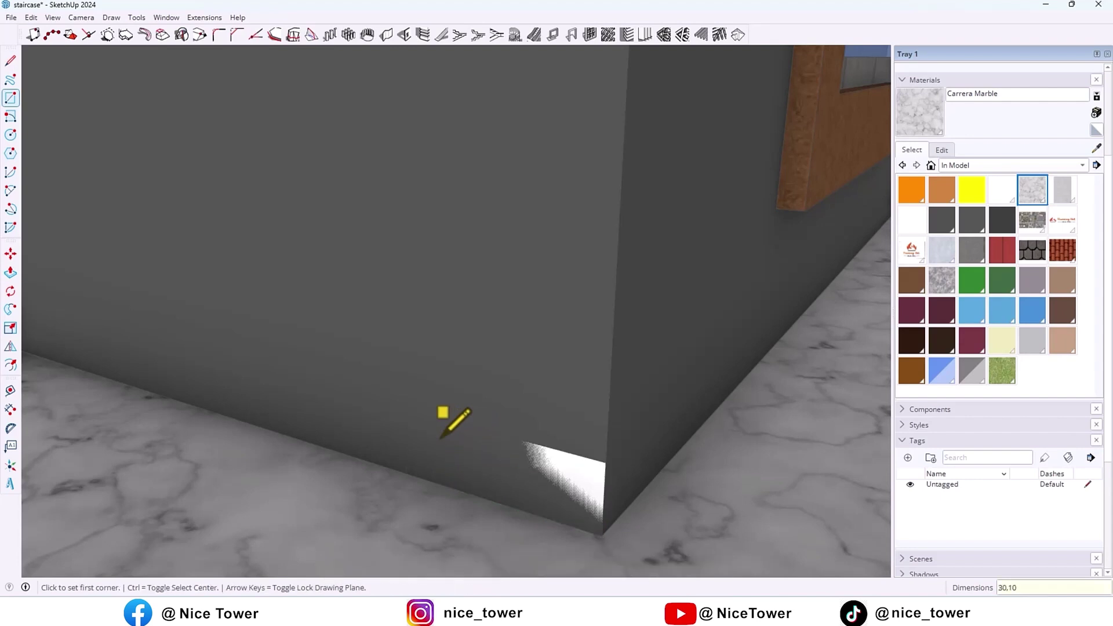
Extrude the small corner rectangle 2 cm outward from the wall into a brick.
key(p)
scroll(570, 513, up, 1)
click(570, 510)
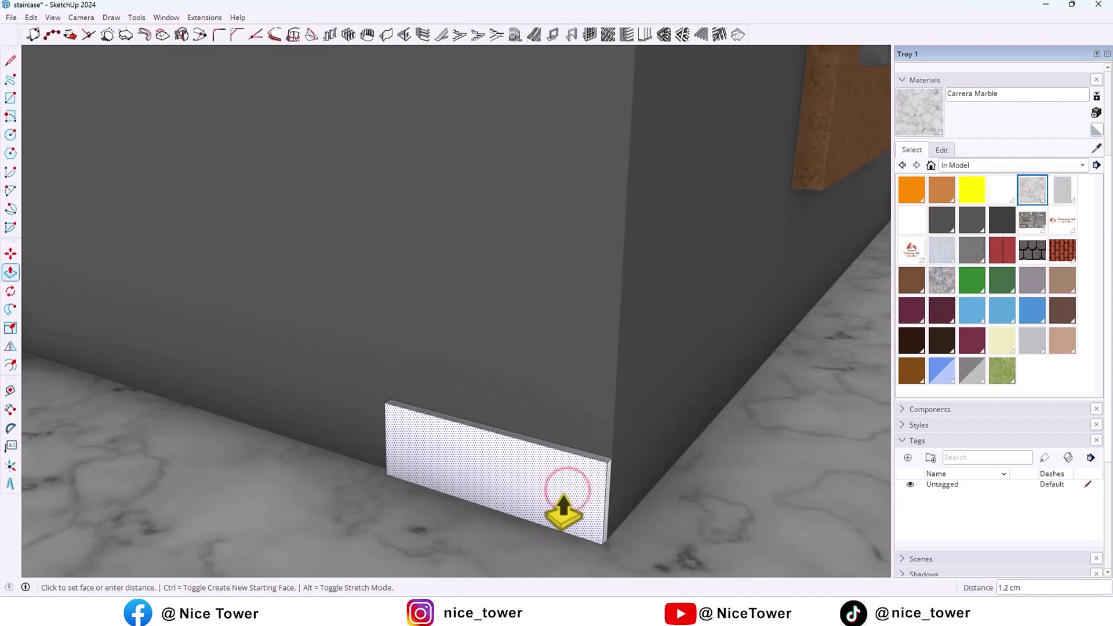
text(2)
key(Return)
middle_drag(394, 456, 643, 442)
key(space)
Copy the whole brick 11 cm straight up the wall corner.
middle_drag(404, 430, 487, 468)
click(482, 464)
triple_click(482, 464)
key(m)
click(527, 506)
key(ctrl)
text(11)
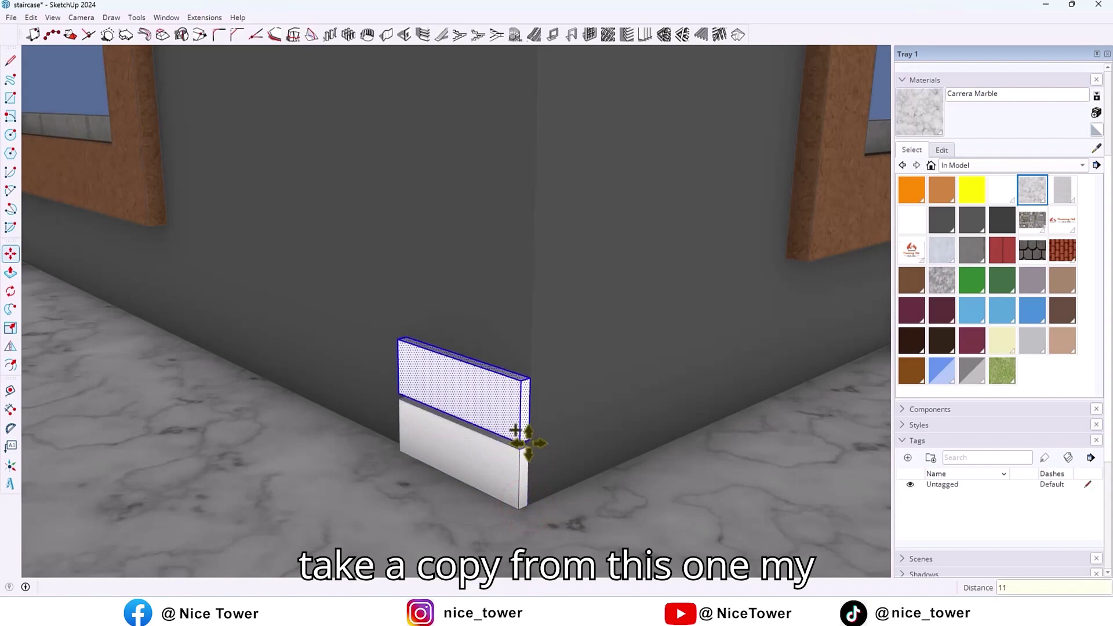
Push the inner end of the upper brick toward the wall corner to shorten it to about half its length.
middle_drag(366, 425, 856, 427)
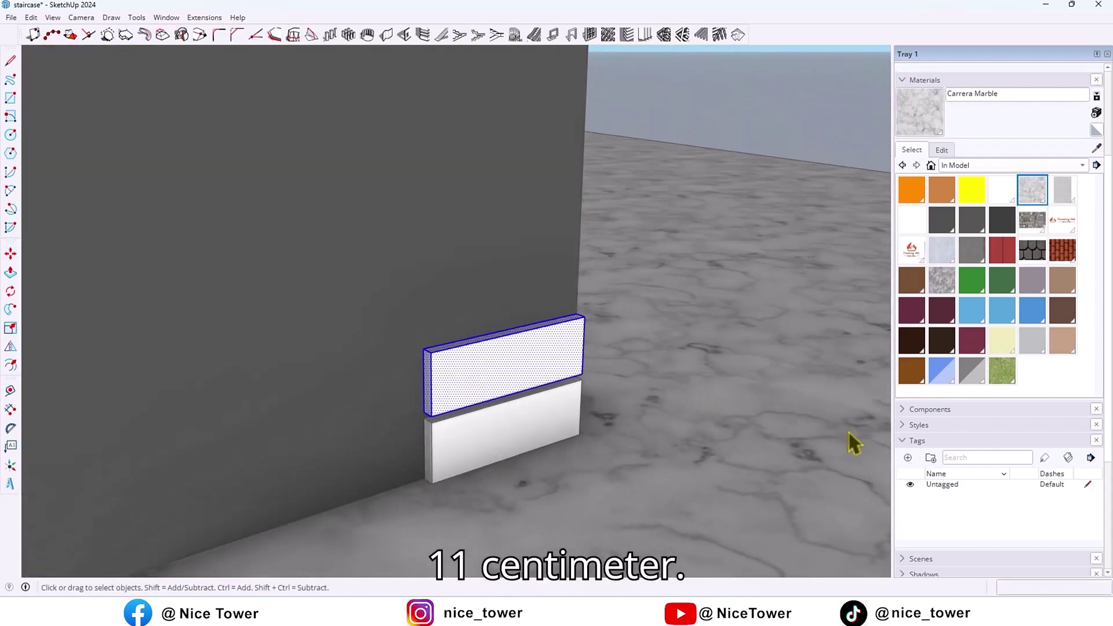
scroll(427, 398, up, 4)
key(p)
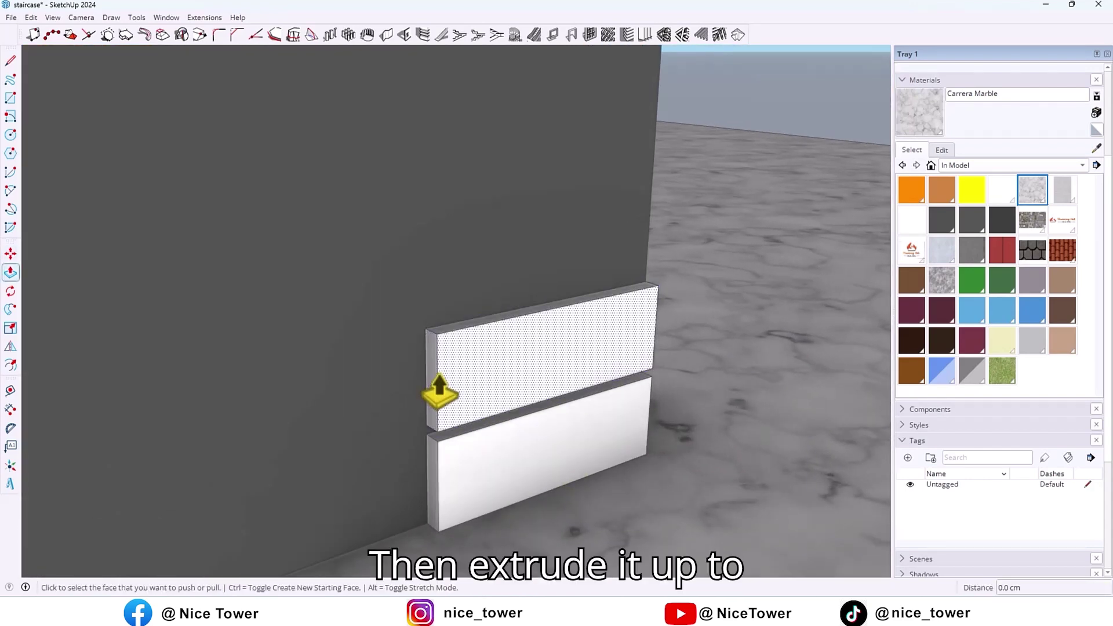
click(434, 381)
click(554, 406)
middle_drag(568, 428, 458, 347)
key(space)
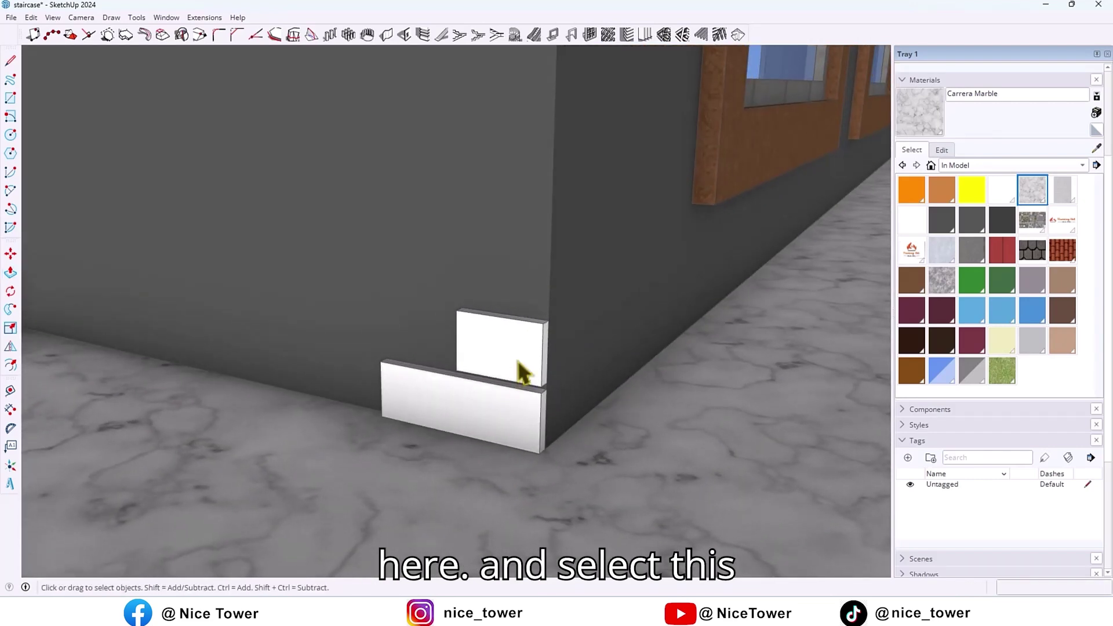
Group the long and short bricks together and paint the group with 0039_DarkOrange.
click(516, 361)
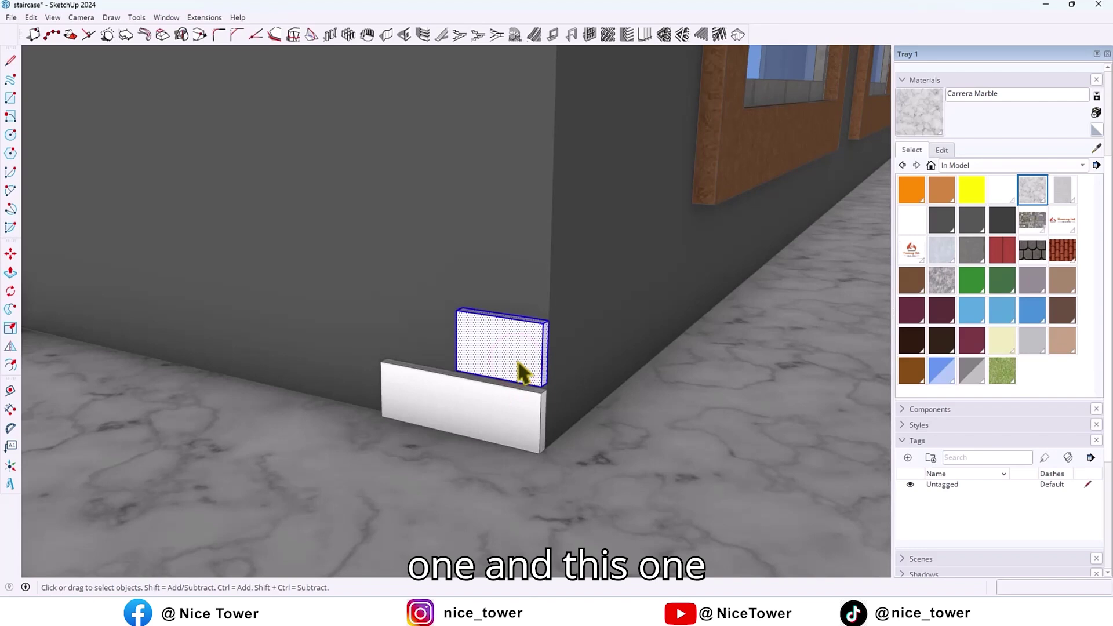
ctrl+click(501, 415)
right_click(502, 415)
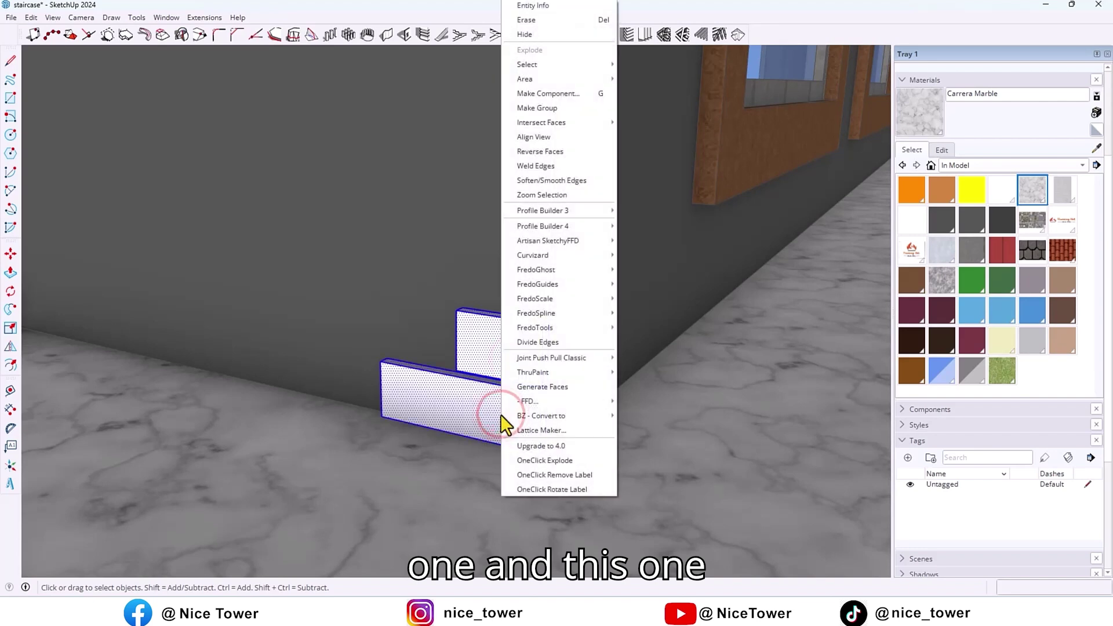
click(536, 108)
click(911, 189)
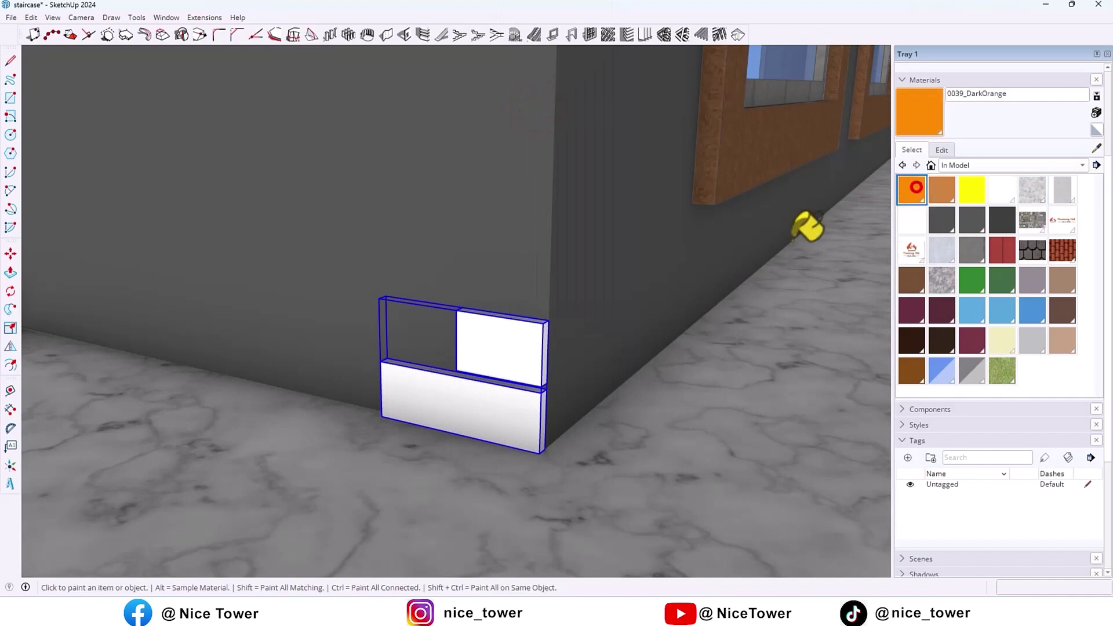
click(498, 392)
Copy the orange brick pair straight up the wall corner and repeat the copy 13 times to reach the roof.
key(m)
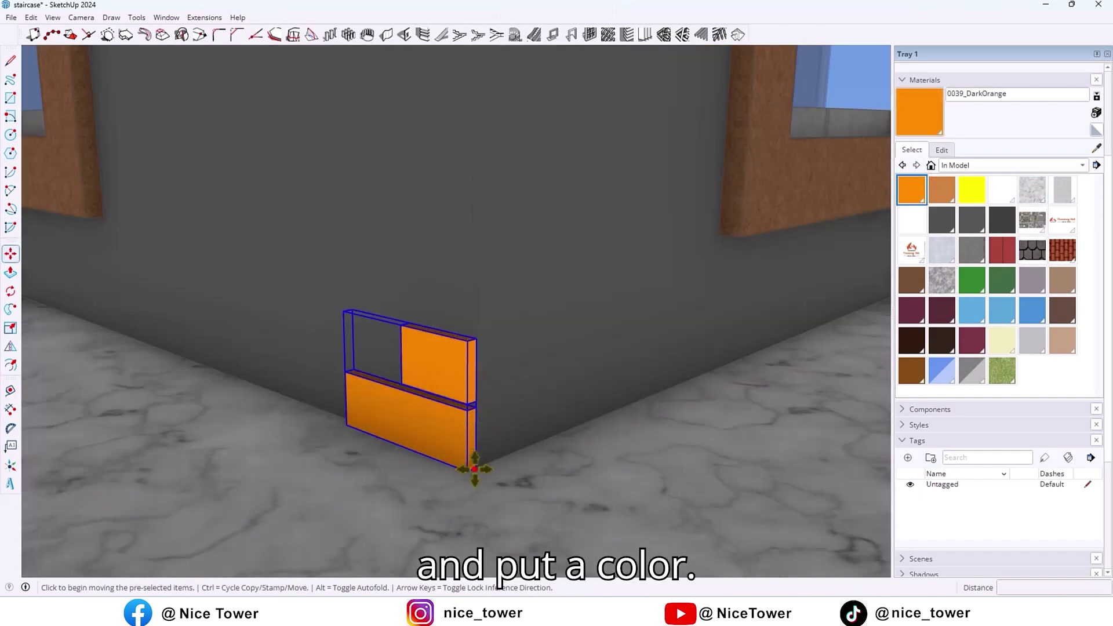
click(474, 468)
key(ctrl)
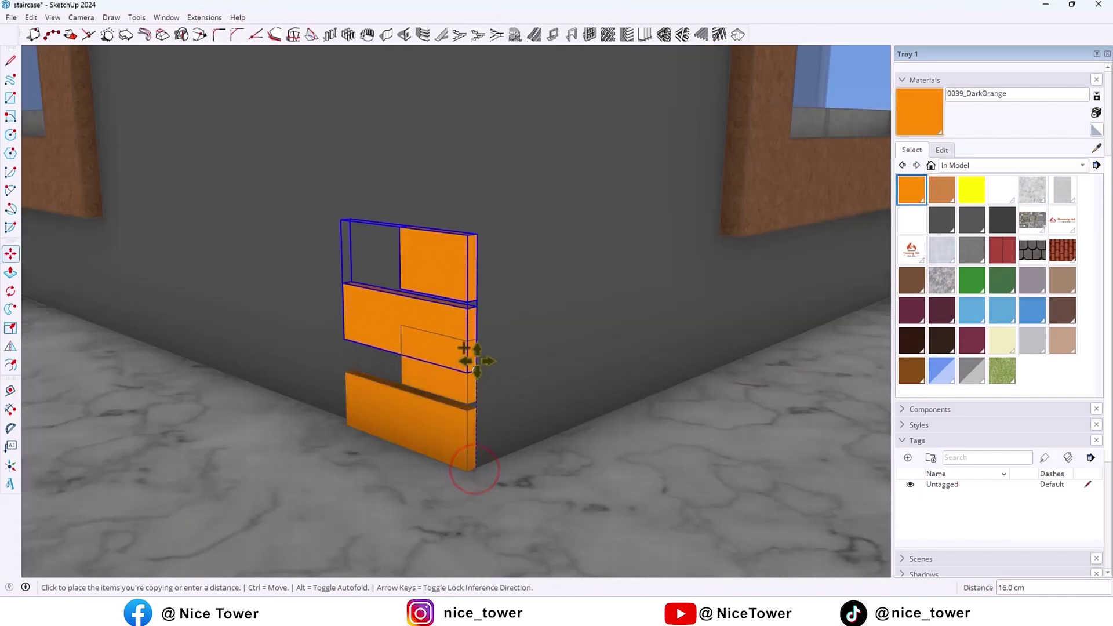
click(474, 328)
scroll(371, 461, down, 10)
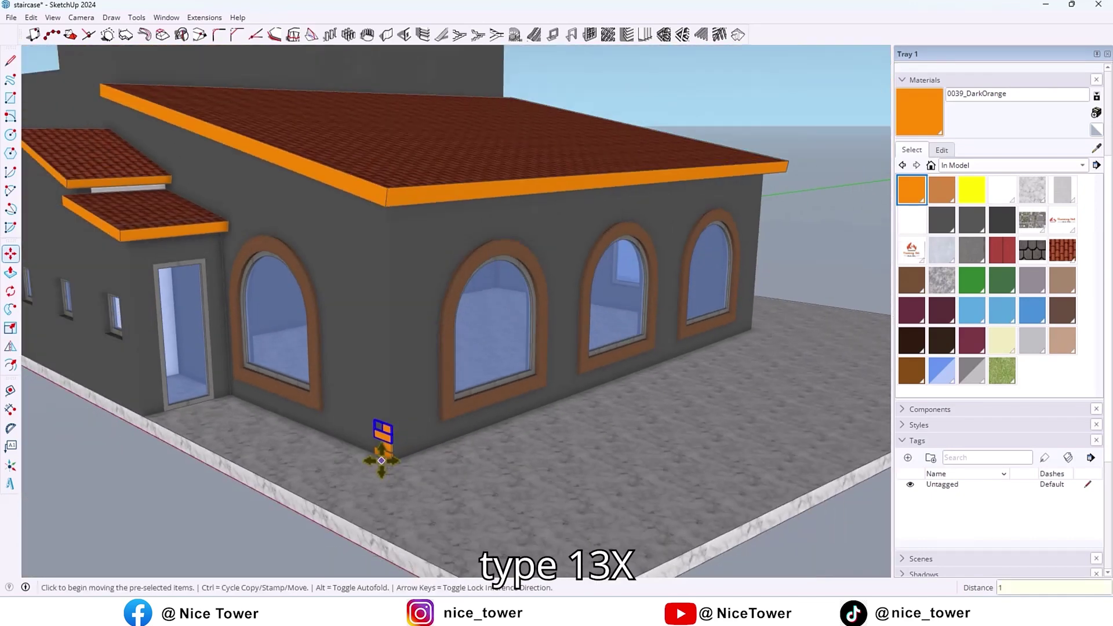
key(Return)
Select the whole brick column and make a copy rotated 90 degrees about its base corner onto the adjoining wall.
drag(394, 215, 443, 431)
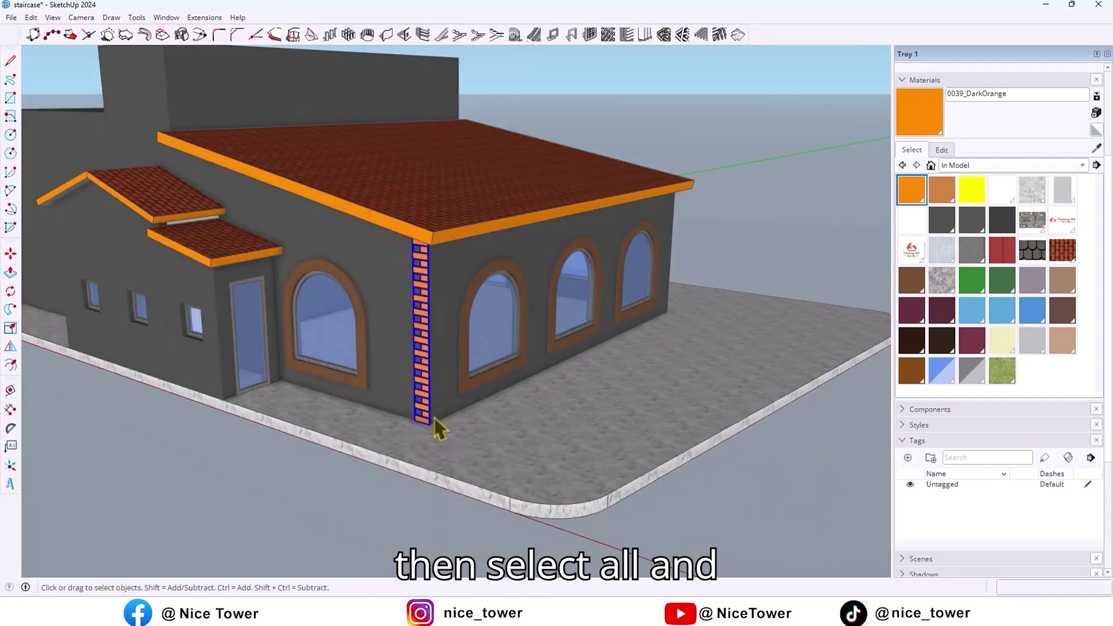
scroll(439, 429, up, 10)
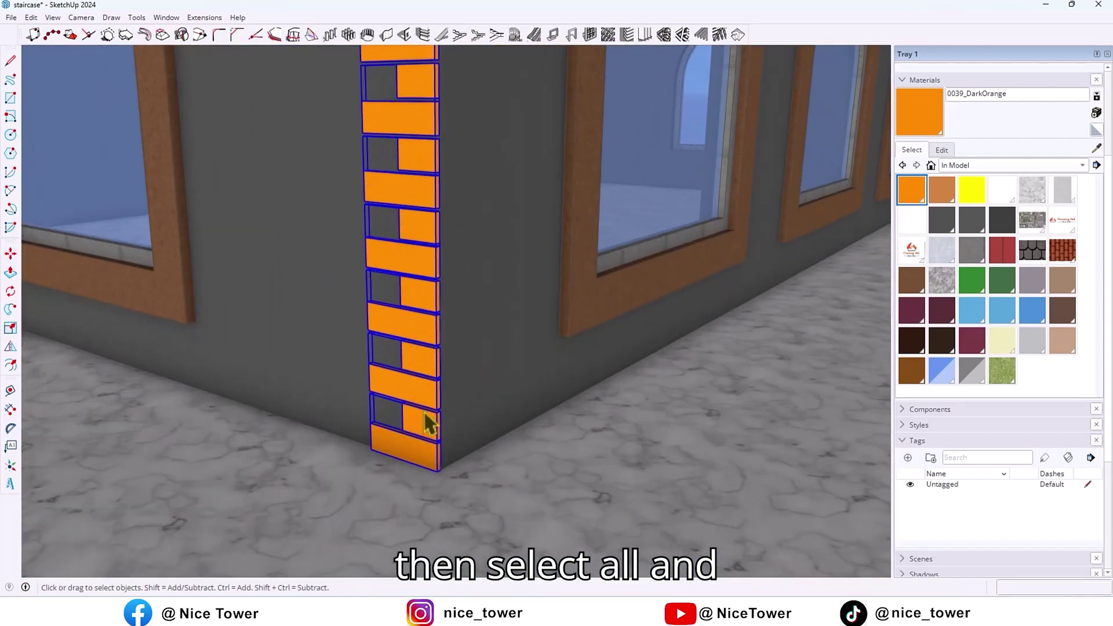
key(q)
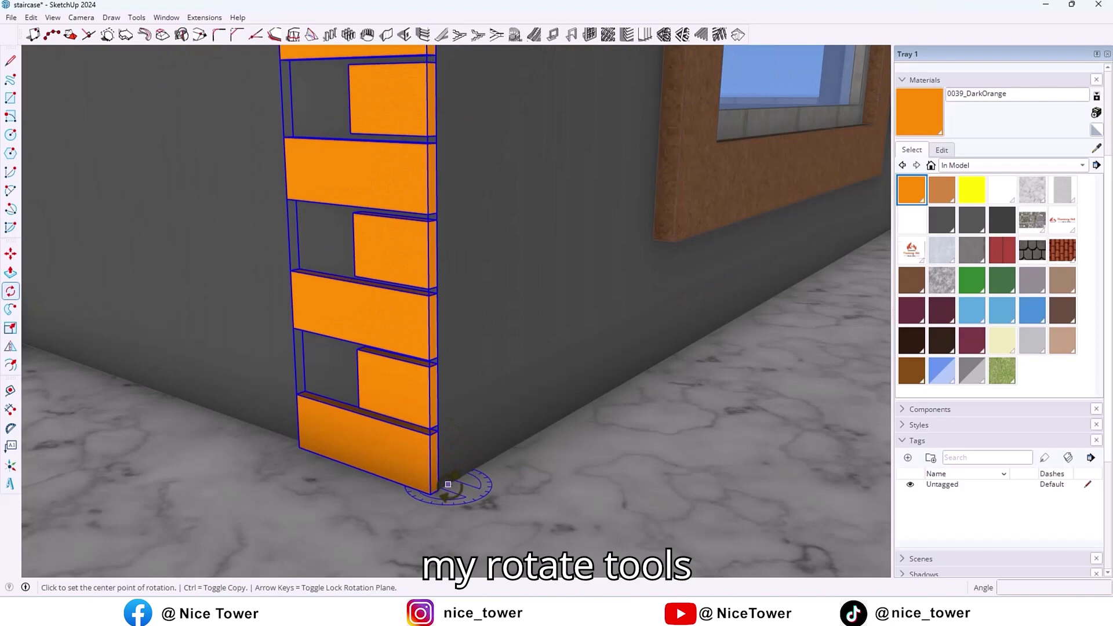
scroll(447, 492, up, 2)
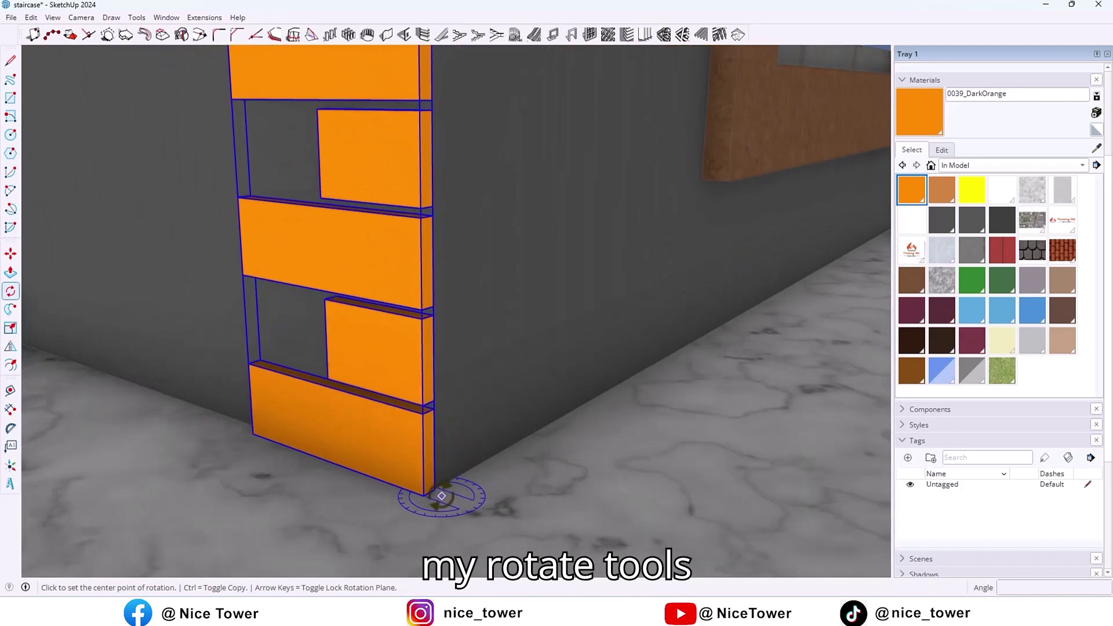
click(253, 433)
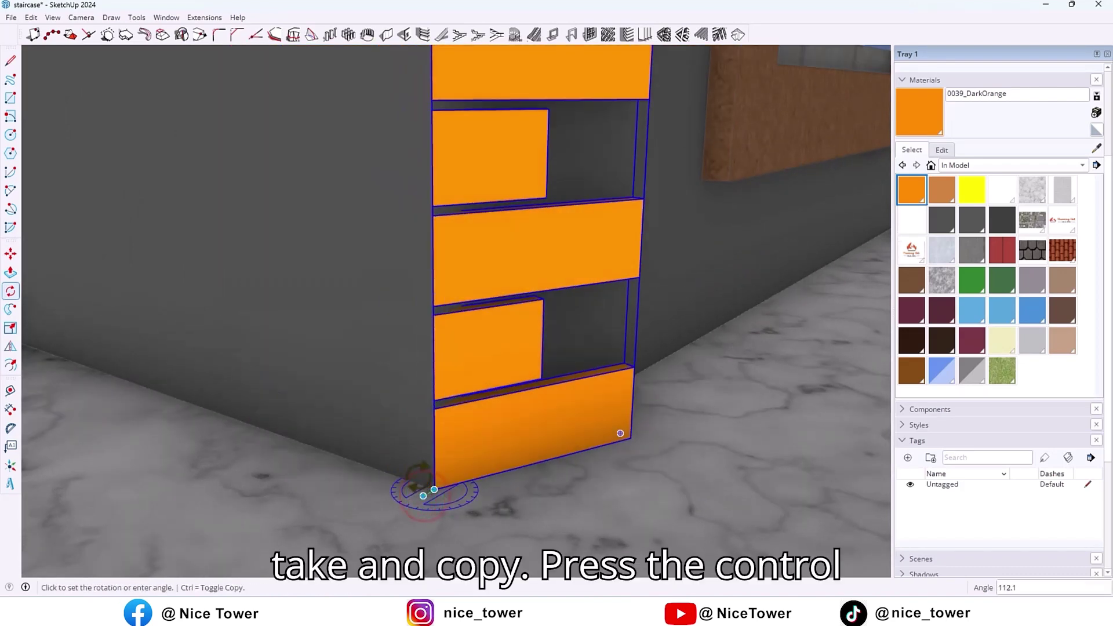
key(ctrl)
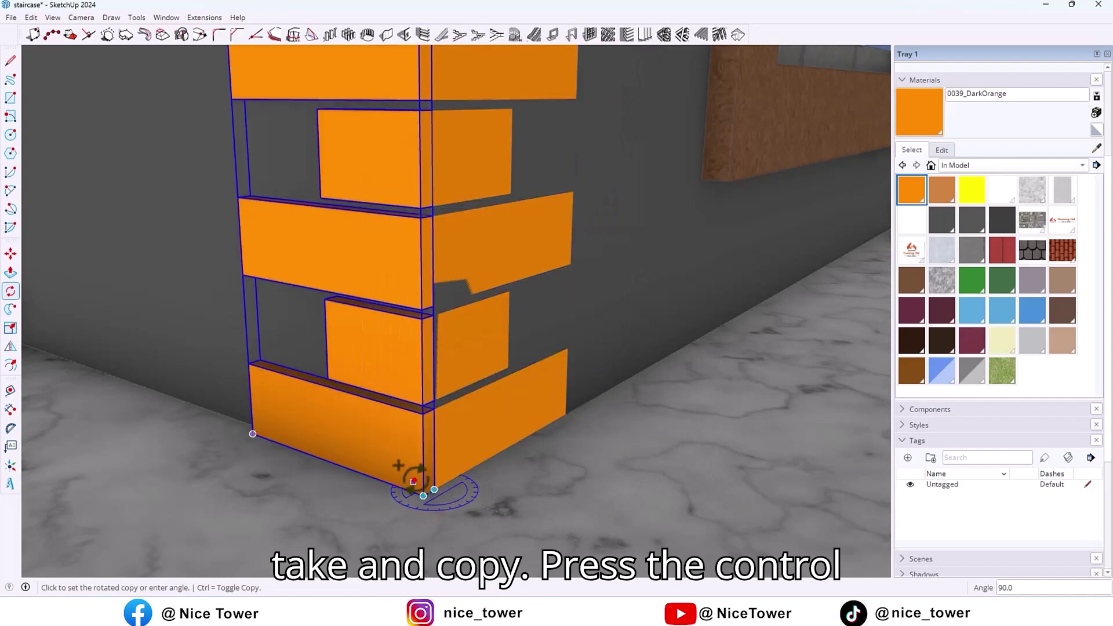
click(414, 480)
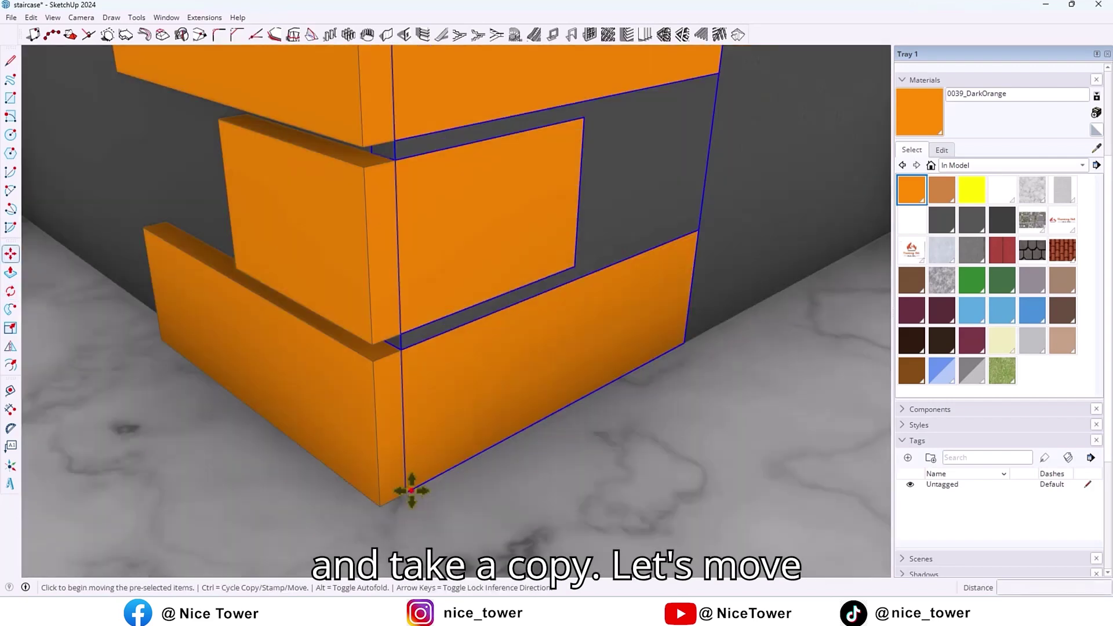
Move the rotated brick column flush with the outer corner and raise it 11 cm so the courses interlock.
click(409, 492)
click(377, 506)
click(360, 492)
scroll(371, 499, down, 3)
middle_drag(371, 498, 336, 460)
scroll(338, 446, up, 3)
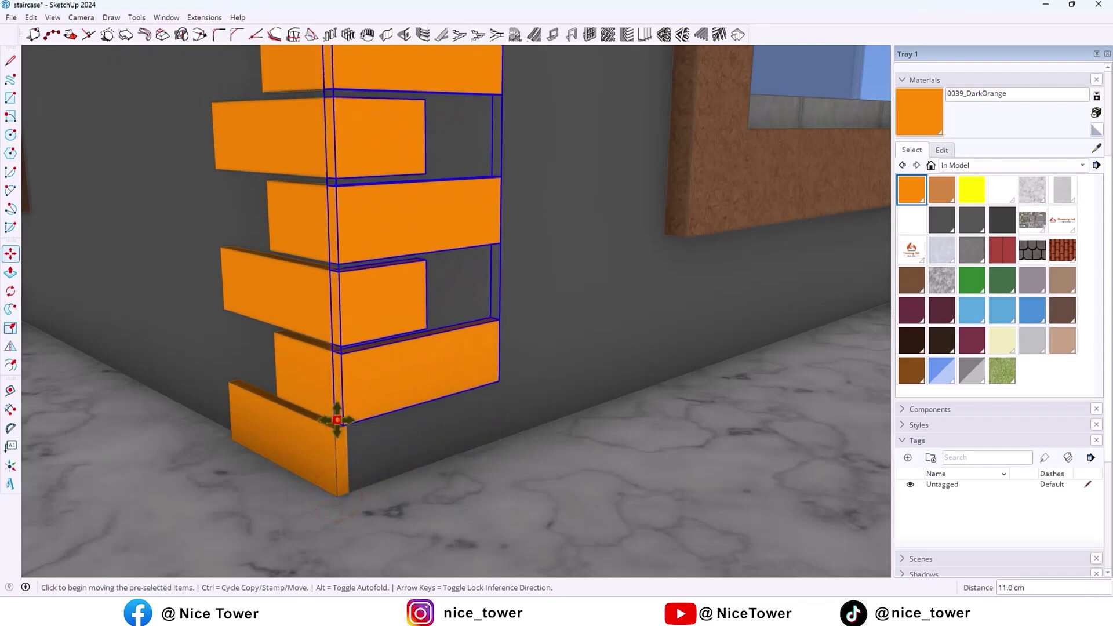
Inside the lowest brick pair of the raised column, copy the short brick 22 cm down into the gap at the base.
middle_drag(335, 414, 385, 390)
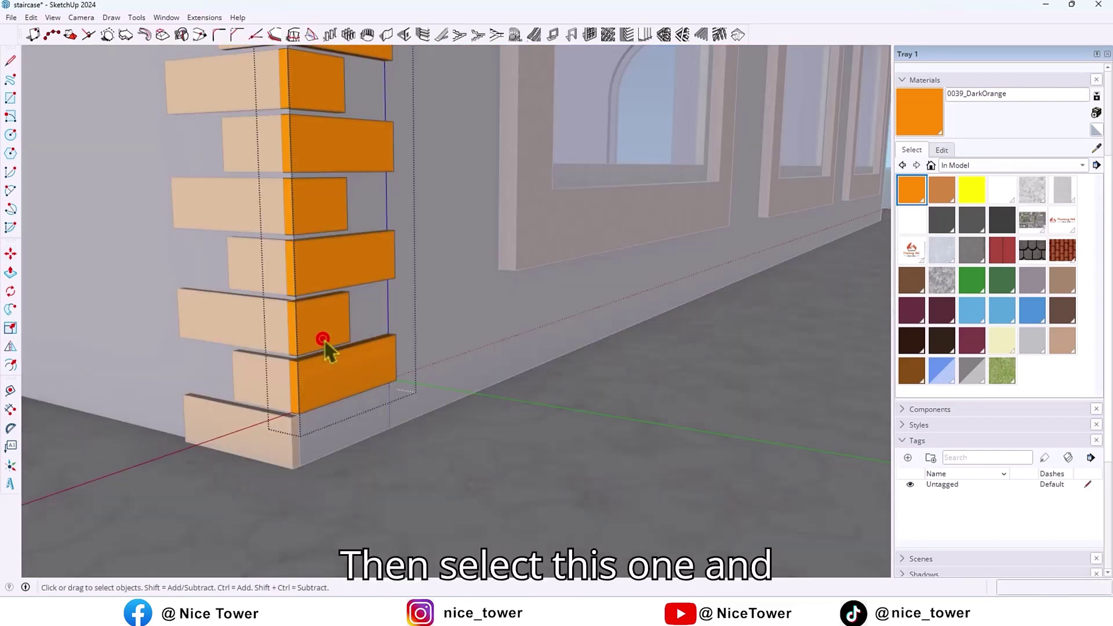
click(323, 340)
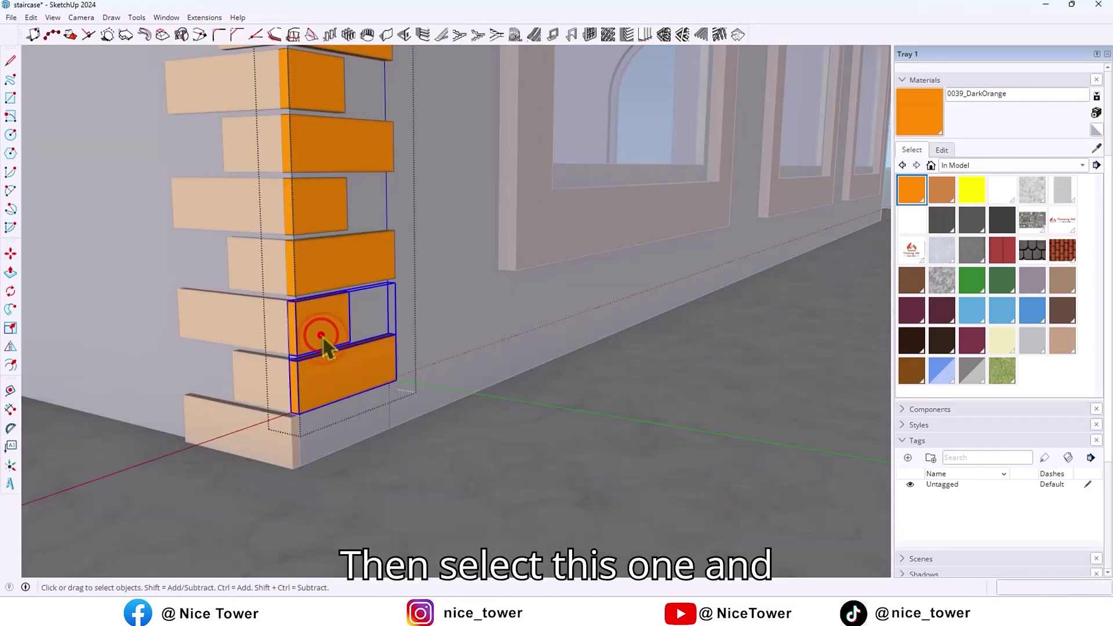
double_click(323, 339)
click(324, 340)
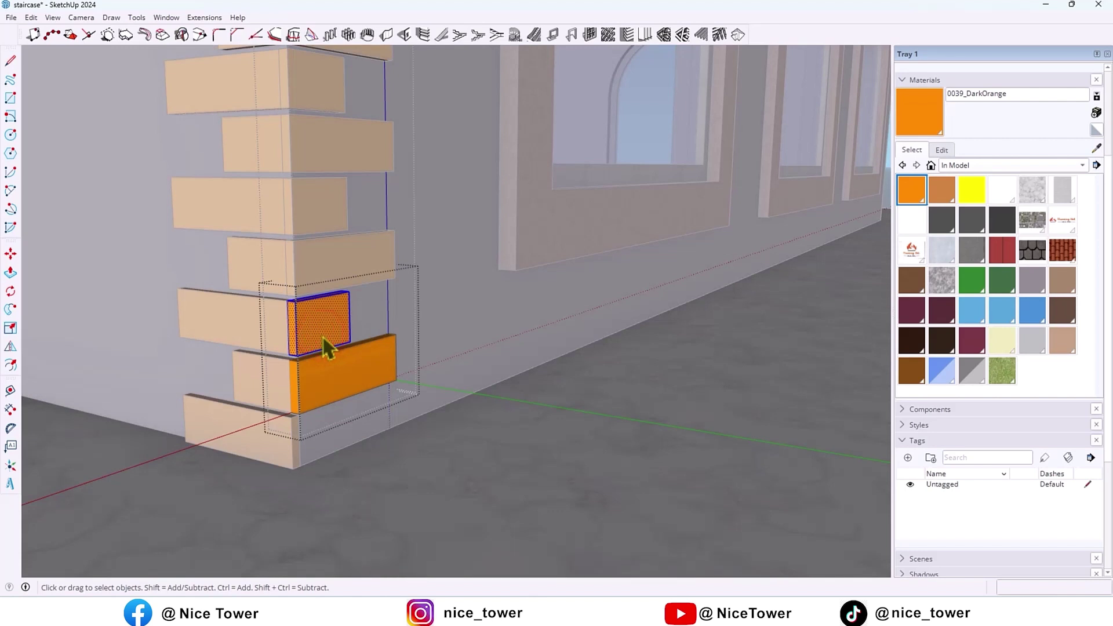
key(ctrl)
click(296, 296)
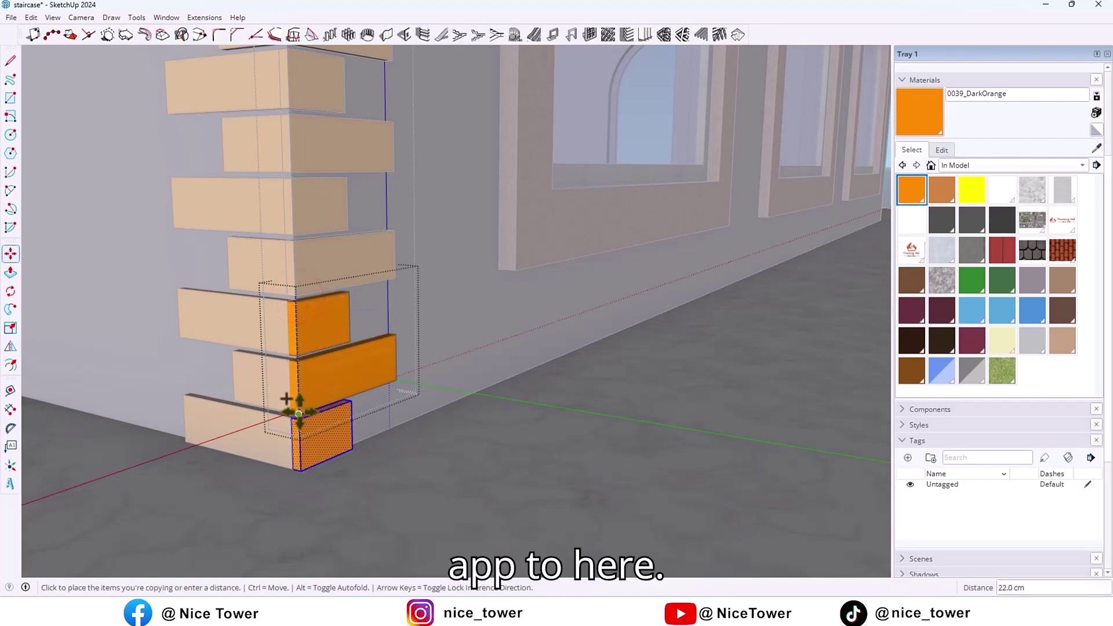
click(298, 418)
scroll(304, 422, down, 4)
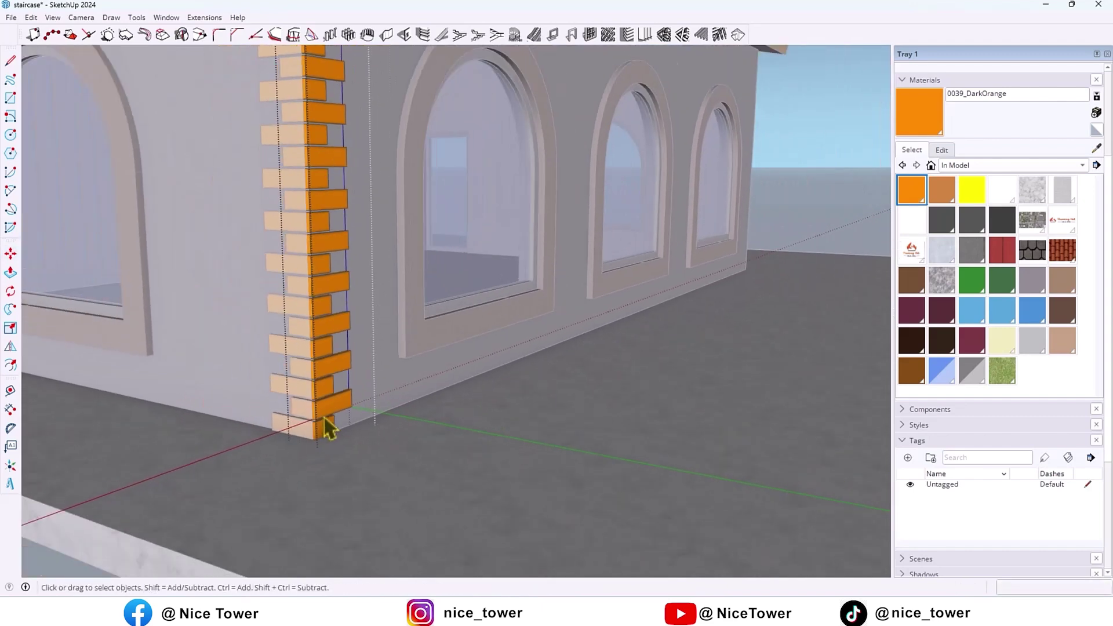
Flip a mirrored copy of the corner brickwork to the other end of the three-window wall, with the mirror plane near the wall's middle.
scroll(327, 429, down, 5)
middle_drag(325, 405, 238, 455)
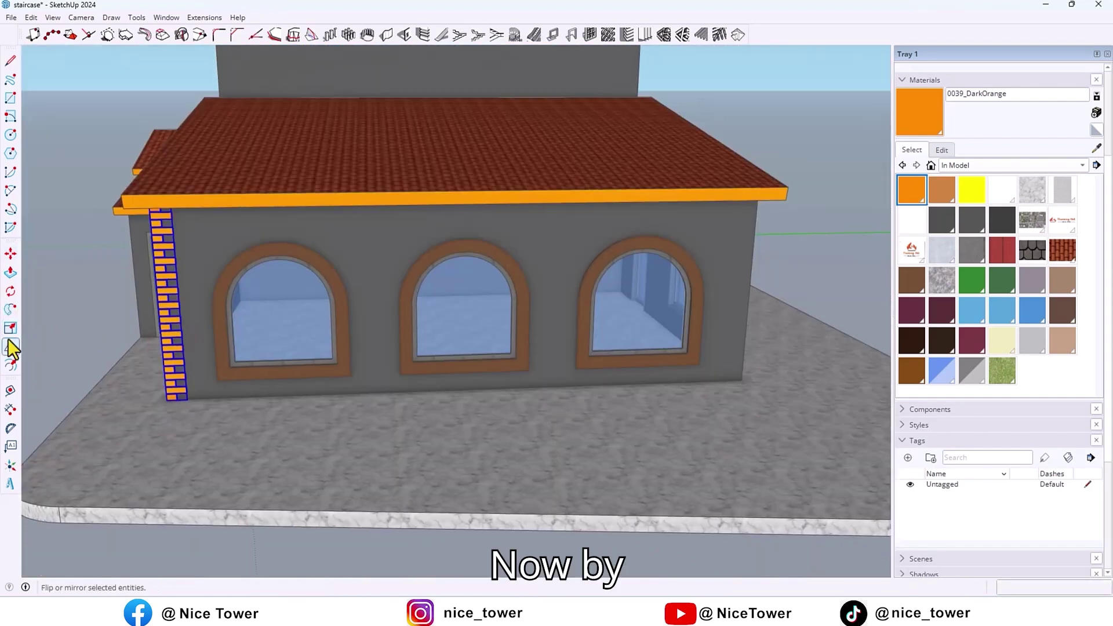
click(11, 347)
middle_drag(286, 398, 137, 356)
drag(148, 347, 350, 382)
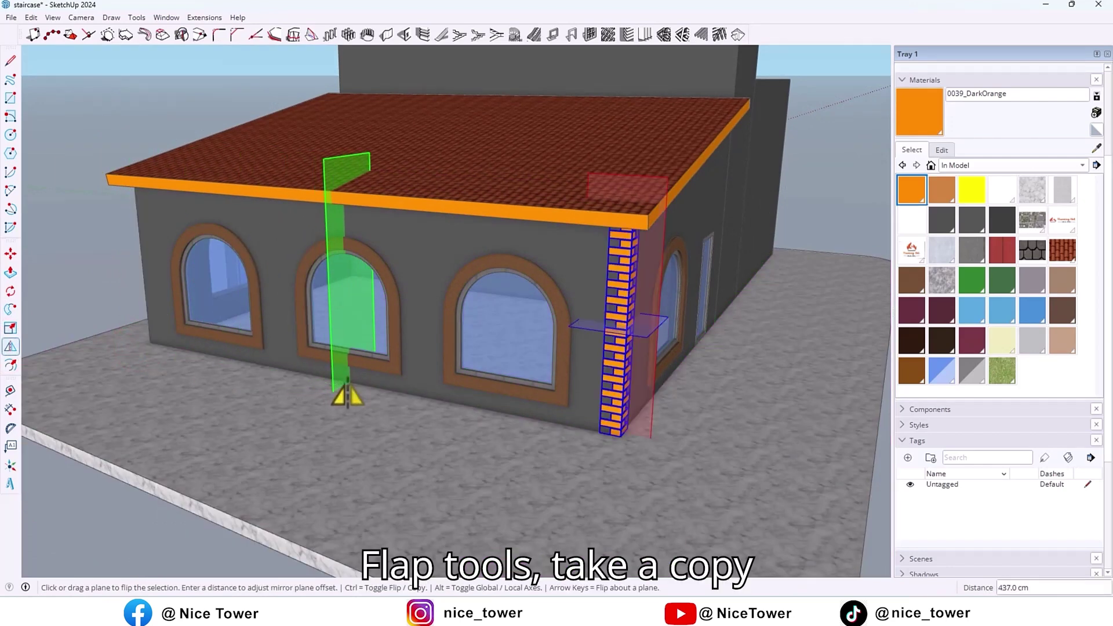
middle_drag(350, 383, 510, 342)
scroll(472, 539, down, 3)
middle_drag(471, 527, 545, 324)
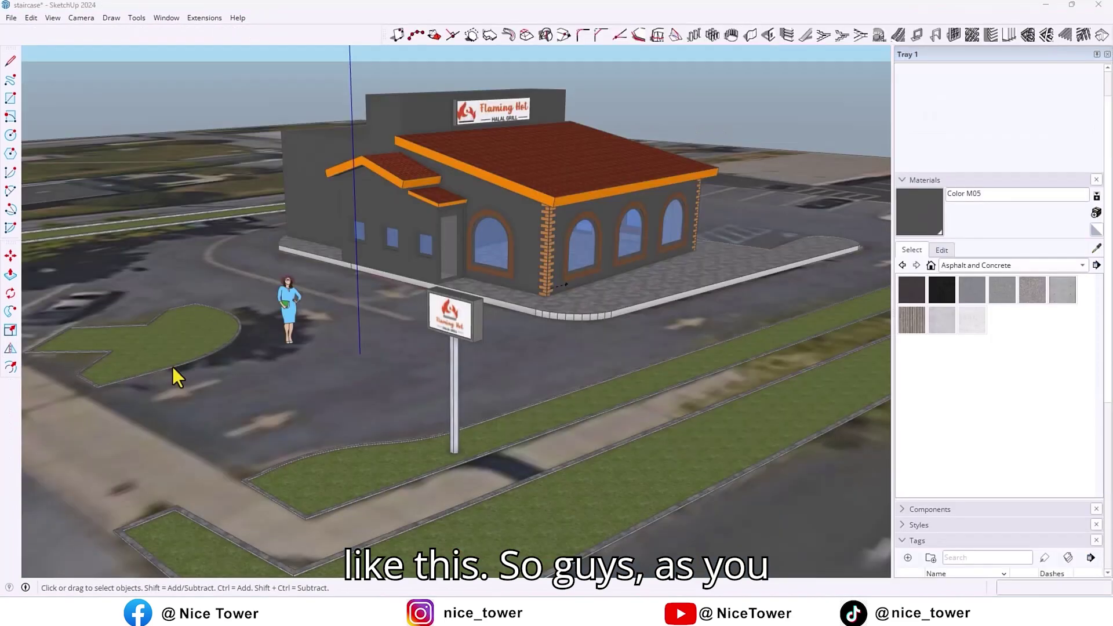
Examine the finished restaurant on its site from all around, including the roofs, signs, paving and both brick corners.
scroll(347, 294, down, 5)
middle_drag(435, 258, 427, 455)
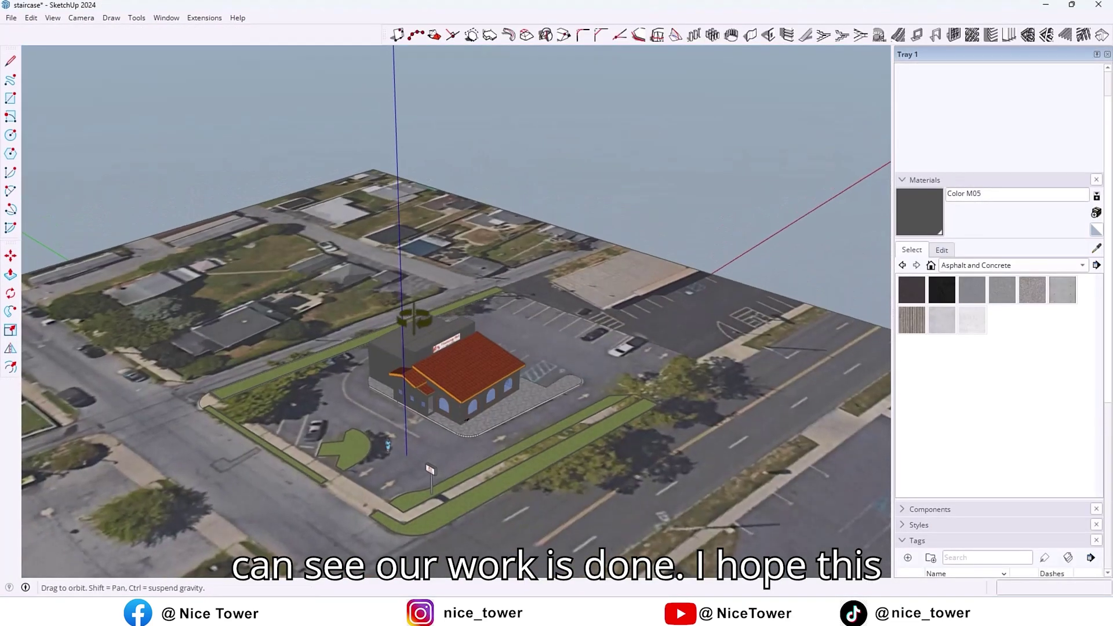
scroll(386, 178, down, 1)
scroll(389, 169, down, 4)
middle_drag(394, 169, 398, 288)
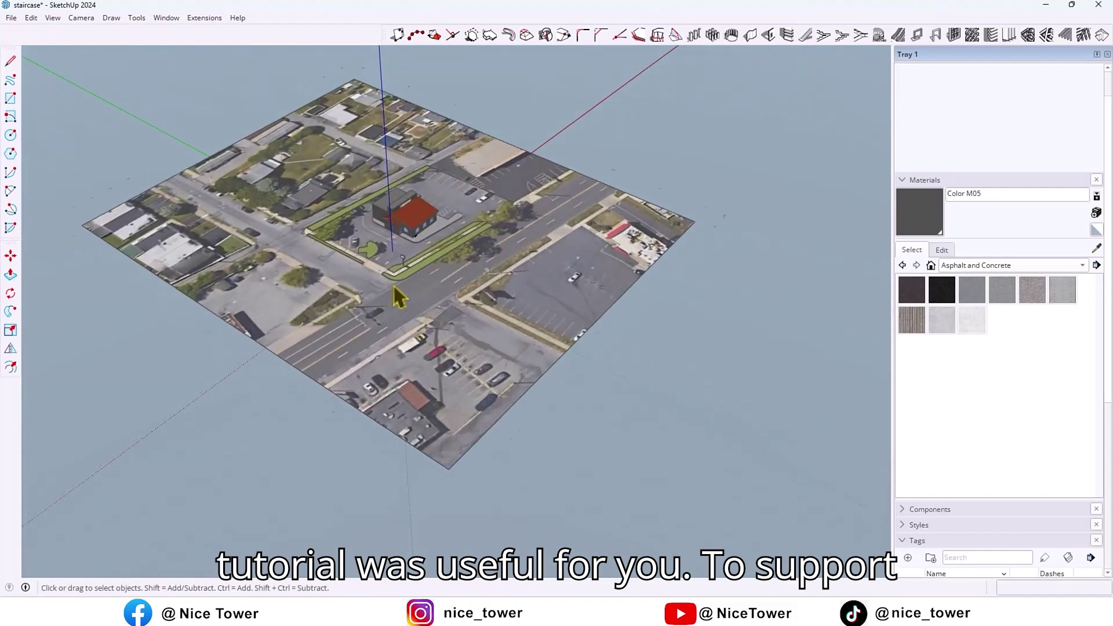
scroll(399, 283, up, 4)
scroll(403, 219, up, 8)
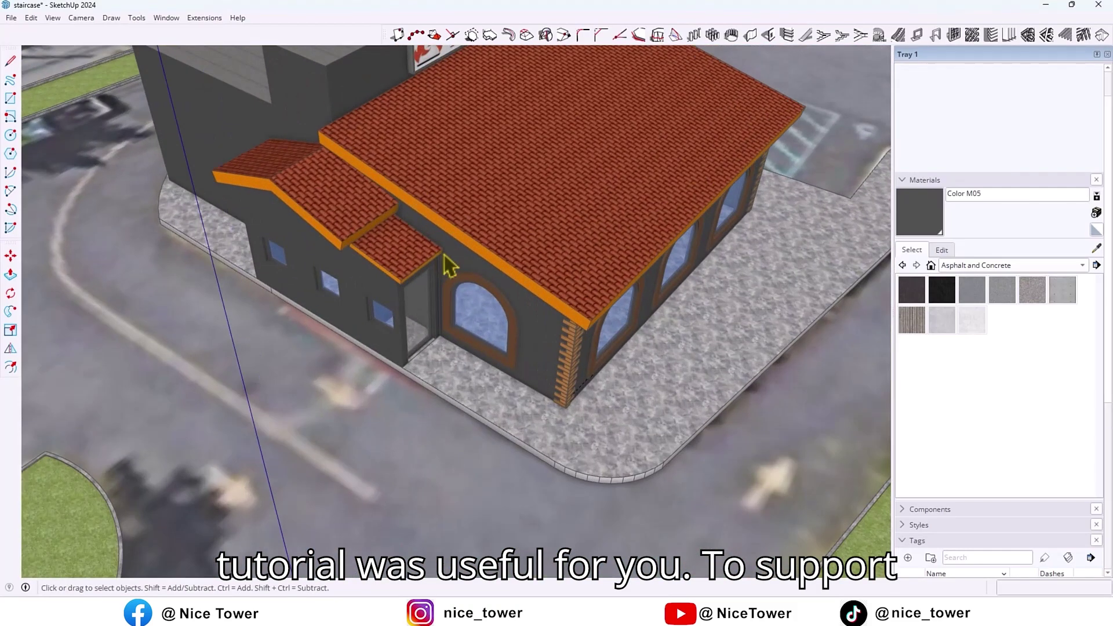
middle_drag(449, 261, 355, 325)
scroll(355, 325, down, 3)
mouse_move(676, 368)
middle_down()
mouse_move(502, 365)
mouse_move(657, 357)
middle_up()
scroll(573, 349, up, 10)
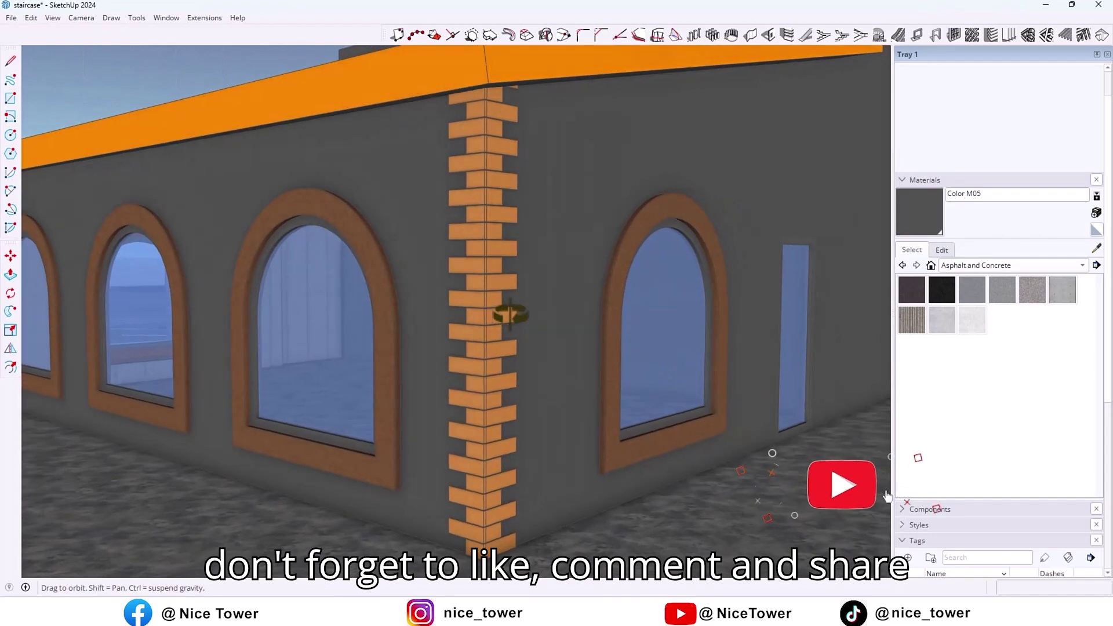
middle_drag(510, 314, 491, 436)
scroll(394, 464, down, 7)
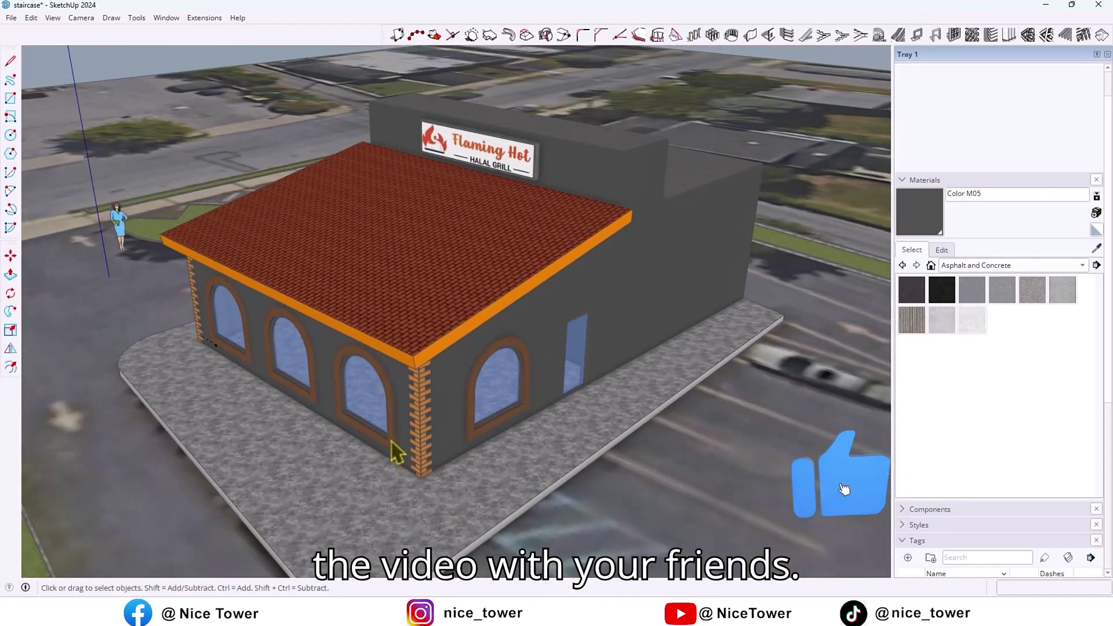